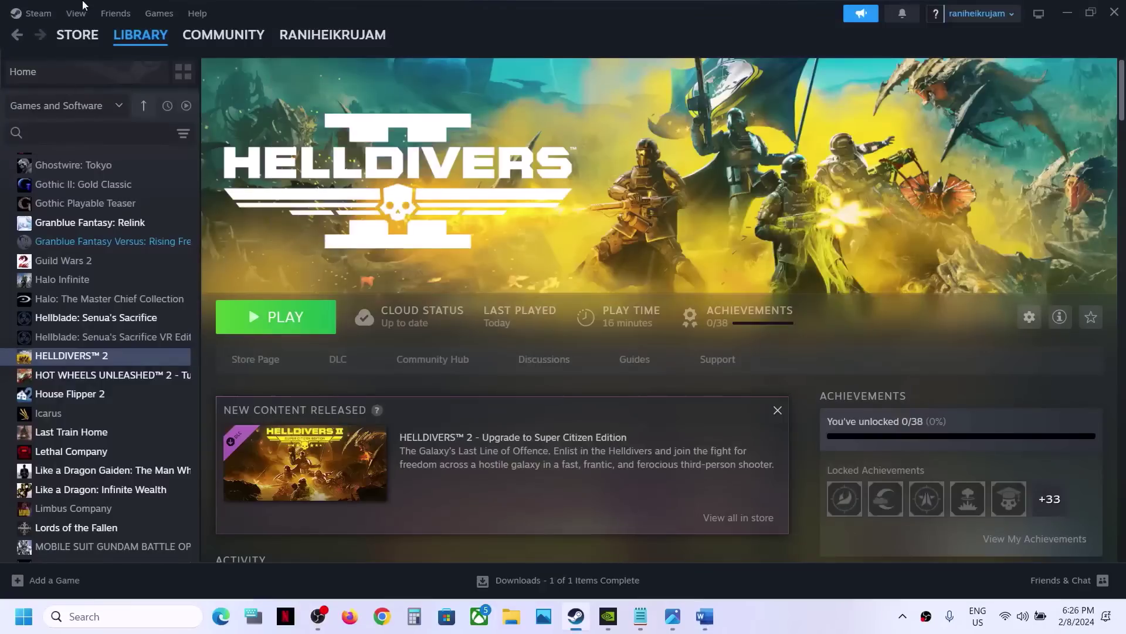
# Step: Consult Step 1 of the HellDivers notes in Word about restarting Steam and the PC, and return to Steam
pyautogui.click(36, 13)
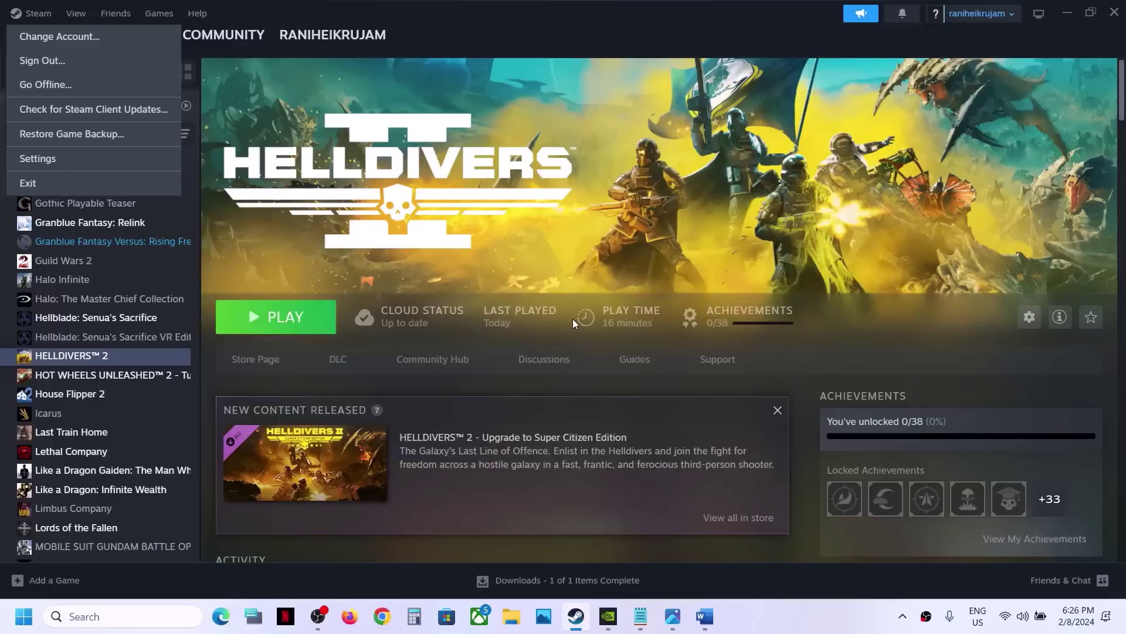
pyautogui.click(620, 238)
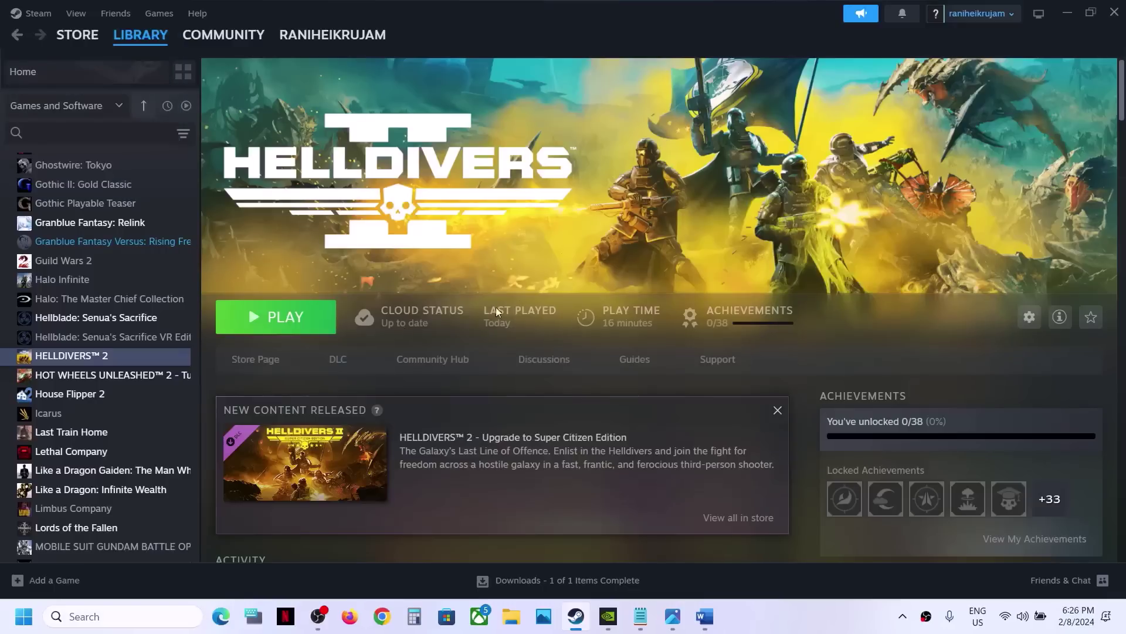
pyautogui.click(704, 616)
pyautogui.moveTo(466, 176); pyautogui.dragTo(596, 183)
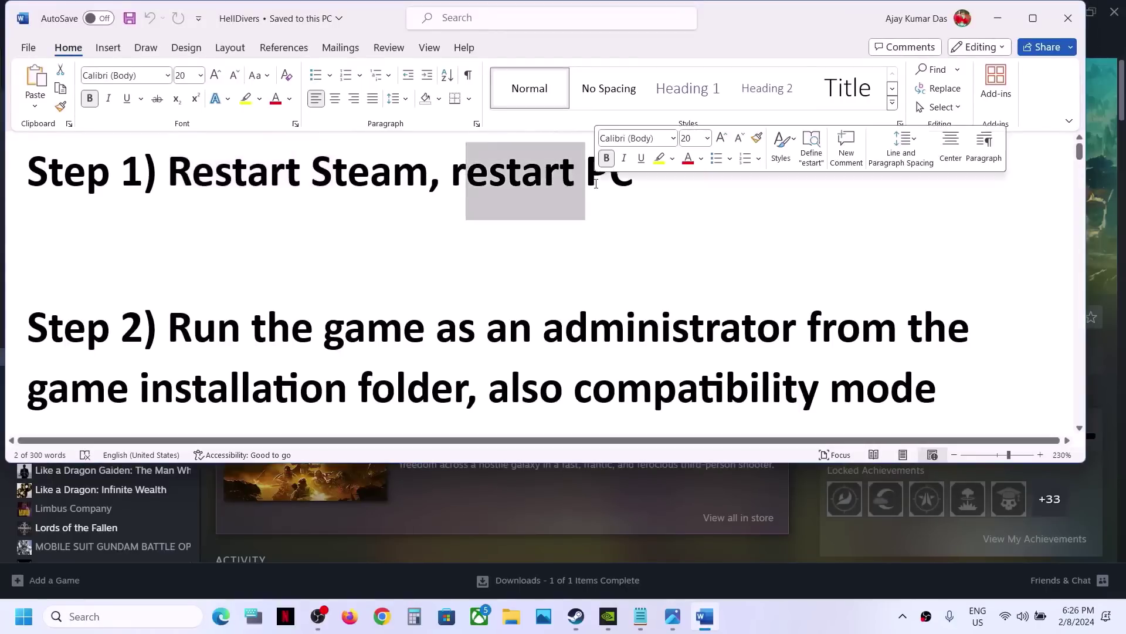
pyautogui.click(997, 18)
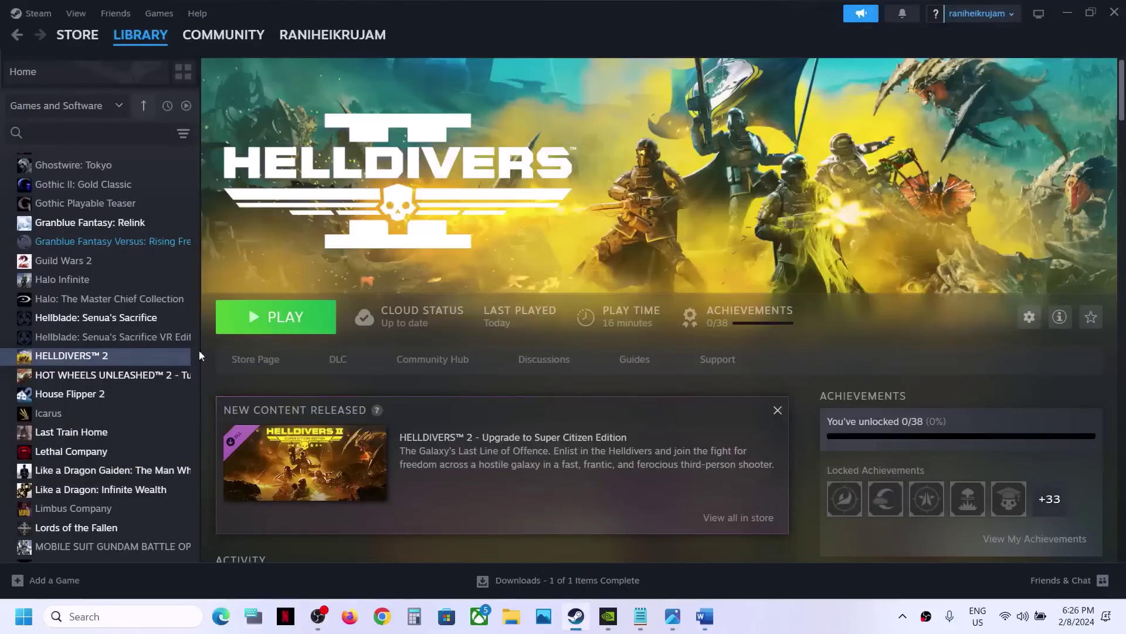
# Step: Show the Windows power options that include Restart, and dismiss them without choosing any
pyautogui.click(21, 622)
pyautogui.click(425, 564)
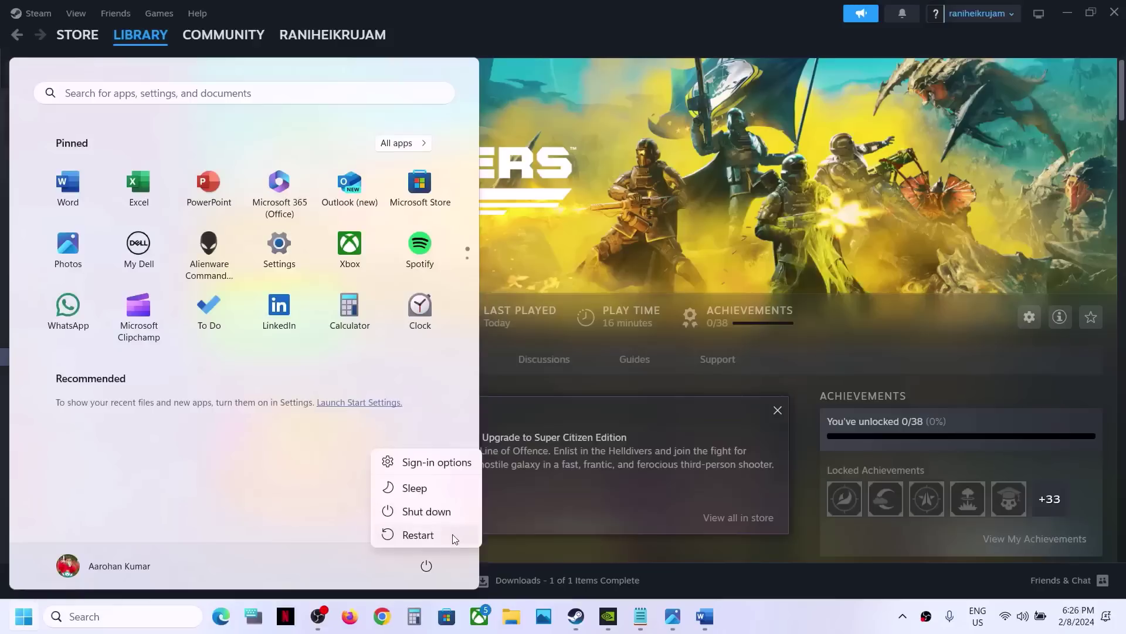
pyautogui.click(778, 344)
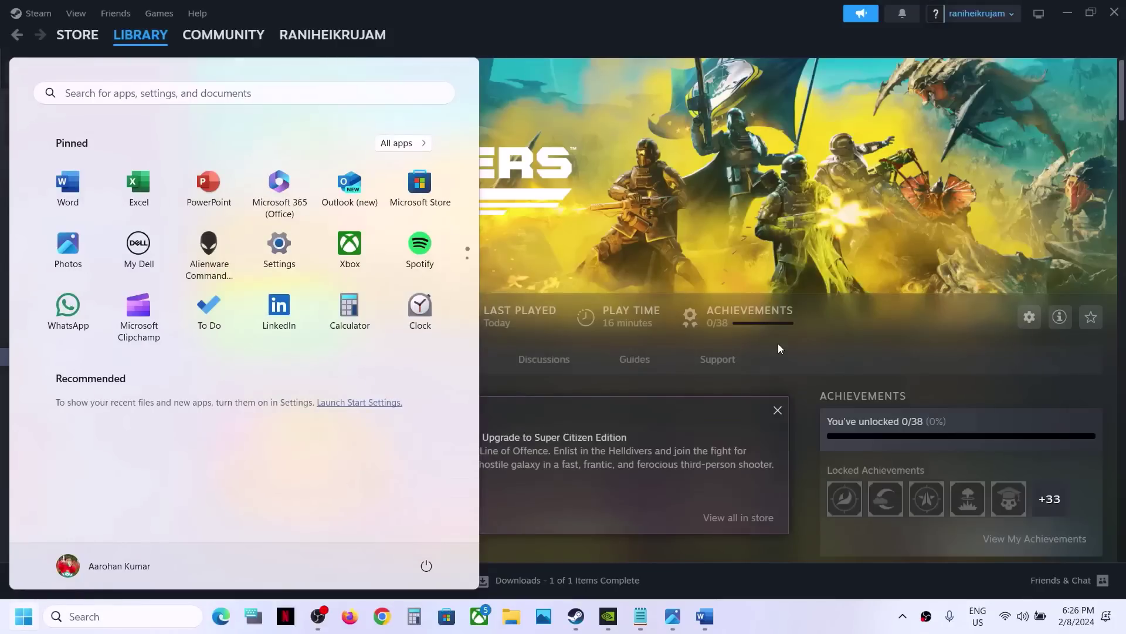
pyautogui.click(778, 344)
# Step: Switch to the HellDivers notes in Word and highlight the Step 2 instruction to run the game as administrator from its installation folder
pyautogui.click(702, 629)
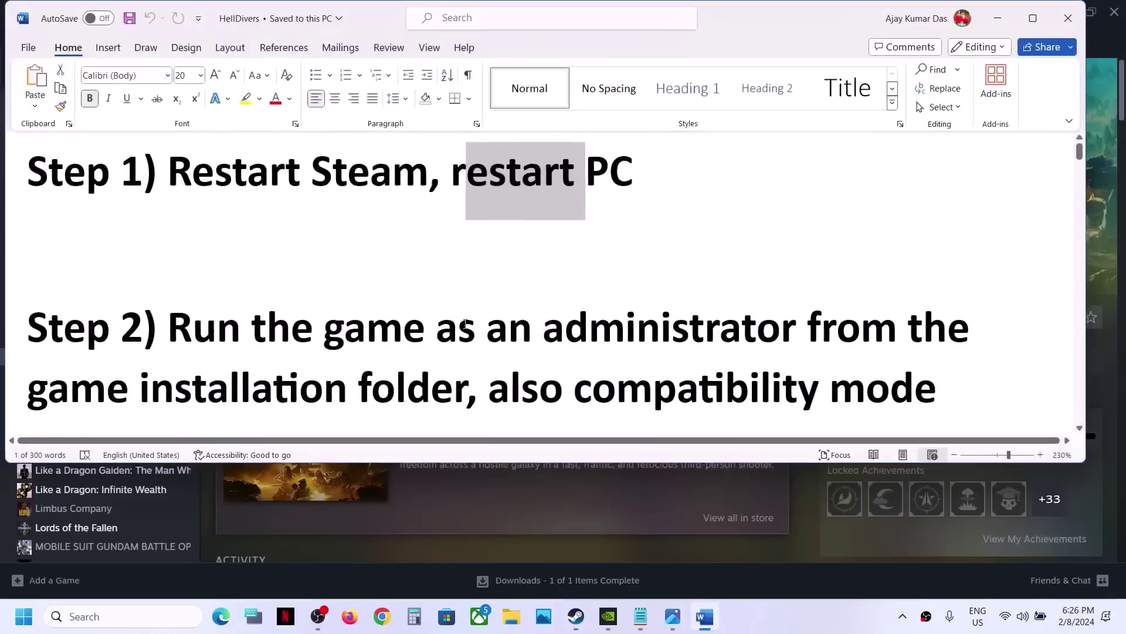
pyautogui.scroll(-3, 536, 322)
pyautogui.moveTo(170, 227); pyautogui.dragTo(472, 286)
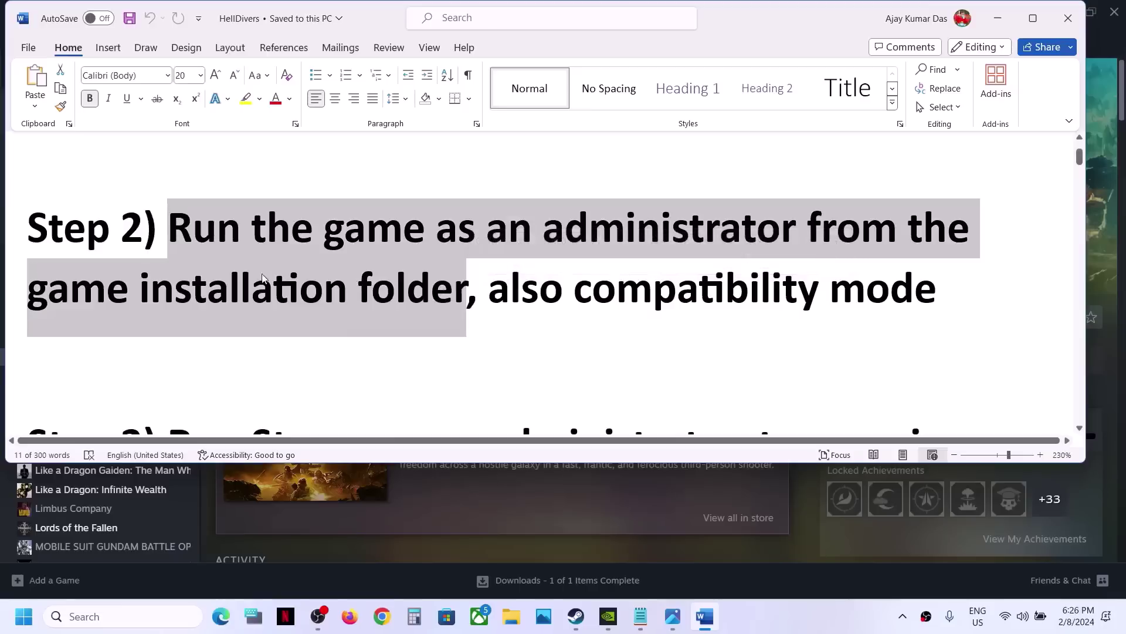
pyautogui.click(997, 18)
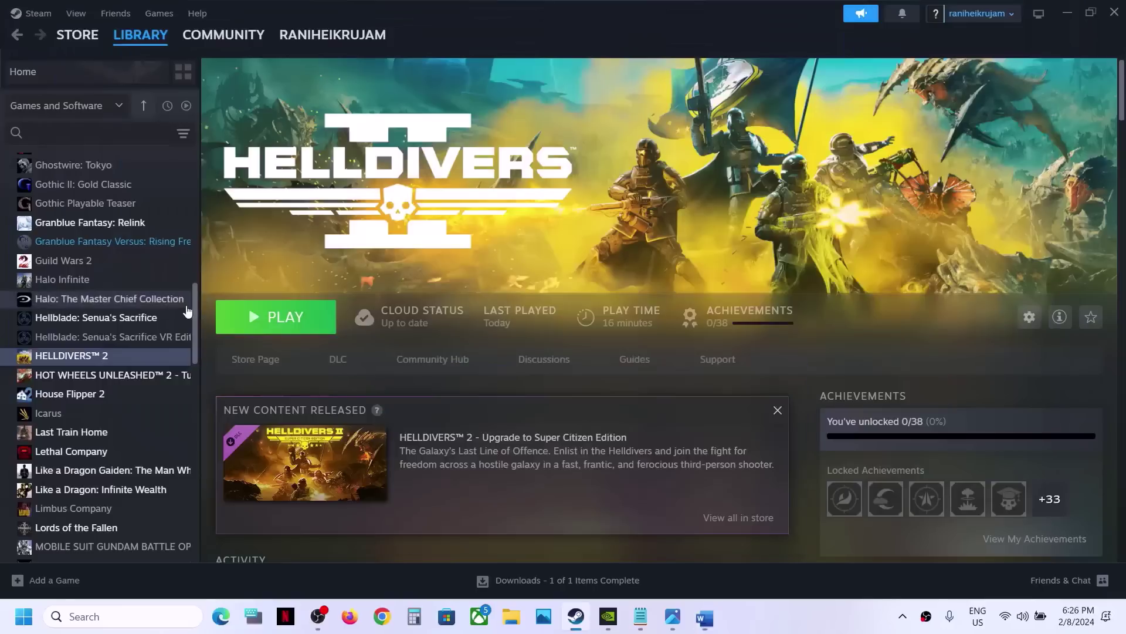
# Step: Browse the local files of HELLDIVERS 2 from the Steam library and open the bin folder
pyautogui.rightClick(53, 358)
pyautogui.moveTo(105, 443)
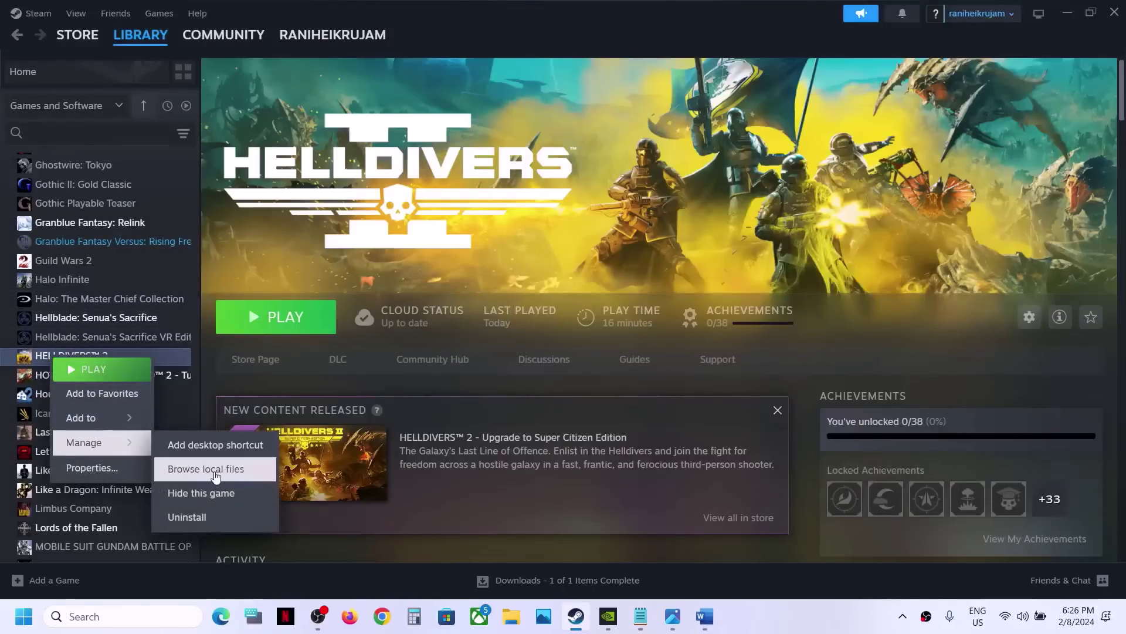
pyautogui.click(214, 478)
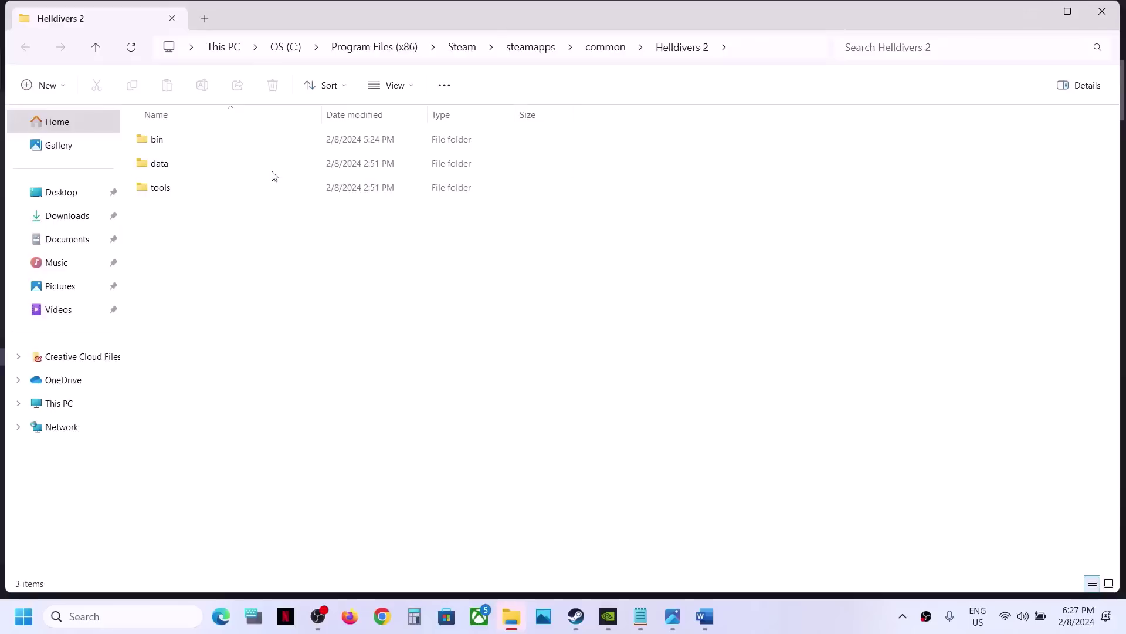
pyautogui.click(169, 140)
pyautogui.doubleClick(179, 139)
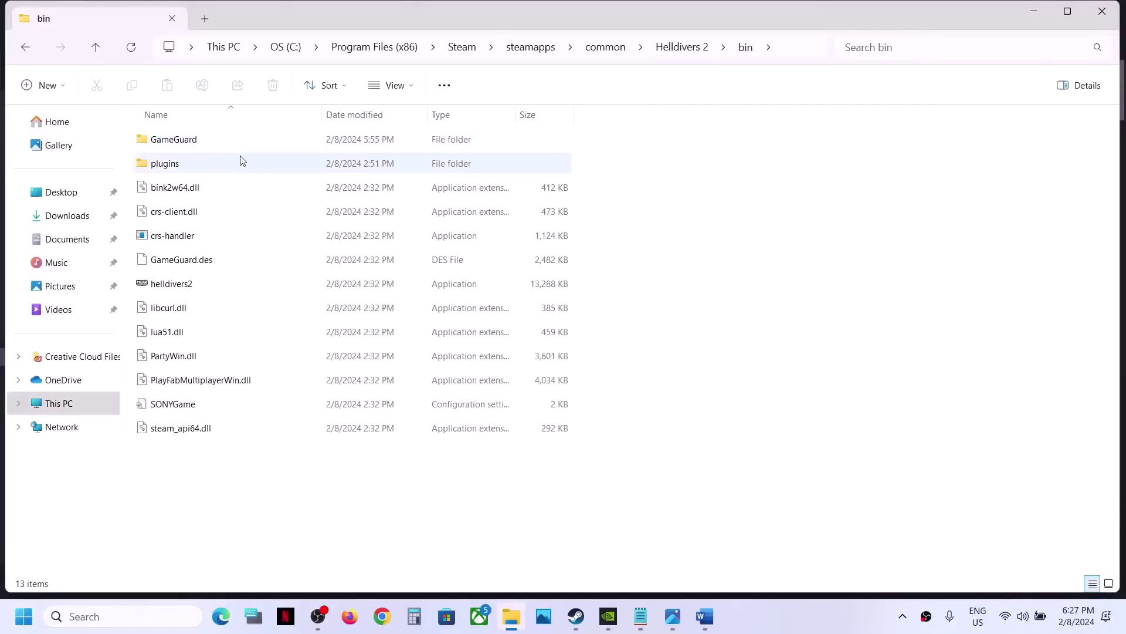
# Step: Set the helldivers2 application to run as an administrator in its compatibility properties and apply the change
pyautogui.click(174, 293)
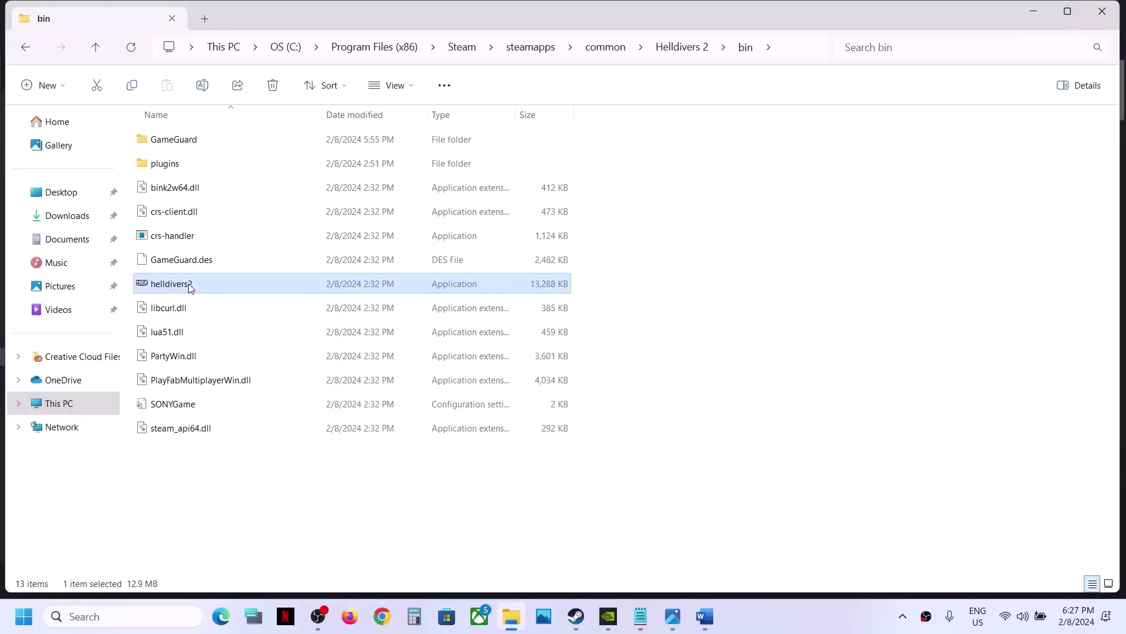
pyautogui.rightClick(191, 288)
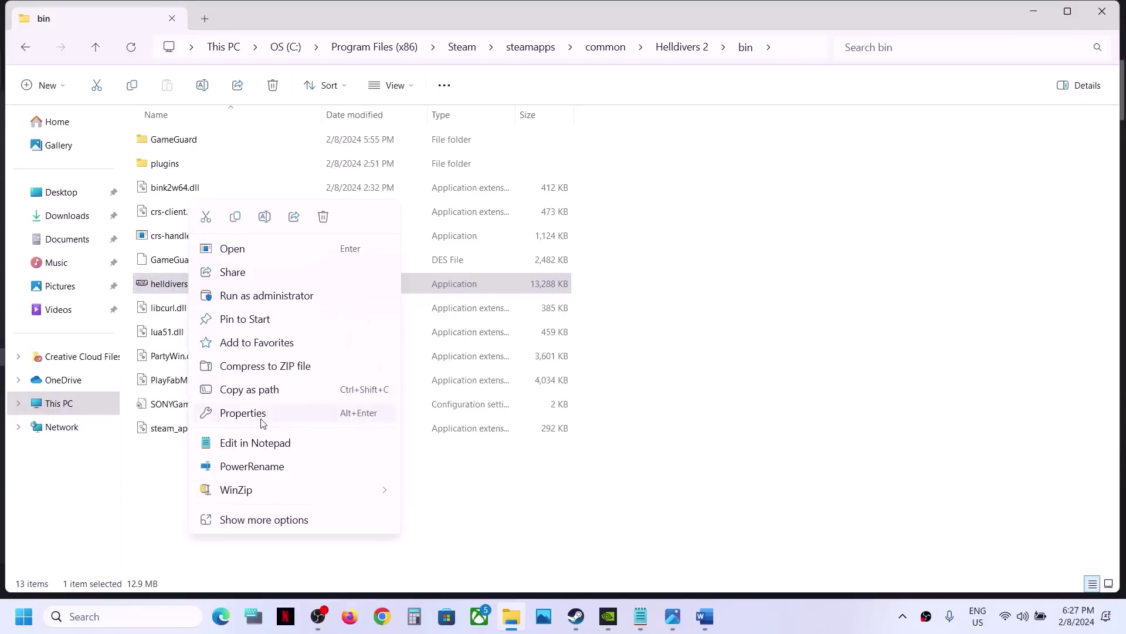
pyautogui.click(243, 412)
pyautogui.moveTo(412, 197); pyautogui.dragTo(475, 129)
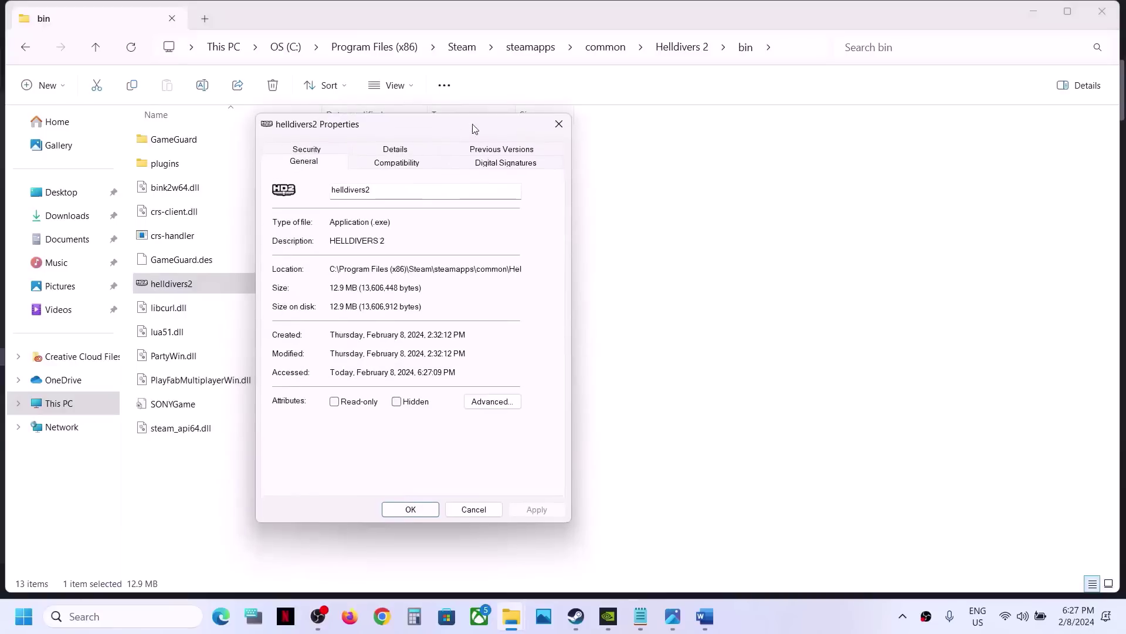
pyautogui.click(413, 169)
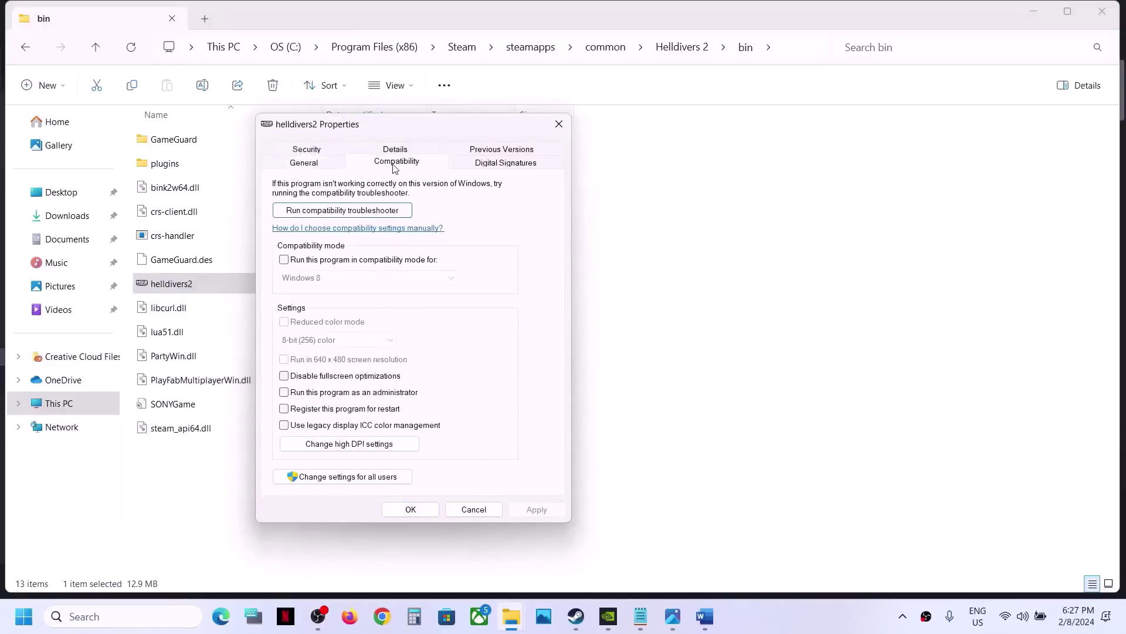
pyautogui.click(285, 393)
pyautogui.click(533, 511)
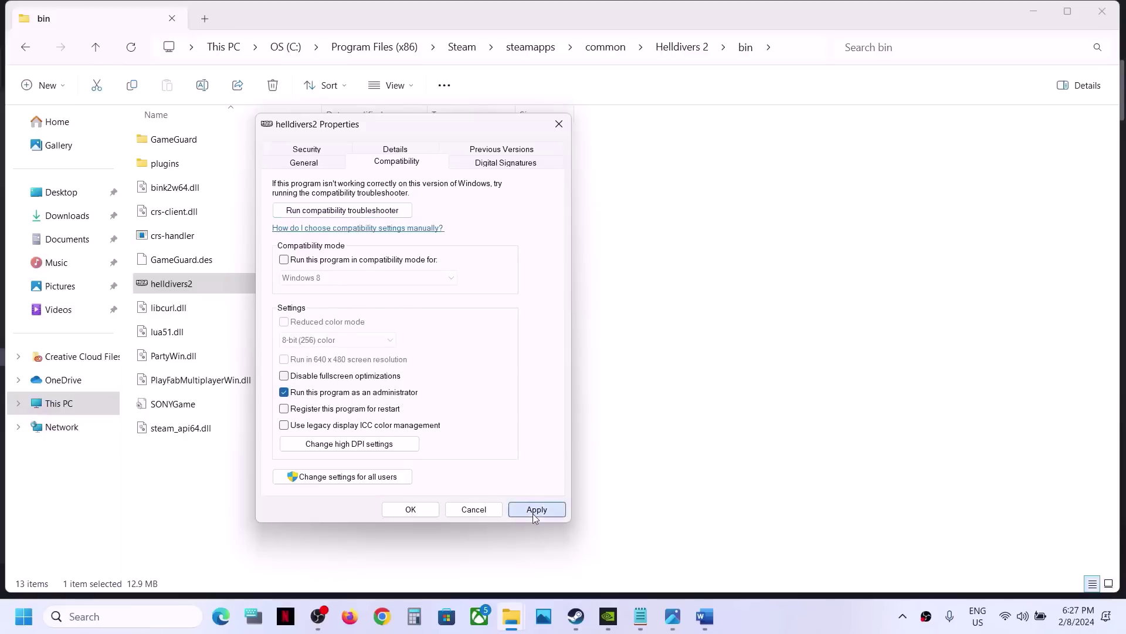
pyautogui.click(410, 509)
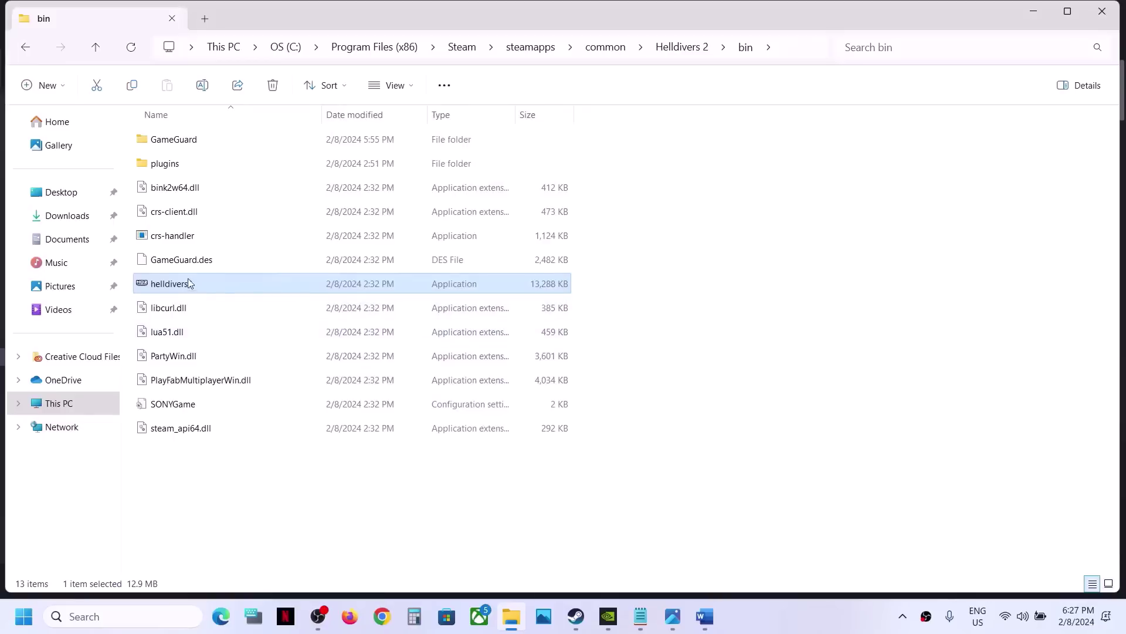
pyautogui.click(576, 616)
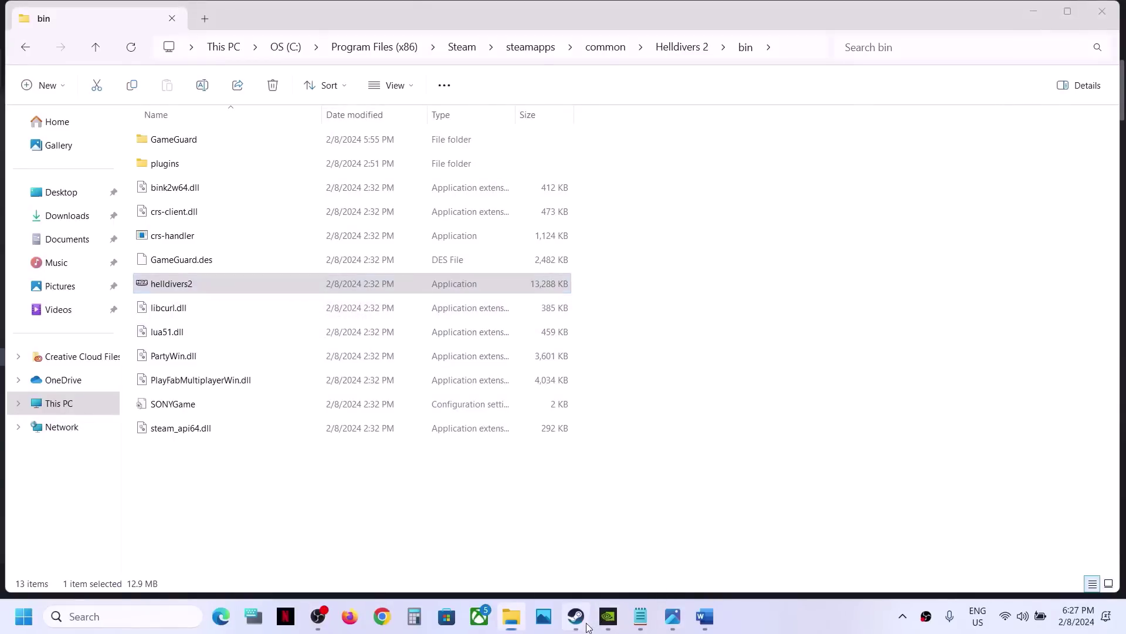
pyautogui.click(576, 616)
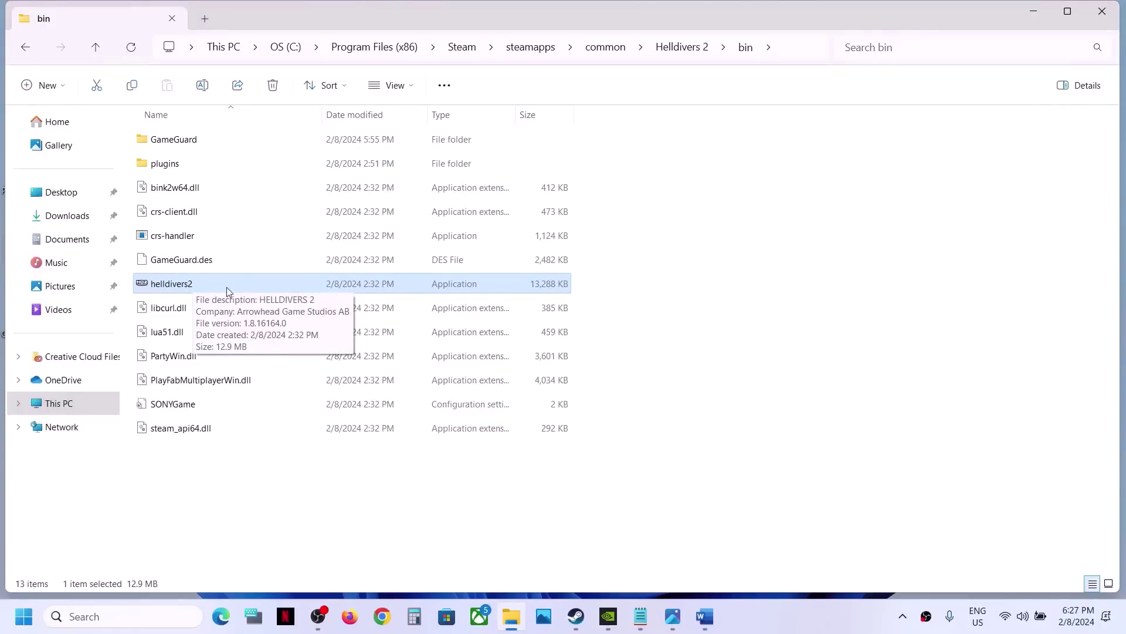
# Step: Enable compatibility mode for Windows 8 on the helldivers2 application and apply the change
pyautogui.rightClick(197, 285)
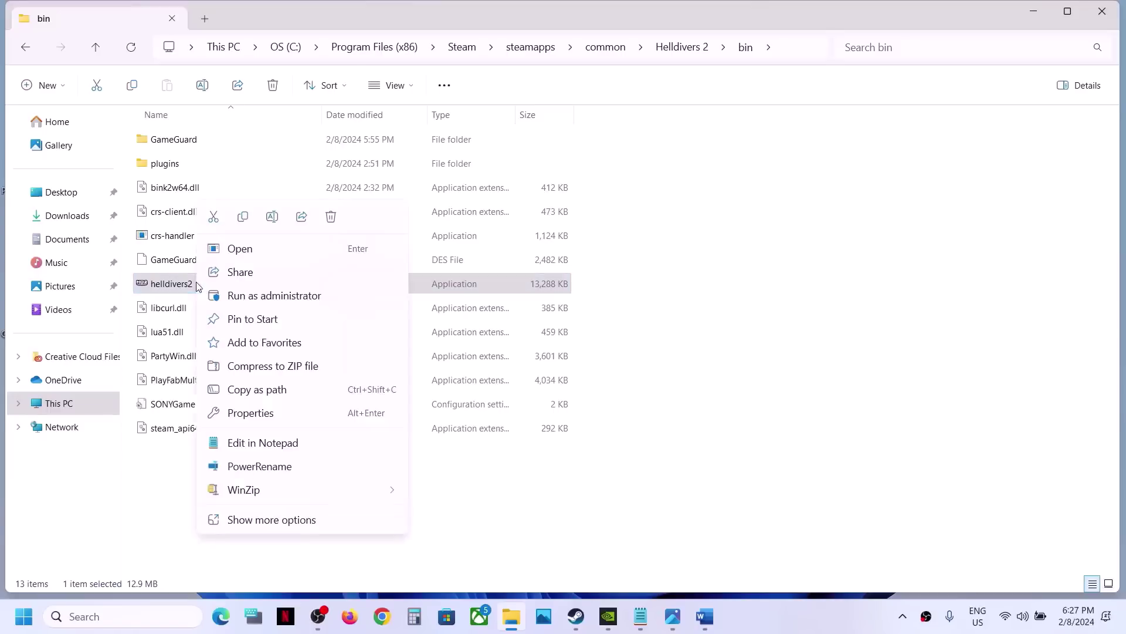
pyautogui.click(270, 418)
pyautogui.moveTo(363, 202); pyautogui.dragTo(405, 153)
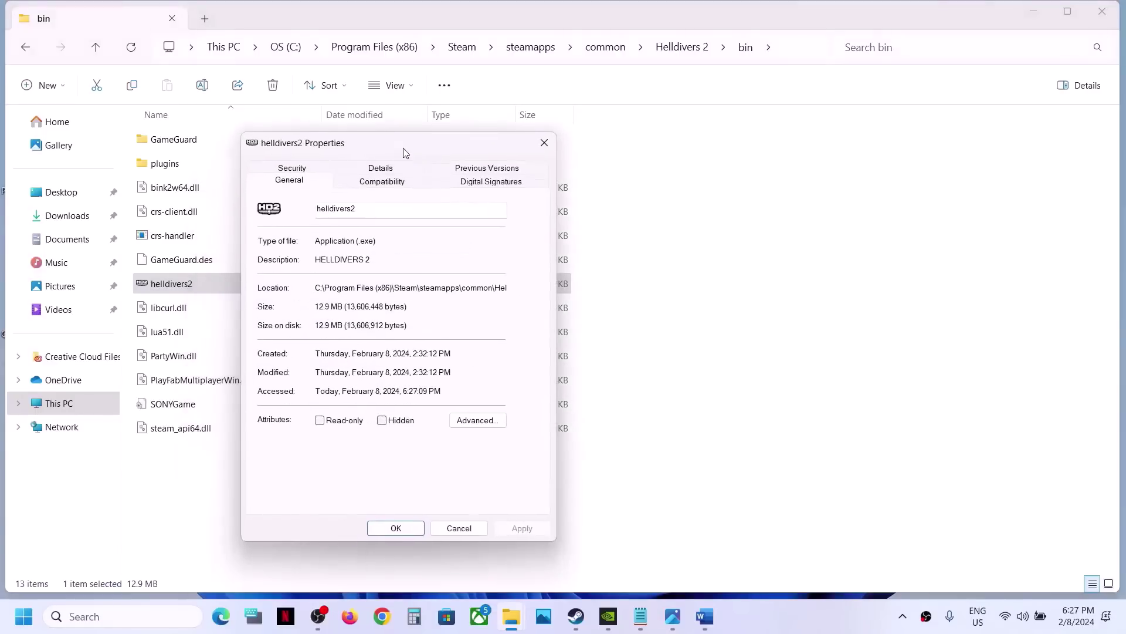
pyautogui.click(388, 181)
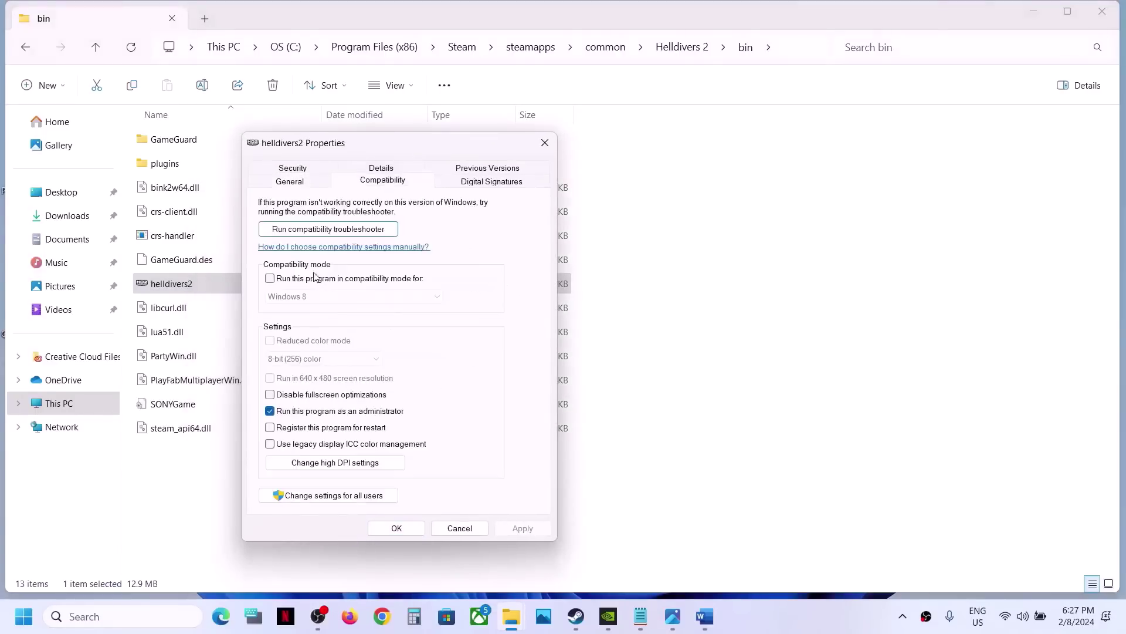
pyautogui.click(270, 280)
pyautogui.click(294, 296)
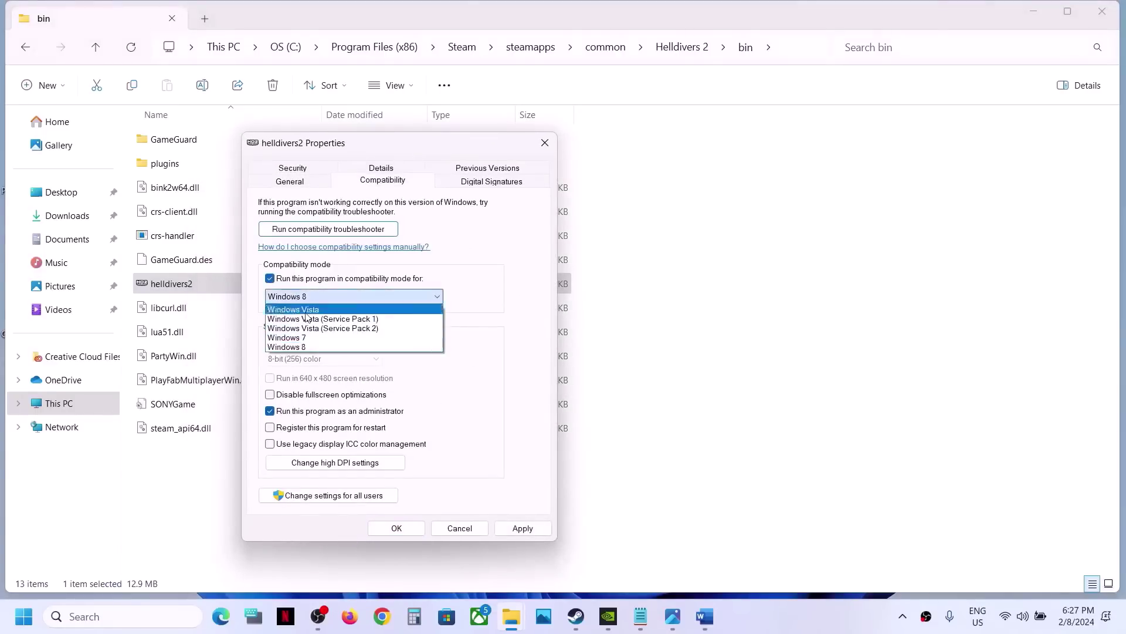
pyautogui.click(303, 347)
pyautogui.click(530, 534)
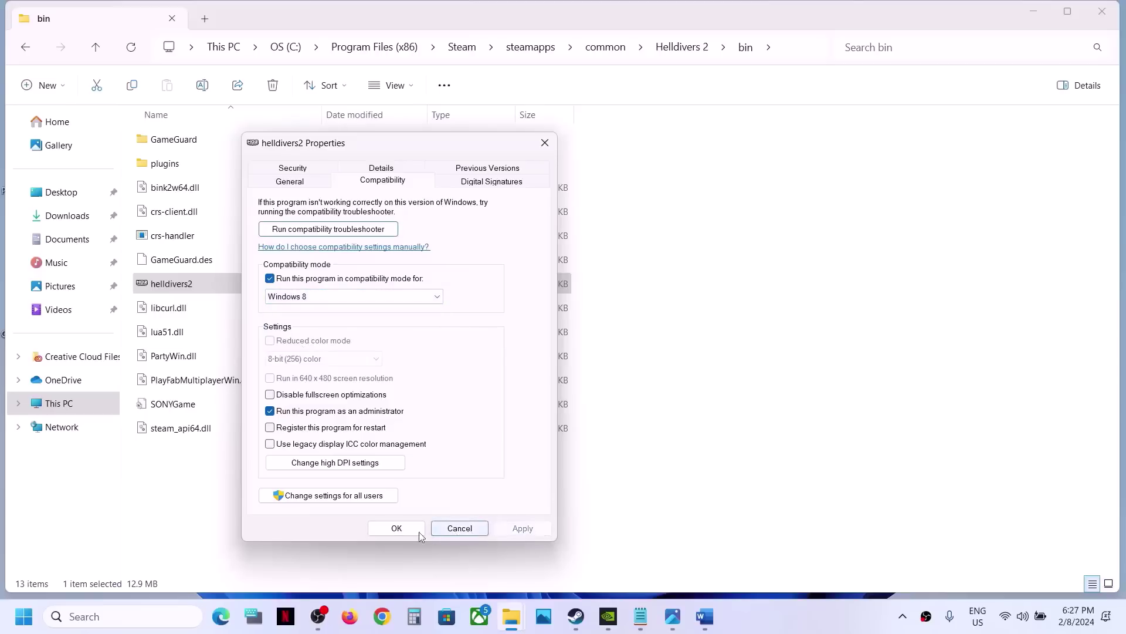
pyautogui.click(403, 530)
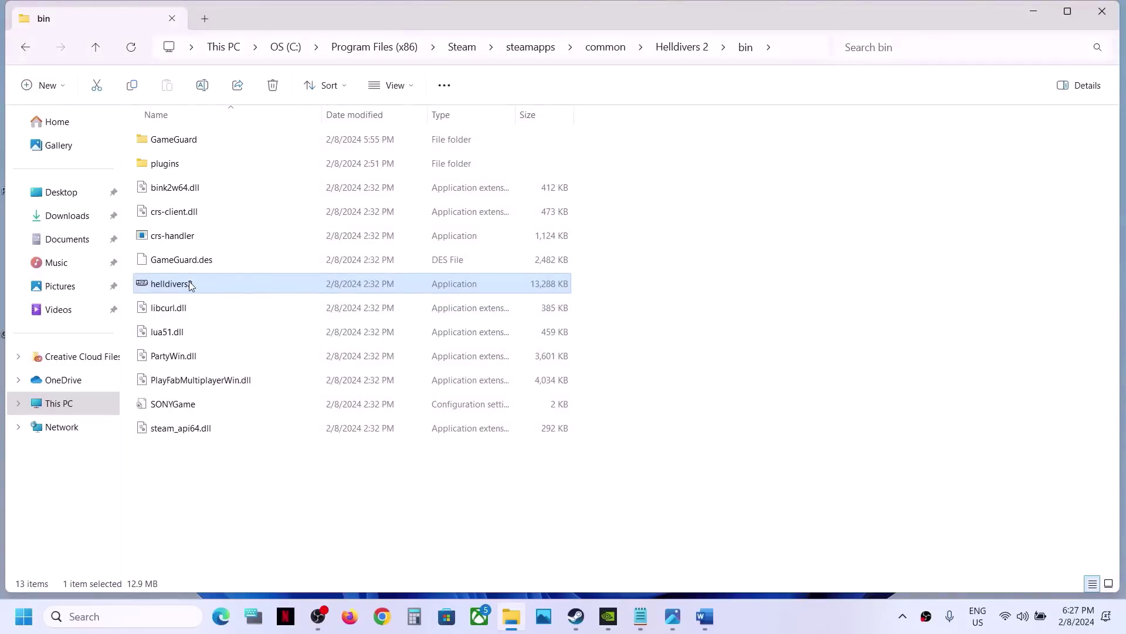
# Step: Switch the compatibility mode of helldivers2 to Windows 7, disable fullscreen optimizations, and apply the changes
pyautogui.rightClick(188, 280)
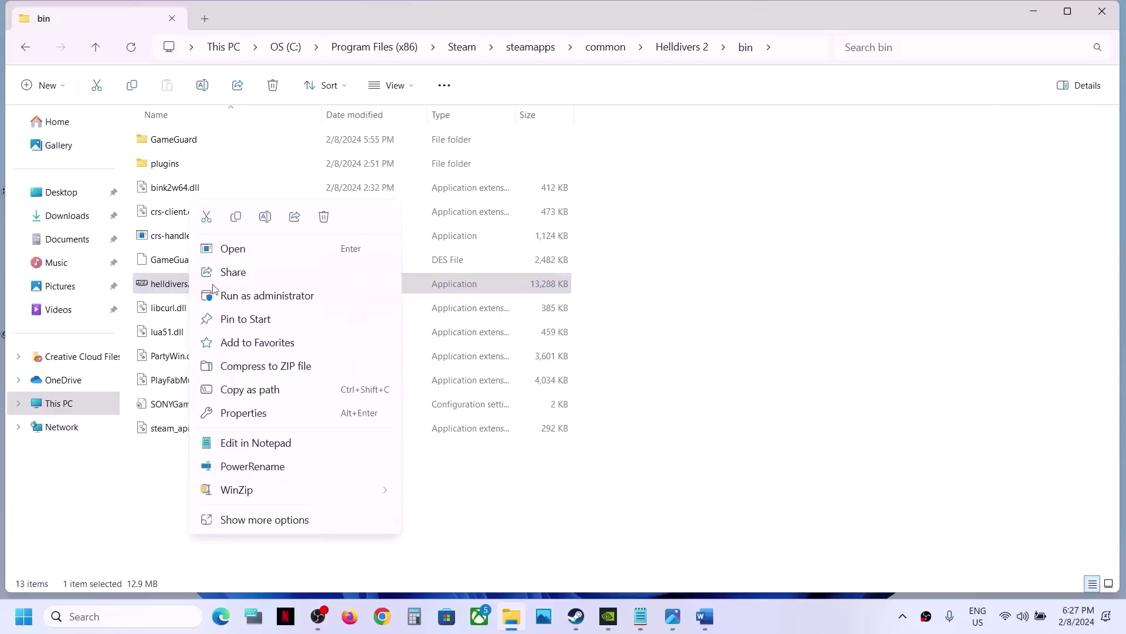
pyautogui.click(252, 413)
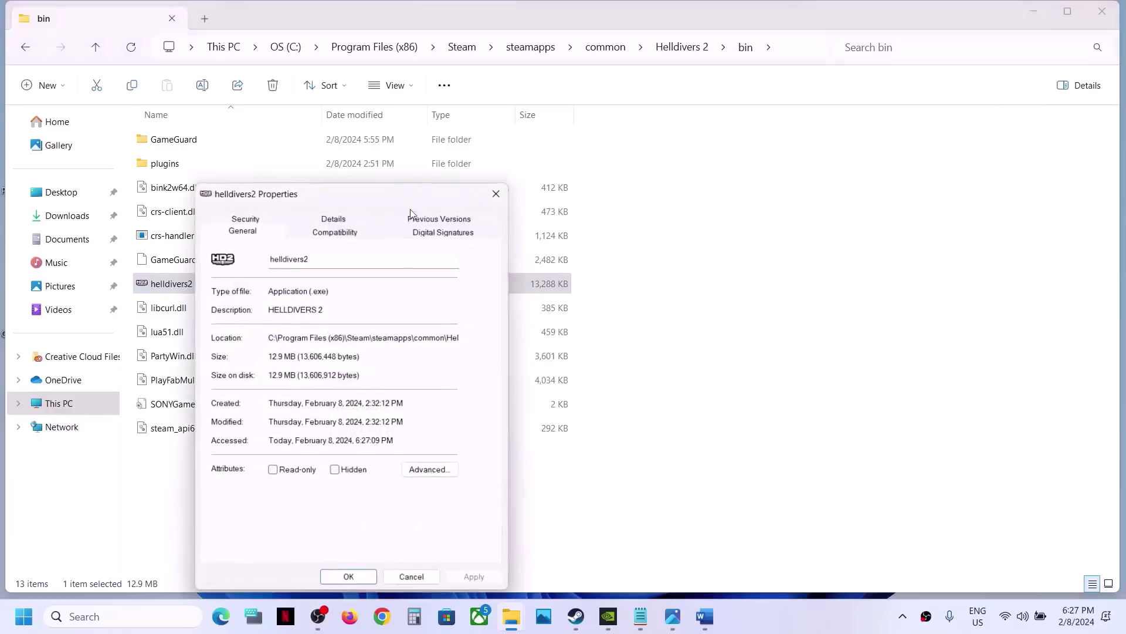
pyautogui.click(332, 233)
pyautogui.click(307, 347)
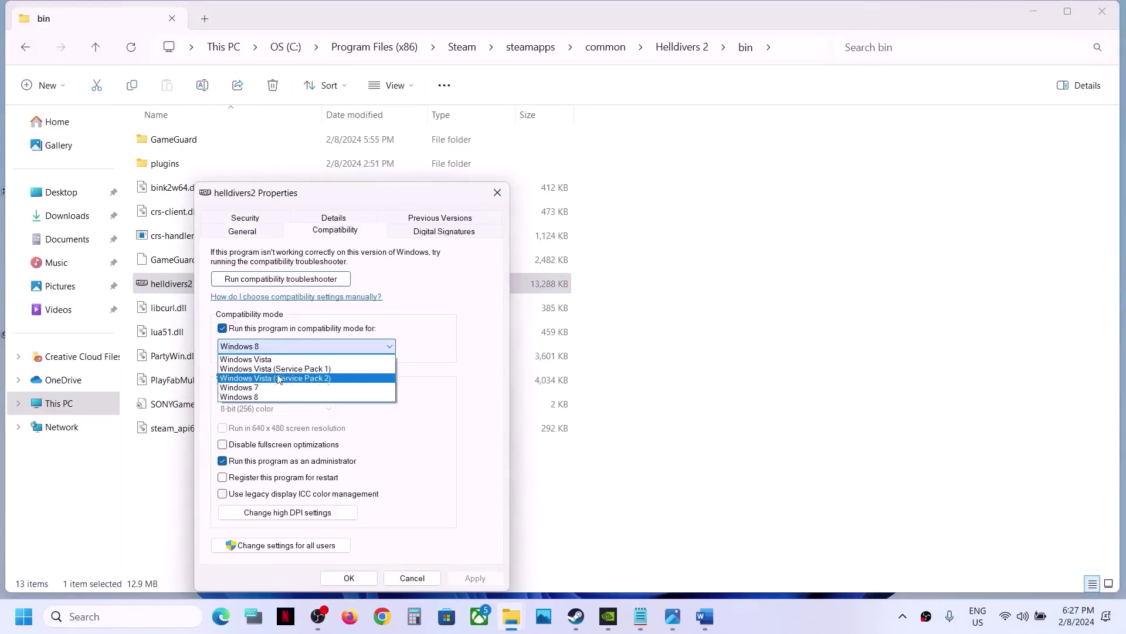
pyautogui.click(262, 392)
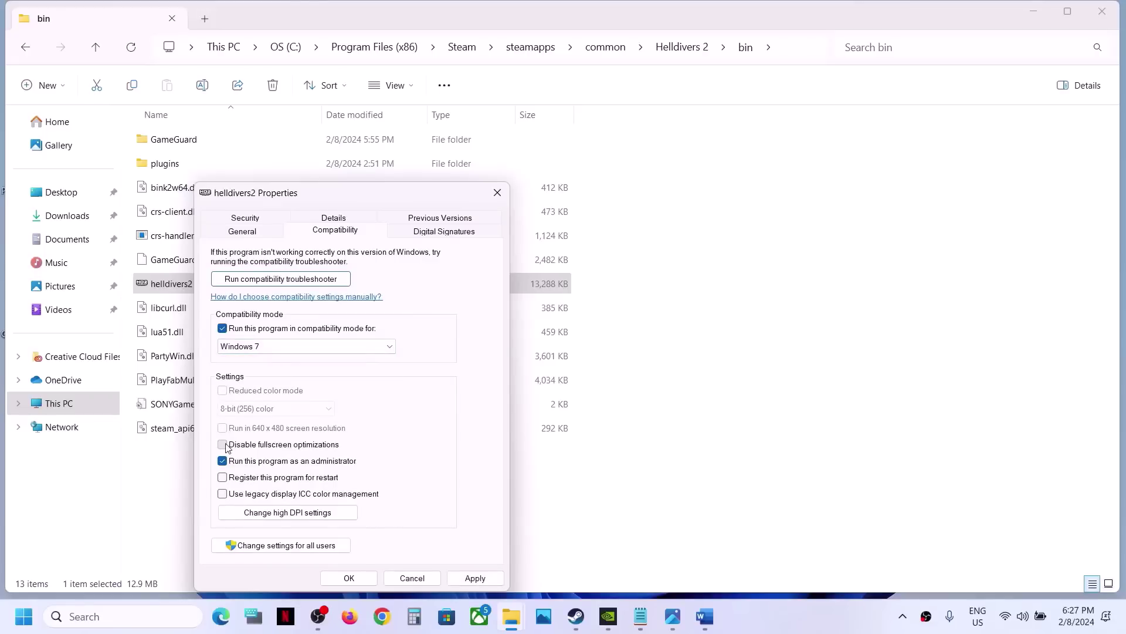
pyautogui.click(474, 578)
pyautogui.click(366, 572)
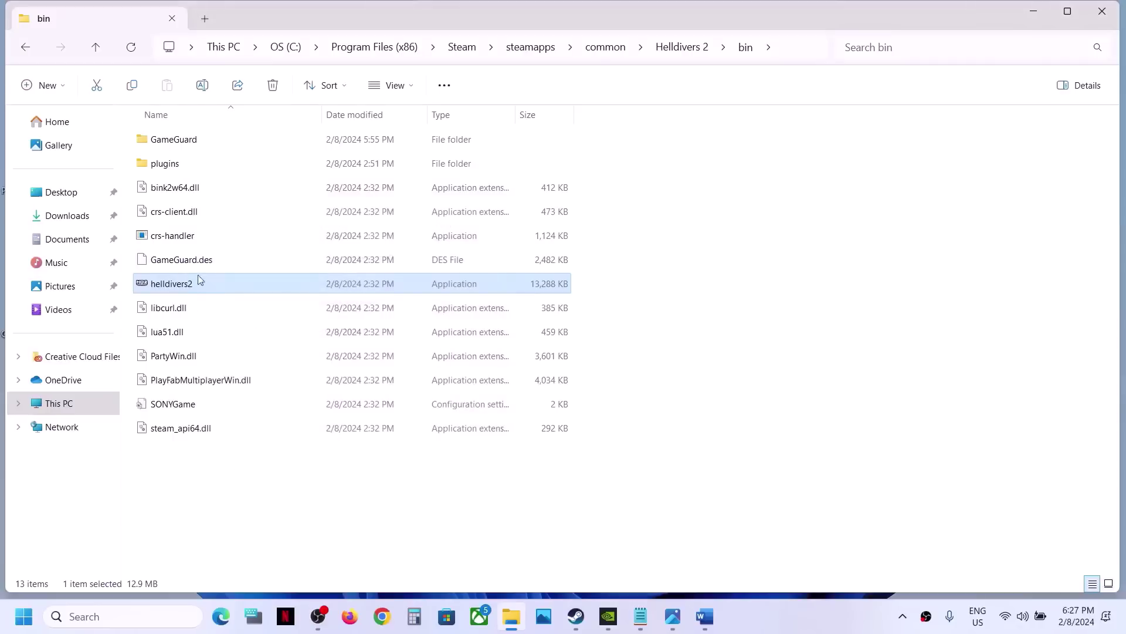
# Step: Turn off compatibility mode, disabled fullscreen optimizations, and running as administrator for the helldivers2 application, and apply the changes
pyautogui.rightClick(190, 289)
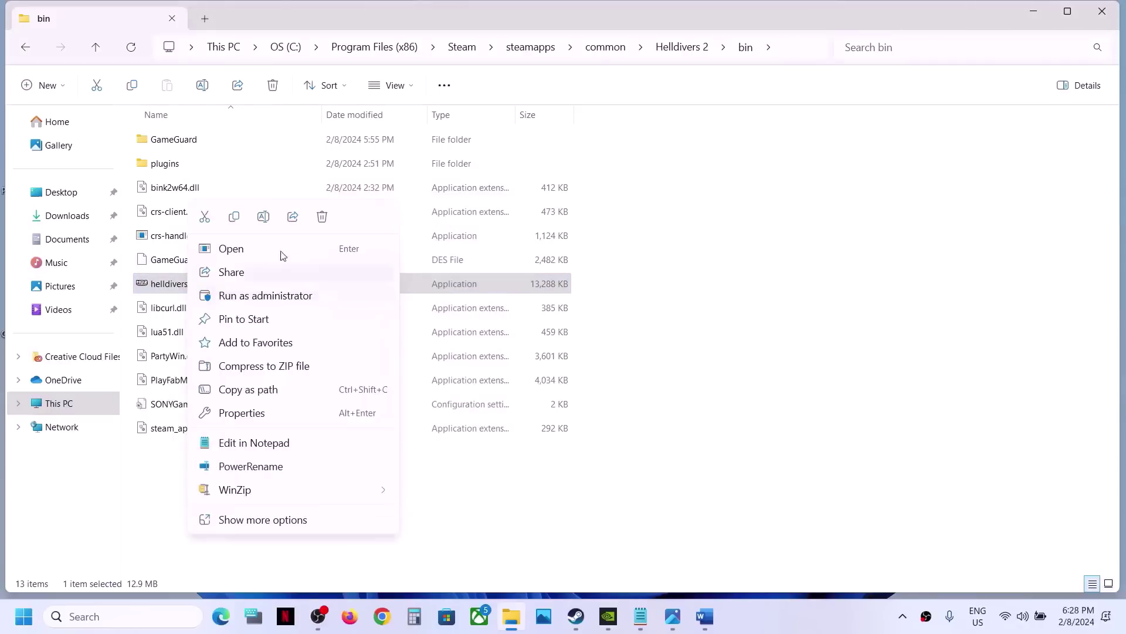
pyautogui.click(246, 413)
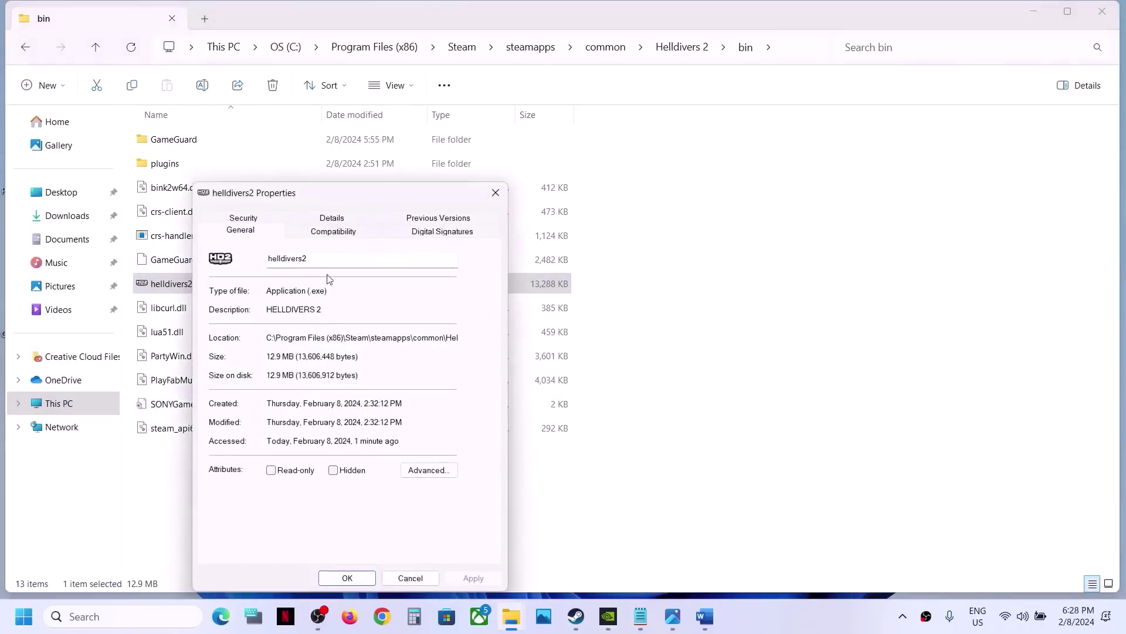
pyautogui.click(329, 233)
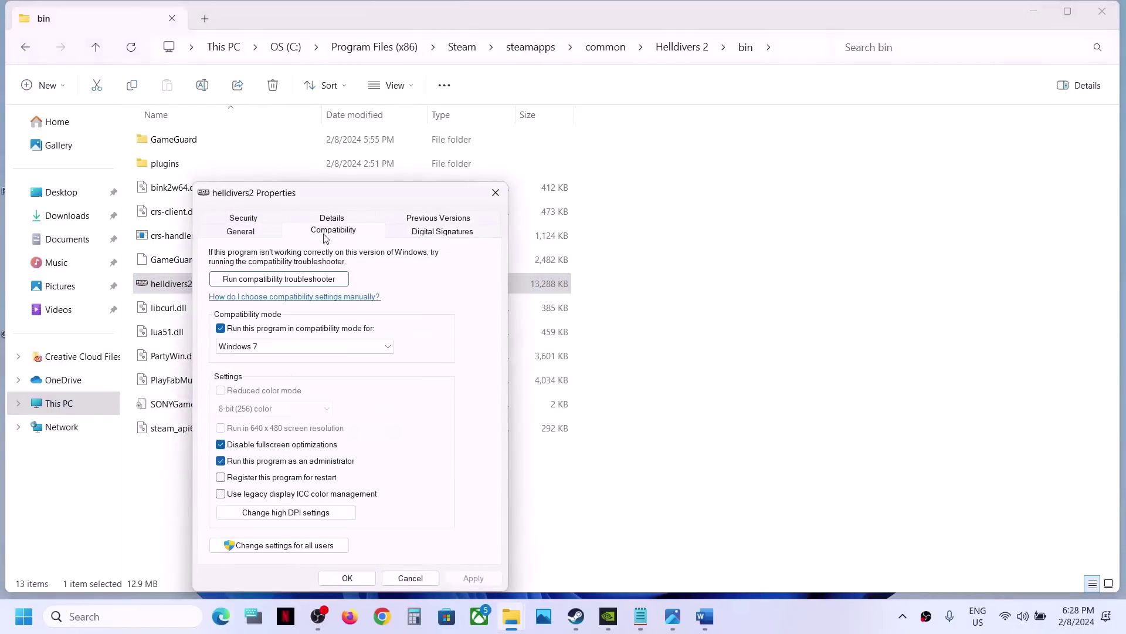
pyautogui.click(221, 329)
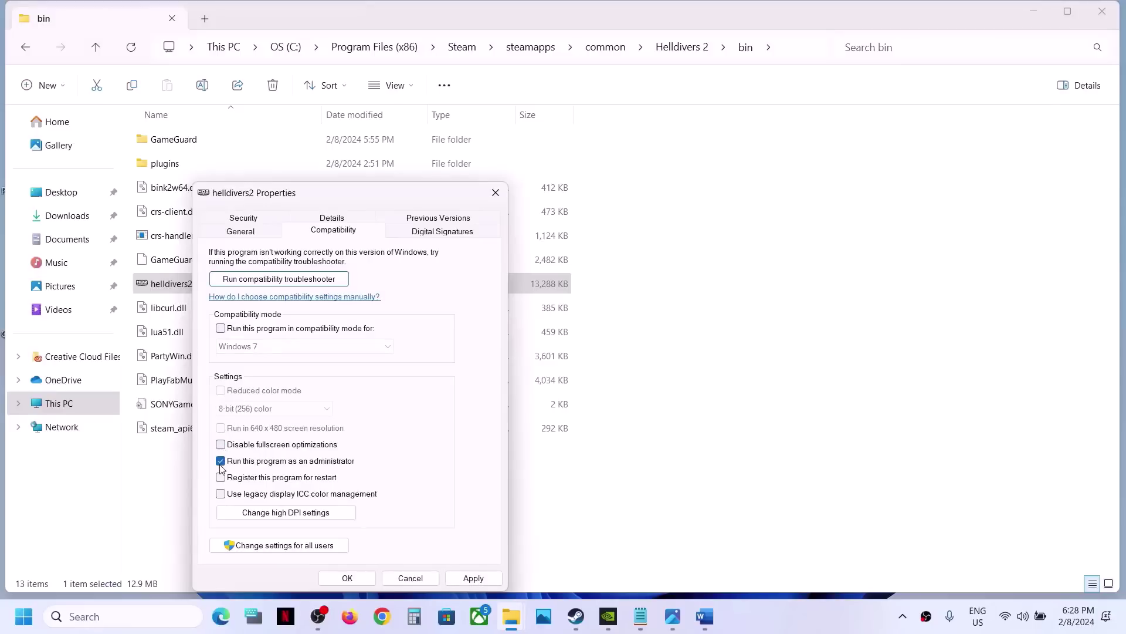
pyautogui.click(221, 461)
pyautogui.click(467, 580)
pyautogui.click(361, 579)
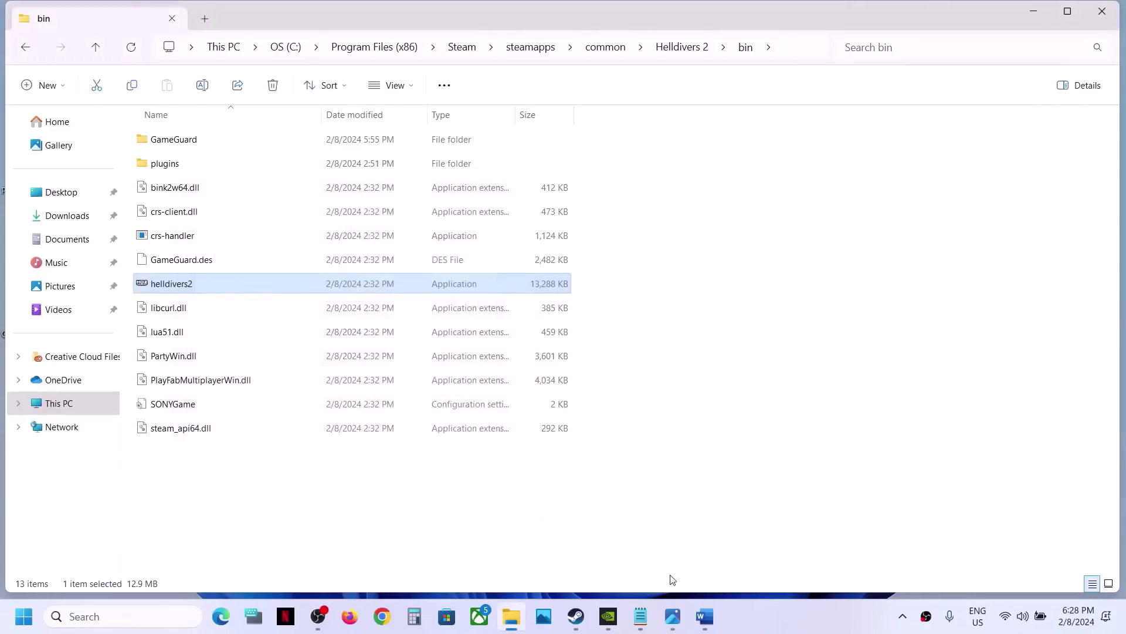
# Step: Switch to the HellDivers document in Word and highlight the Step 3 instruction to run Steam as an administrator
pyautogui.click(704, 616)
pyautogui.scroll(-4, 467, 325)
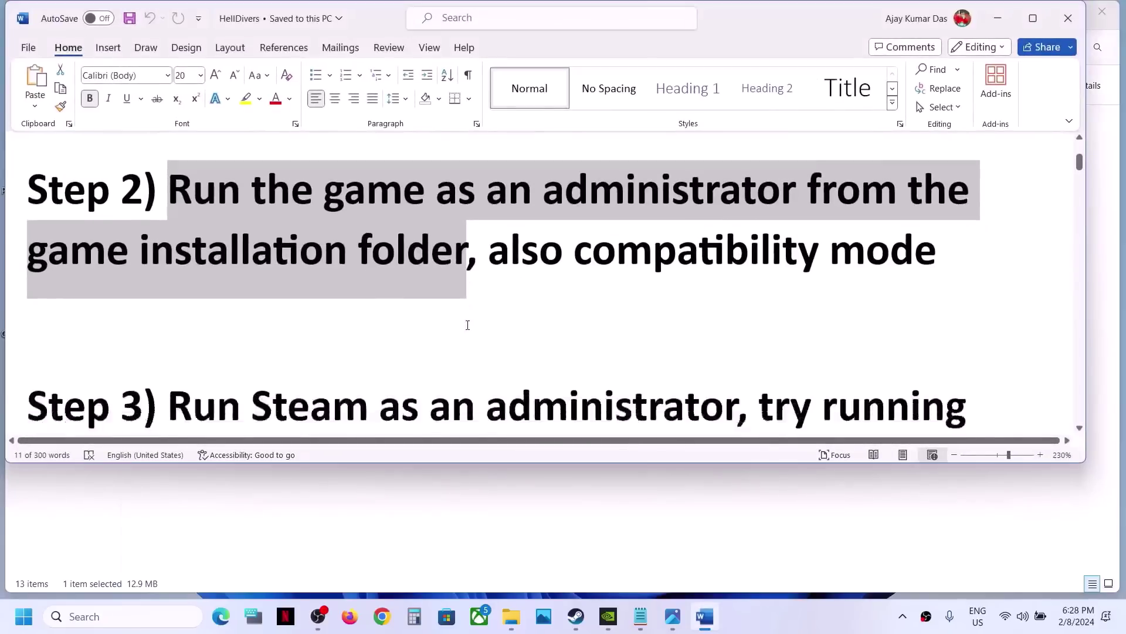
pyautogui.moveTo(178, 262); pyautogui.dragTo(737, 262)
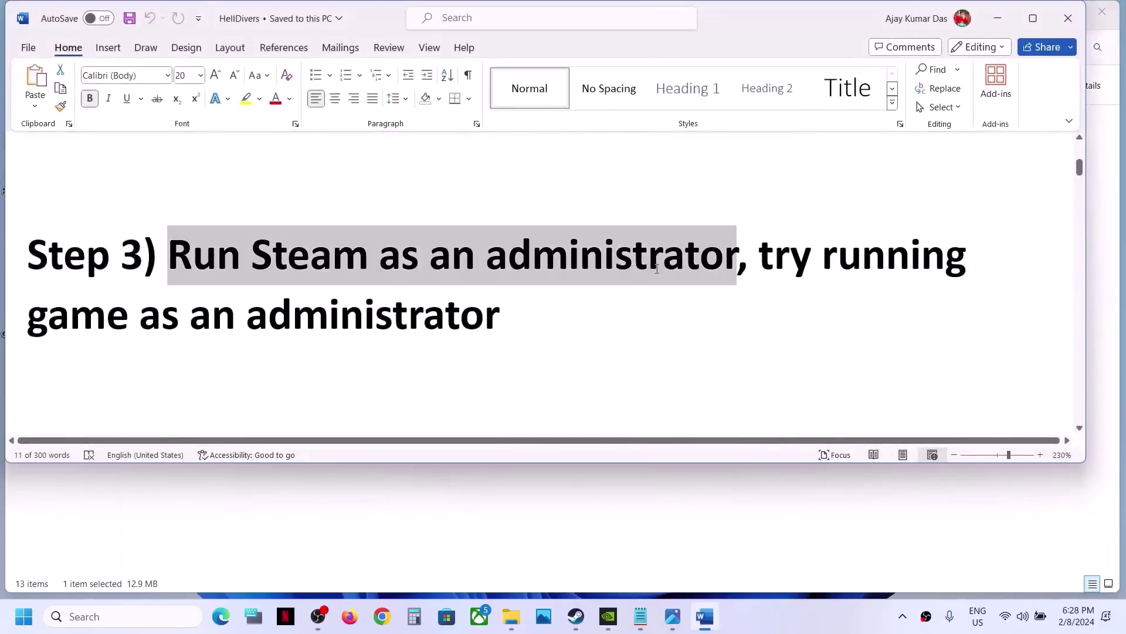
# Step: Search Windows for Steam, switch to the running Steam client, and show its Exit option
pyautogui.click(103, 616)
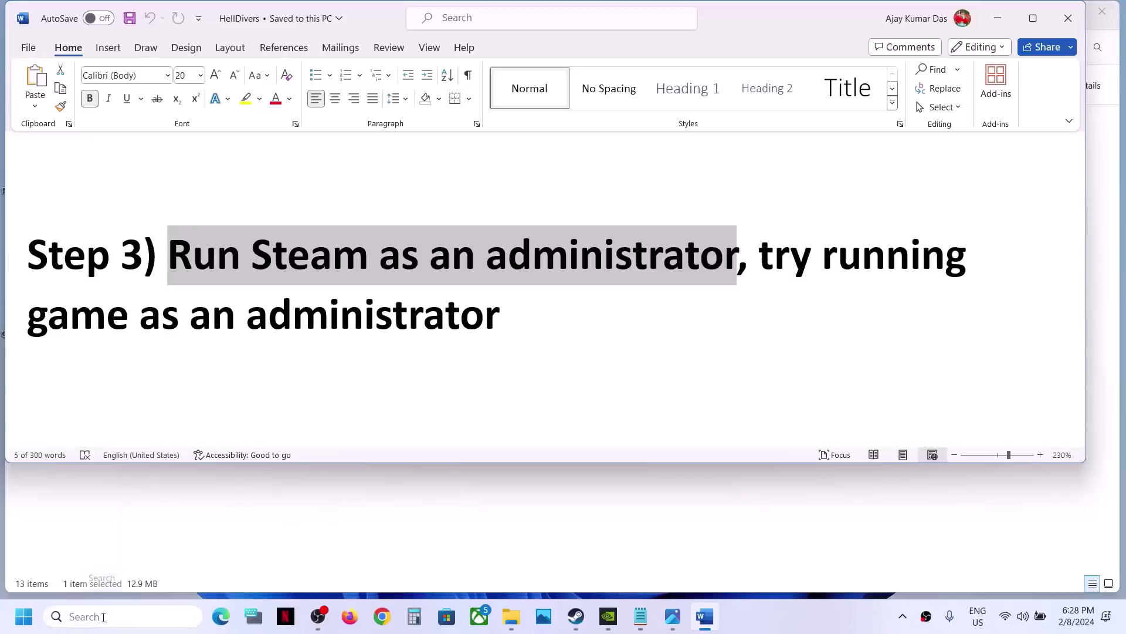
pyautogui.write('steam')
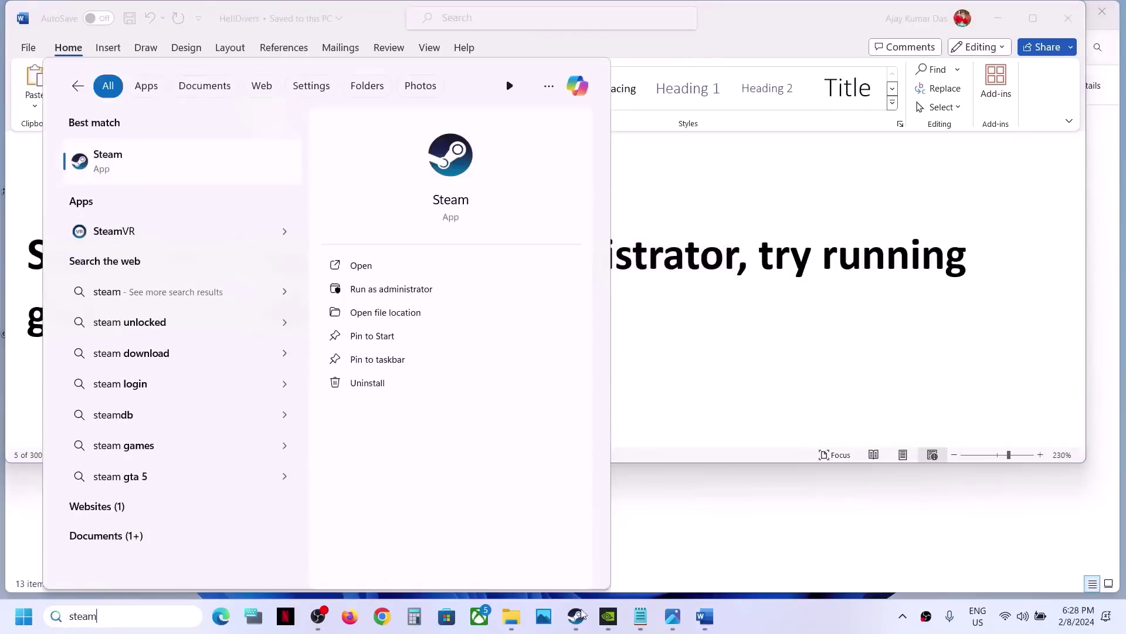
pyautogui.click(575, 616)
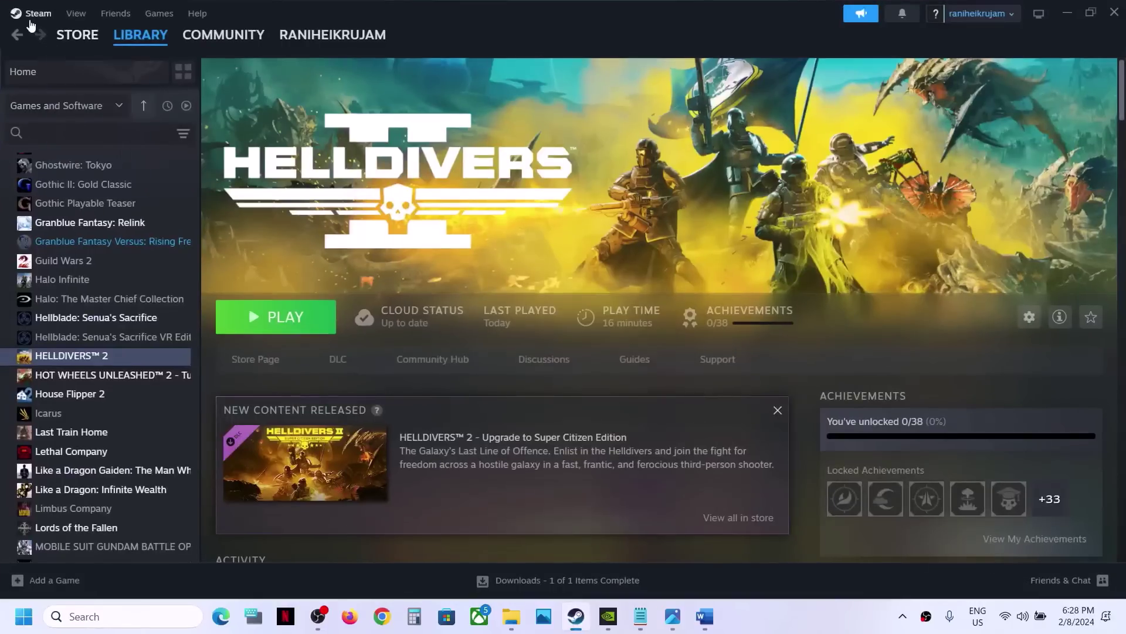
pyautogui.click(38, 13)
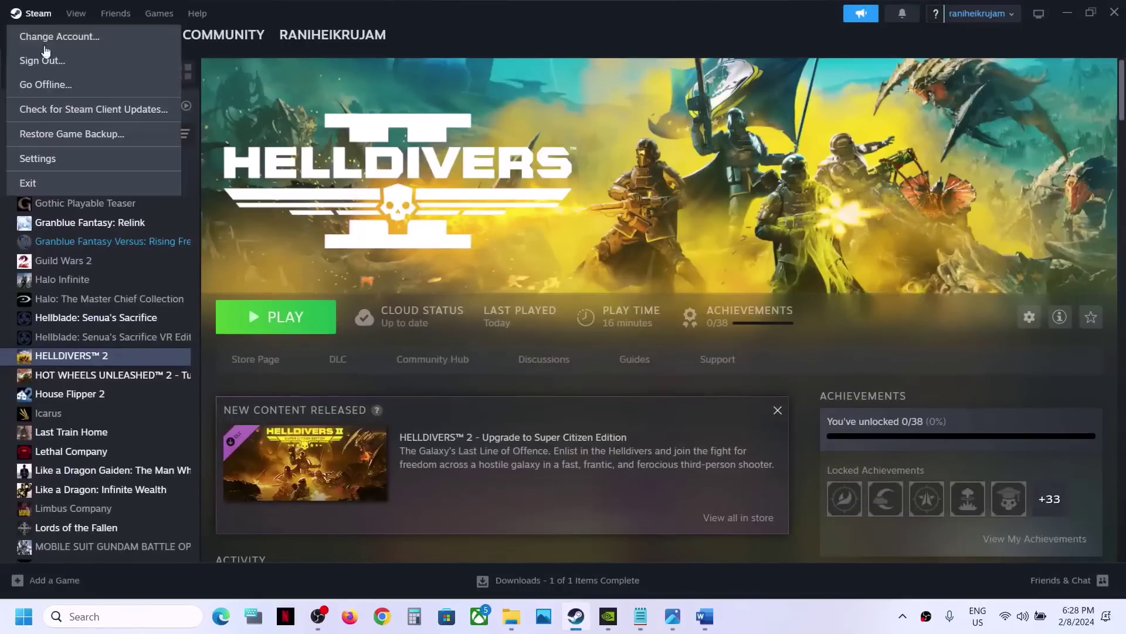
# Step: Search Windows for Steam and show its option to run as administrator, leaving it without launching
pyautogui.click(122, 616)
pyautogui.write('steam')
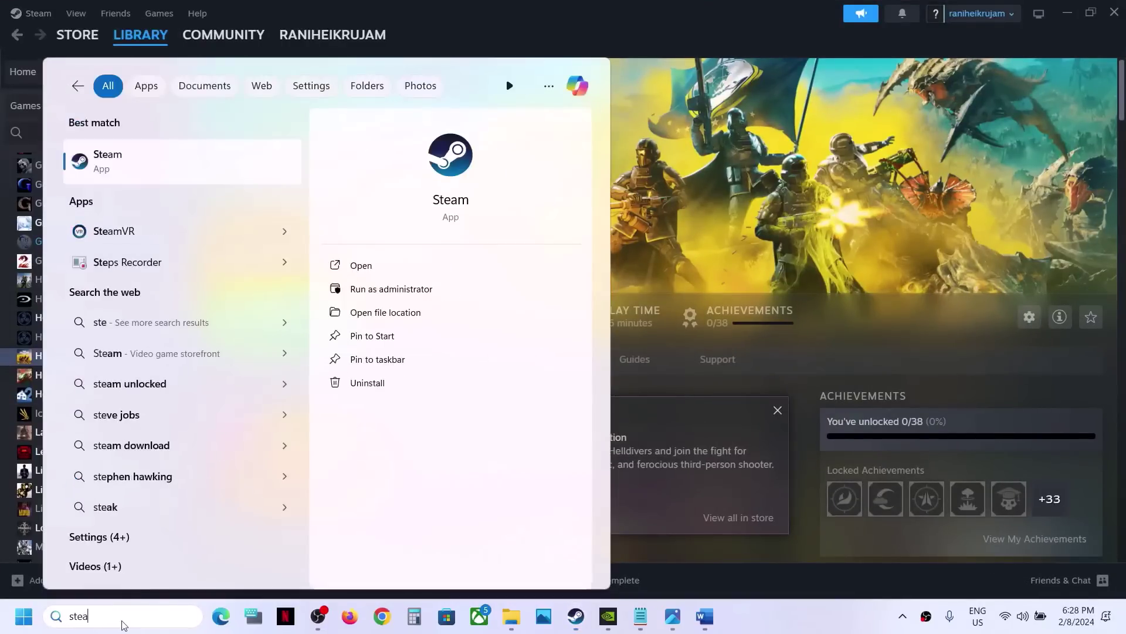
pyautogui.rightClick(195, 163)
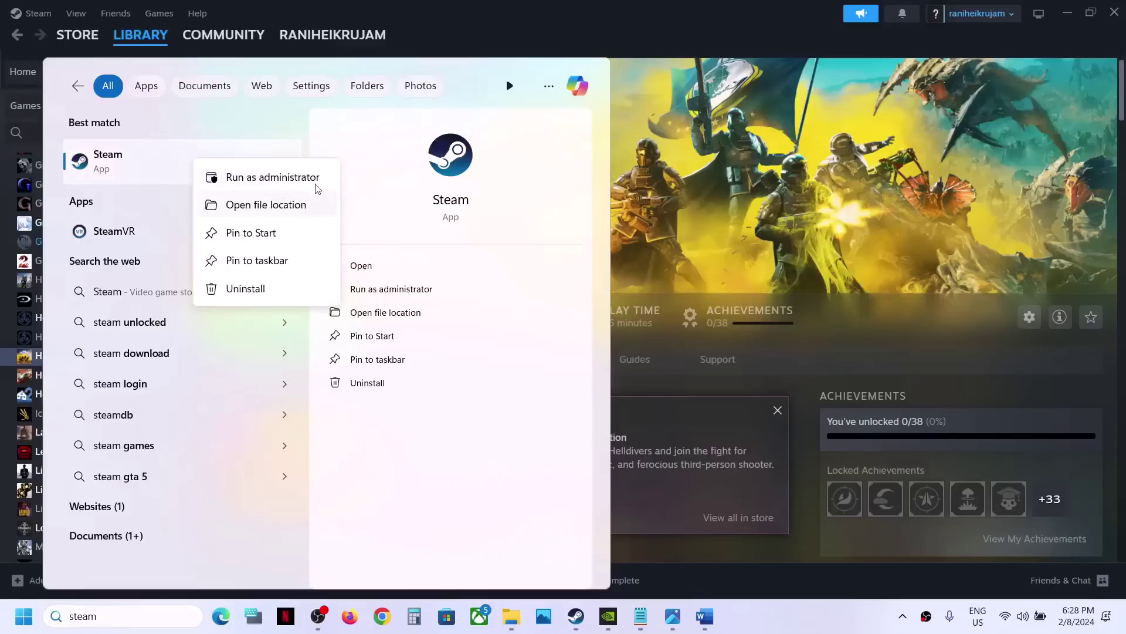
pyautogui.click(774, 180)
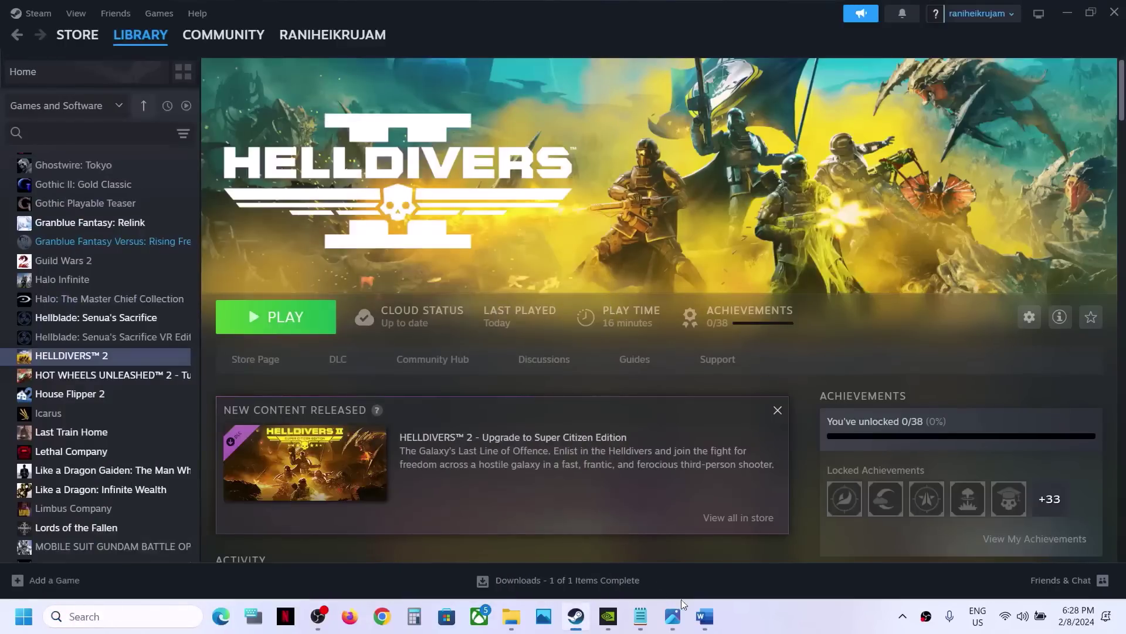
# Step: Return to the Word document, highlight the Step 3 advice on running the game as administrator, and view Step 4 on Visual C++ files
pyautogui.click(703, 617)
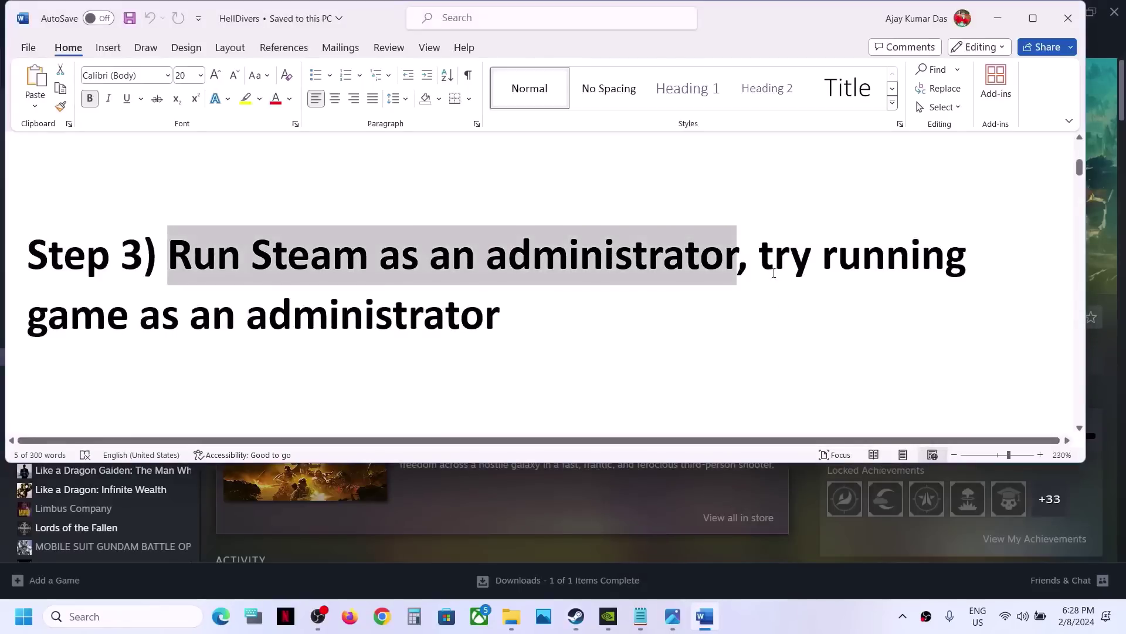
pyautogui.moveTo(767, 263); pyautogui.dragTo(500, 336)
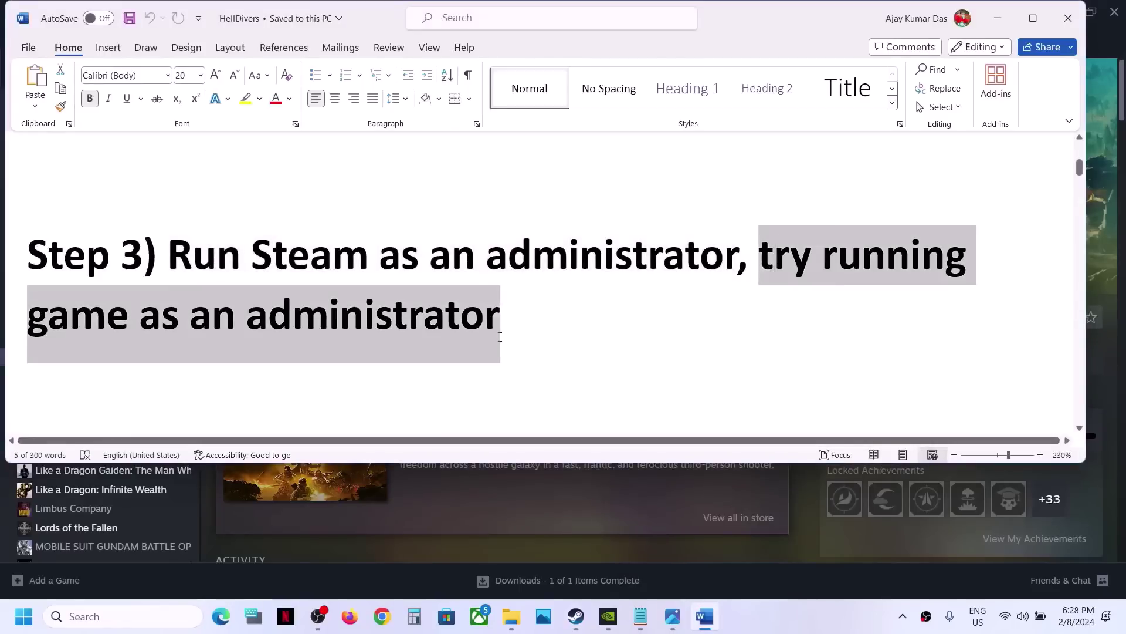
pyautogui.click(411, 317)
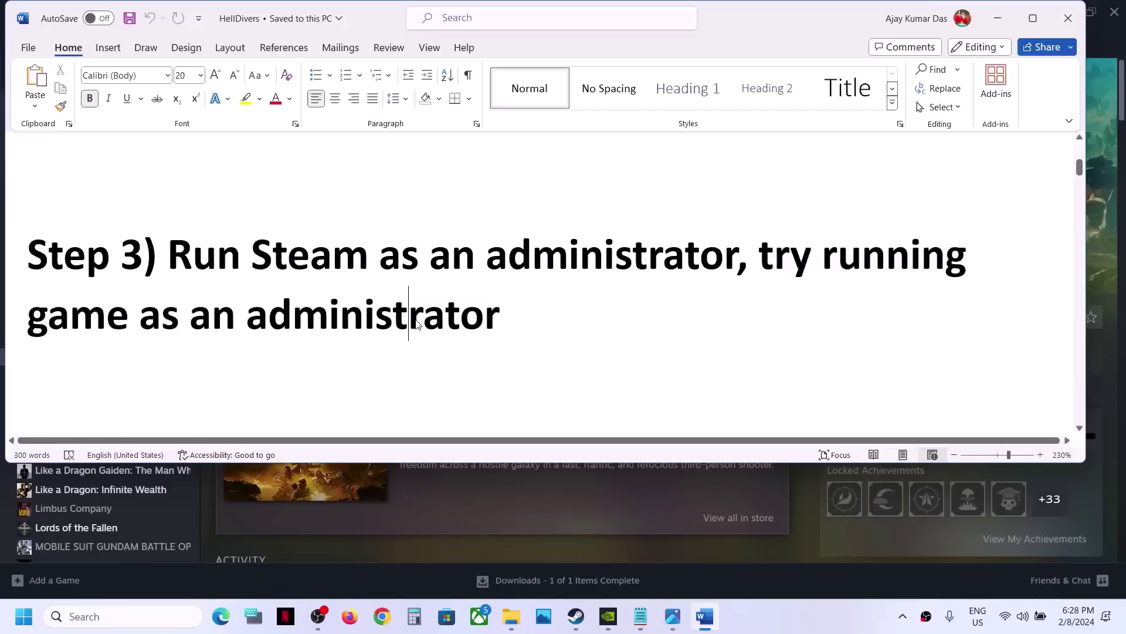
pyautogui.scroll(-2, 416, 319)
pyautogui.moveTo(416, 320); pyautogui.dragTo(388, 299)
pyautogui.scroll(-2, 384, 311)
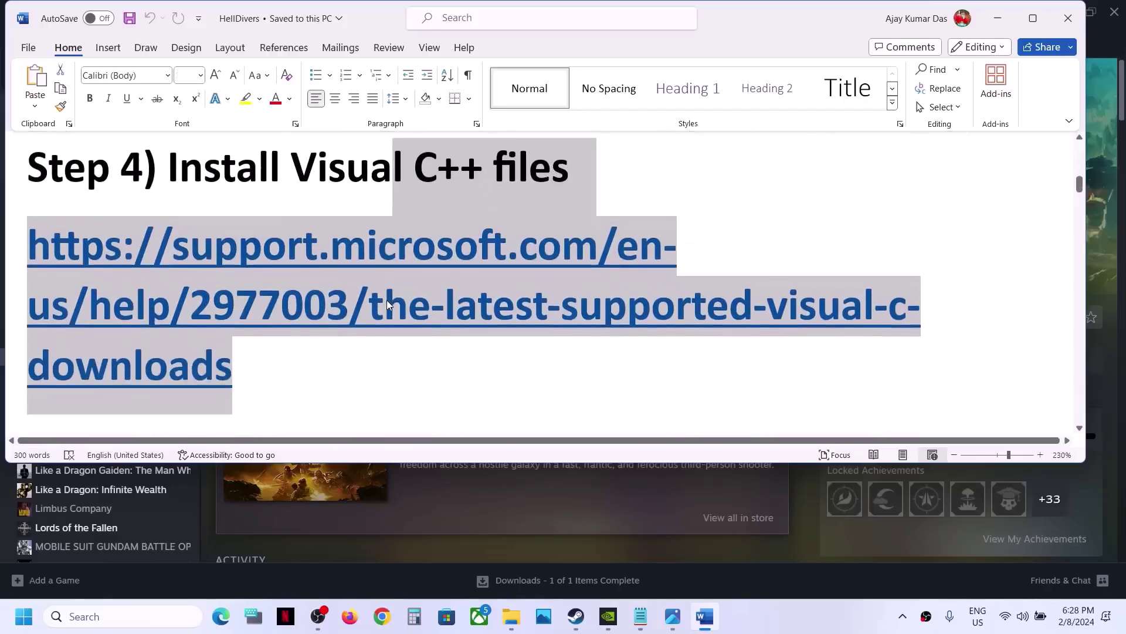
pyautogui.click(351, 335)
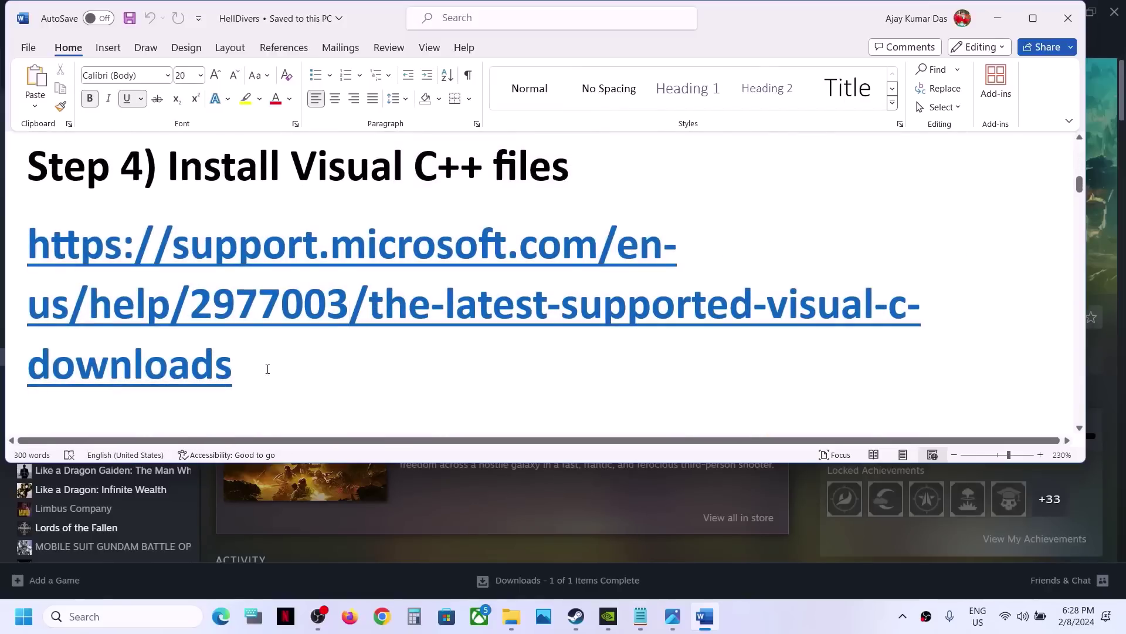
# Step: Copy the Step 4 Microsoft support link for Visual C++ downloads from the Word document and open it in Chrome
pyautogui.tripleClick(278, 384)
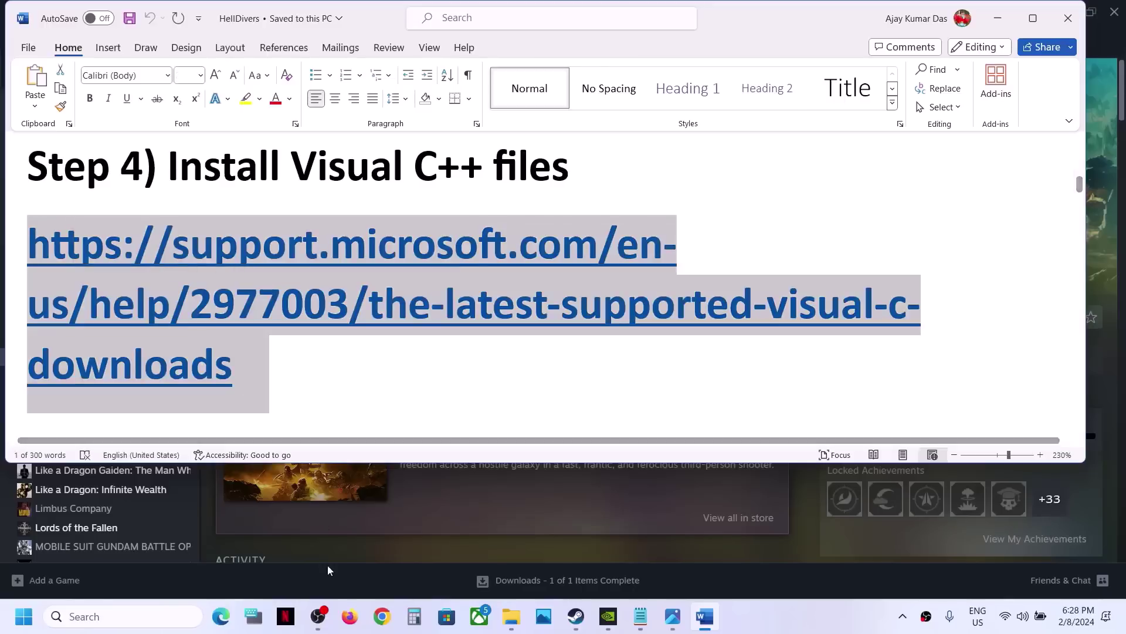
pyautogui.click(382, 616)
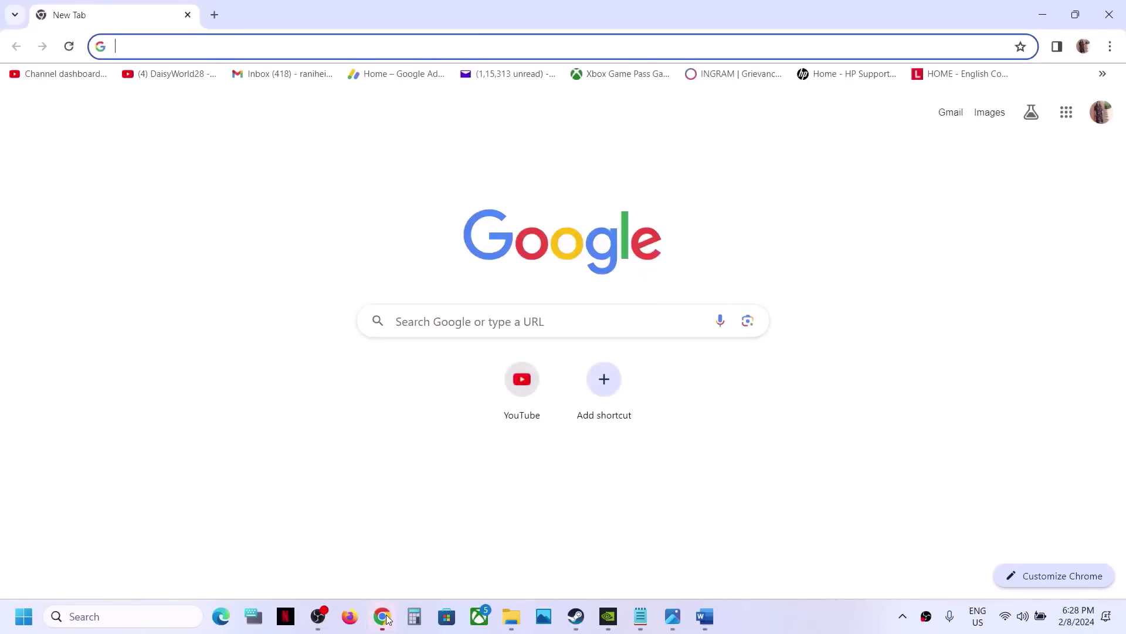
pyautogui.hotkey('alt', 'Tab')
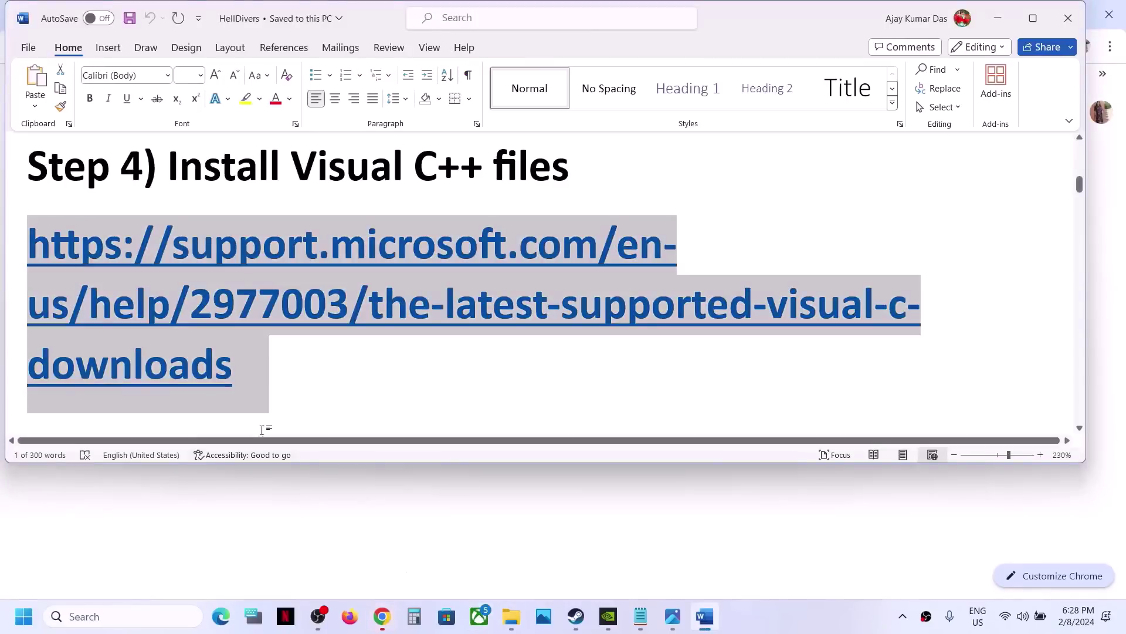
pyautogui.rightClick(172, 308)
pyautogui.click(217, 298)
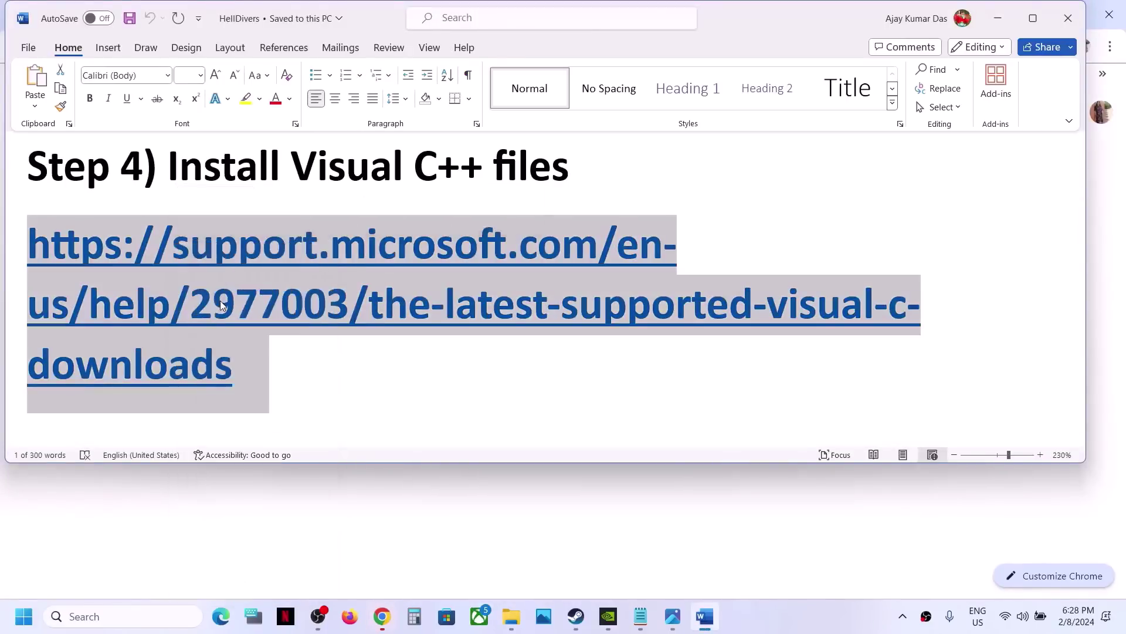
pyautogui.hotkey('alt', 'Tab')
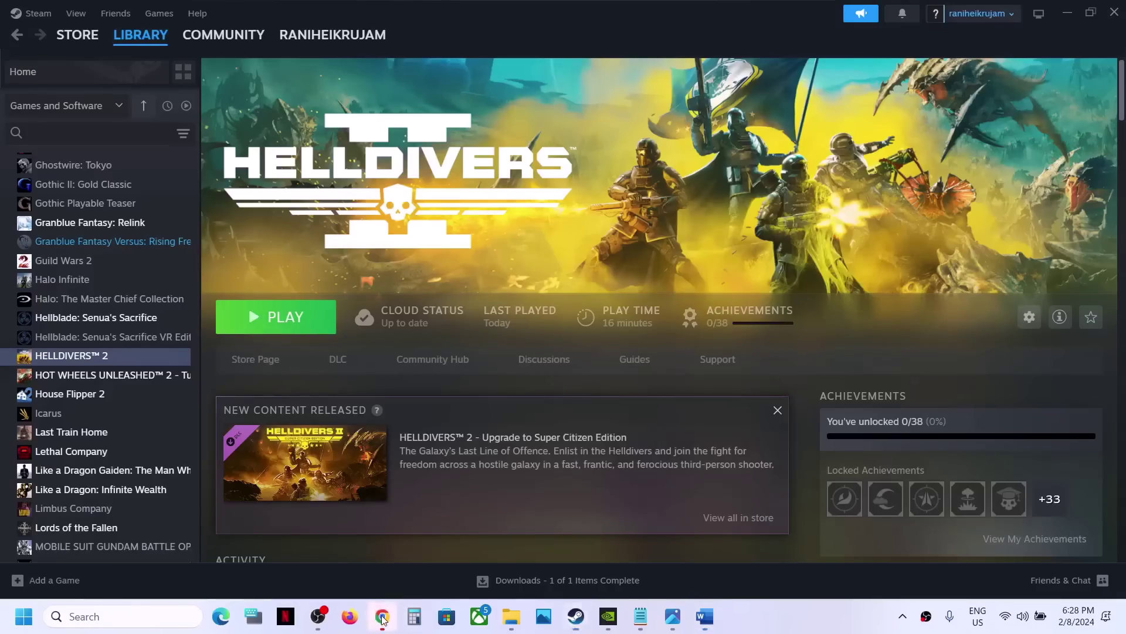
pyautogui.click(383, 616)
pyautogui.hotkey('ctrl', 'v')
pyautogui.press('Return')
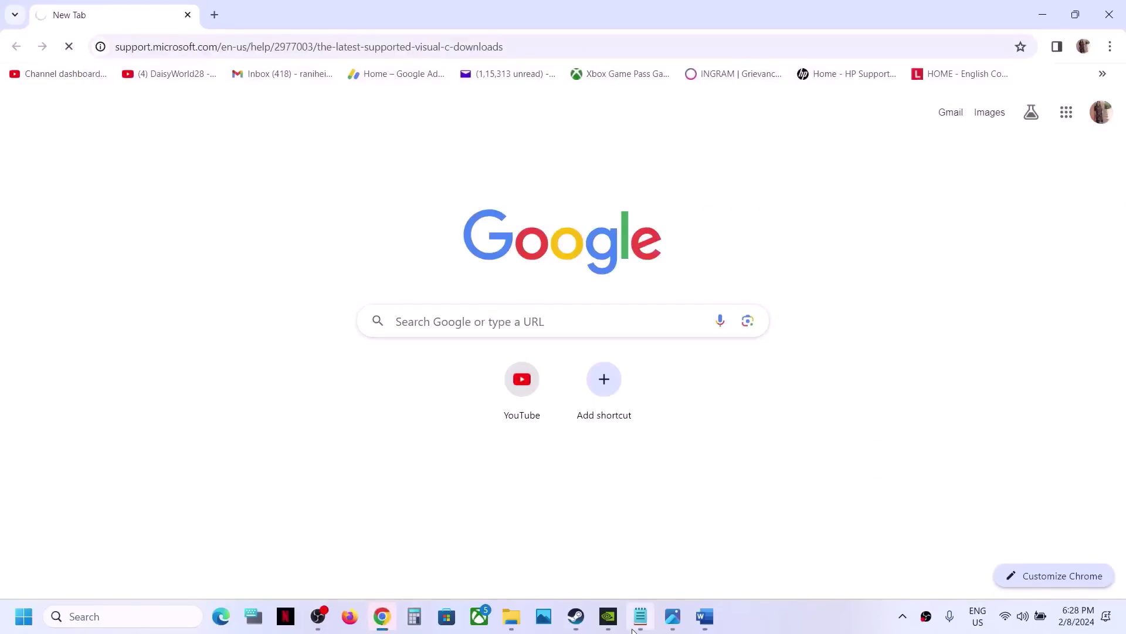
pyautogui.moveTo(641, 616)
pyautogui.moveTo(650, 561)
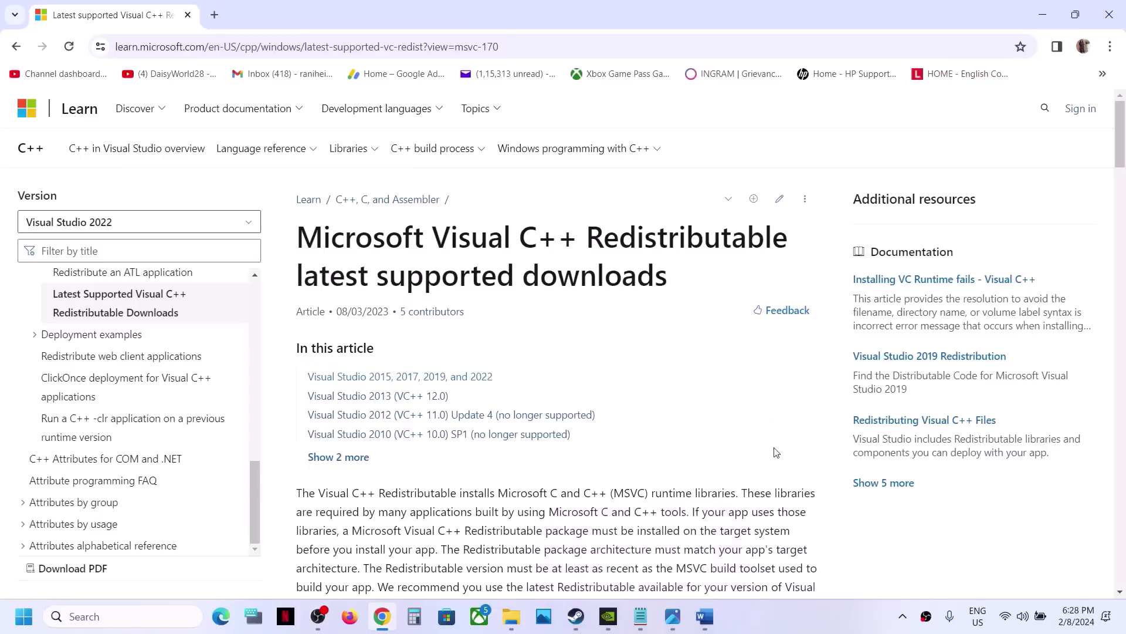
# Step: Download the X86 redistributable from the Visual Studio 2015, 2017, 2019, and 2022 section and start its repair
pyautogui.scroll(-5, 615, 453)
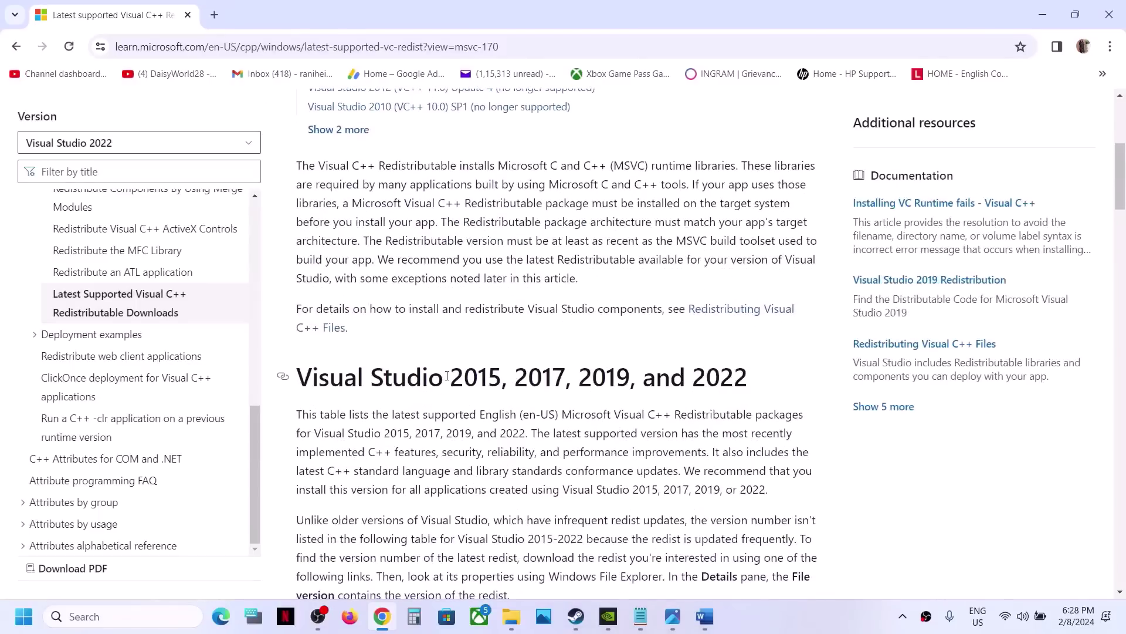
pyautogui.moveTo(447, 375); pyautogui.dragTo(772, 388)
pyautogui.scroll(-5, 417, 431)
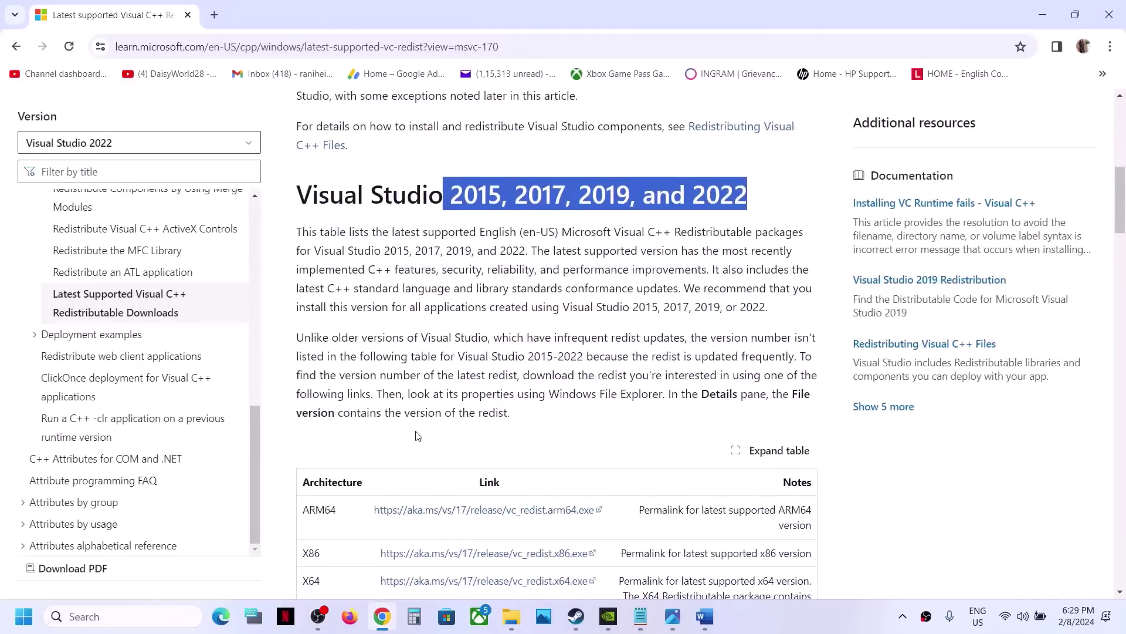
pyautogui.moveTo(304, 391); pyautogui.dragTo(339, 418)
pyautogui.click(405, 385)
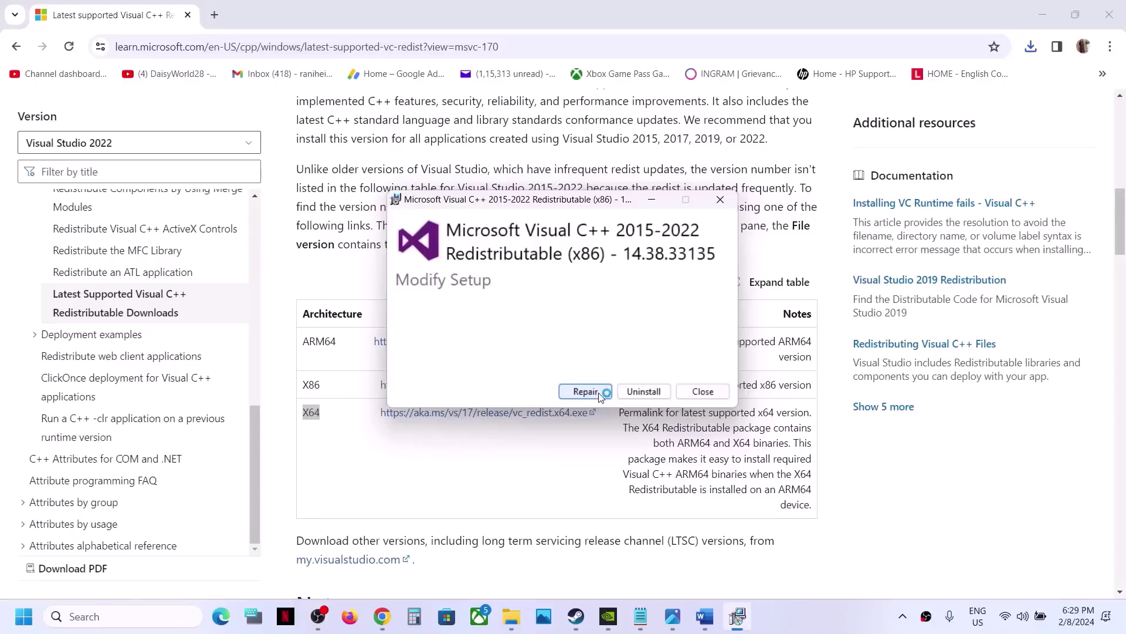
pyautogui.click(599, 394)
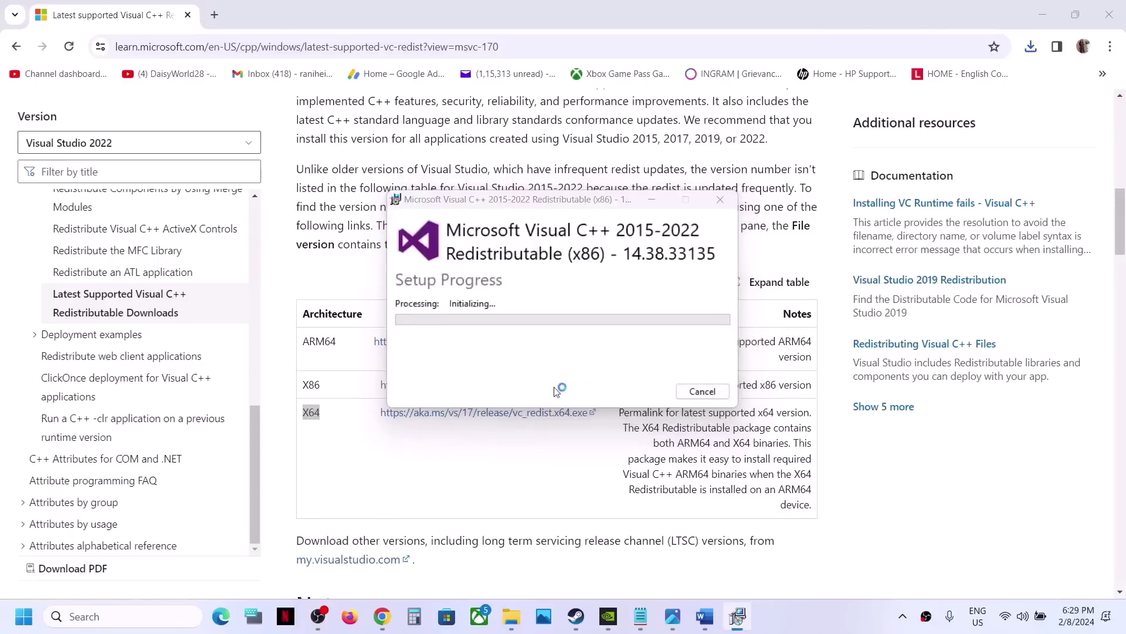
# Step: Download the X64 Visual C++ redistributable, start its repair, and move the x86 setup window aside so both installers can be seen
pyautogui.click(417, 455)
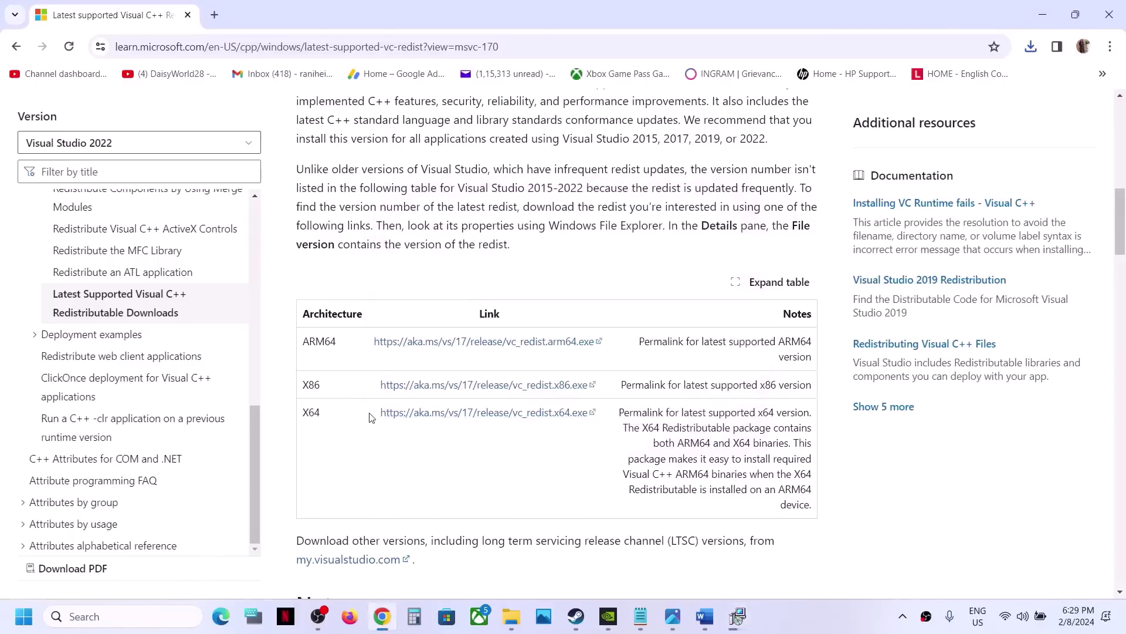
pyautogui.click(423, 414)
pyautogui.click(920, 86)
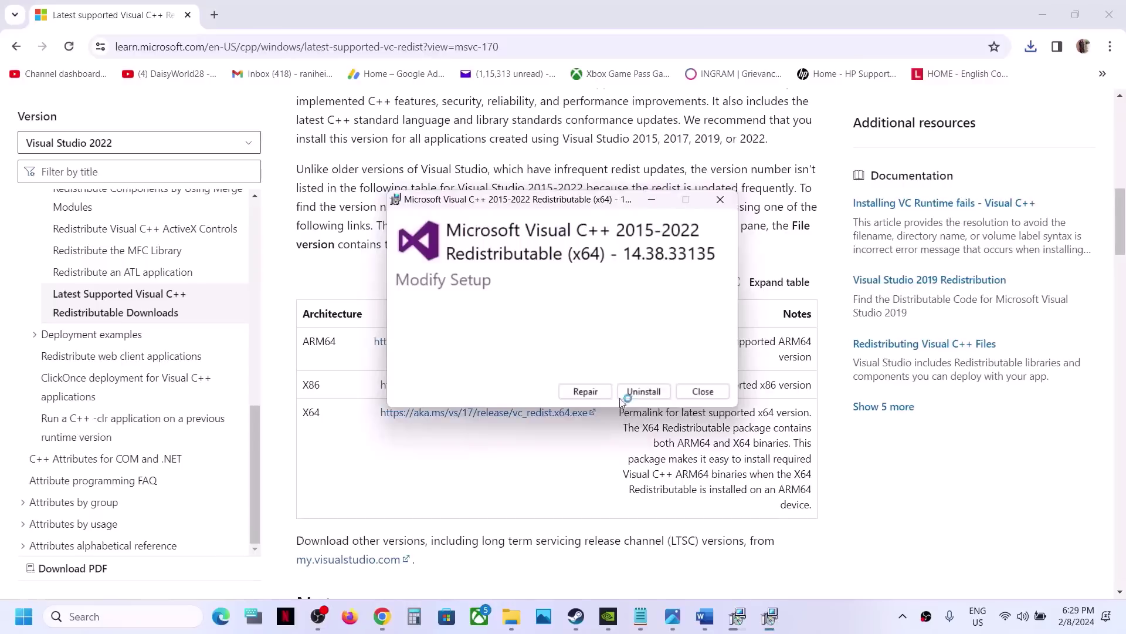
pyautogui.click(587, 392)
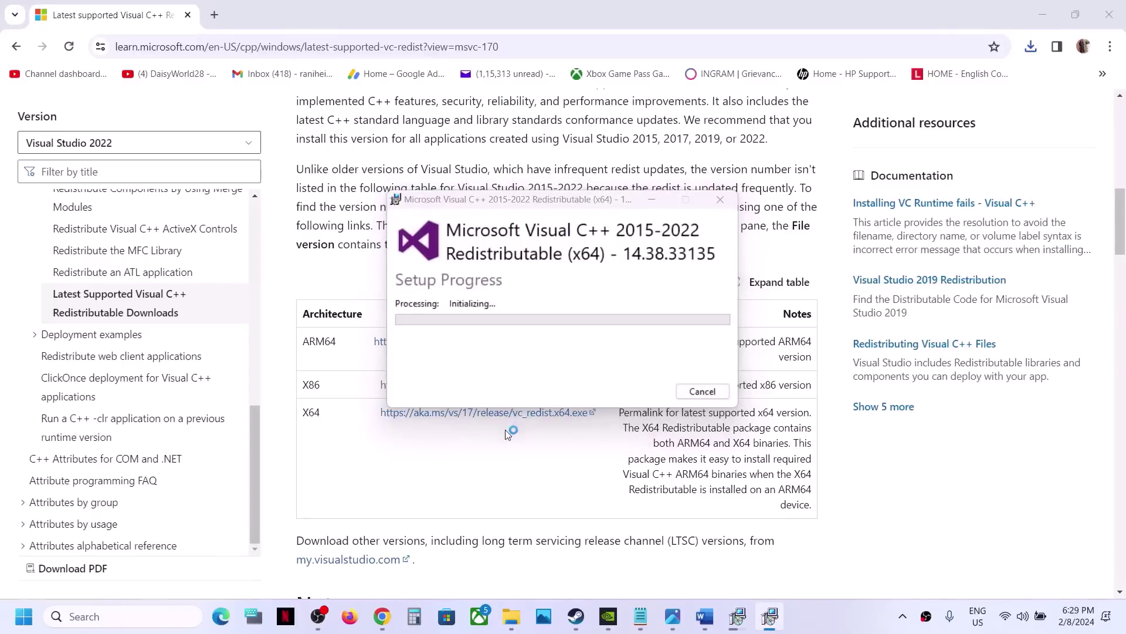
pyautogui.click(728, 618)
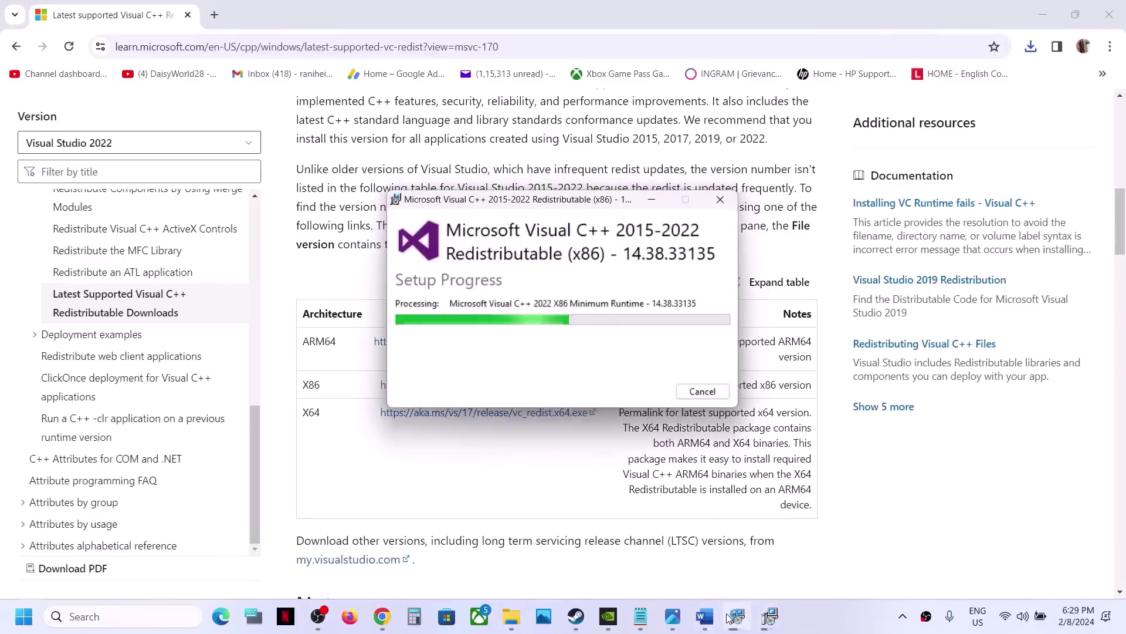
pyautogui.moveTo(569, 206); pyautogui.dragTo(346, 222)
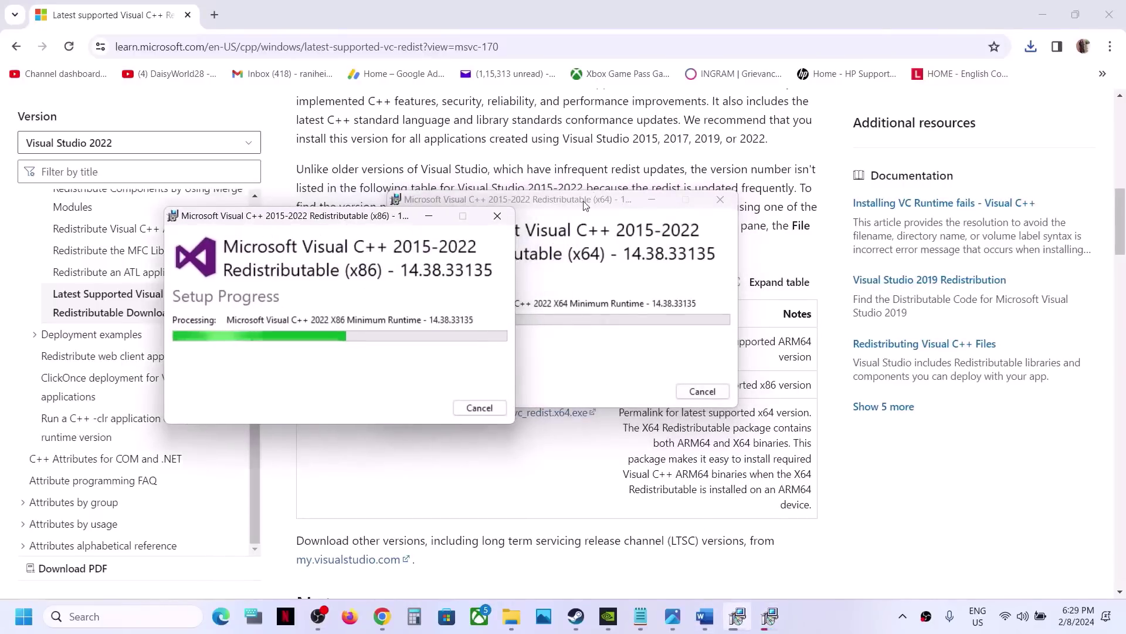
# Step: Place the x64 Visual C++ setup window beside the x86 one so both installers' progress can be watched
pyautogui.moveTo(563, 200); pyautogui.dragTo(731, 214)
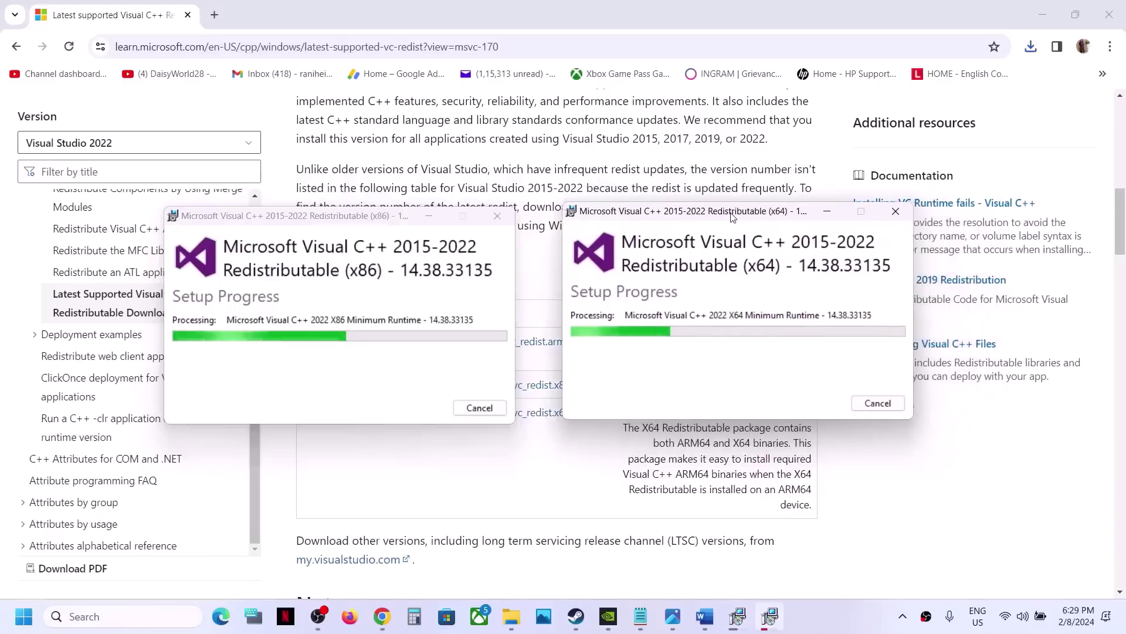
pyautogui.click(494, 329)
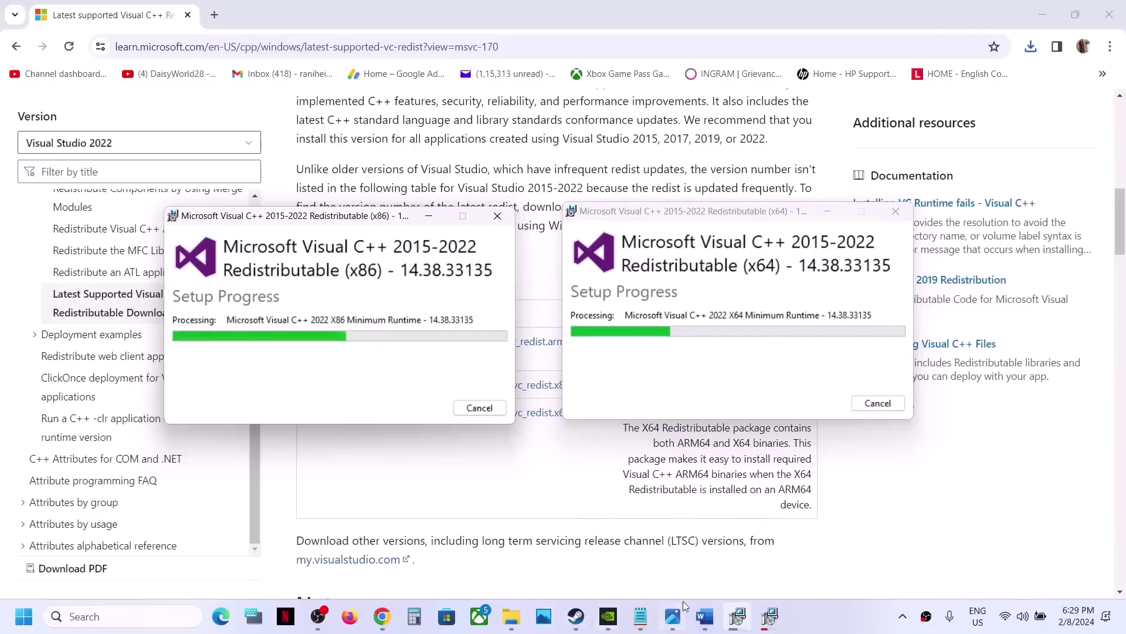
pyautogui.click(704, 617)
pyautogui.click(704, 617)
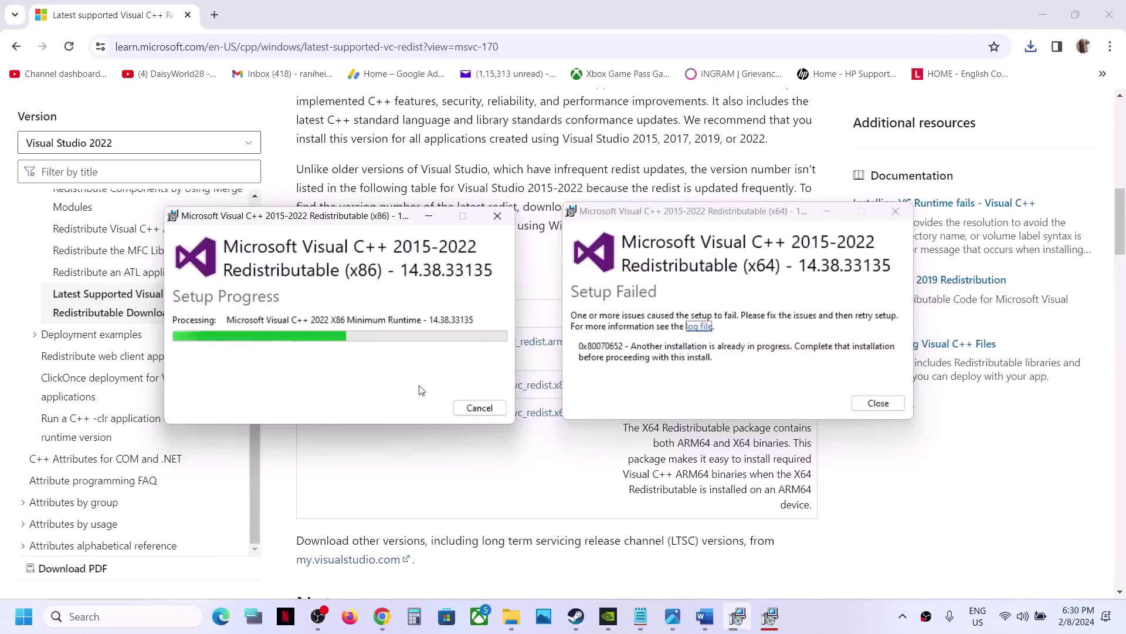
# Step: Bring the browser page forward and view the Windows power options for restarting the computer, without choosing one
pyautogui.click(382, 506)
pyautogui.click(22, 627)
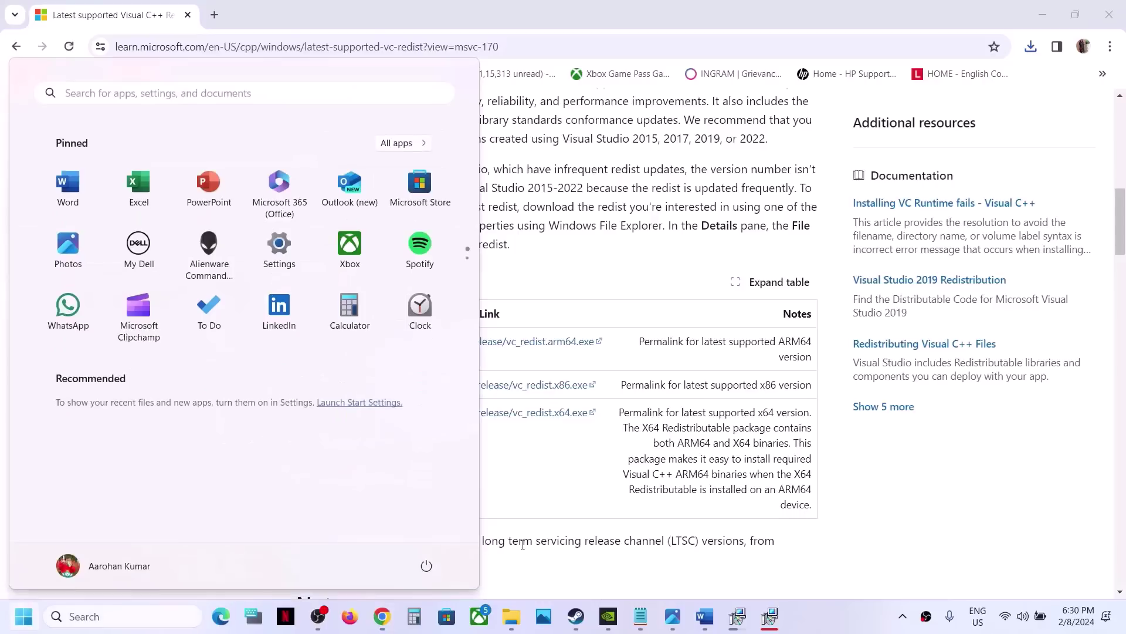
pyautogui.click(427, 566)
pyautogui.press('Escape')
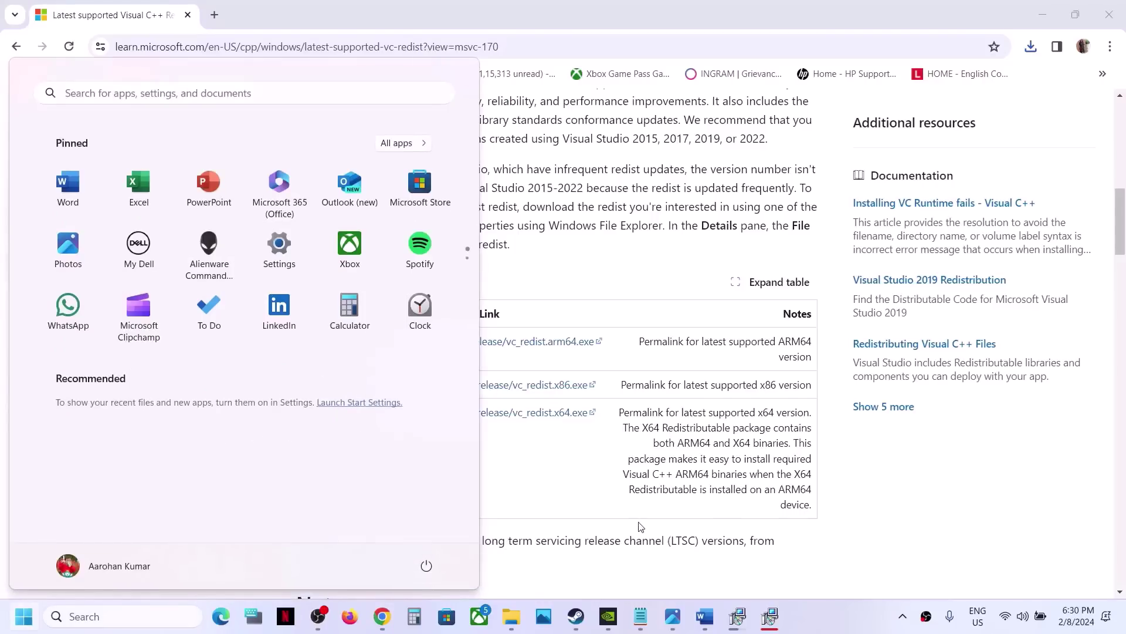
# Step: Return to the Word document, go to Step 5, and highlight the advice on disabling the Steam, Discord and GeForce Experience overlays
pyautogui.click(705, 616)
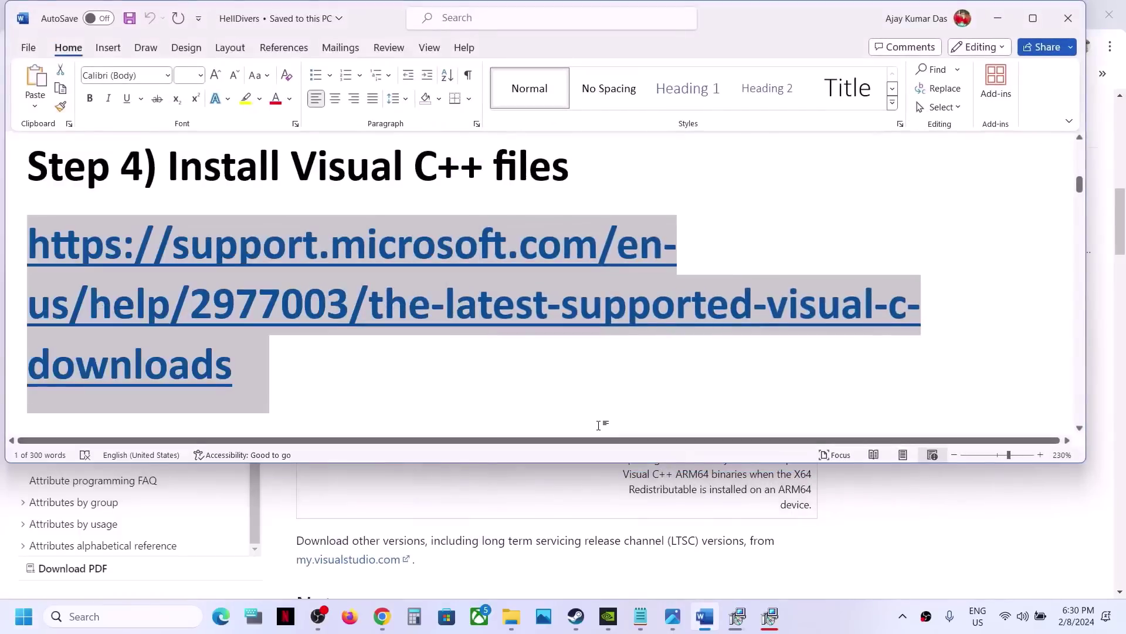
pyautogui.click(498, 389)
pyautogui.scroll(-5, 498, 390)
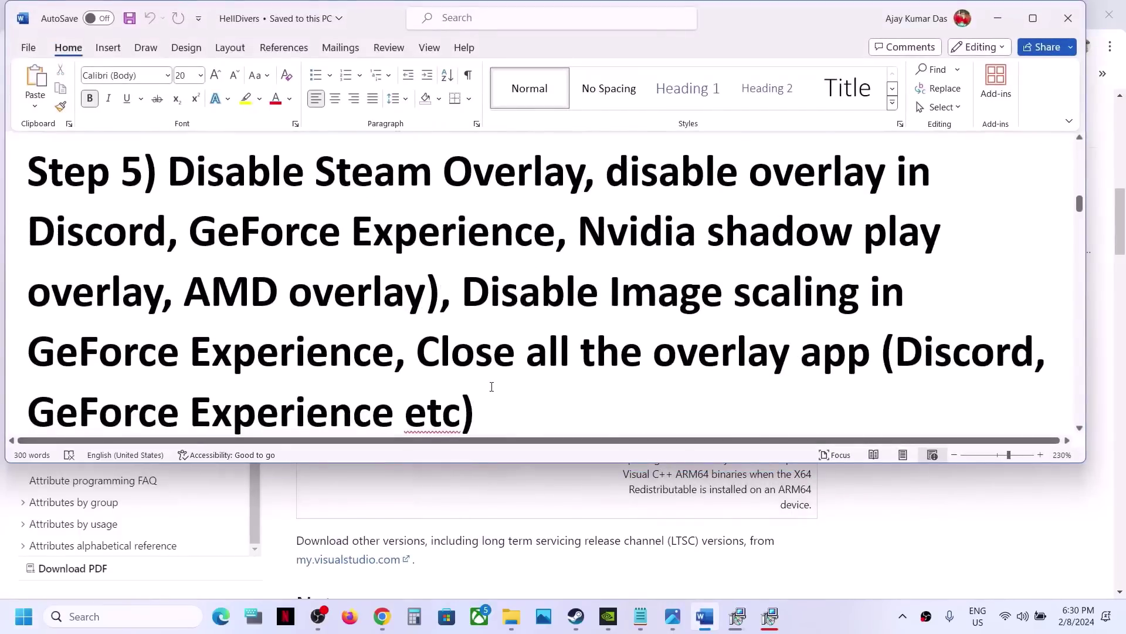
pyautogui.moveTo(170, 172); pyautogui.dragTo(568, 235)
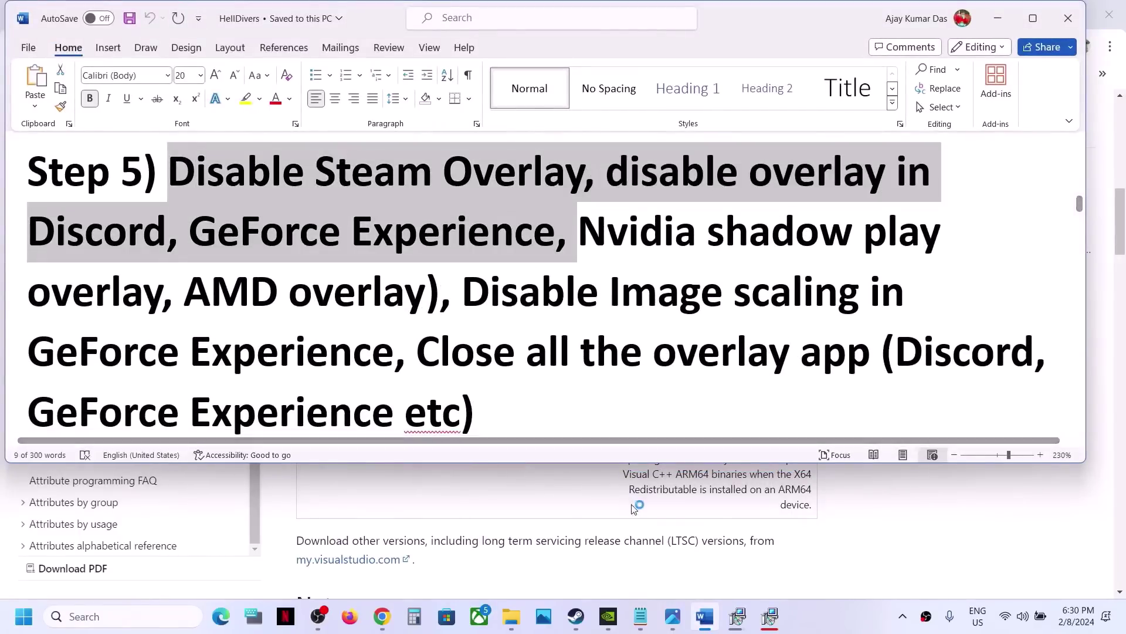
# Step: Switch to Steam and turn off the Steam Overlay while in-game in the HELLDIVERS 2 properties
pyautogui.click(576, 616)
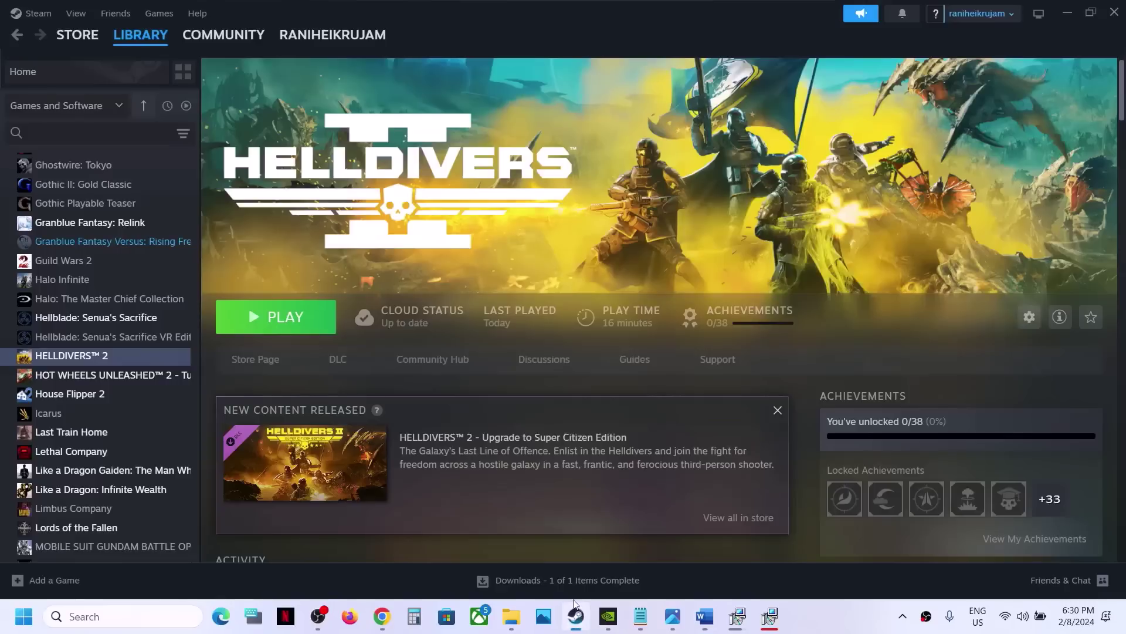
pyautogui.rightClick(123, 358)
pyautogui.click(165, 470)
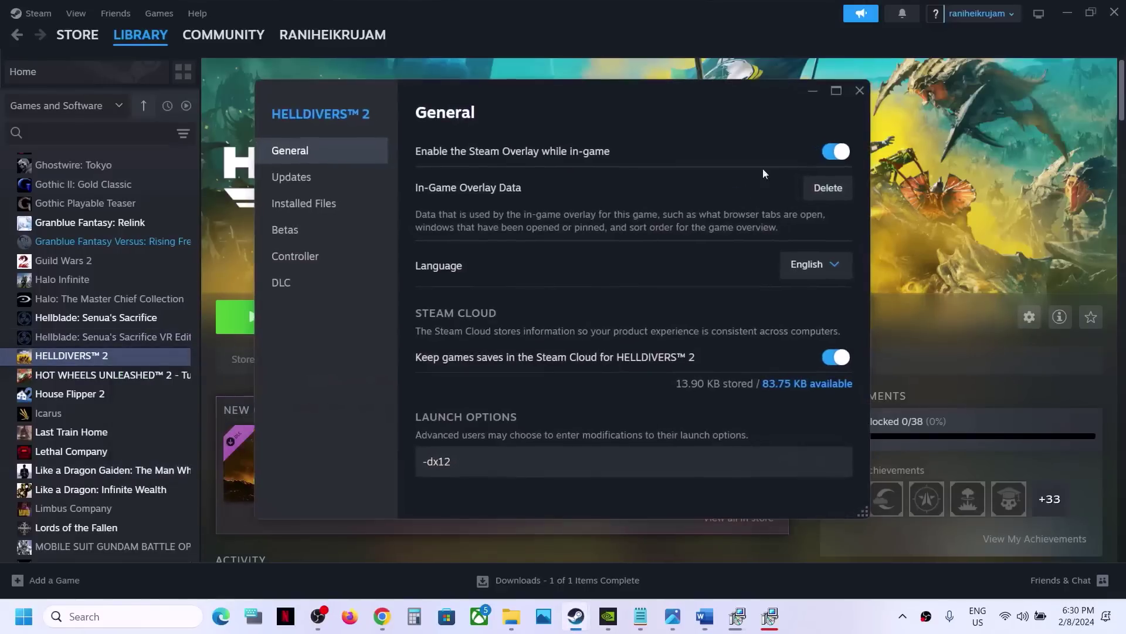
pyautogui.click(829, 160)
pyautogui.click(862, 89)
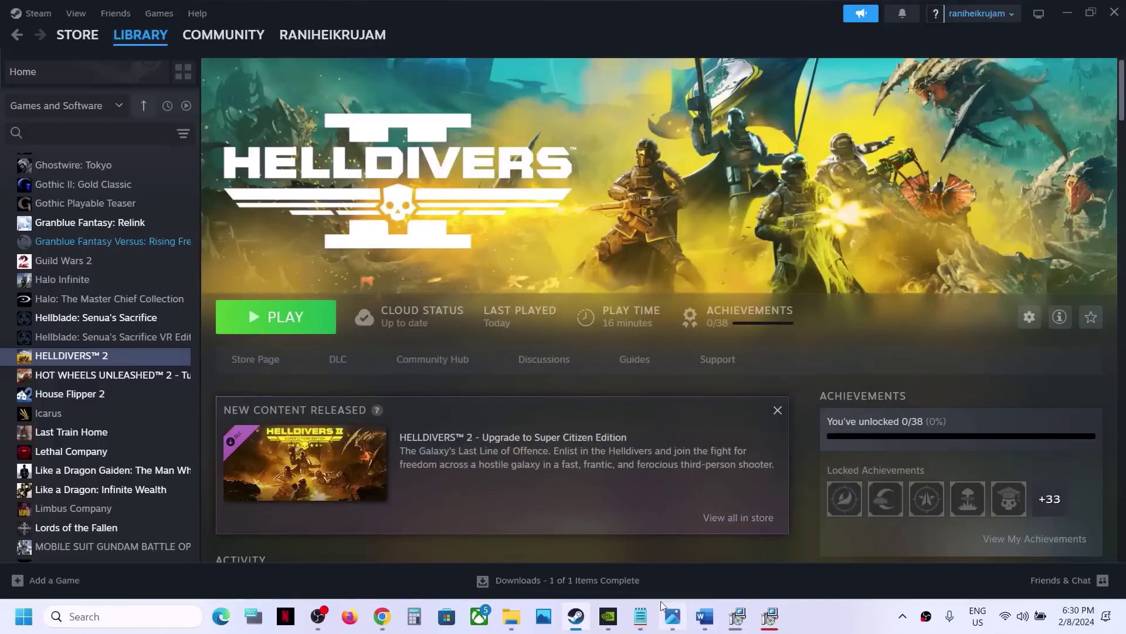
# Step: Return to the Word document and highlight the Step 5 advice on the Discord overlay, followed by the words GeForce Experience
pyautogui.click(702, 624)
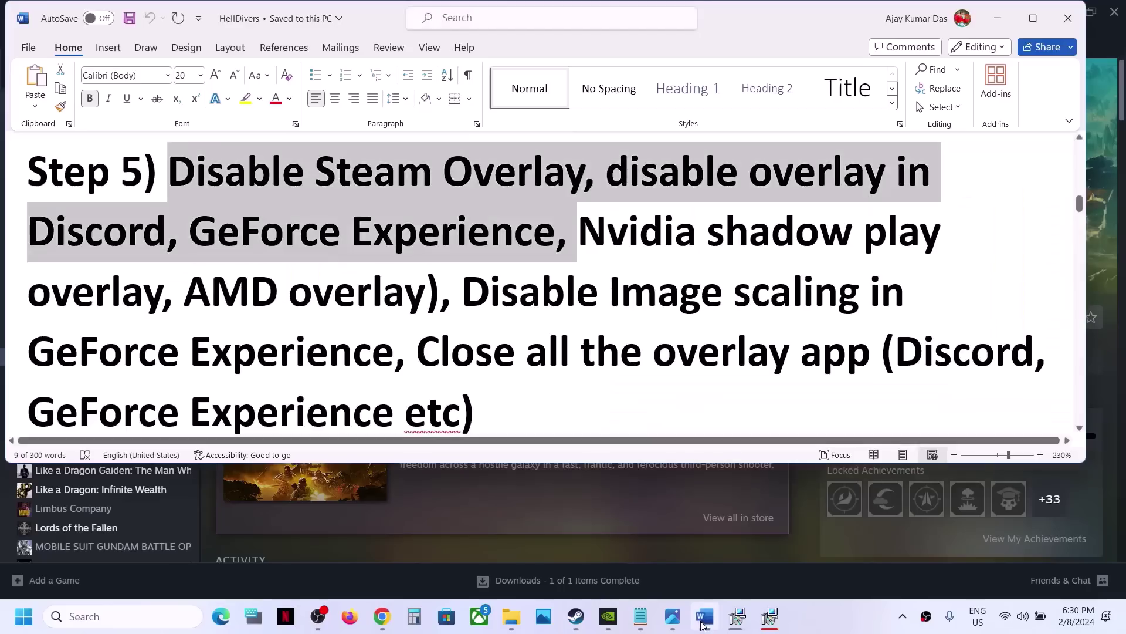
pyautogui.click(601, 221)
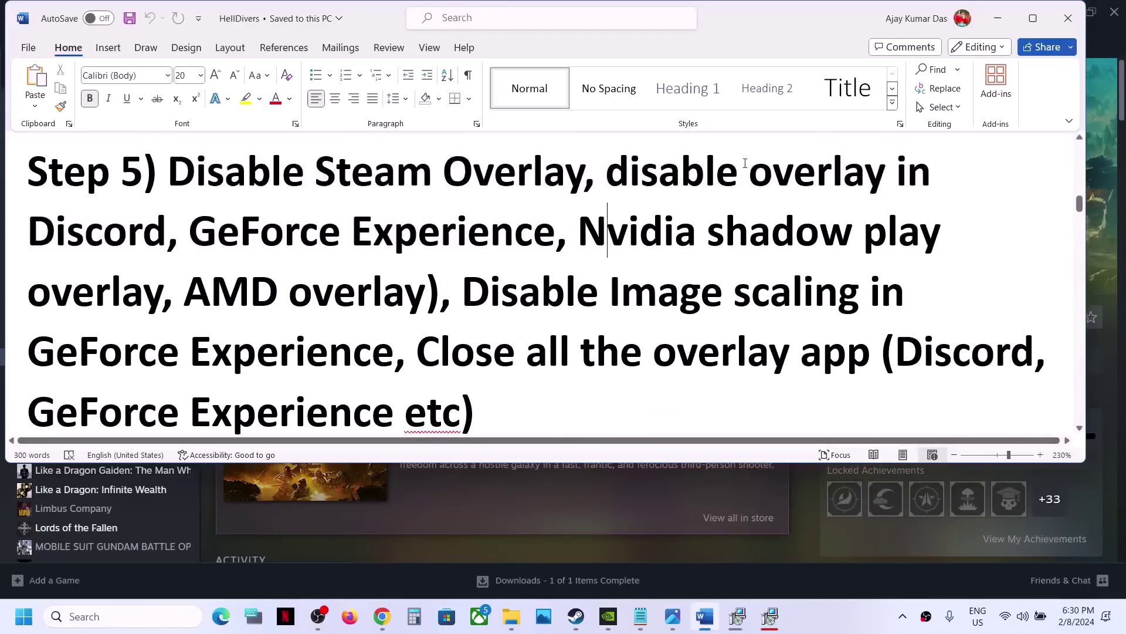
pyautogui.moveTo(625, 166); pyautogui.dragTo(164, 230)
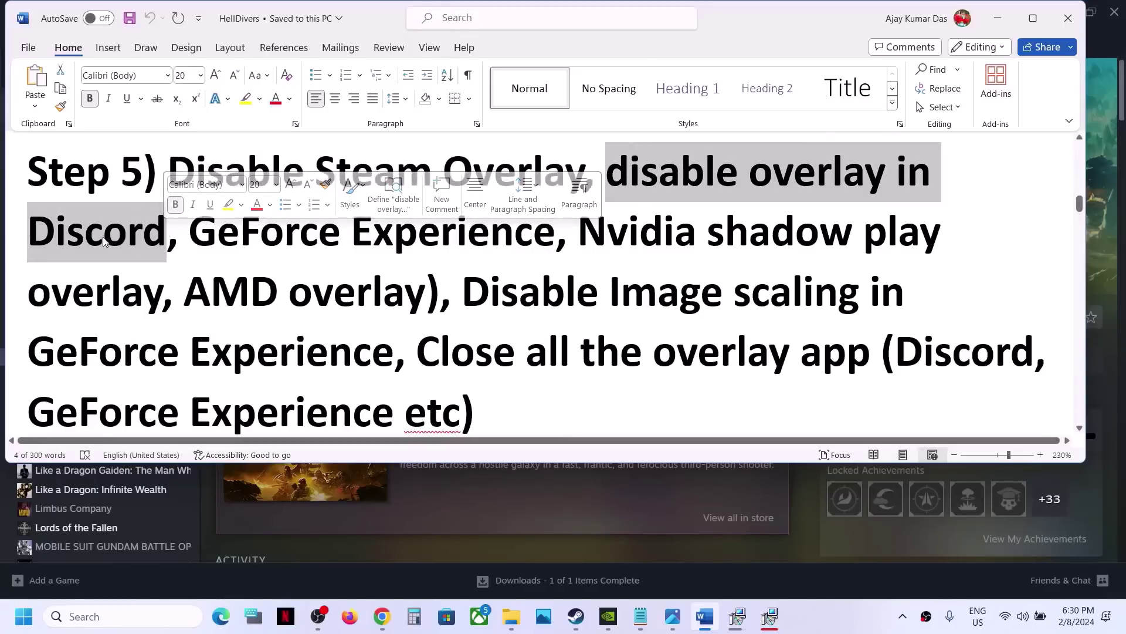
pyautogui.click(189, 230)
pyautogui.keyDown('shift'); pyautogui.click(556, 230); pyautogui.keyUp('shift')
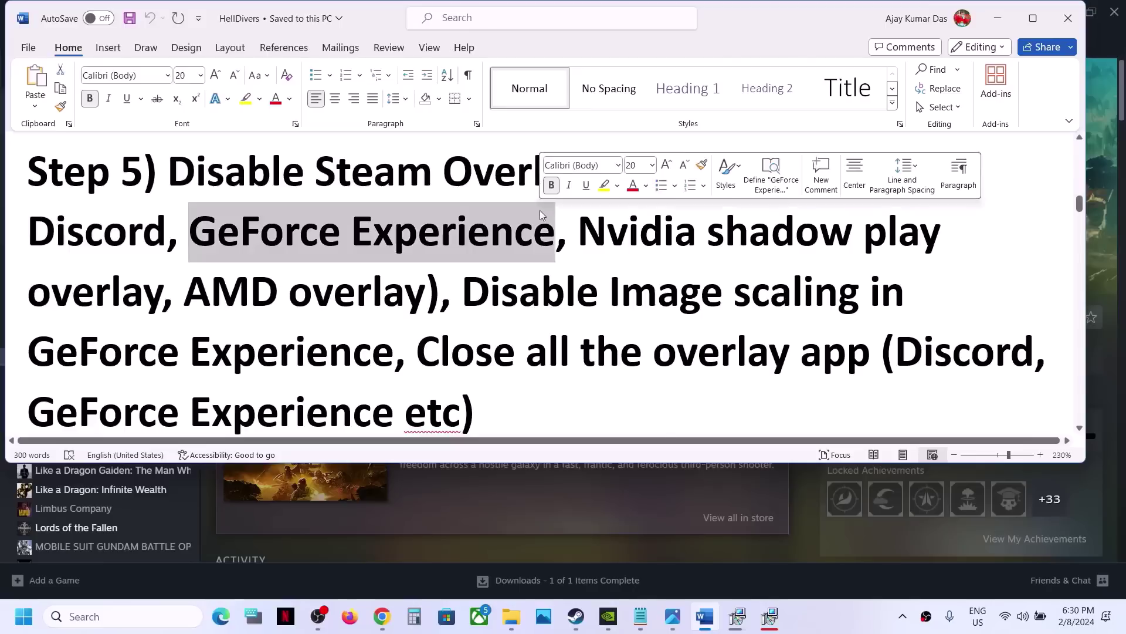
# Step: Switch to GeForce Experience, turn off the In-Game Overlay in its general settings, and minimize the window
pyautogui.click(609, 616)
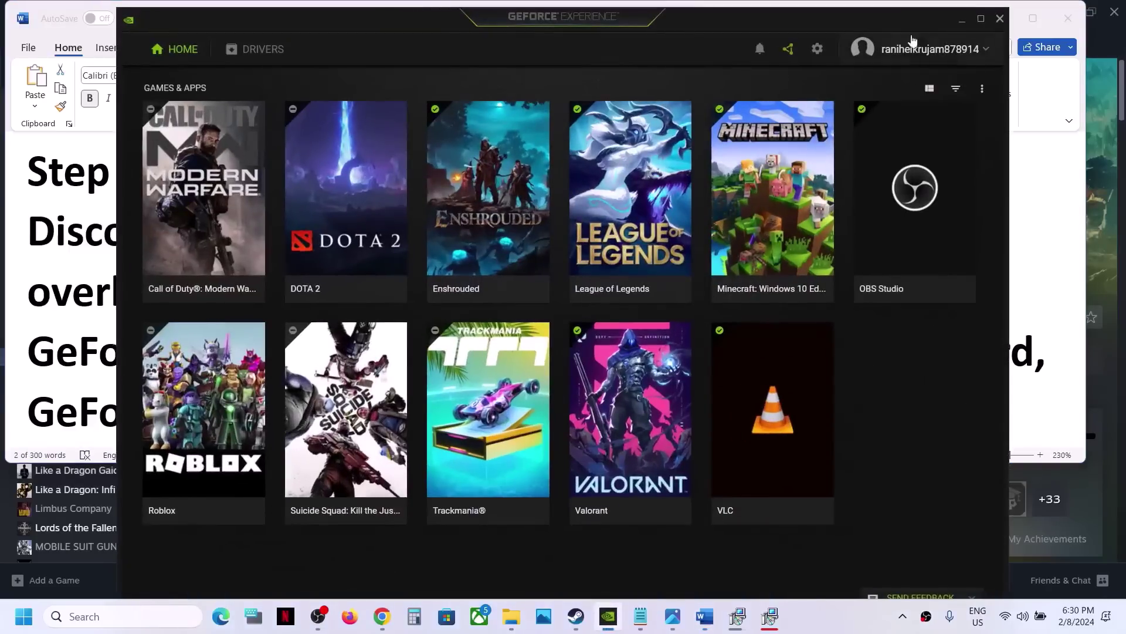
pyautogui.click(818, 49)
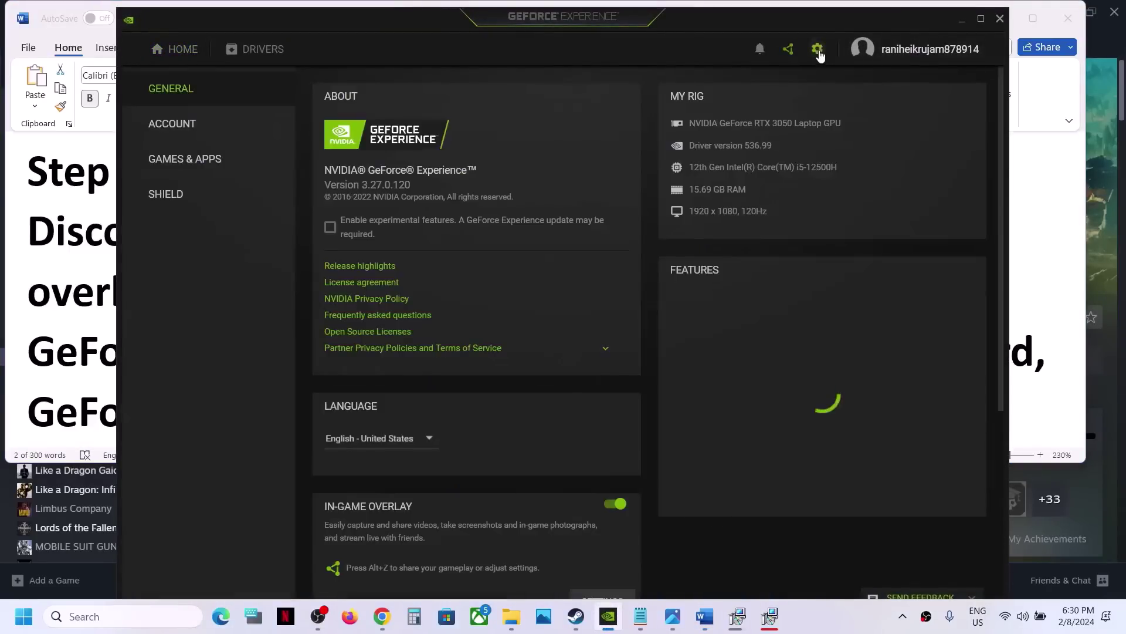
pyautogui.scroll(-3, 525, 275)
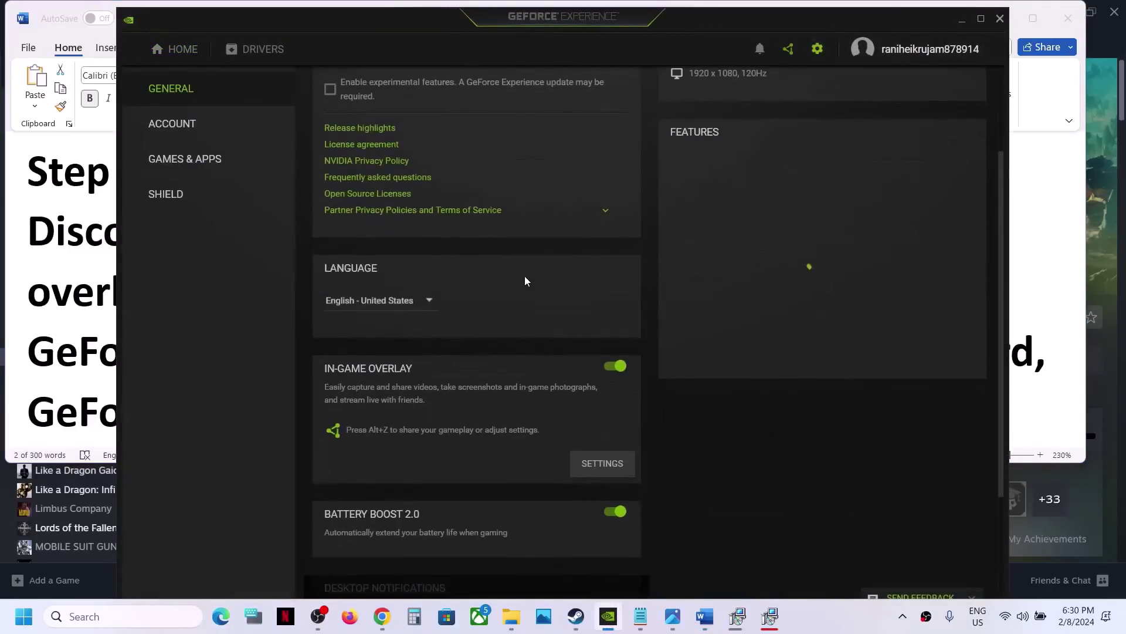
pyautogui.click(615, 368)
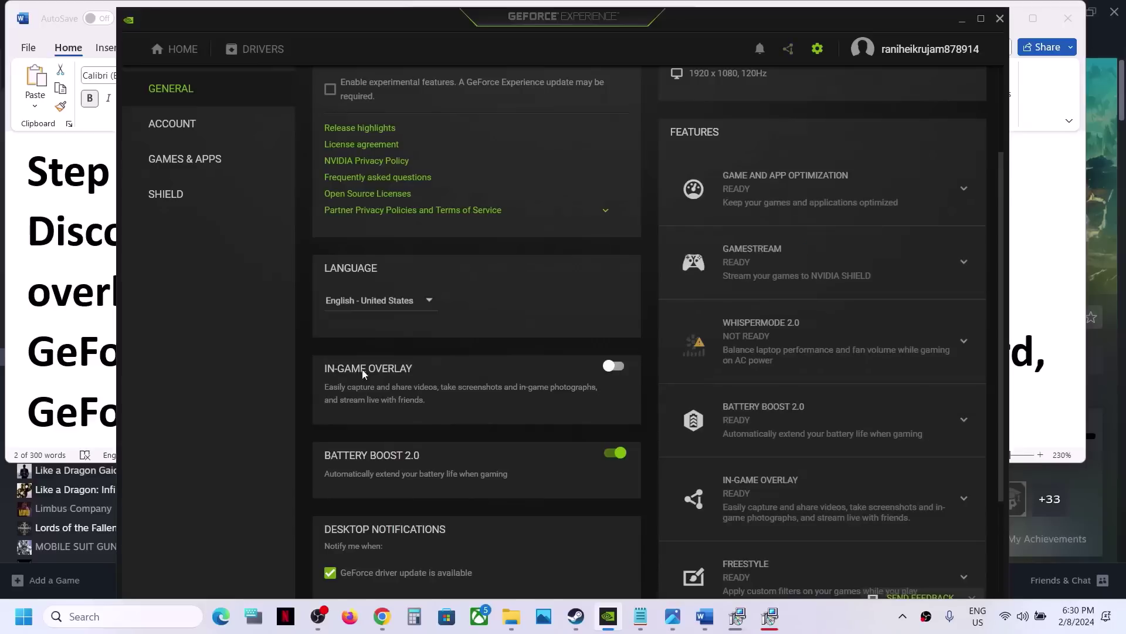
pyautogui.click(962, 19)
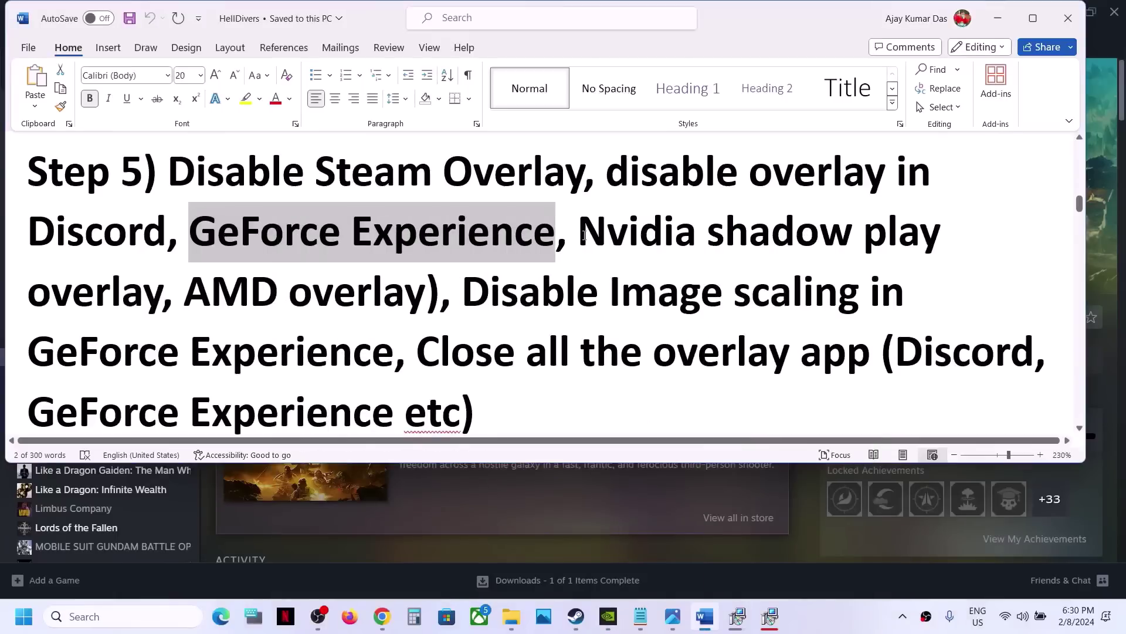
# Step: Highlight the Step 5 parts on Nvidia shadow play and AMD overlays, followed by disabling image scaling in GeForce Experience
pyautogui.moveTo(584, 236); pyautogui.dragTo(413, 300)
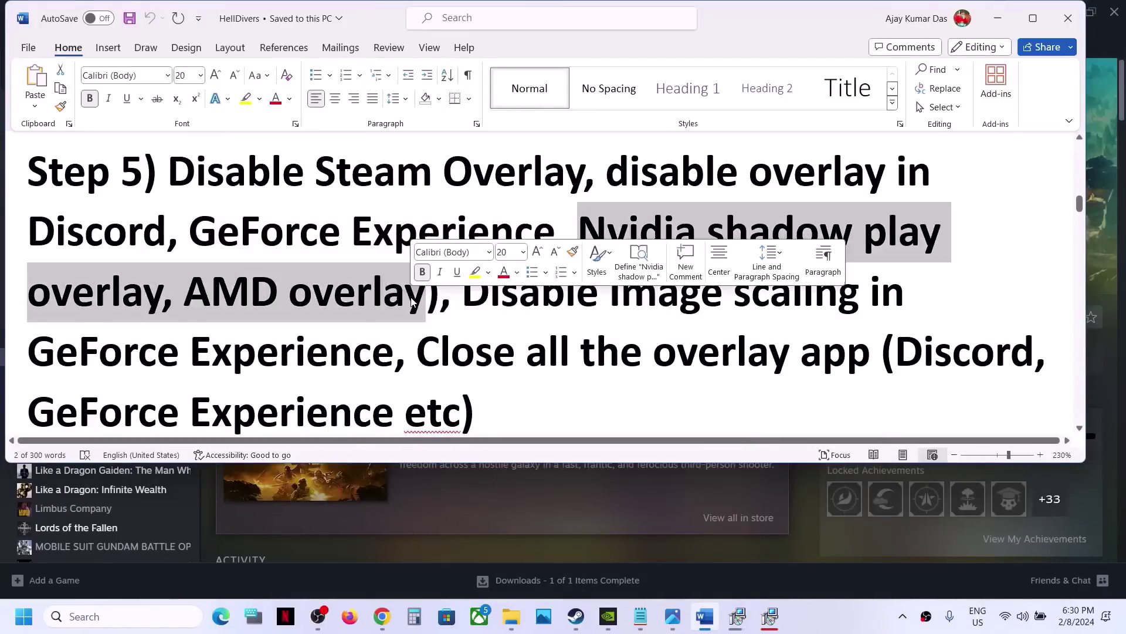
pyautogui.click(520, 313)
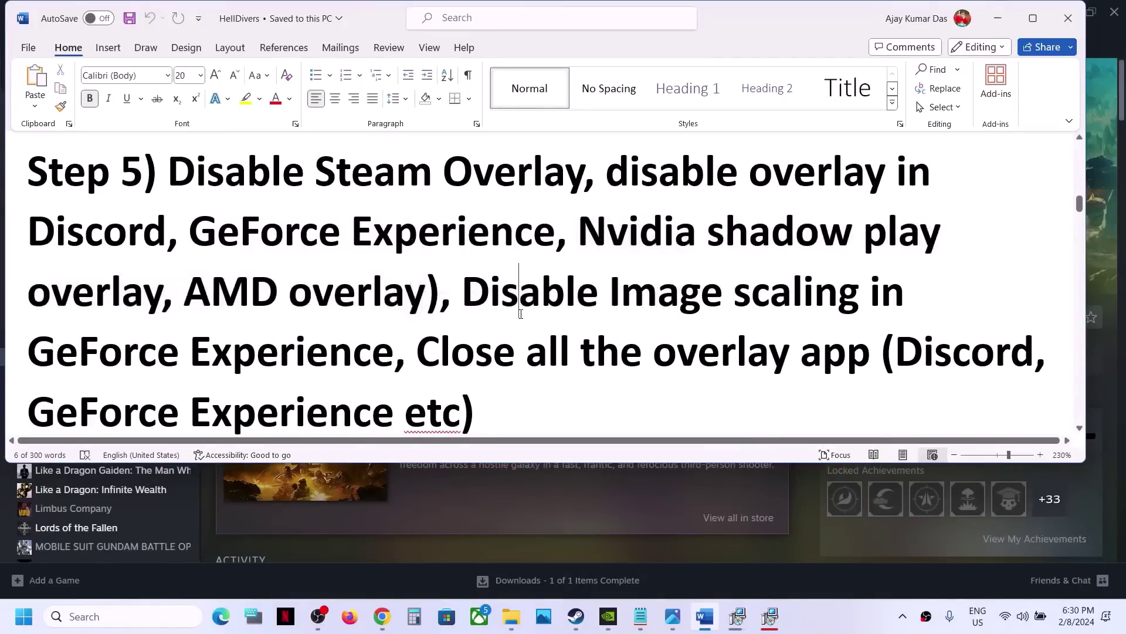
pyautogui.moveTo(471, 290); pyautogui.dragTo(372, 352)
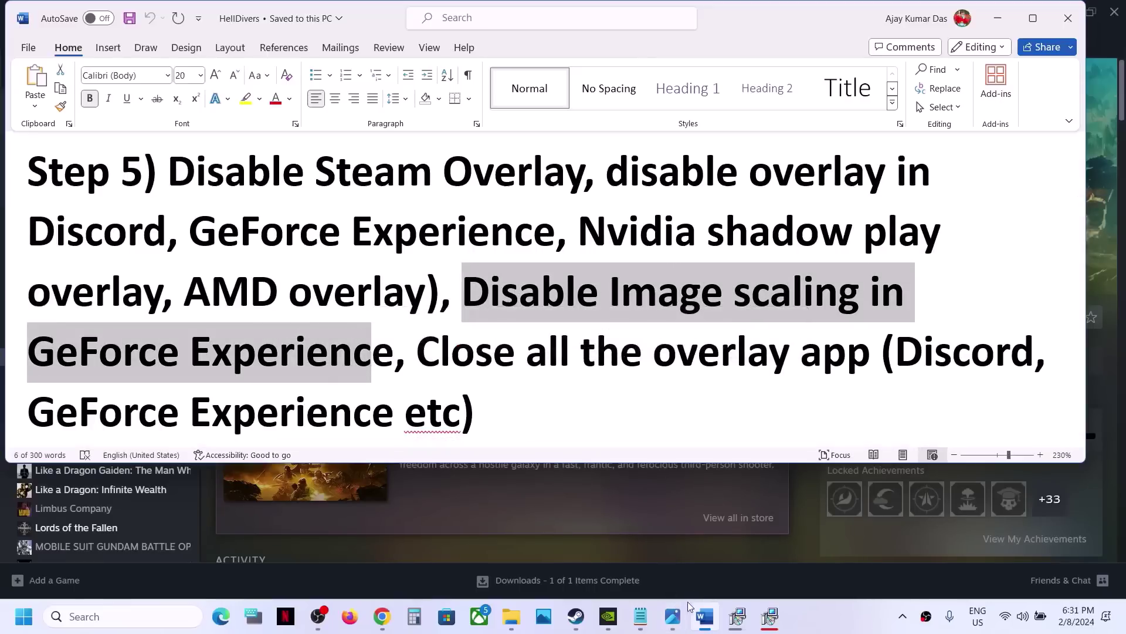
# Step: Check the GeForce Experience settings for Image Scaling, view the reference picture image scaling.png, and minimize both windows
pyautogui.click(608, 616)
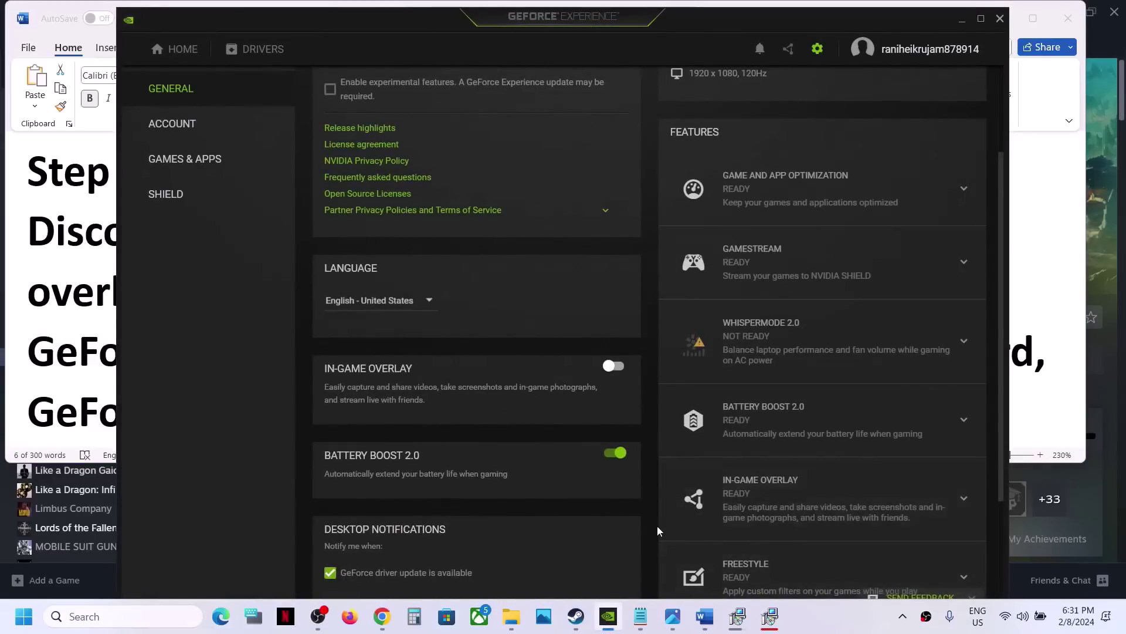
pyautogui.click(673, 616)
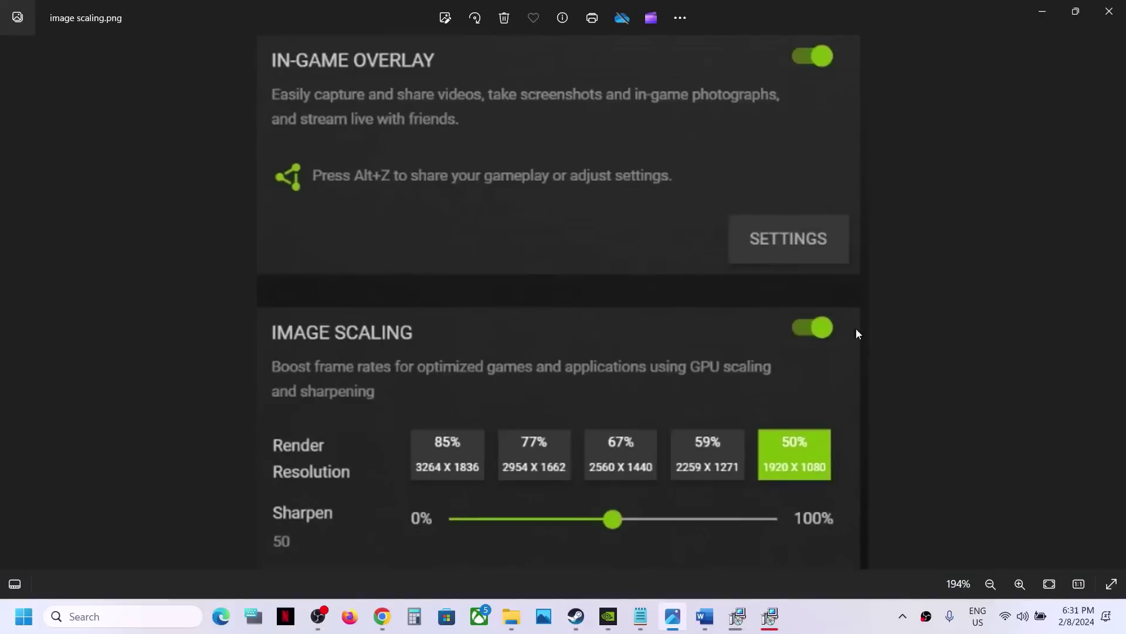
pyautogui.click(1041, 13)
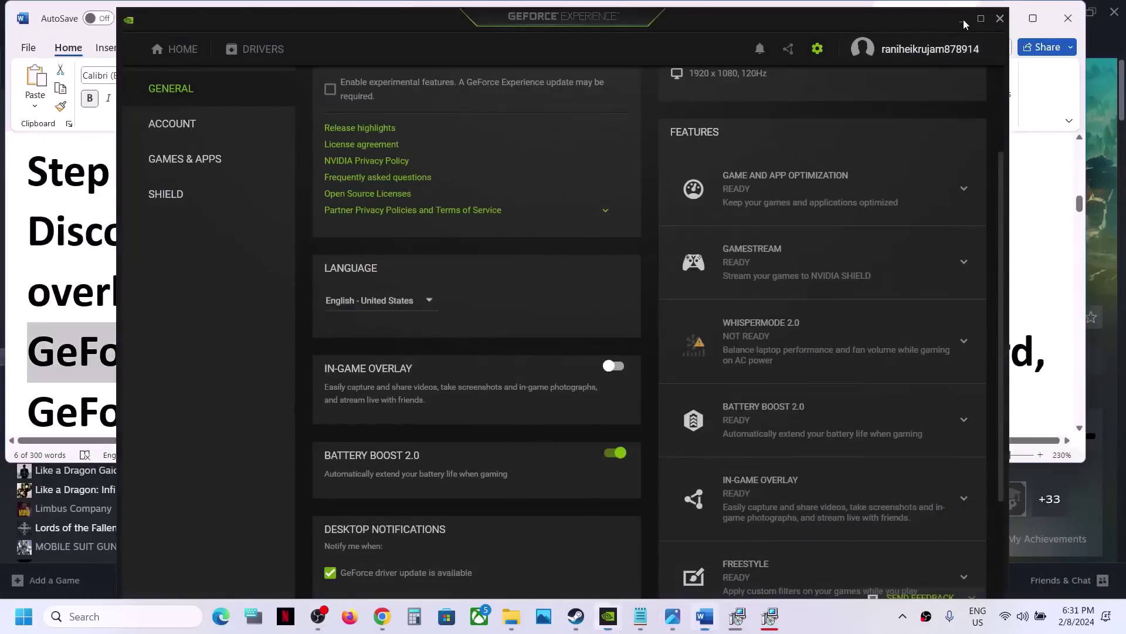
pyautogui.click(963, 20)
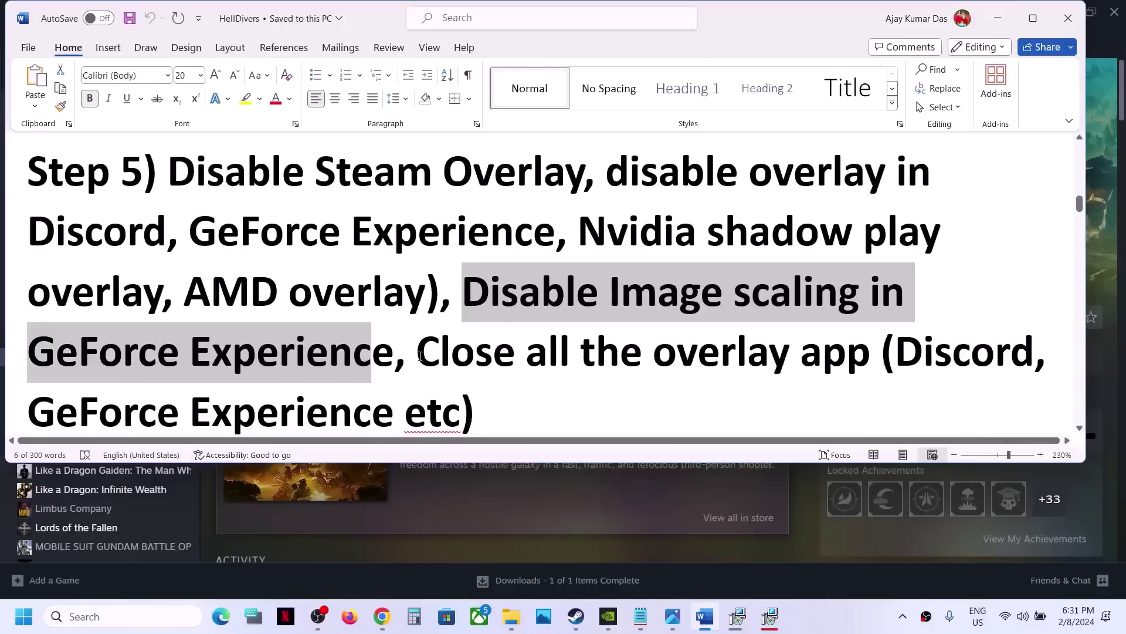
# Step: Highlight the Step 5 advice on closing all overlay apps, including the names Discord and GeForce Experience
pyautogui.moveTo(419, 354); pyautogui.dragTo(591, 403)
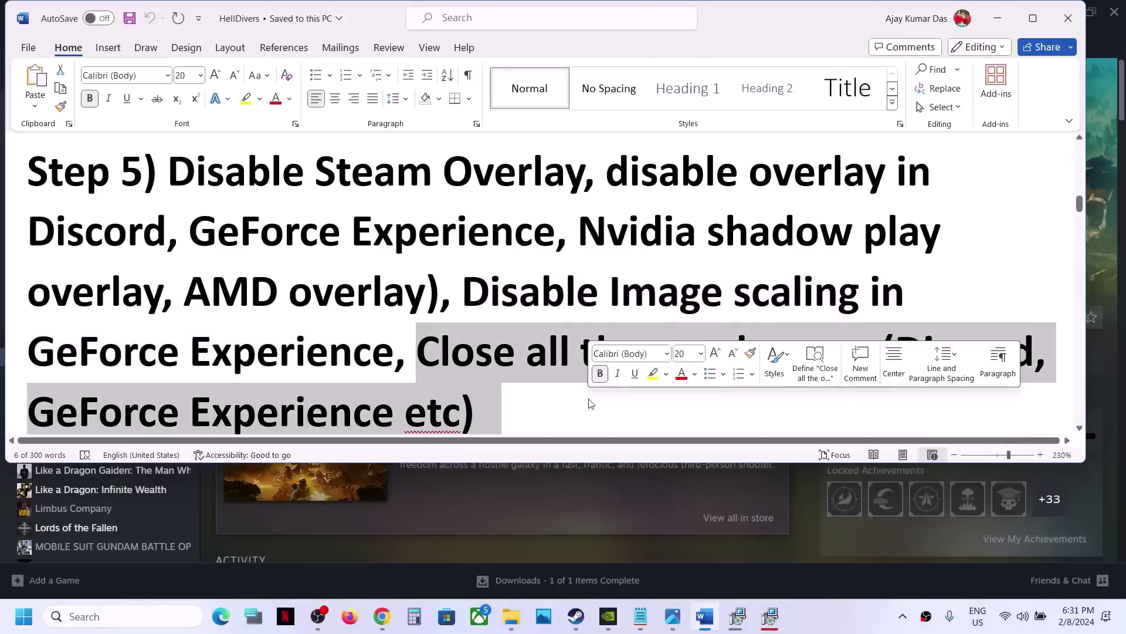
pyautogui.scroll(-2, 589, 402)
pyautogui.click(923, 255)
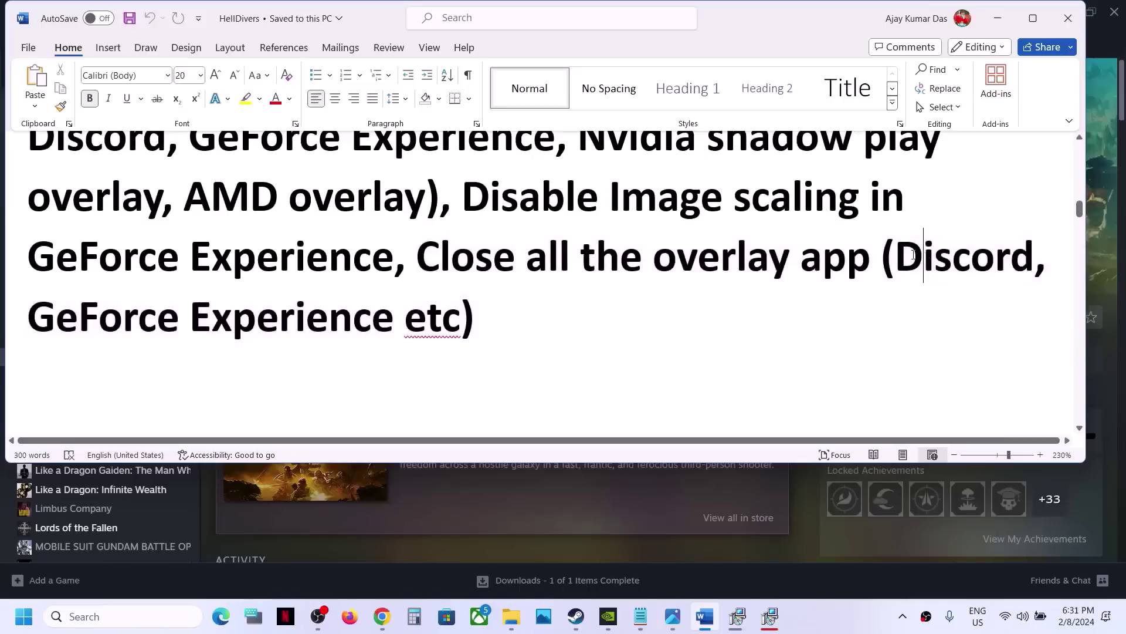
pyautogui.moveTo(898, 255); pyautogui.dragTo(1020, 270)
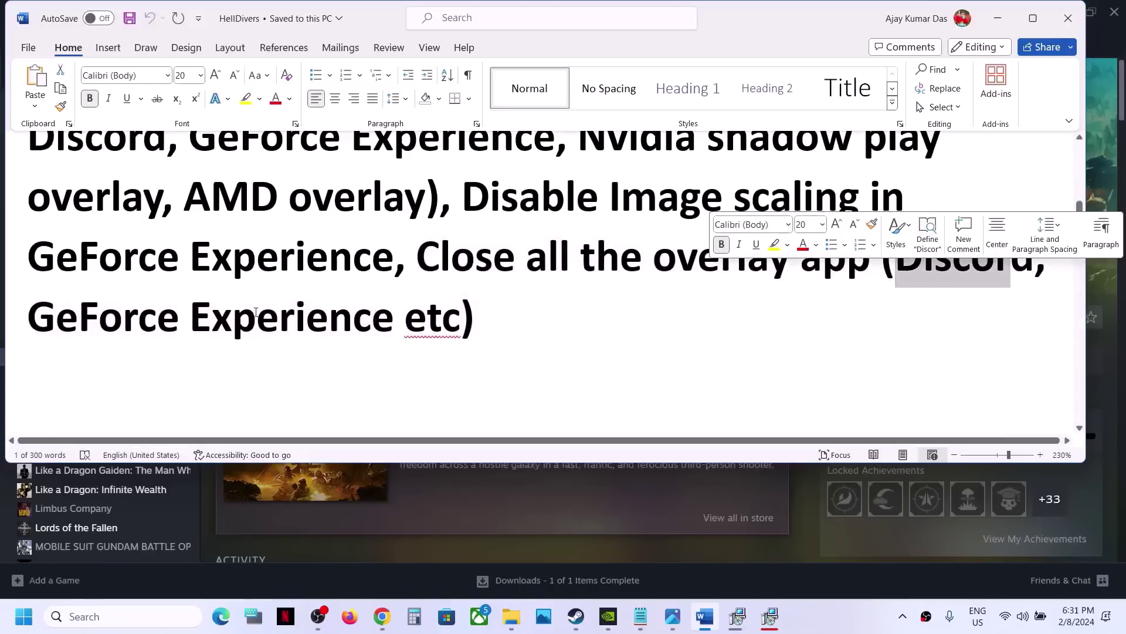
pyautogui.moveTo(44, 313); pyautogui.dragTo(402, 317)
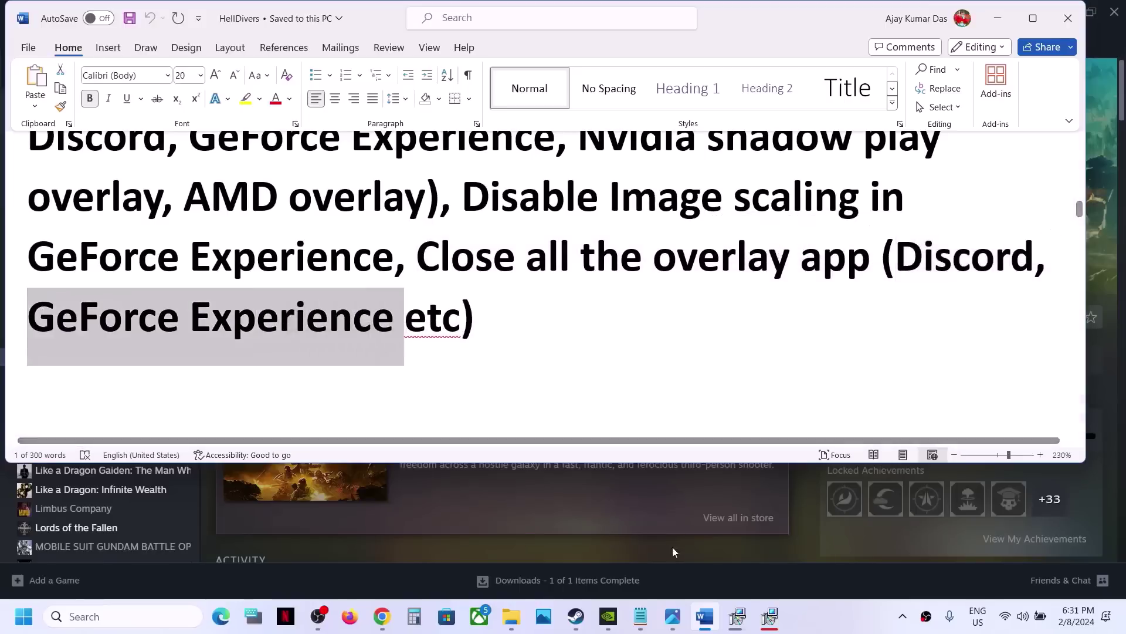
# Step: Close the GeForce Experience window and exit the NVIDIA background app from the system tray
pyautogui.click(608, 616)
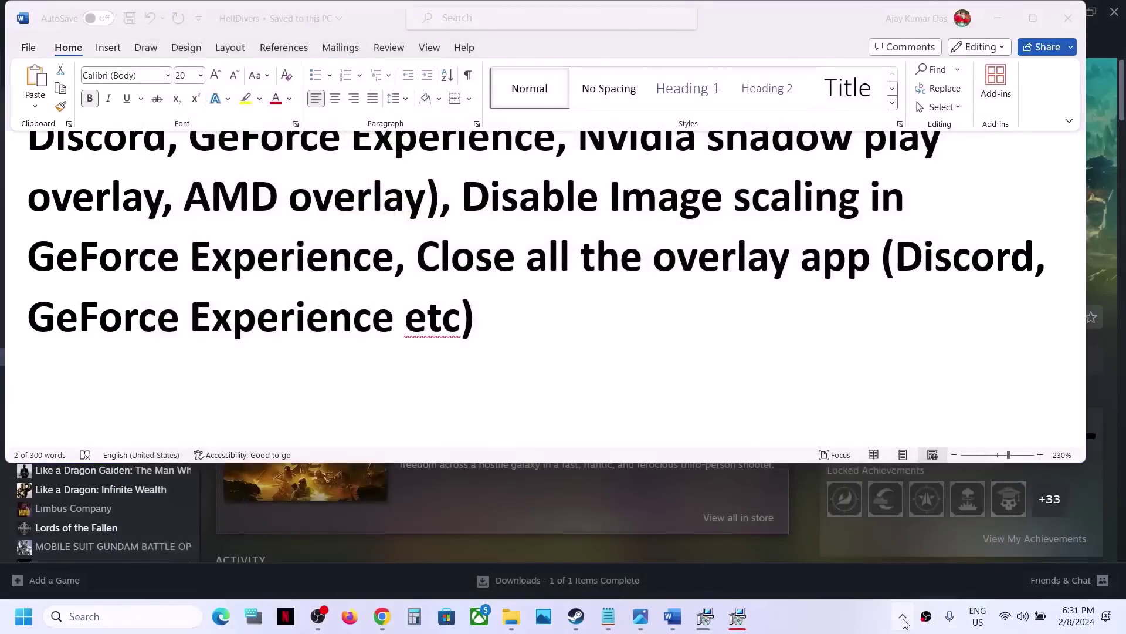
pyautogui.click(902, 616)
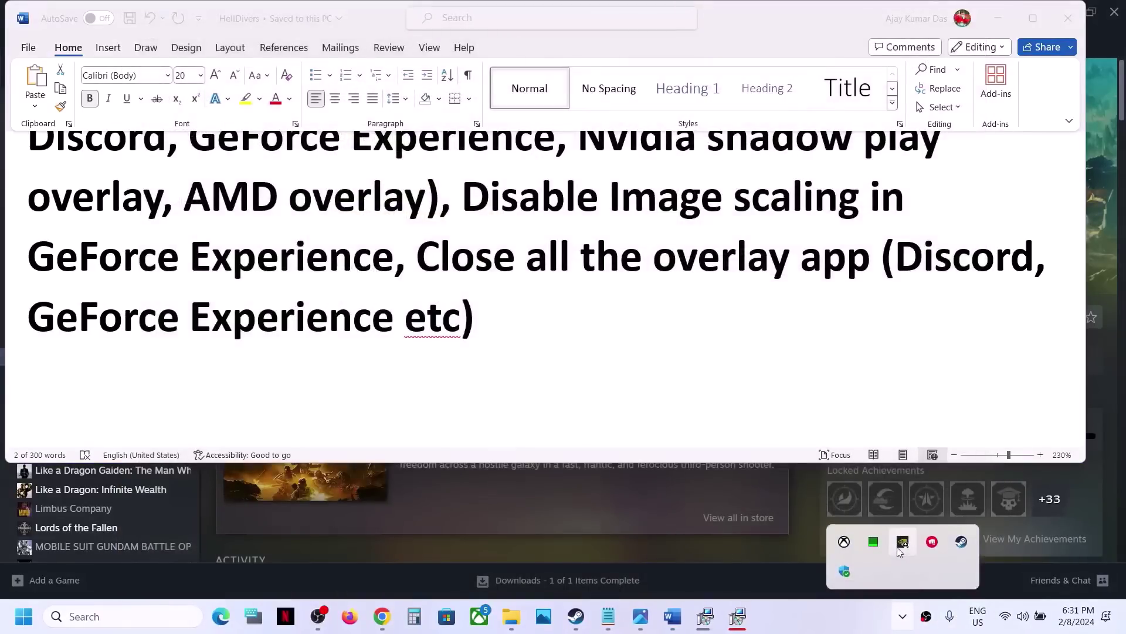
pyautogui.rightClick(899, 548)
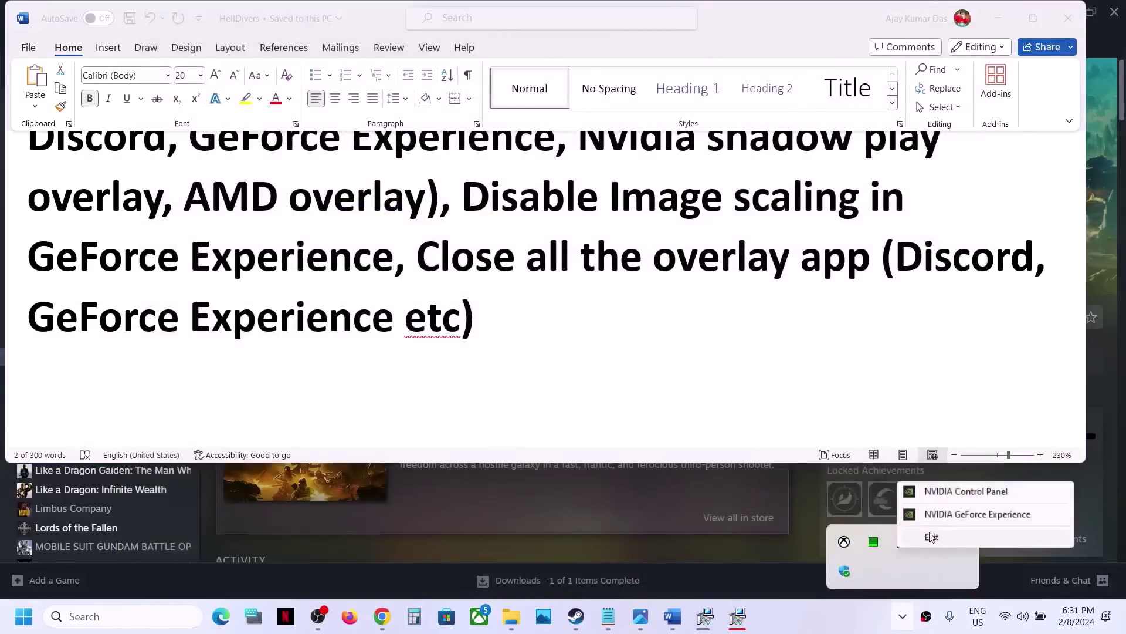
pyautogui.click(934, 536)
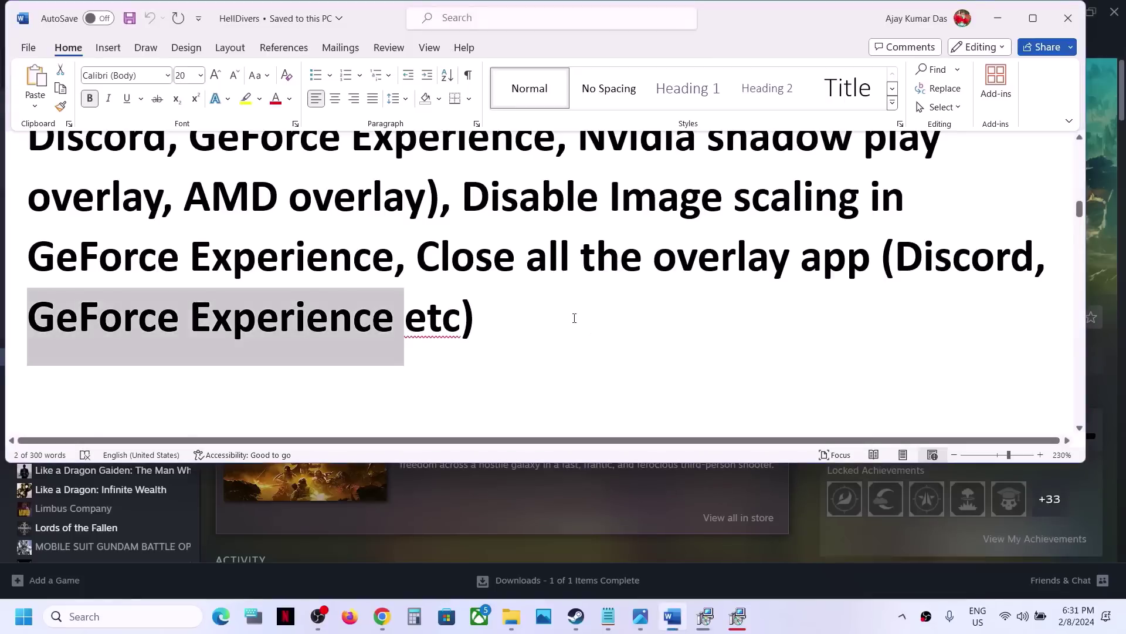
# Step: Exit the Riot Games and Xbox background apps from the system tray and return to the document
pyautogui.click(515, 342)
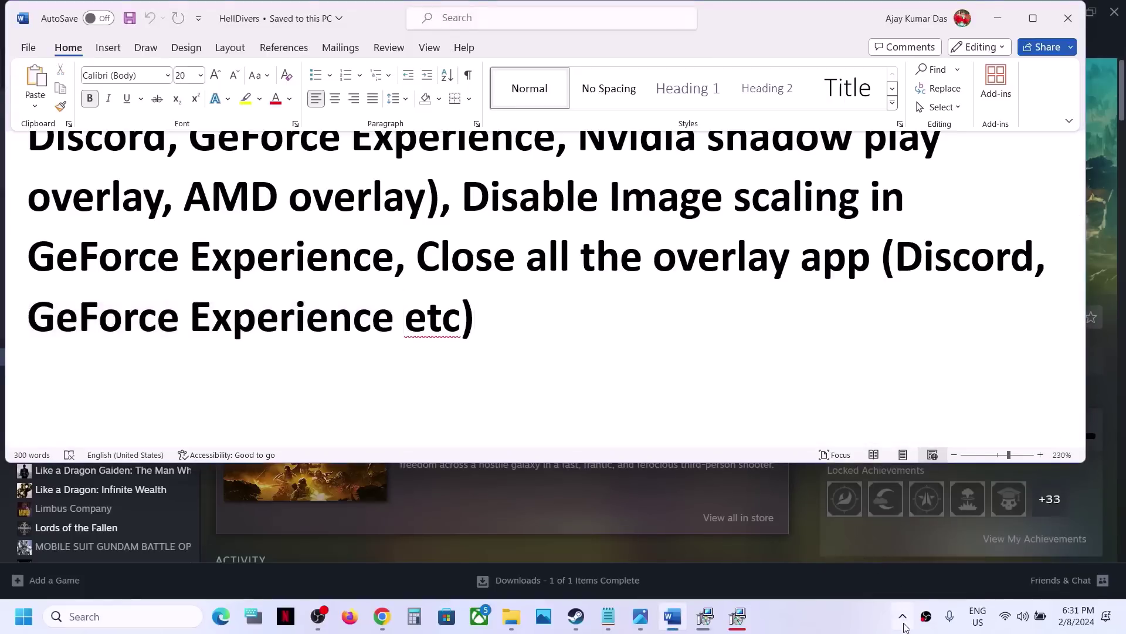
pyautogui.click(902, 616)
pyautogui.rightClick(902, 571)
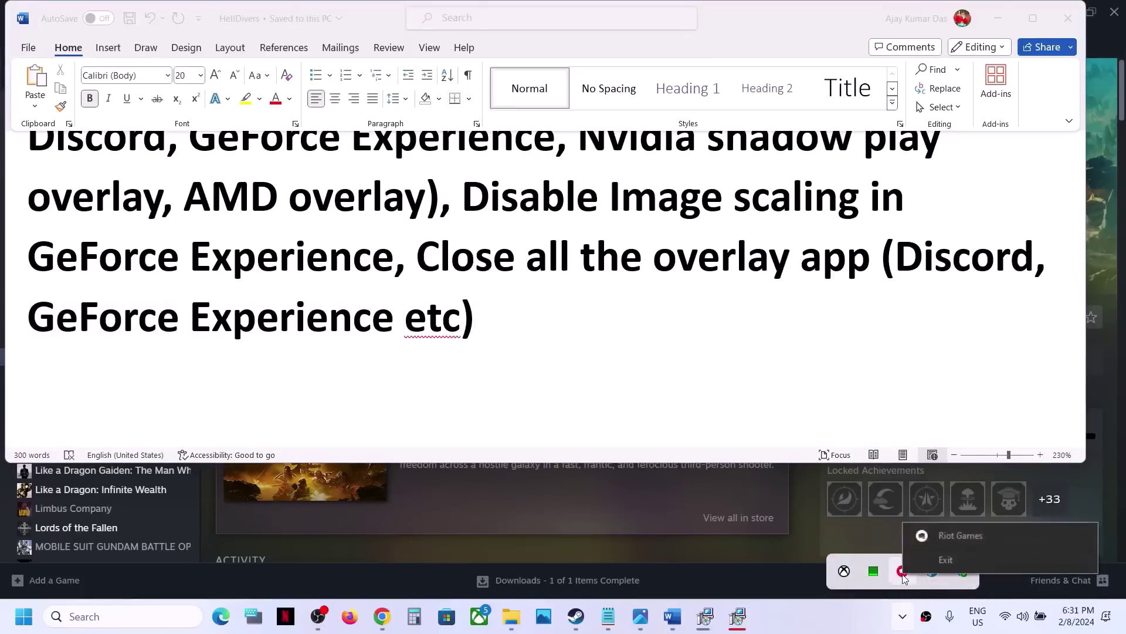
pyautogui.click(941, 563)
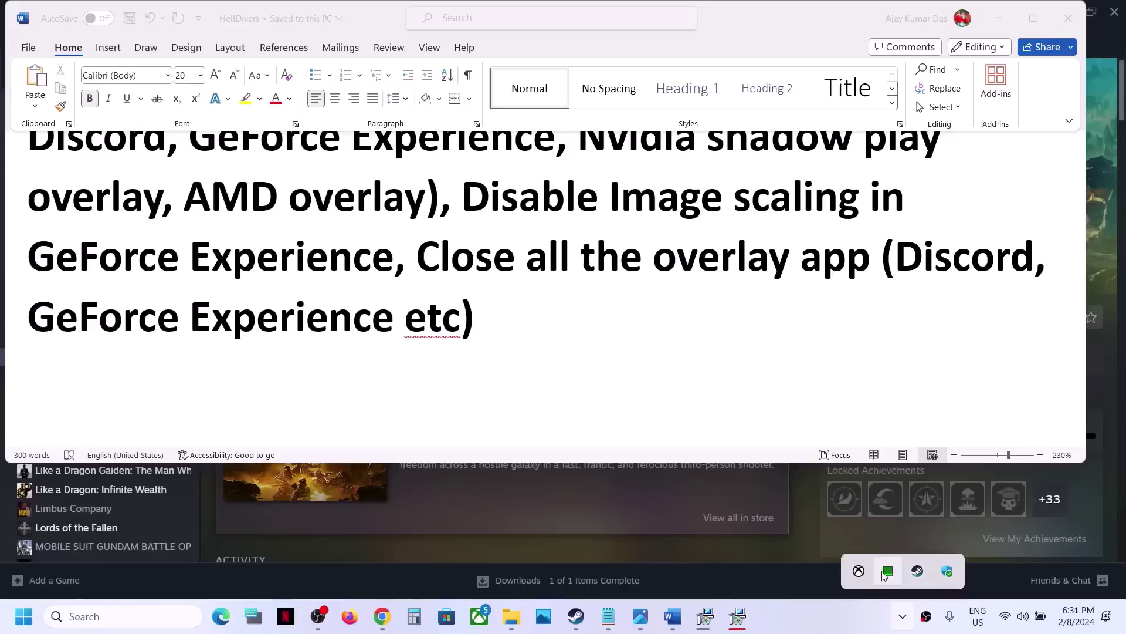
pyautogui.rightClick(859, 573)
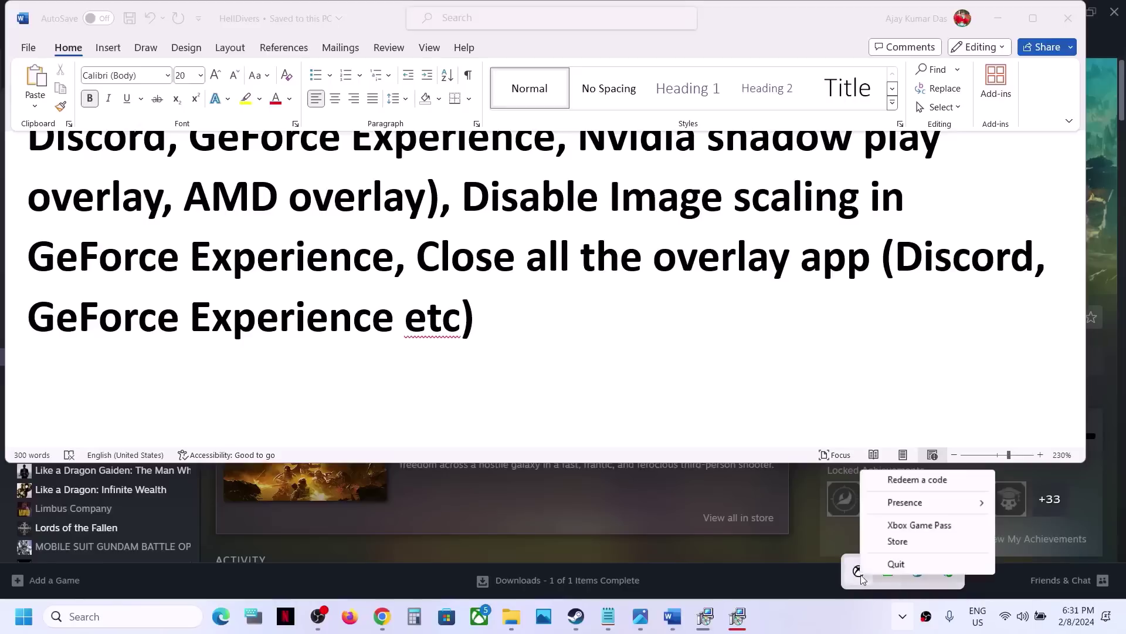
pyautogui.click(895, 564)
pyautogui.click(508, 354)
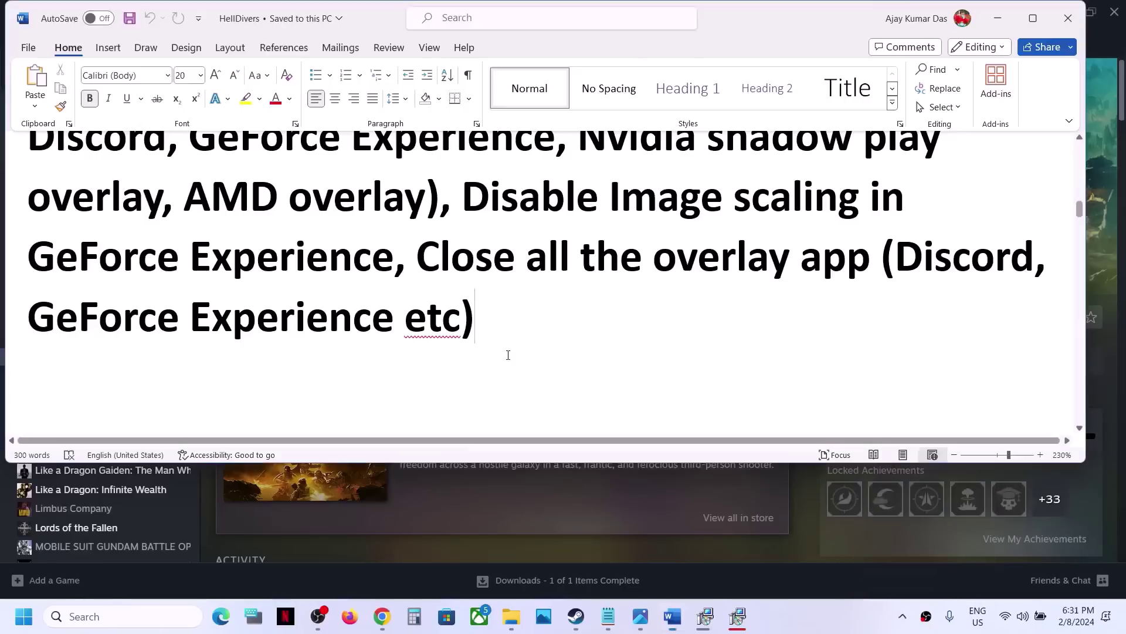
# Step: Highlight the Step 6 advice on closing overclocking apps, and search Windows for "msi" and "riva"
pyautogui.scroll(-5, 508, 354)
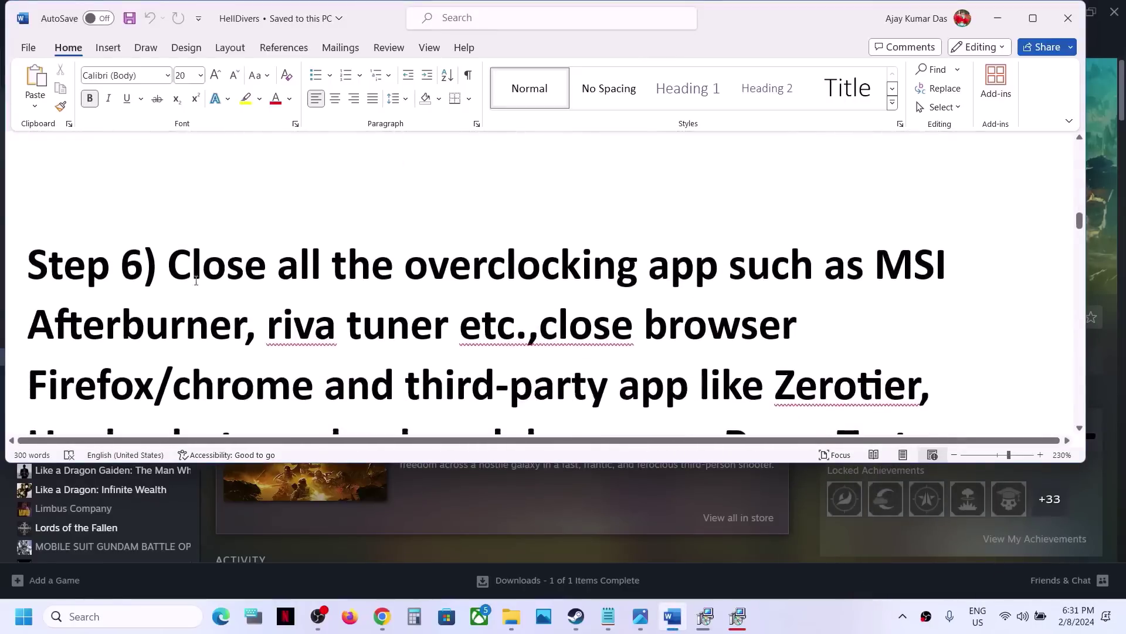
pyautogui.moveTo(181, 274); pyautogui.dragTo(776, 264)
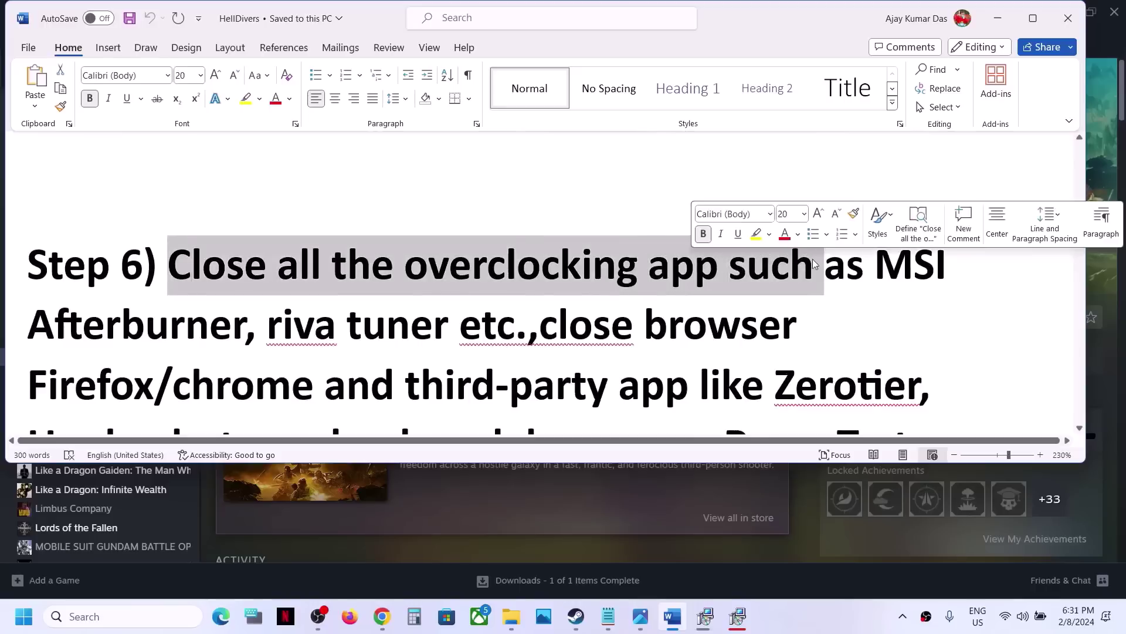
pyautogui.click(121, 617)
pyautogui.write('msi')
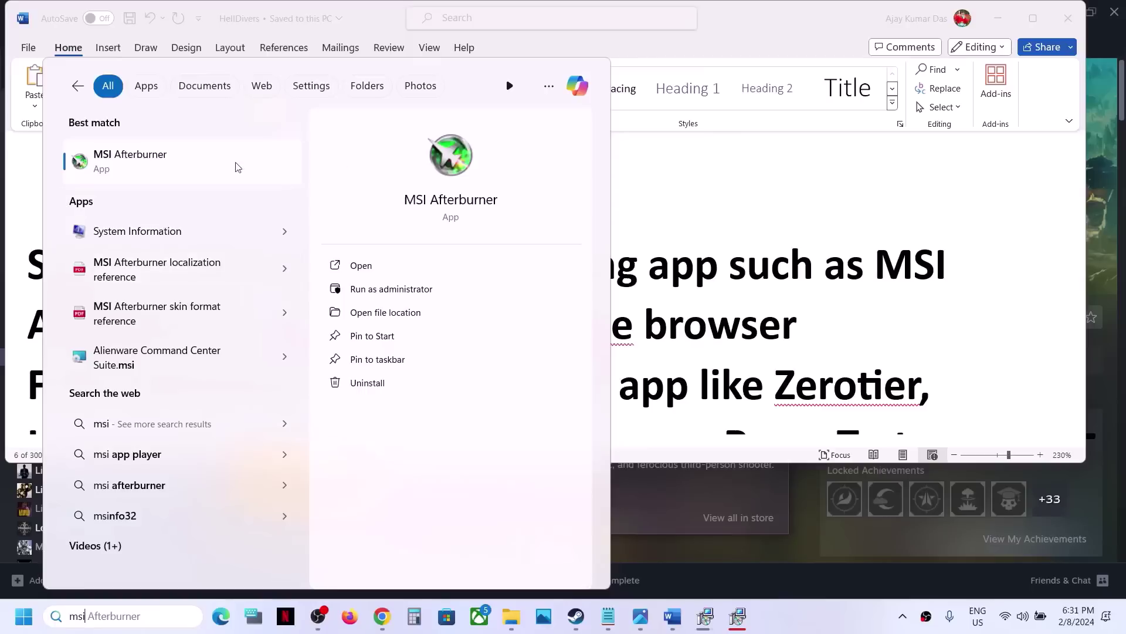
pyautogui.hotkey('ctrl', 'a')
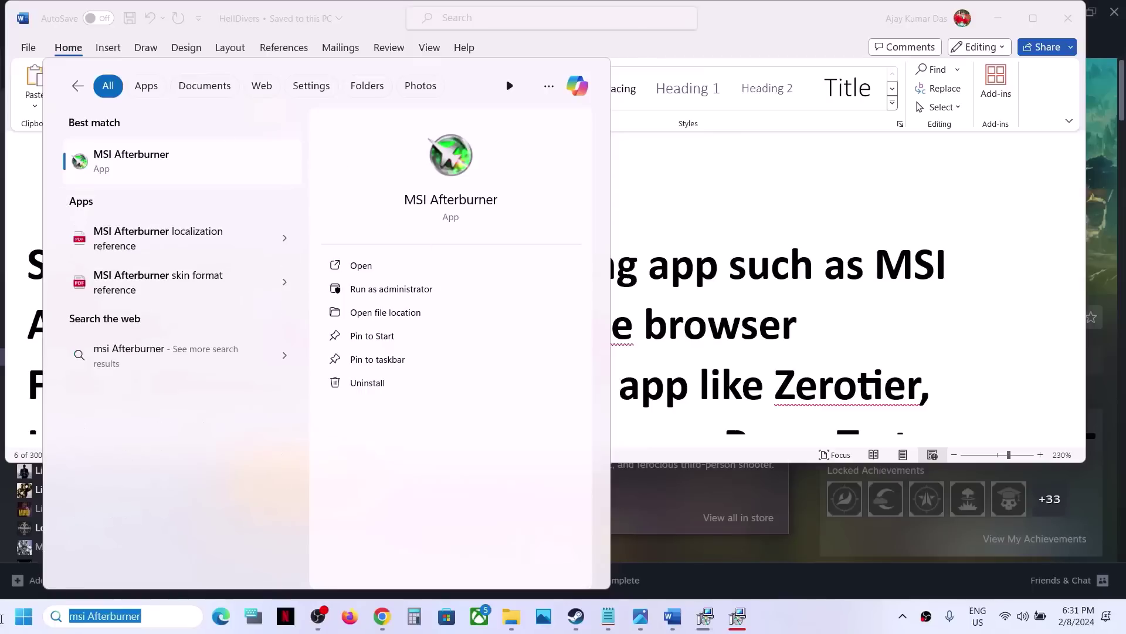
pyautogui.write('riva')
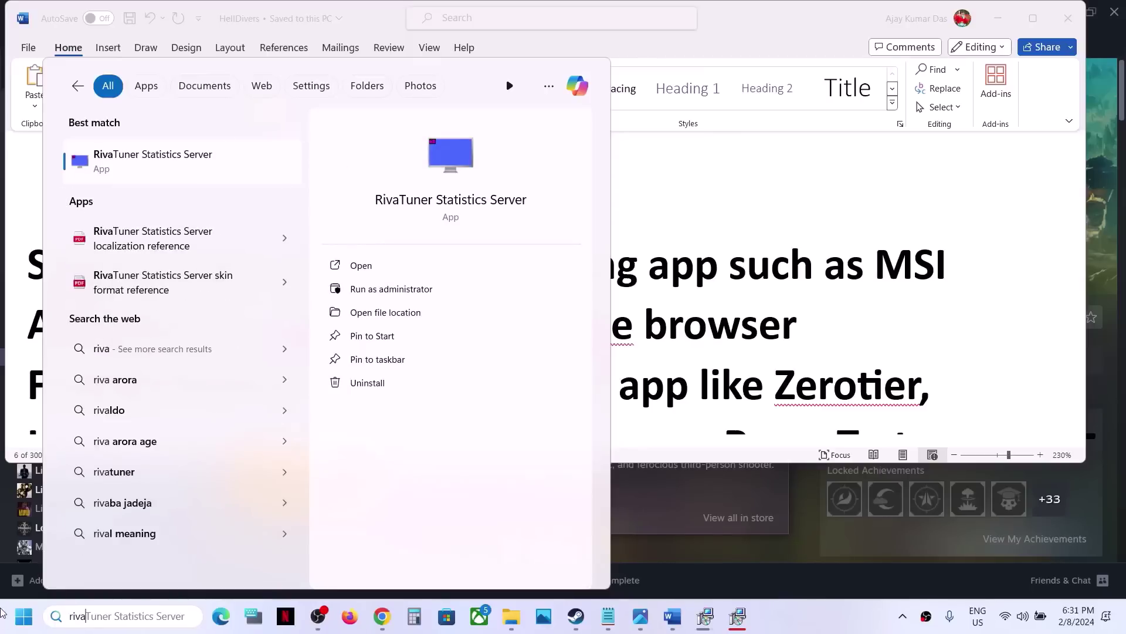
pyautogui.press('Escape')
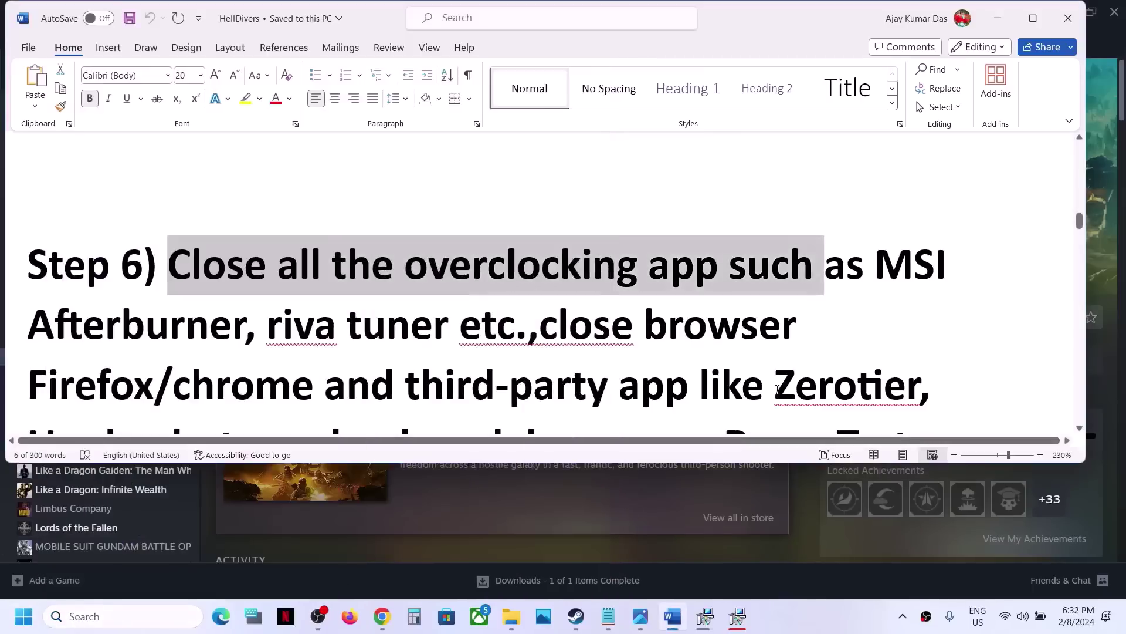
# Step: Highlight the Step 6 parts on closing MSI Afterburner and riva tuner, followed by closing the browsers Firefox/chrome
pyautogui.click(594, 309)
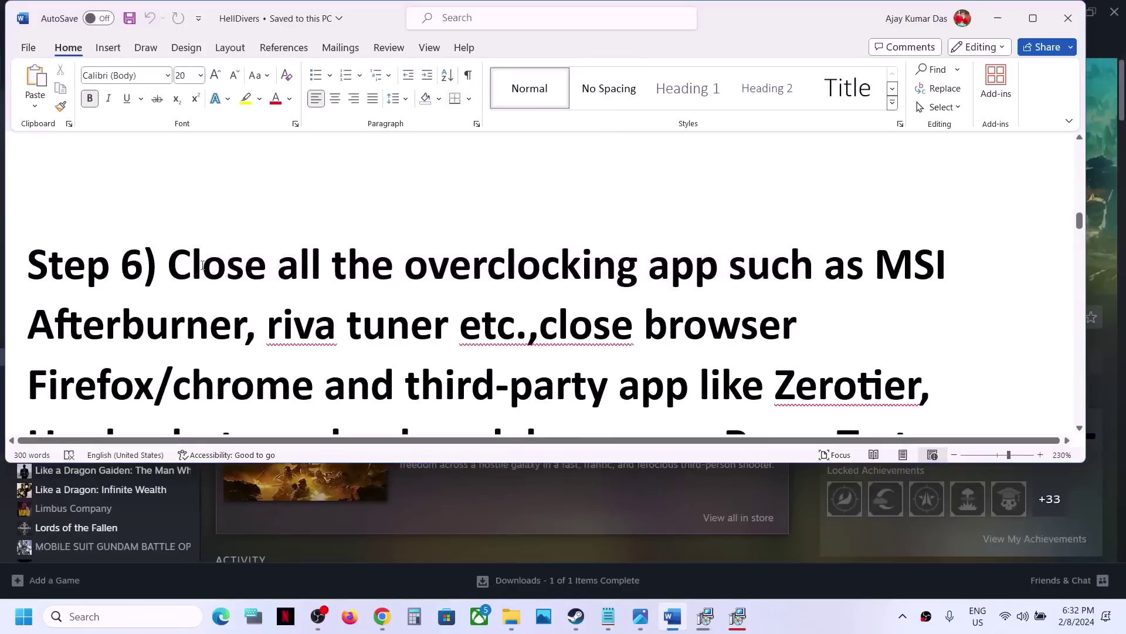
pyautogui.moveTo(172, 264); pyautogui.dragTo(488, 321)
pyautogui.scroll(-2, 487, 321)
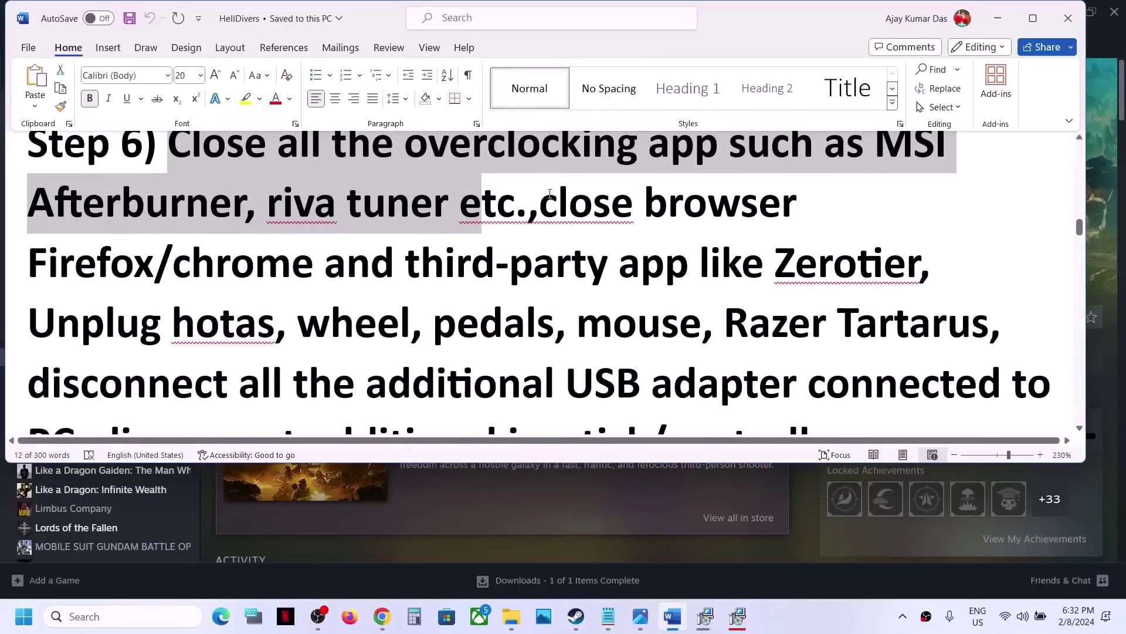
pyautogui.moveTo(541, 202); pyautogui.dragTo(306, 258)
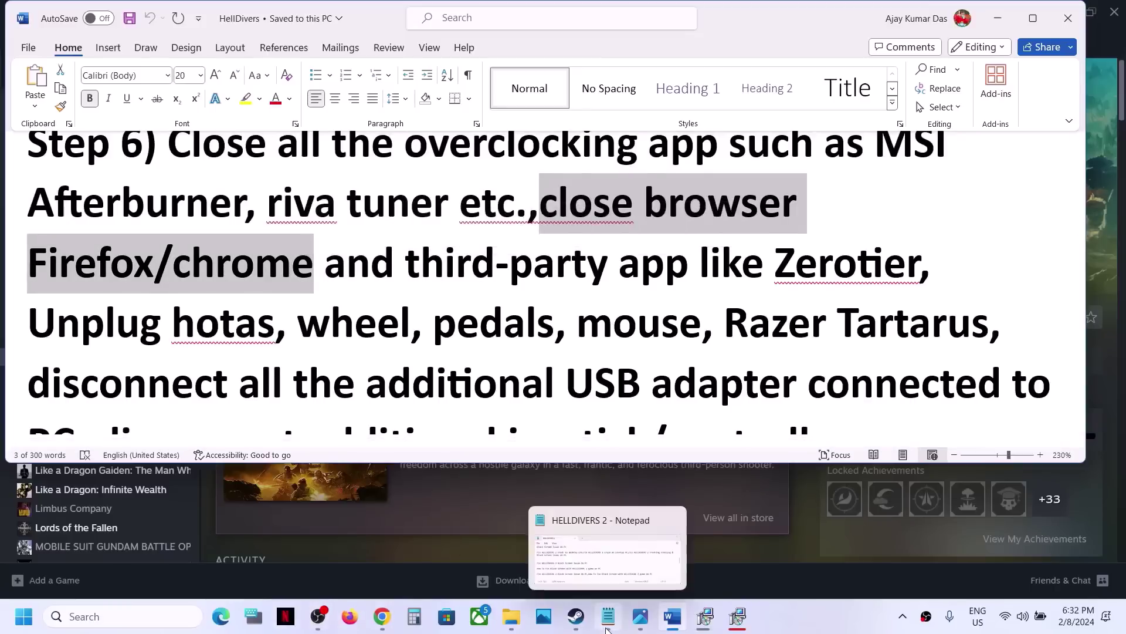
pyautogui.moveTo(325, 629)
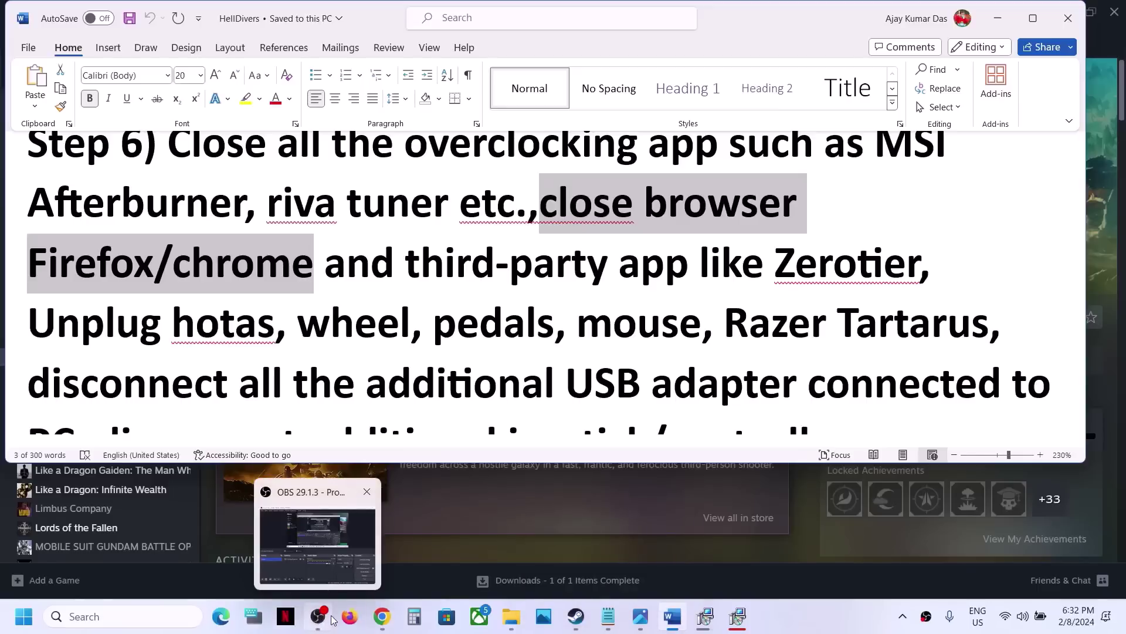
# Step: Highlight the Step 6 mention of third-party apps and the app name Zerotier
pyautogui.click(510, 264)
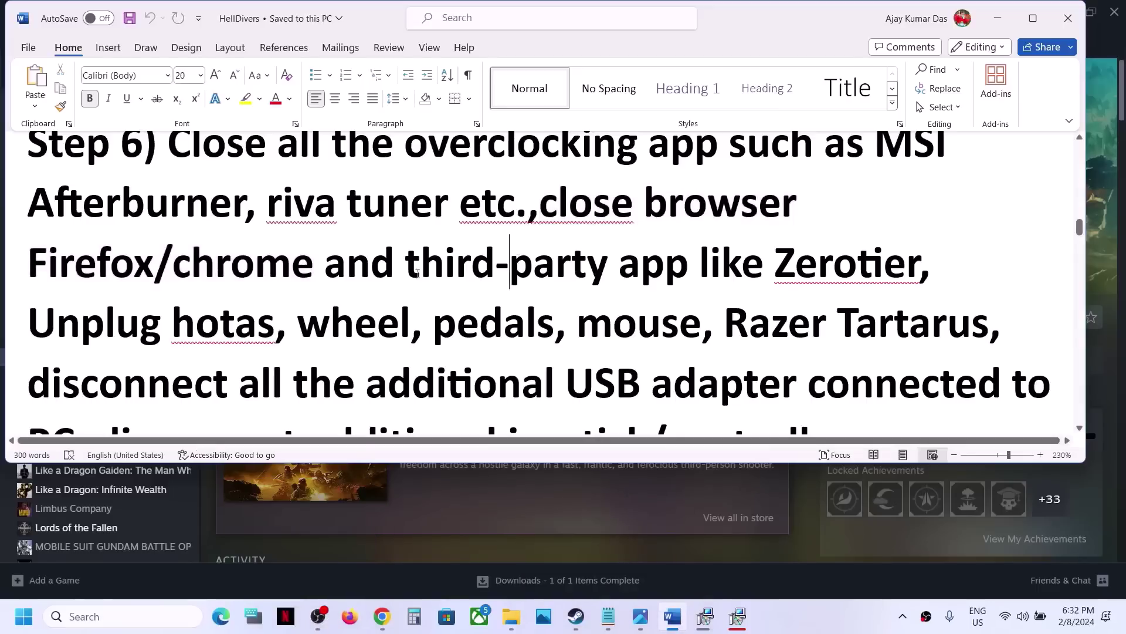
pyautogui.moveTo(350, 269); pyautogui.dragTo(649, 267)
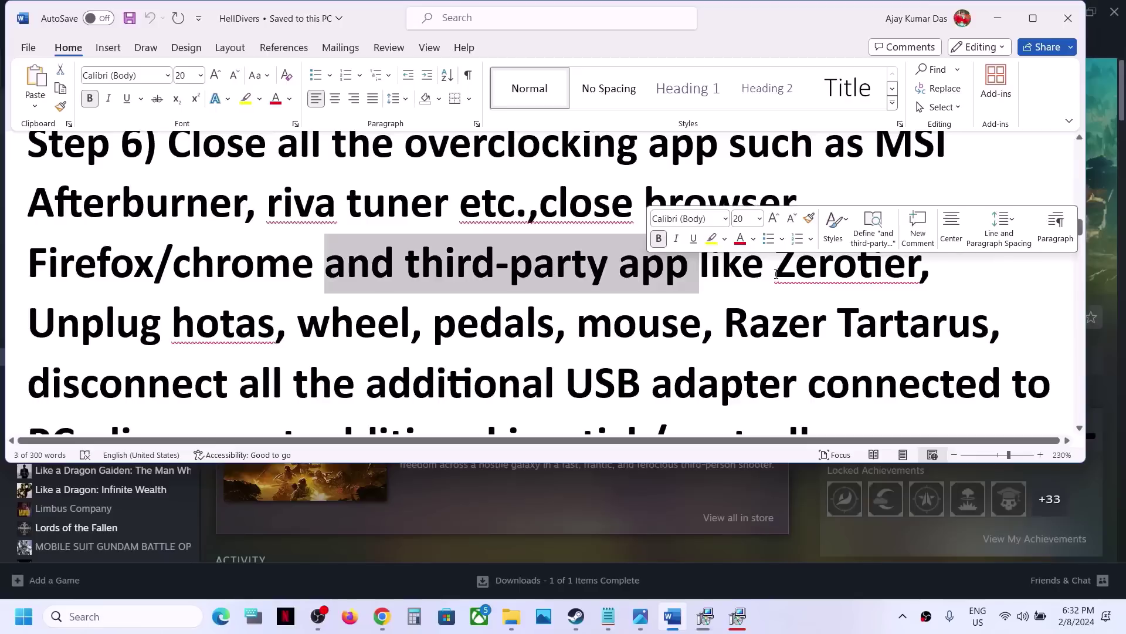
pyautogui.moveTo(777, 274); pyautogui.dragTo(920, 270)
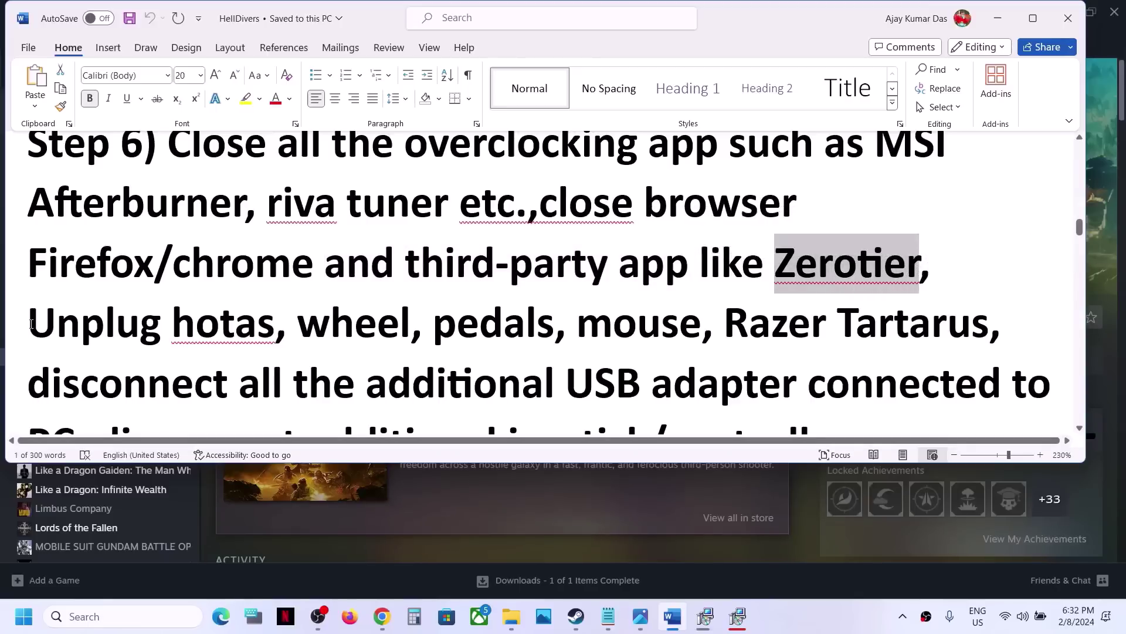
# Step: Highlight the Step 6 parts on unplugging hotas, wheel, pedals and other devices, and on additional joystick/controllers connected
pyautogui.moveTo(31, 324); pyautogui.dragTo(473, 384)
pyautogui.scroll(-2, 610, 257)
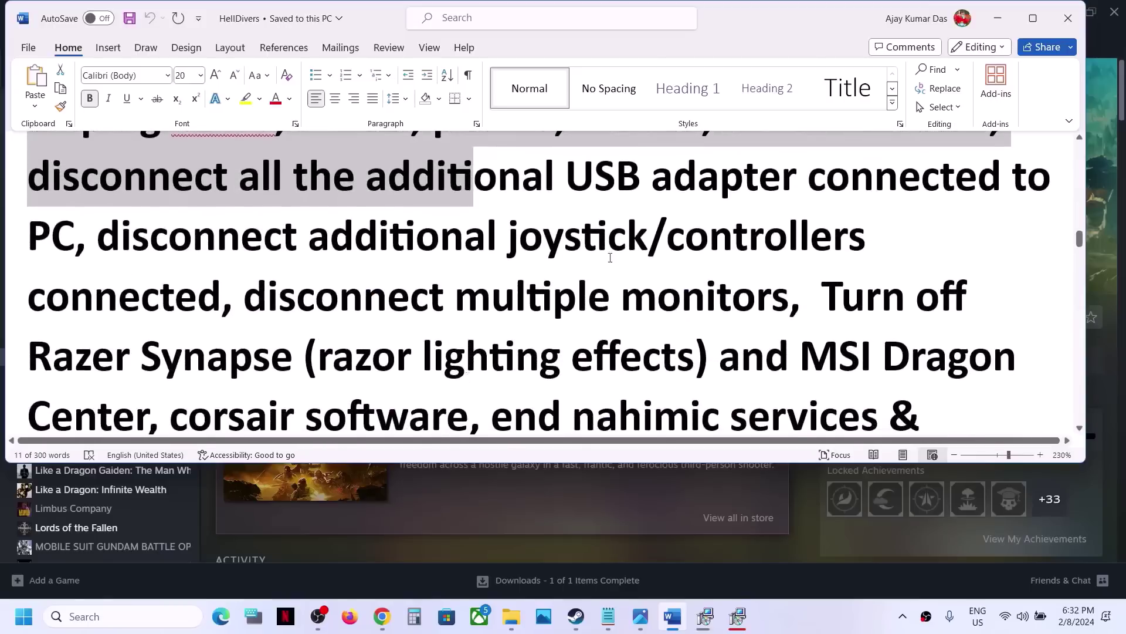
pyautogui.scroll(1, 610, 257)
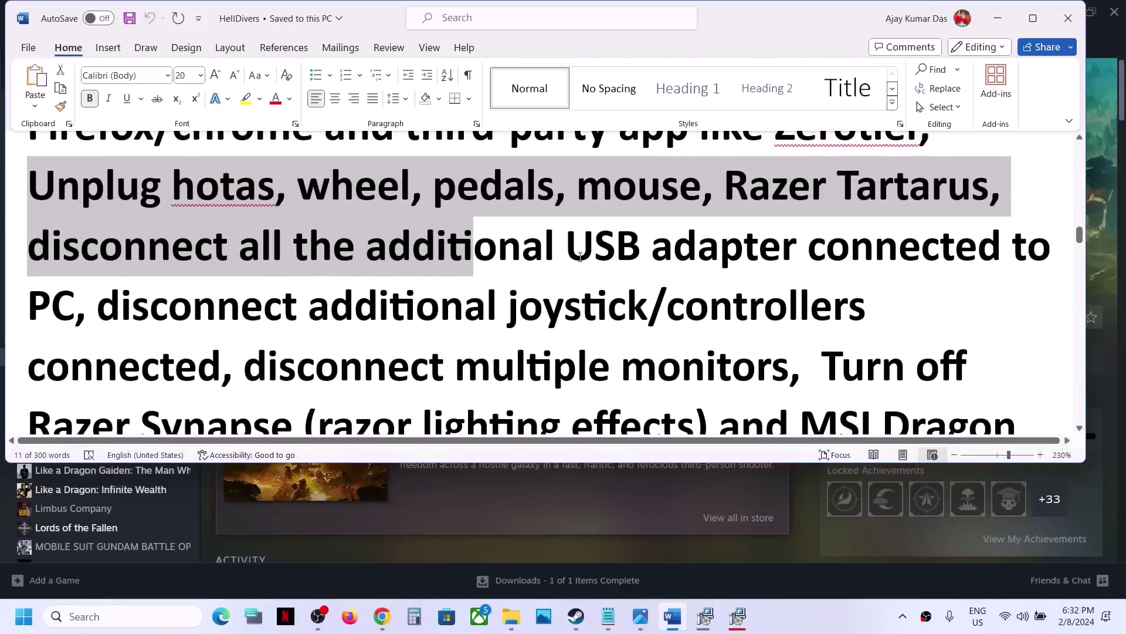
pyautogui.moveTo(575, 248); pyautogui.dragTo(221, 366)
pyautogui.click(309, 305)
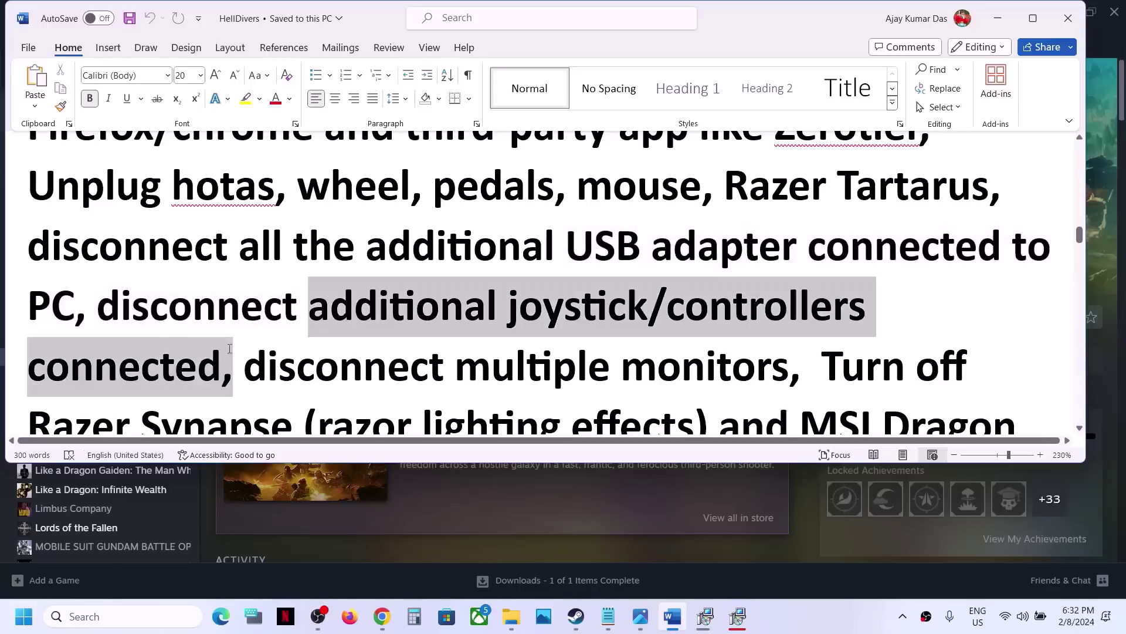
# Step: Highlight the Step 6 parts on turning off Razer Synapse, MSI Dragon Center and lighting services, followed by removing the undervolt
pyautogui.scroll(-3, 290, 250)
pyautogui.moveTo(244, 223); pyautogui.dragTo(677, 390)
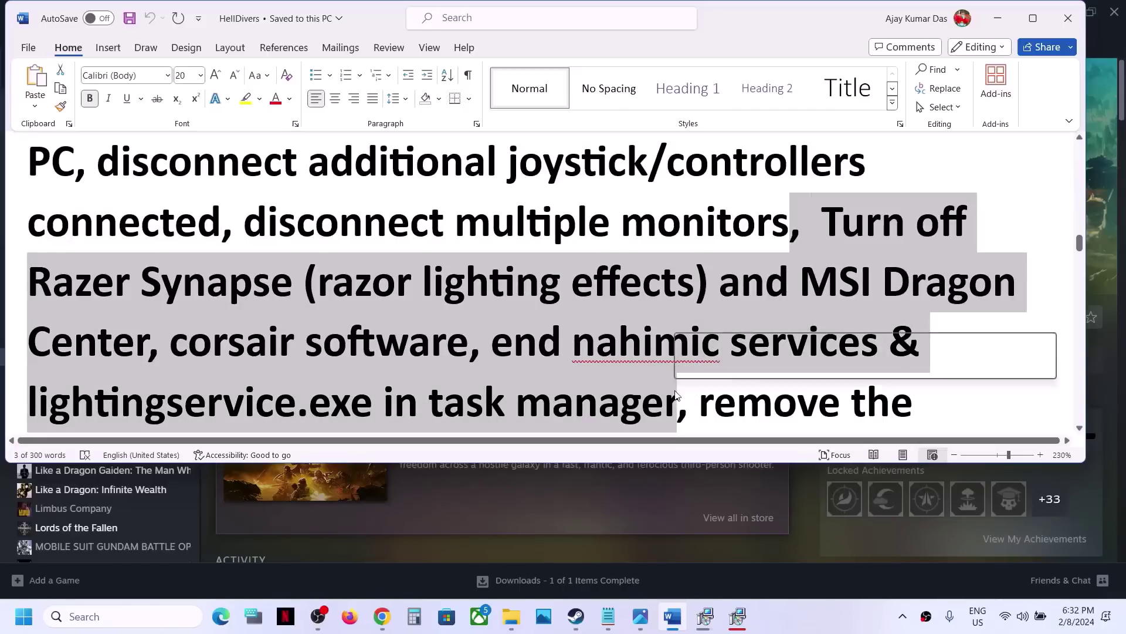
pyautogui.scroll(-1, 591, 362)
pyautogui.scroll(-1, 591, 359)
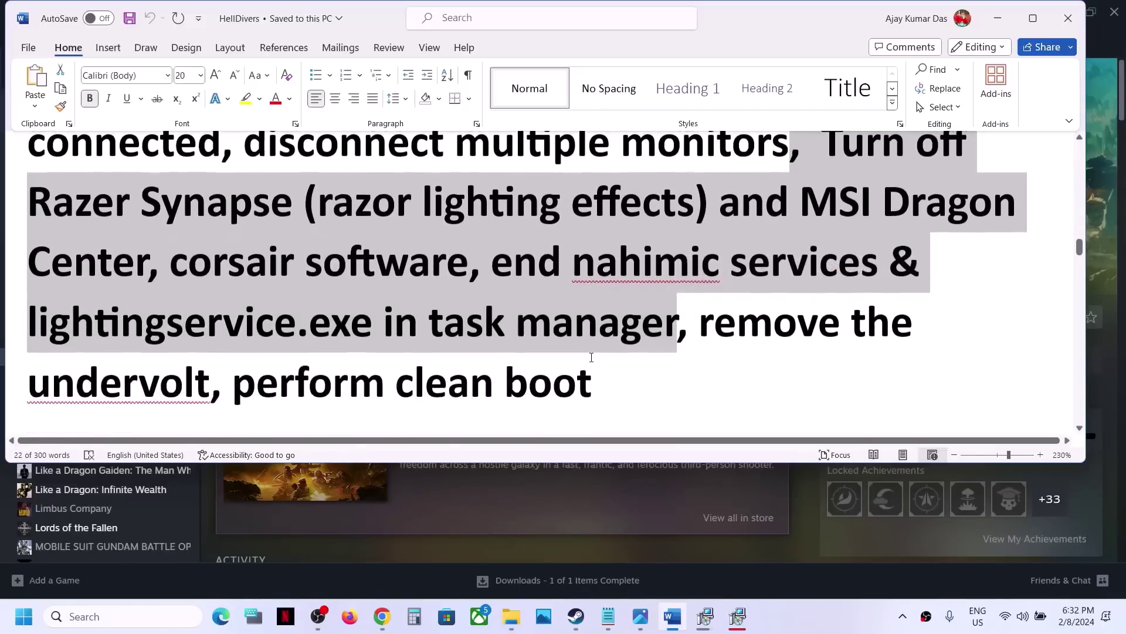
pyautogui.moveTo(694, 326); pyautogui.dragTo(211, 383)
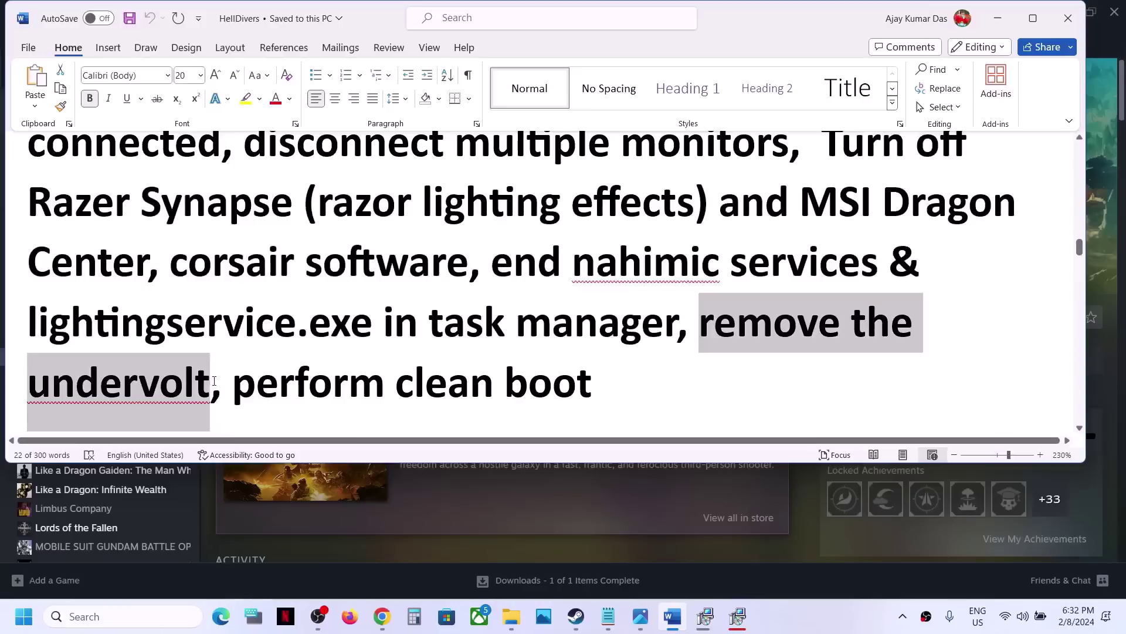
# Step: Highlight the Step 6 clean boot advice, and find and open System Configuration through the Windows search
pyautogui.moveTo(449, 384); pyautogui.dragTo(233, 384)
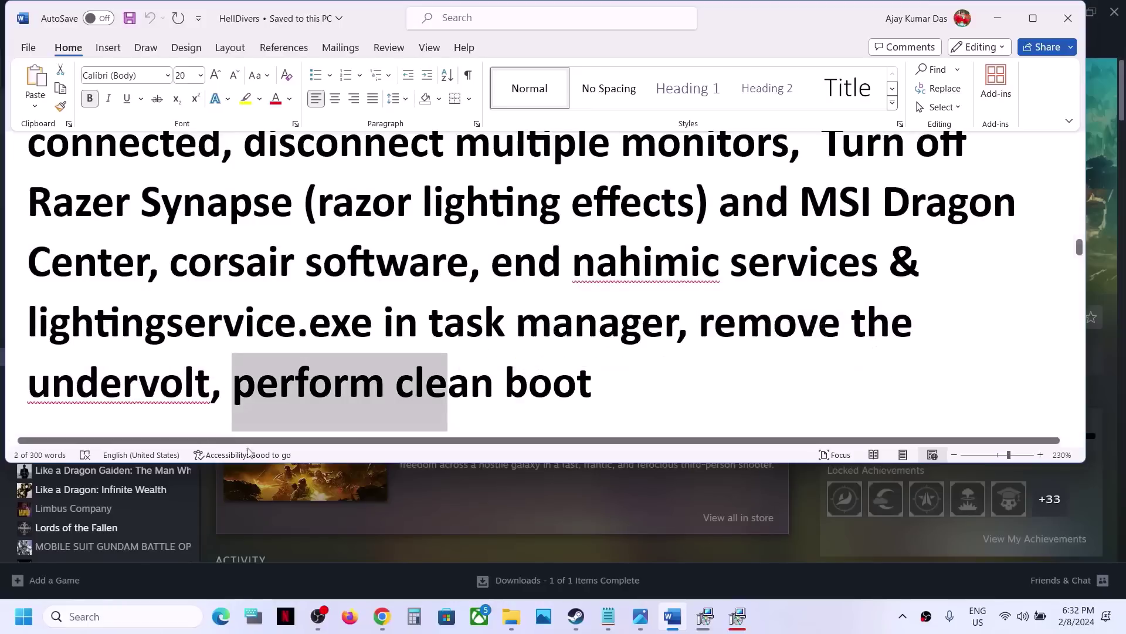
pyautogui.click(106, 619)
pyautogui.write('yste')
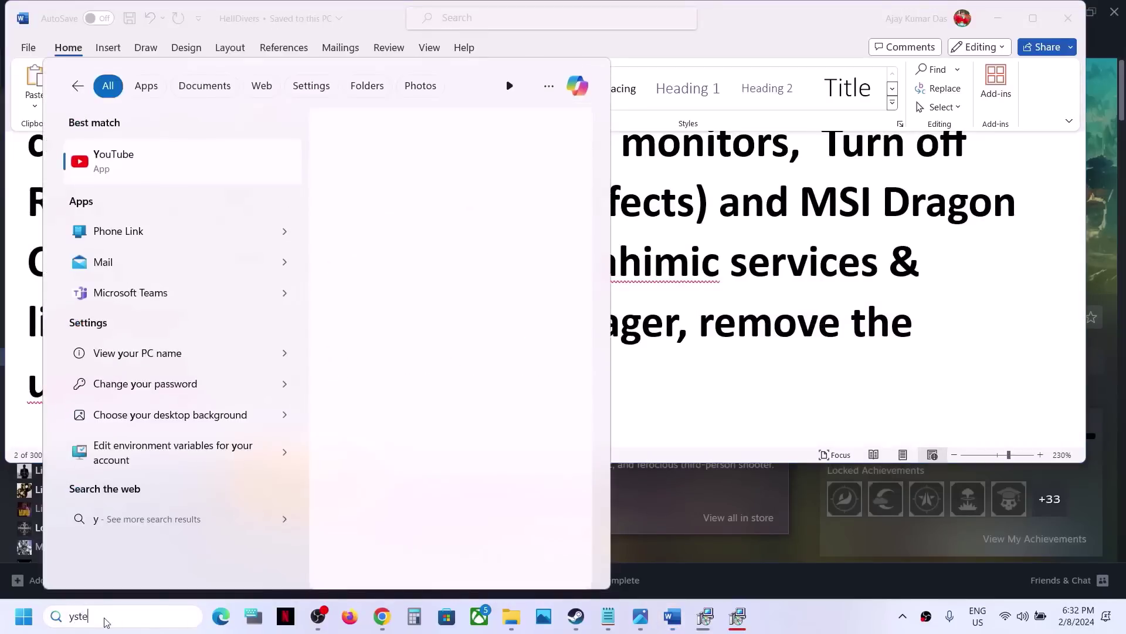
pyautogui.write('m')
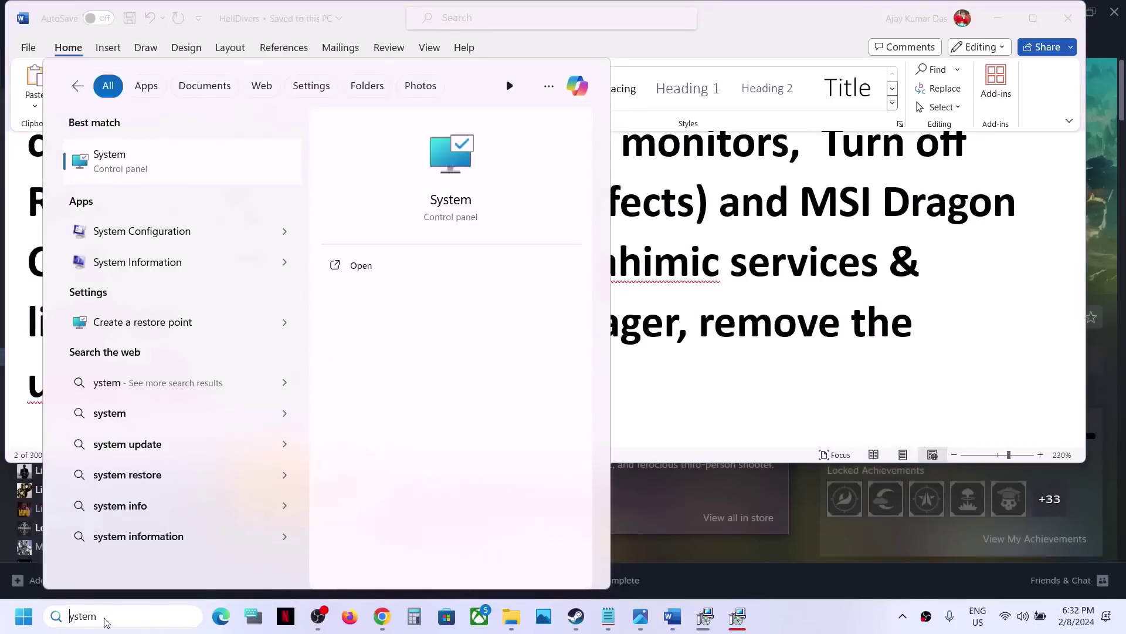
pyautogui.write('s')
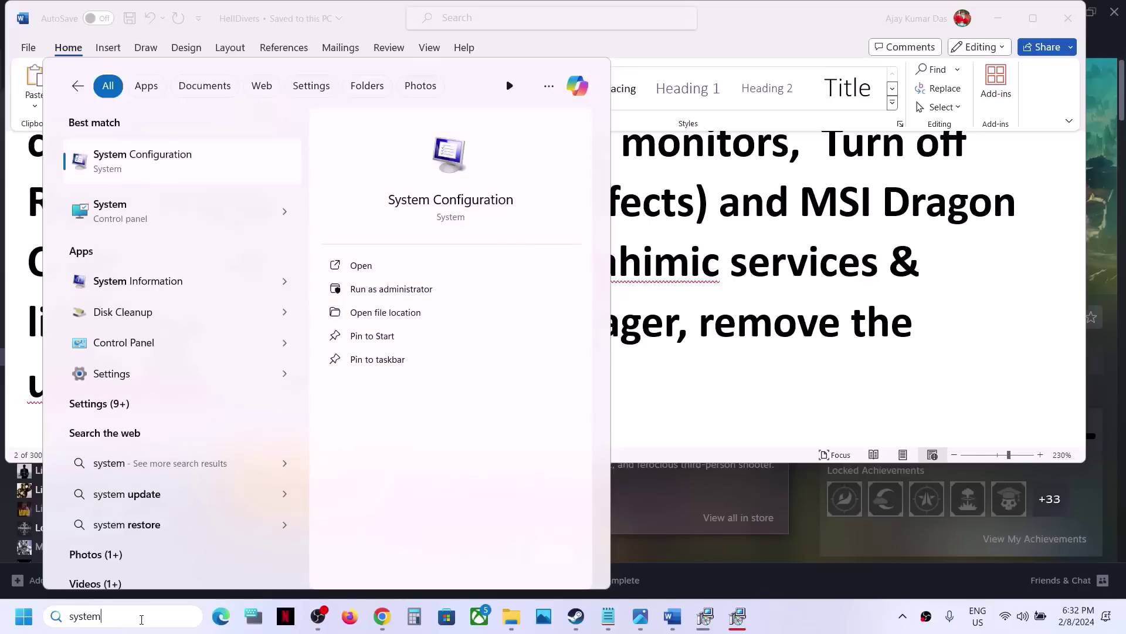
pyautogui.write(' configuration')
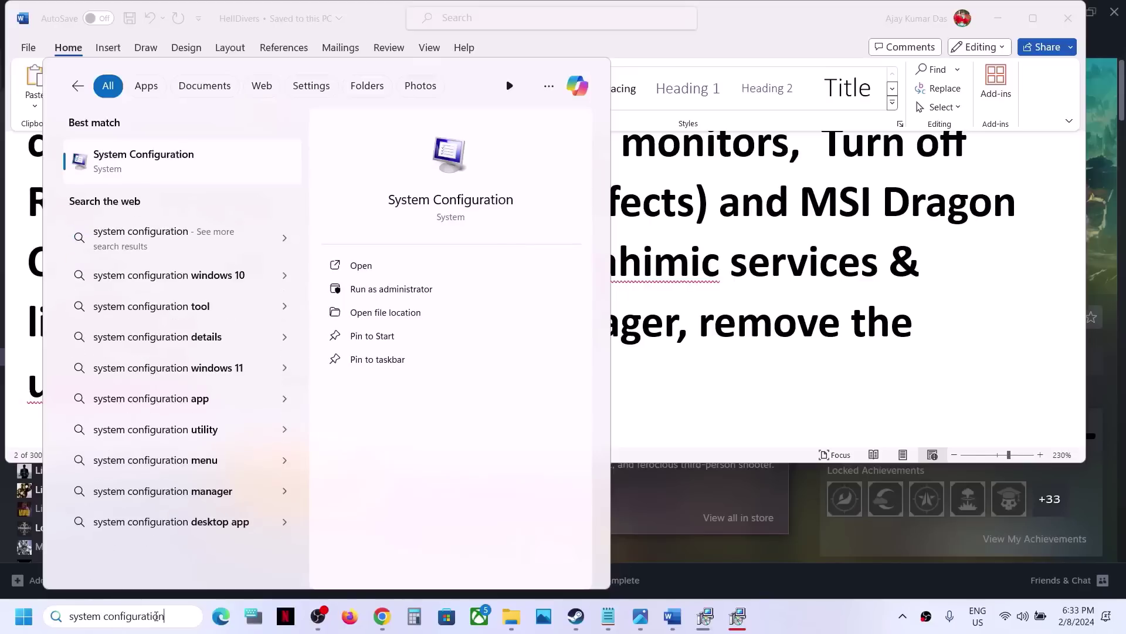
pyautogui.click(146, 156)
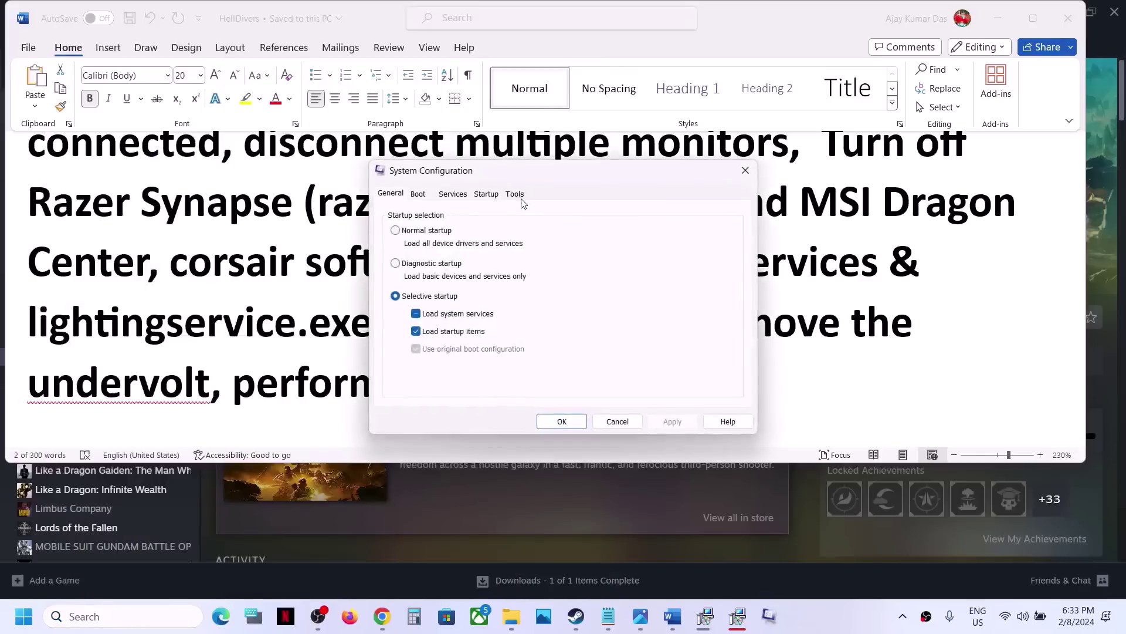
# Step: Hide all Microsoft services in the System Configuration services list and accept the dialog
pyautogui.click(453, 195)
pyautogui.click(390, 398)
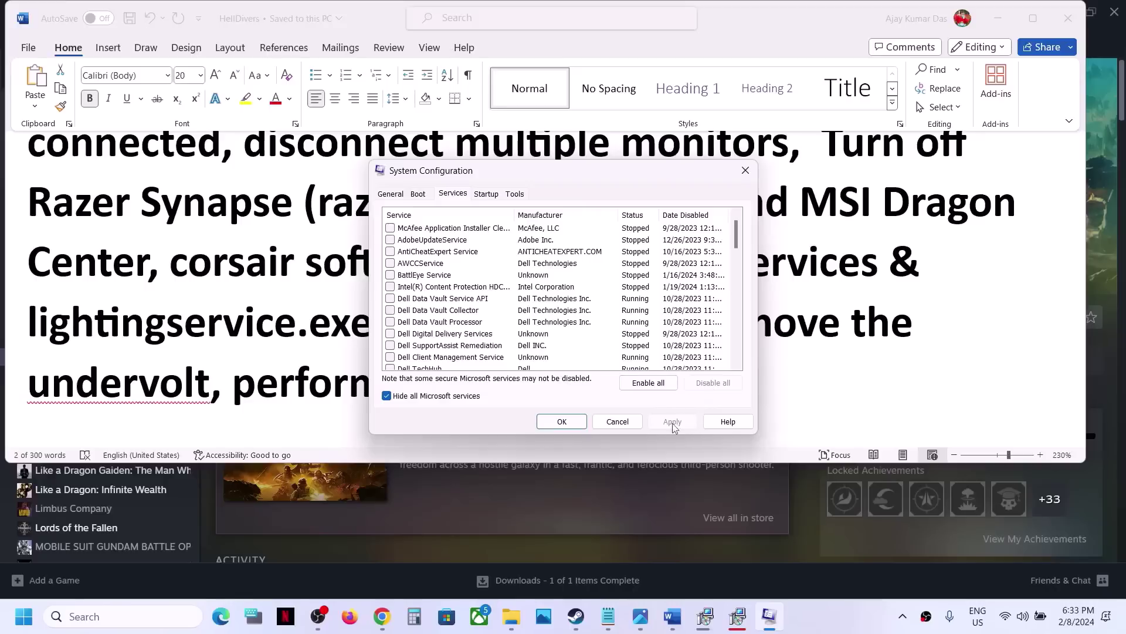
pyautogui.click(562, 421)
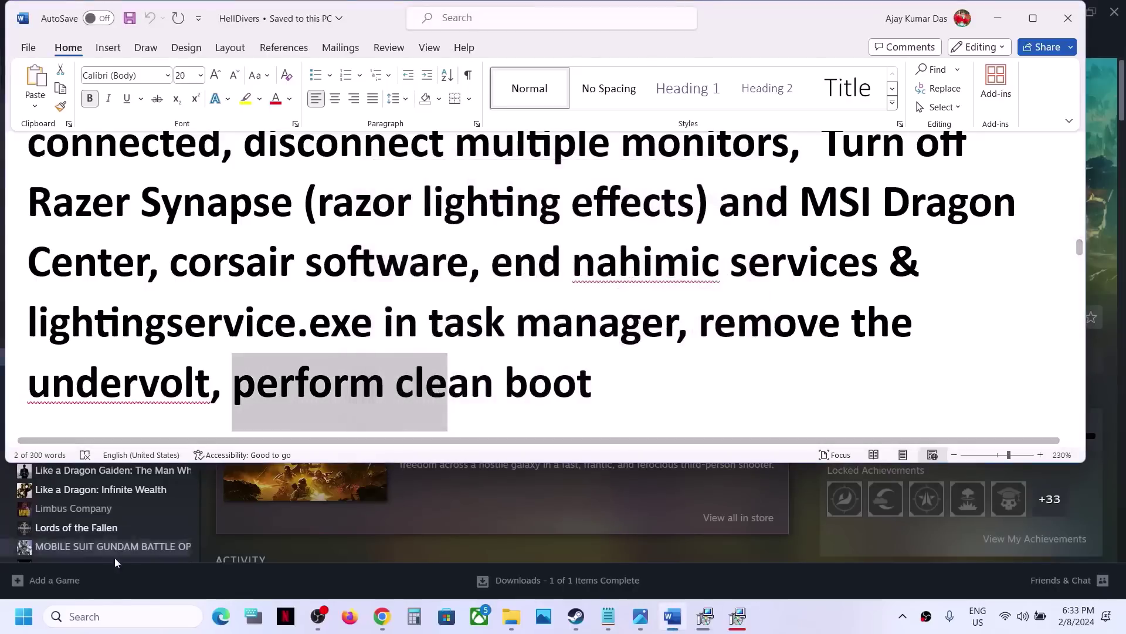
# Step: Highlight the Step 7 advice to uninstall and reinstall nProtect GameGuard, and minimize the document to reveal the Steam library
pyautogui.scroll(-4, 457, 364)
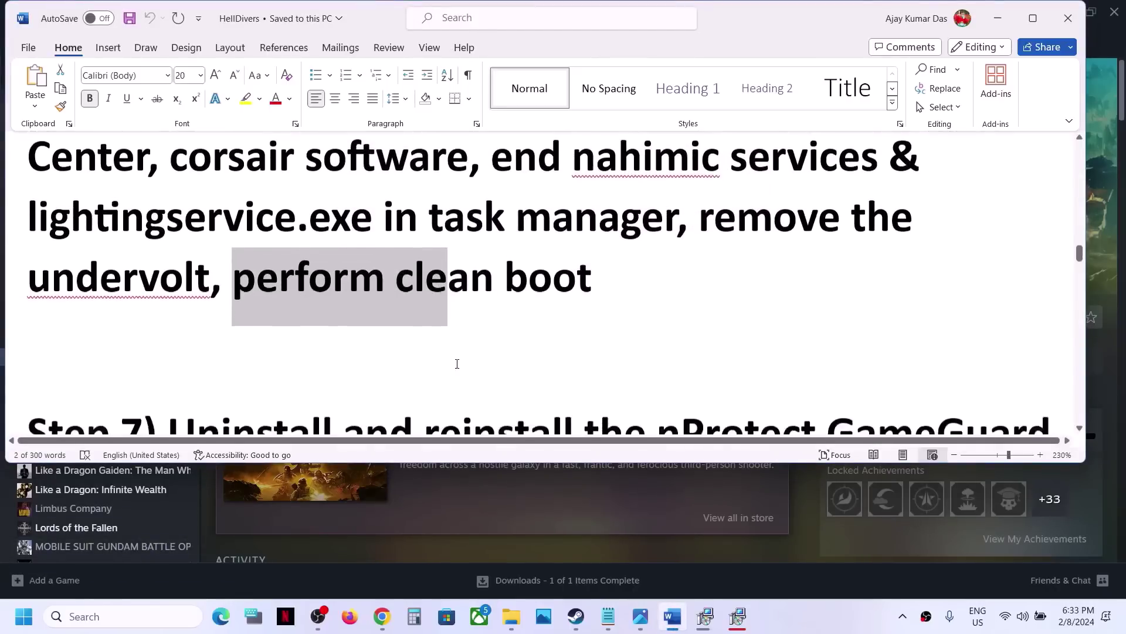
pyautogui.moveTo(174, 308); pyautogui.dragTo(1071, 311)
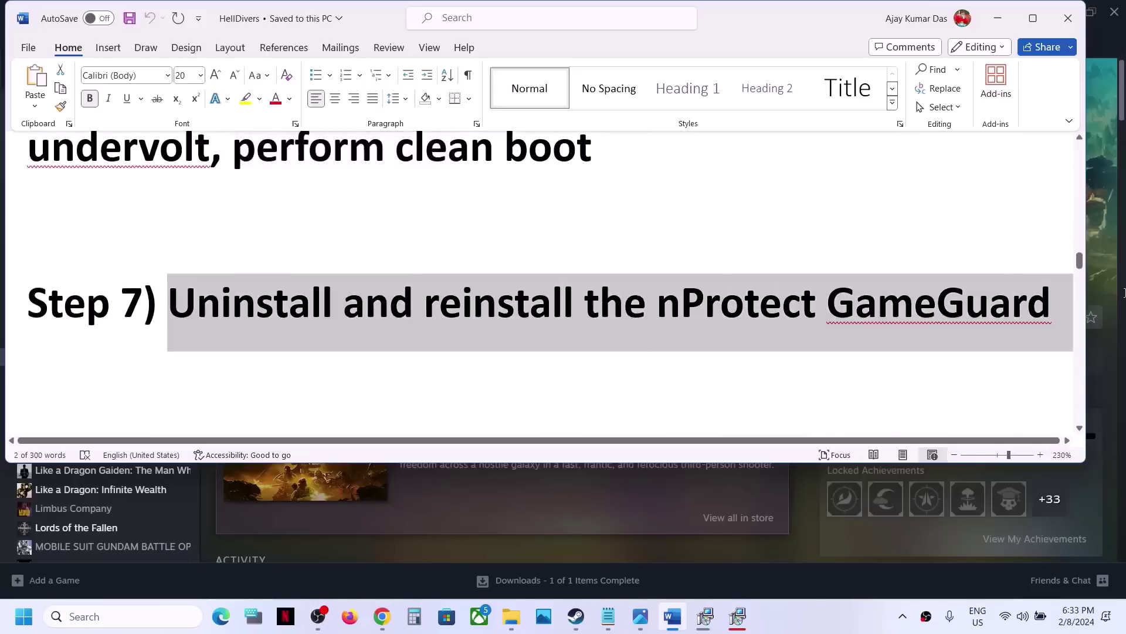
pyautogui.click(997, 18)
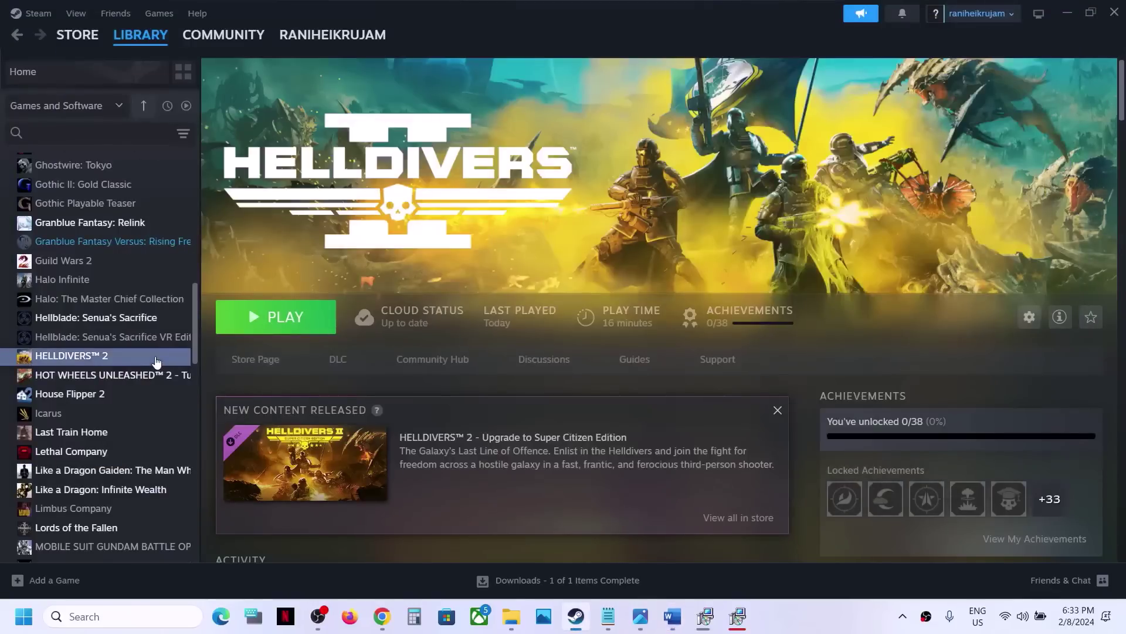
# Step: Browse the HELLDIVERS 2 local files from the Steam library and bring up the Helldivers 2 folder window
pyautogui.rightClick(157, 360)
pyautogui.moveTo(197, 444)
pyautogui.click(315, 469)
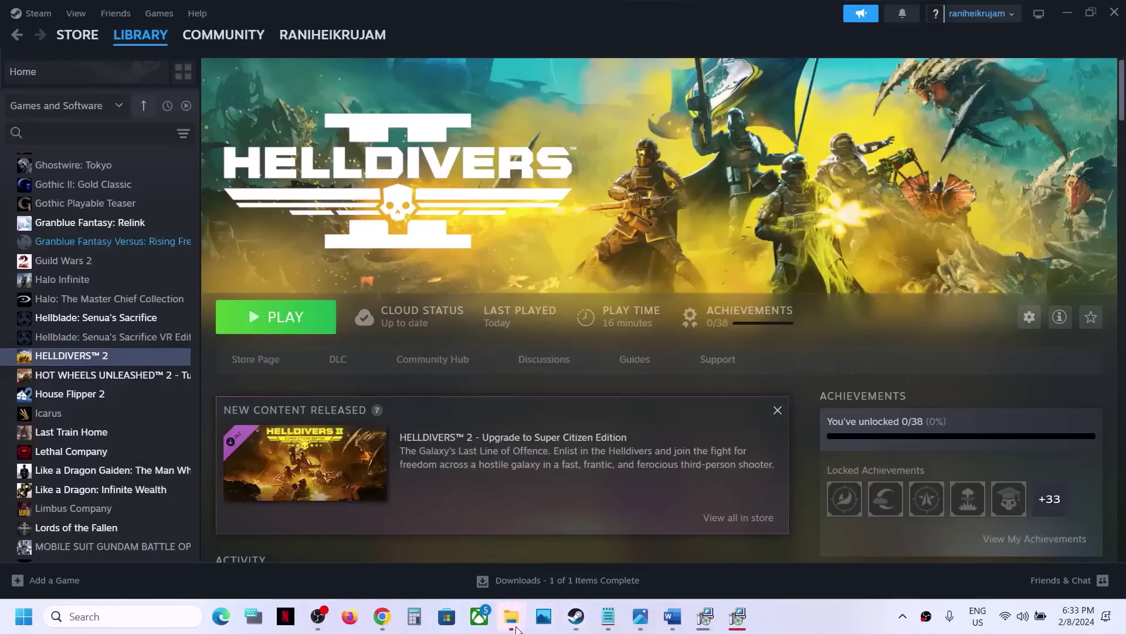
pyautogui.moveTo(515, 623)
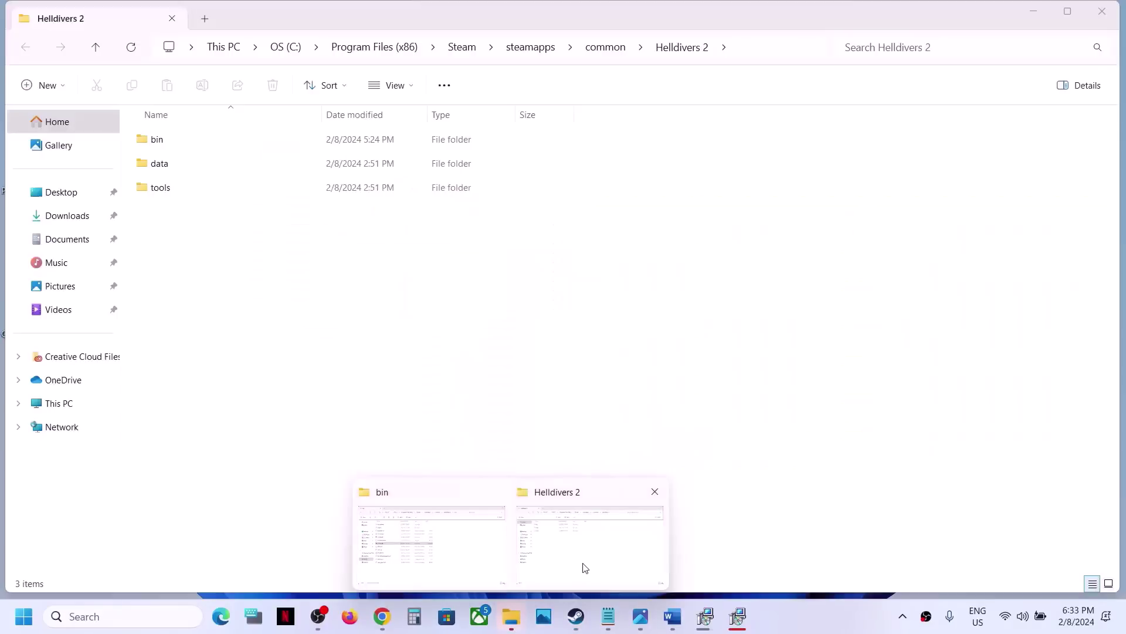
pyautogui.click(583, 566)
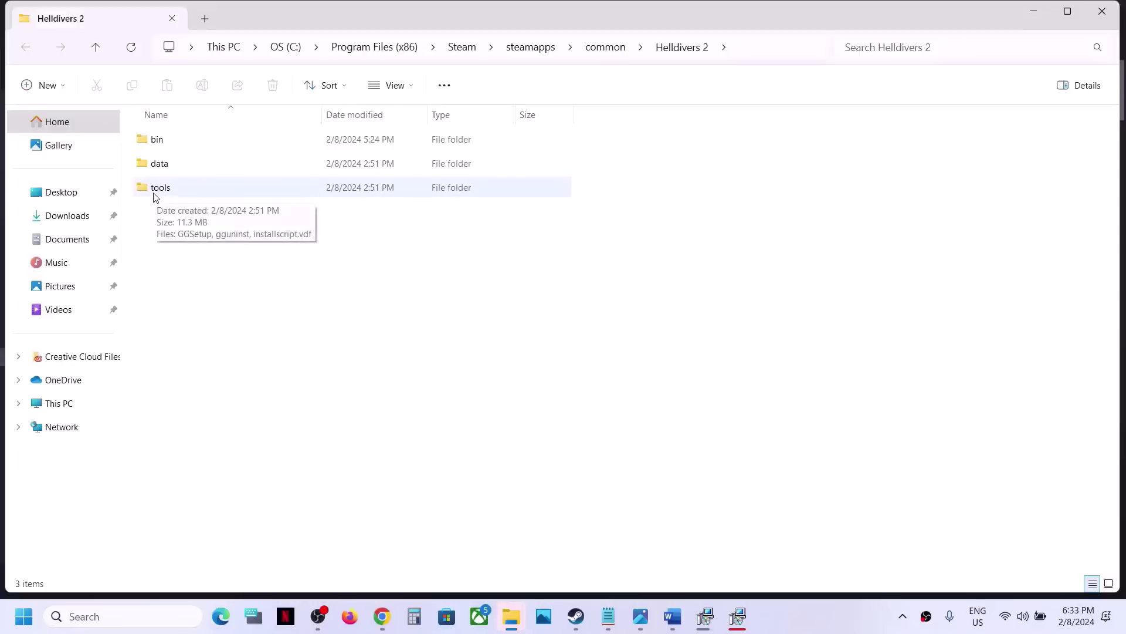
# Step: Look through the GameGuard folder inside bin, and return to the Helldivers 2 folder
pyautogui.doubleClick(161, 145)
pyautogui.doubleClick(193, 140)
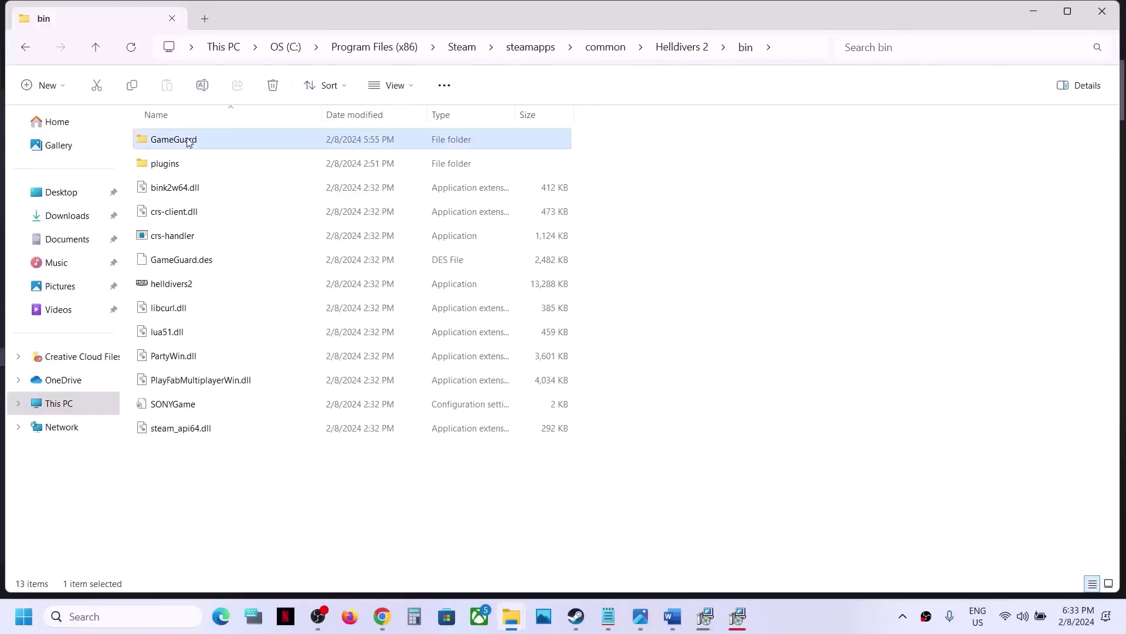
pyautogui.scroll(-3, 248, 416)
pyautogui.scroll(3, 248, 416)
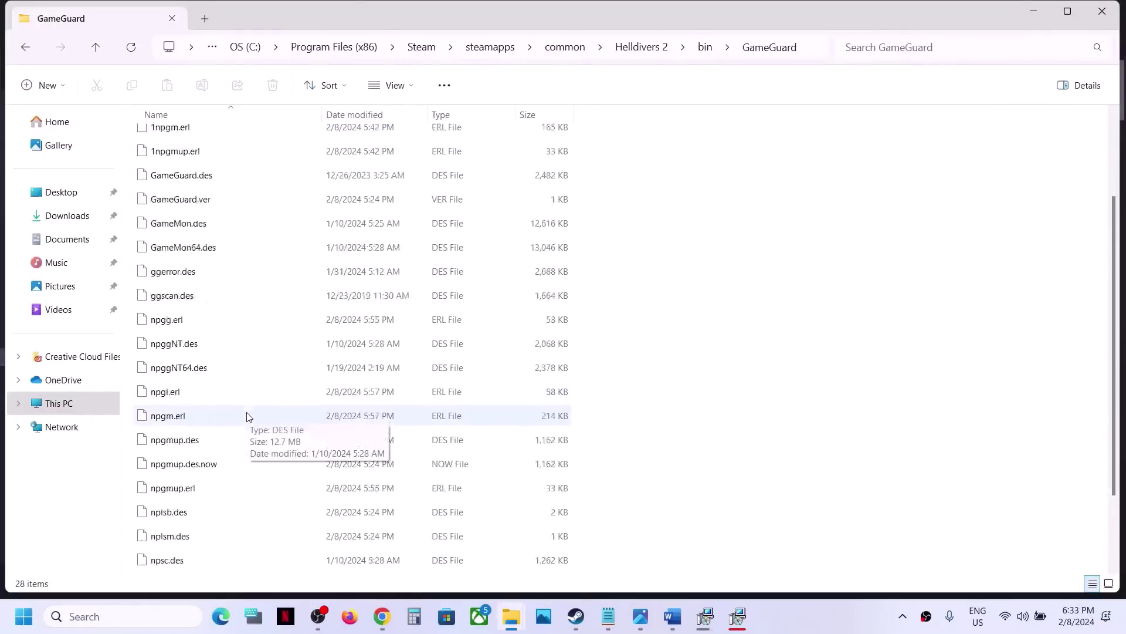
pyautogui.click(98, 46)
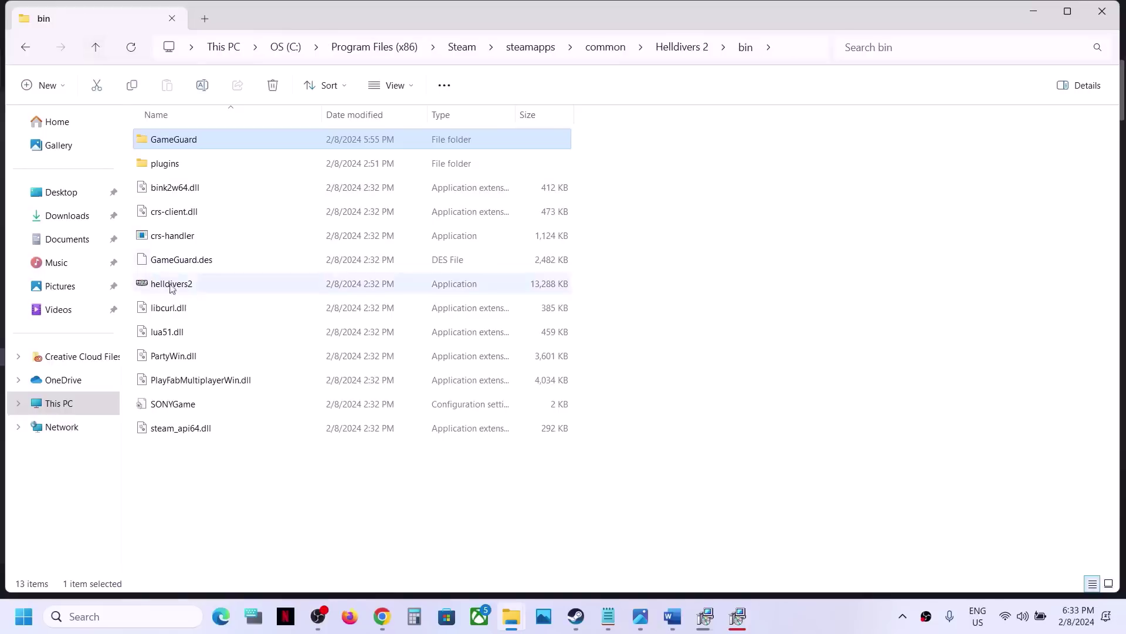
pyautogui.click(96, 49)
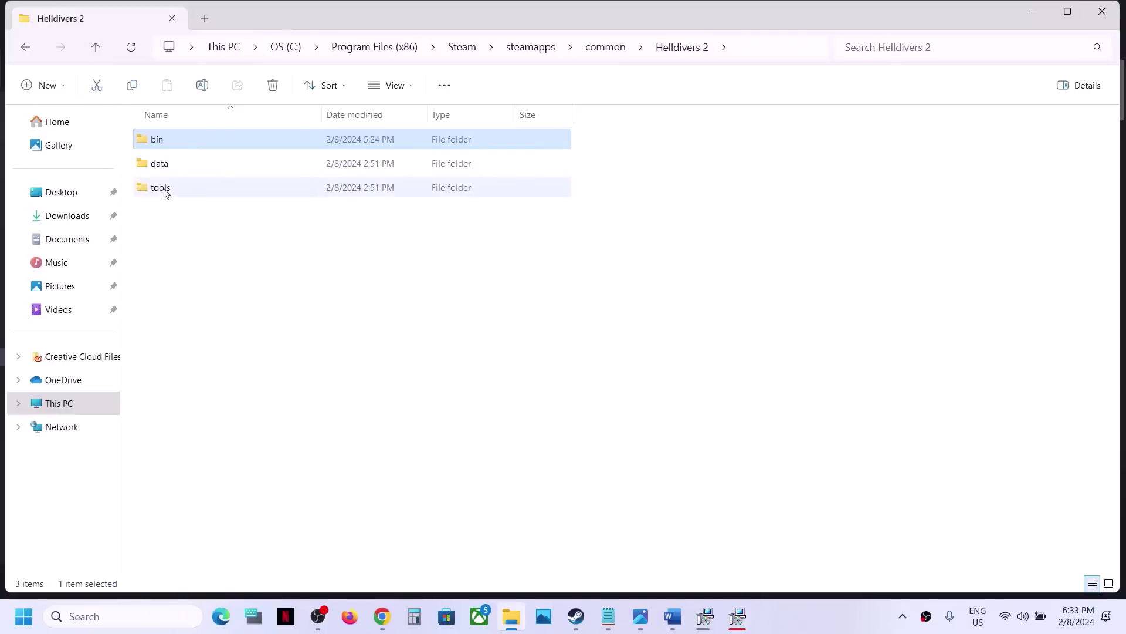
# Step: Run gguninst from the tools folder as administrator and complete the nProtect GameGuard uninstallation
pyautogui.doubleClick(165, 191)
pyautogui.click(167, 171)
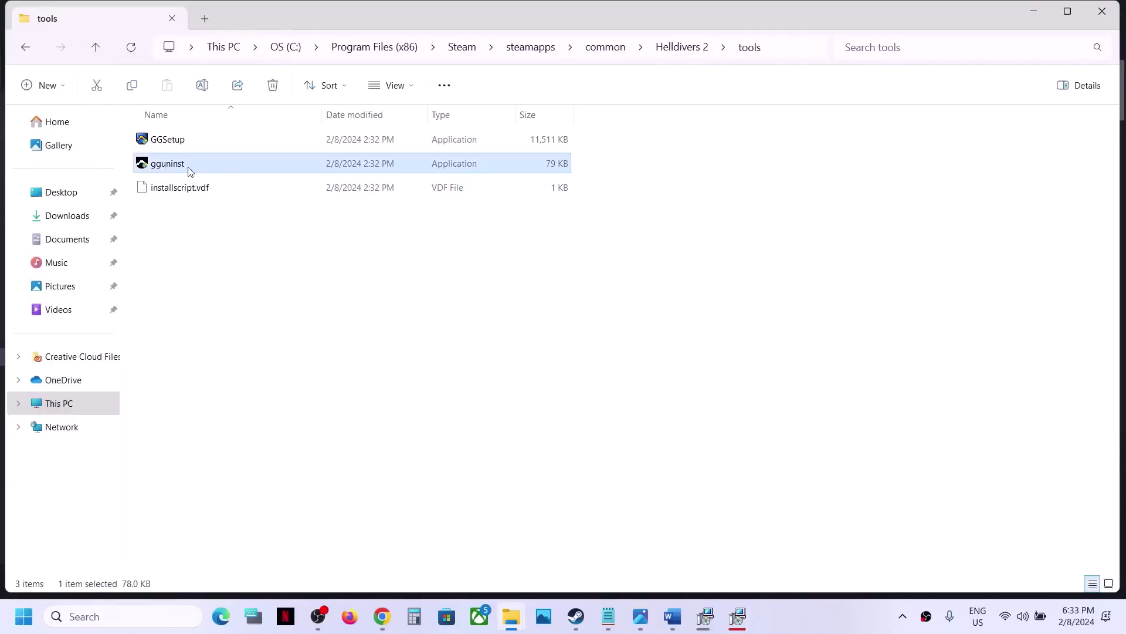
pyautogui.rightClick(179, 170)
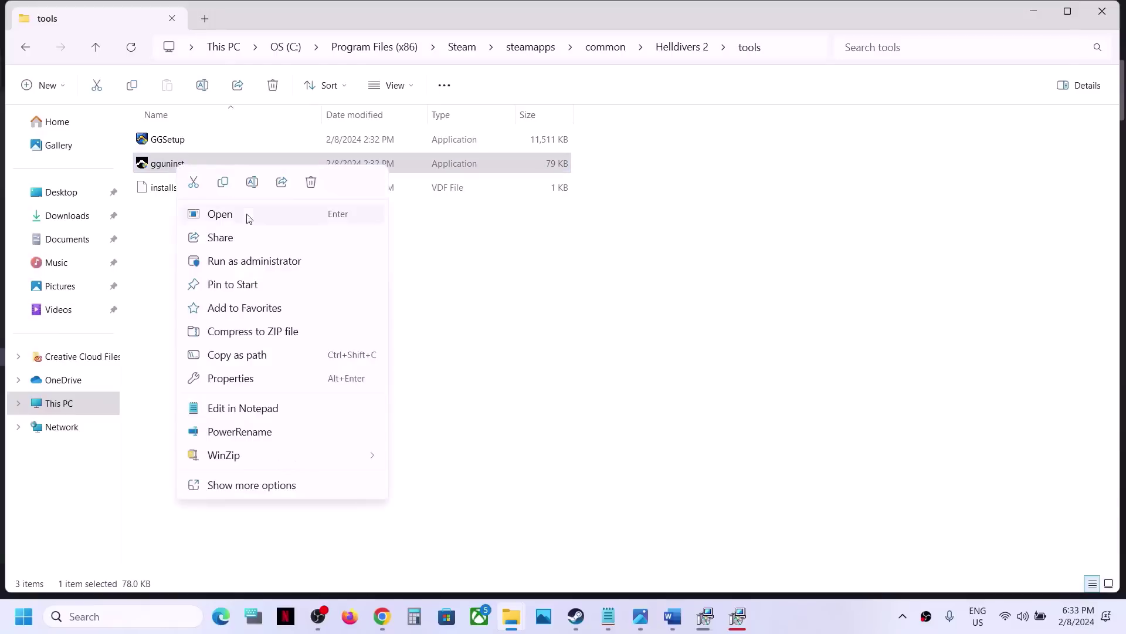
pyautogui.click(227, 262)
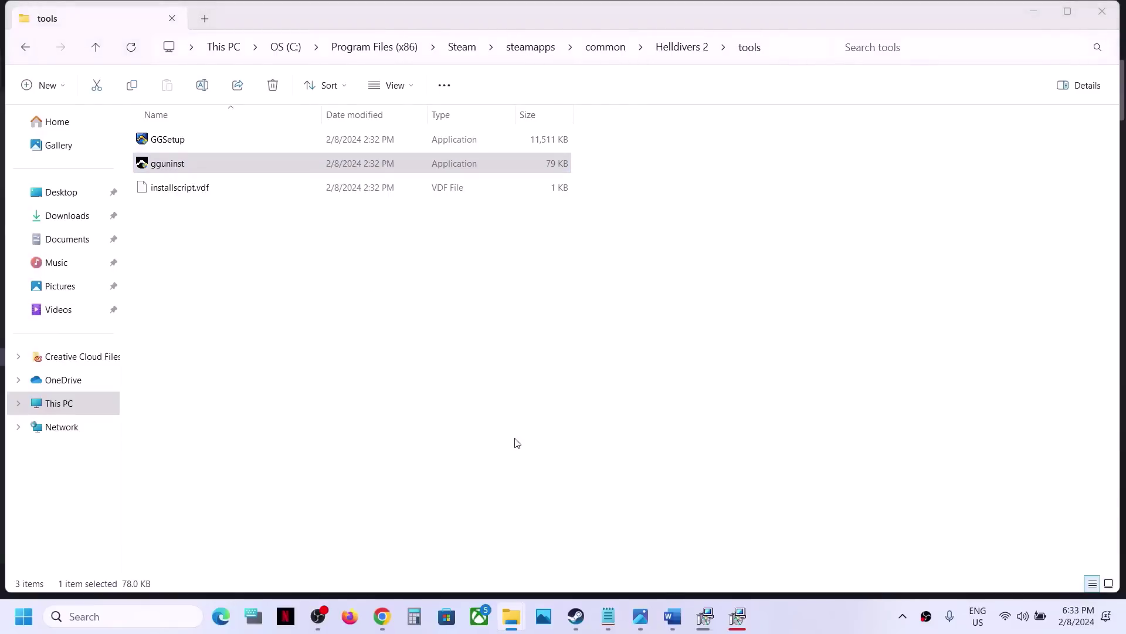
pyautogui.click(621, 378)
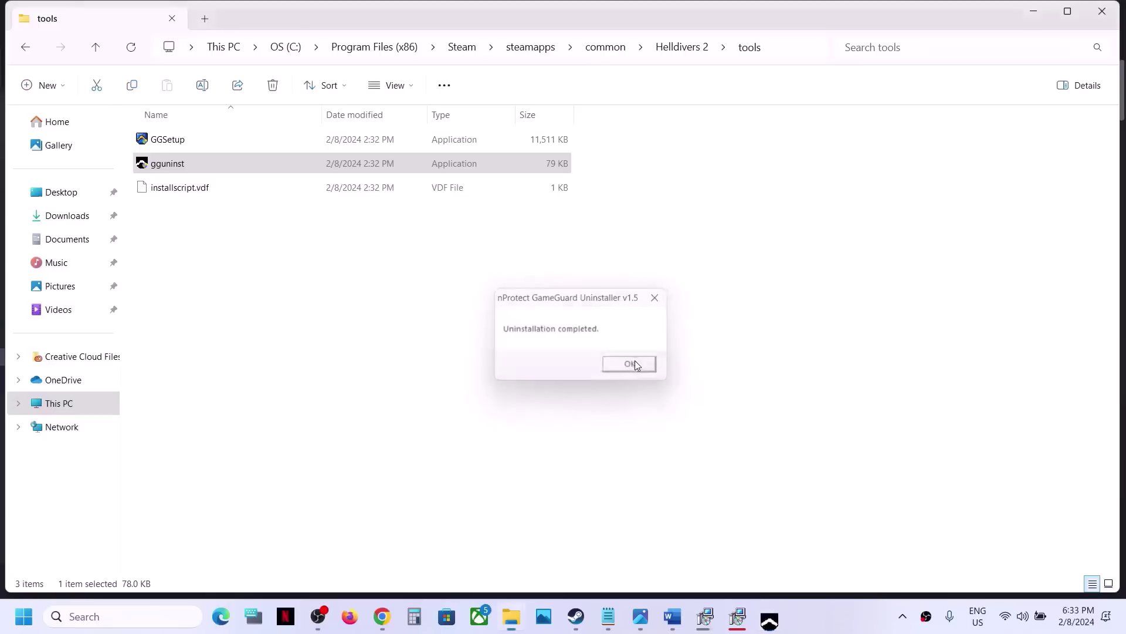
pyautogui.click(634, 363)
# Step: Run GGSetup from the tools folder as administrator to reinstall nProtect GameGuard
pyautogui.click(175, 141)
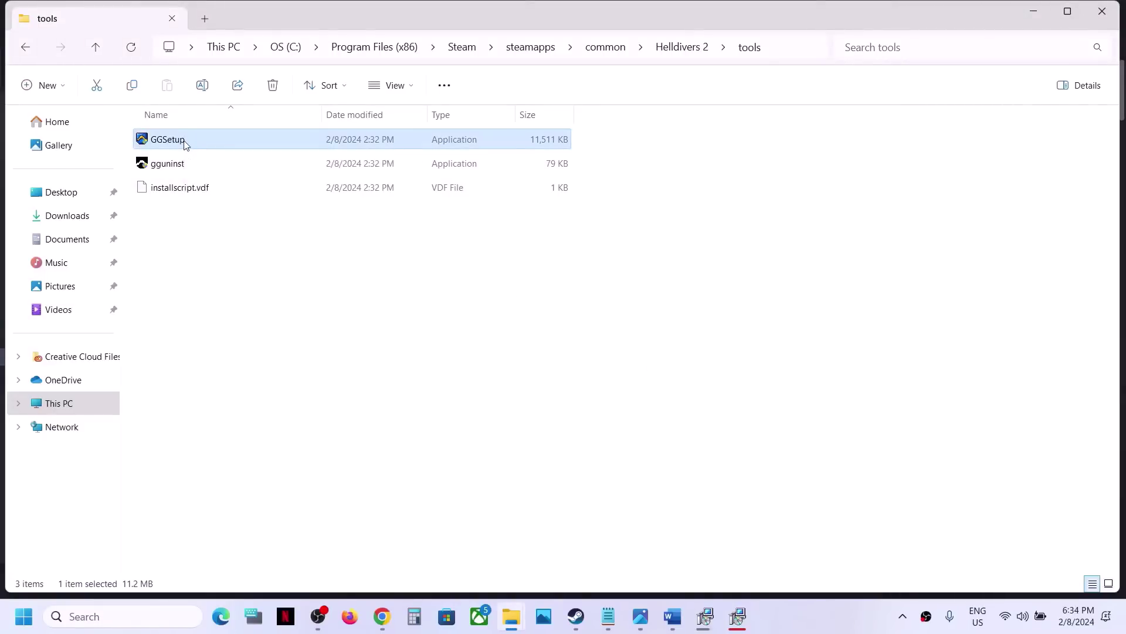
pyautogui.rightClick(183, 143)
pyautogui.click(251, 239)
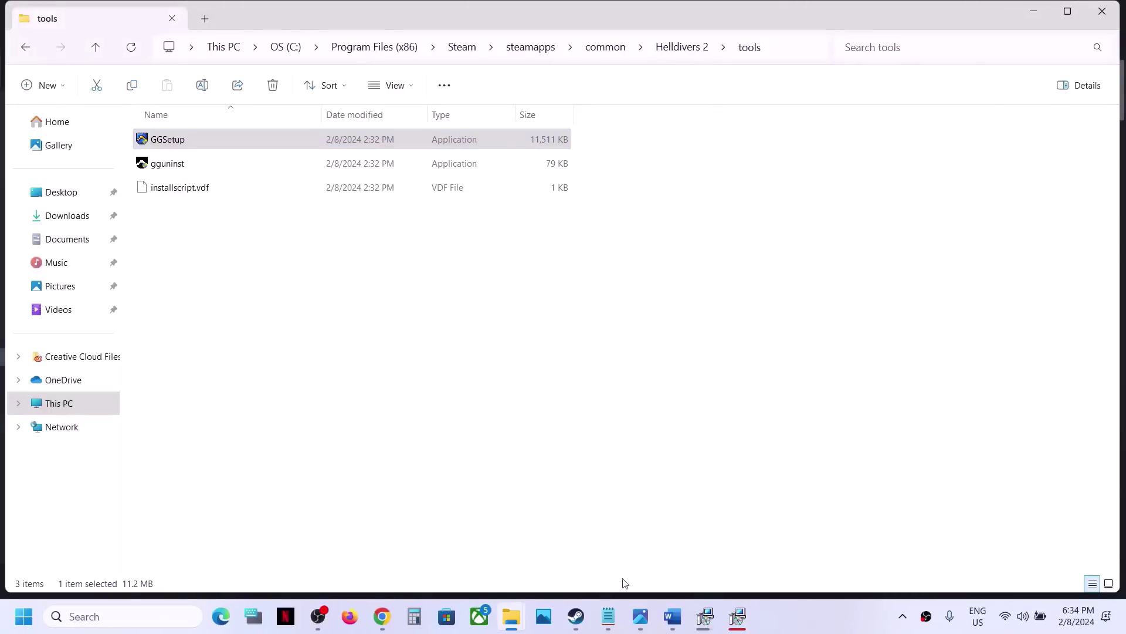
pyautogui.click(571, 621)
pyautogui.click(572, 621)
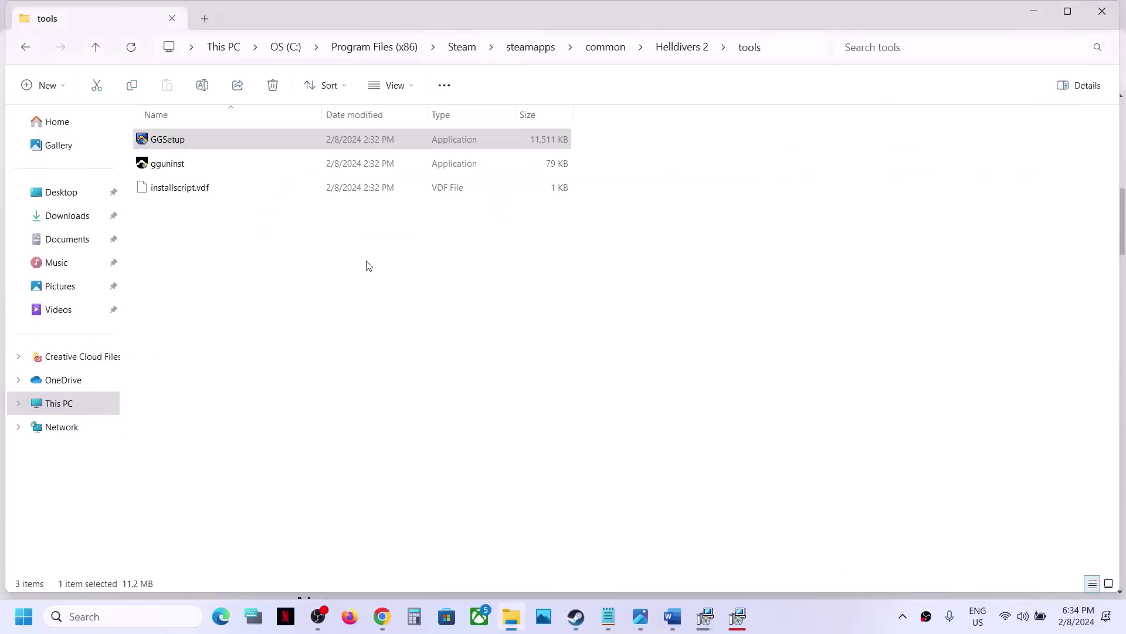
# Step: Run gguninst as administrator again and accept the prompts to uninstall nProtect GameGuard
pyautogui.click(183, 165)
pyautogui.rightClick(183, 165)
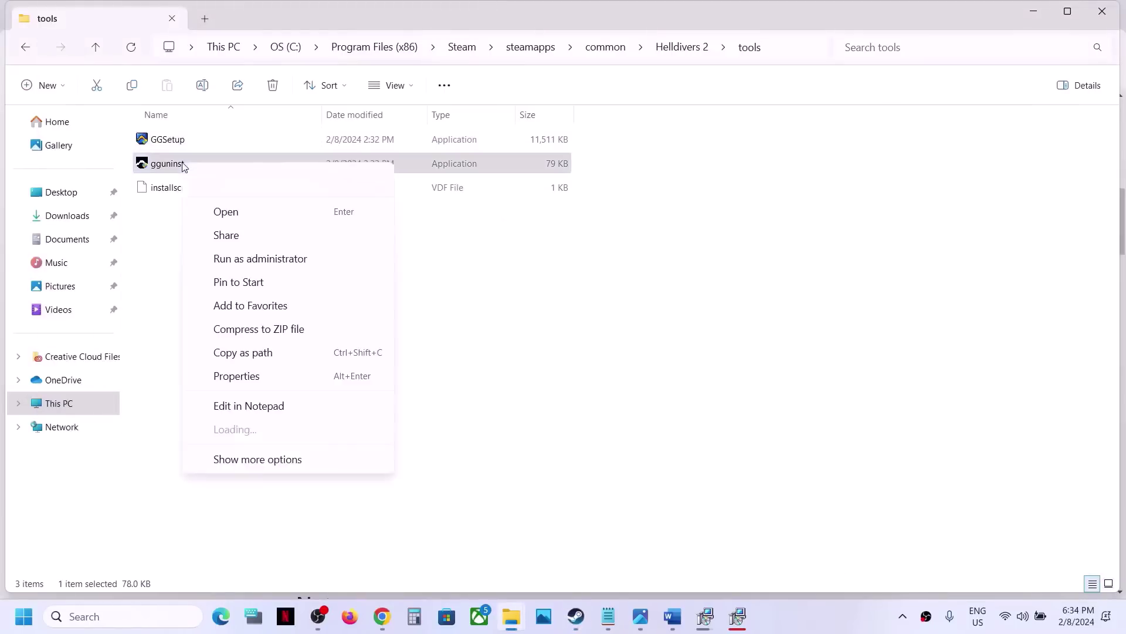
pyautogui.click(276, 257)
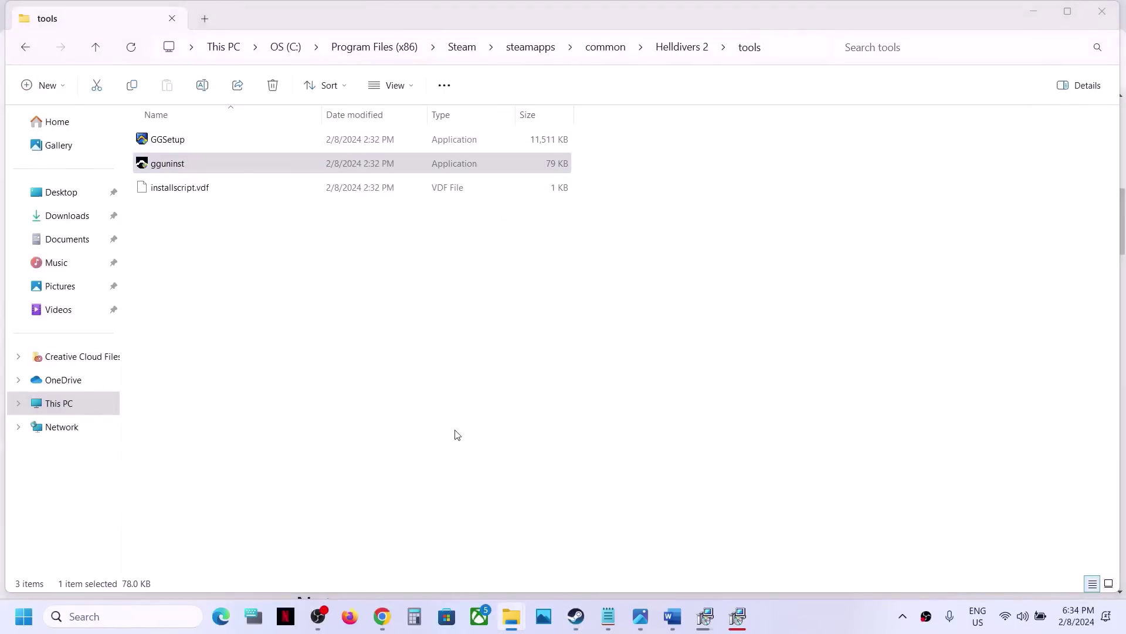
pyautogui.click(620, 375)
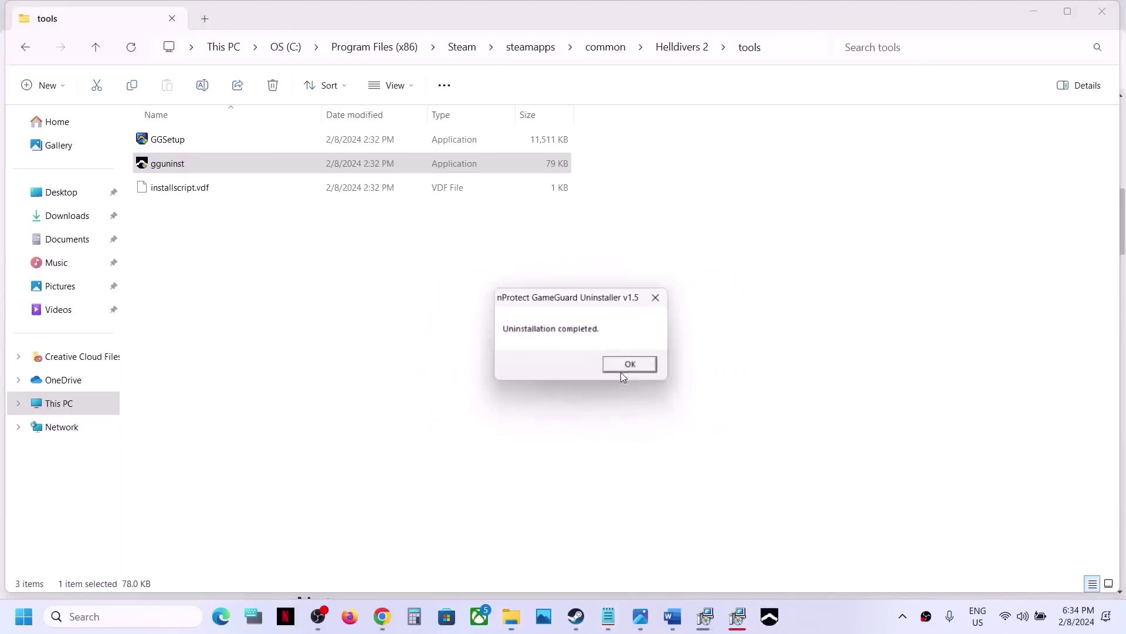
pyautogui.click(624, 368)
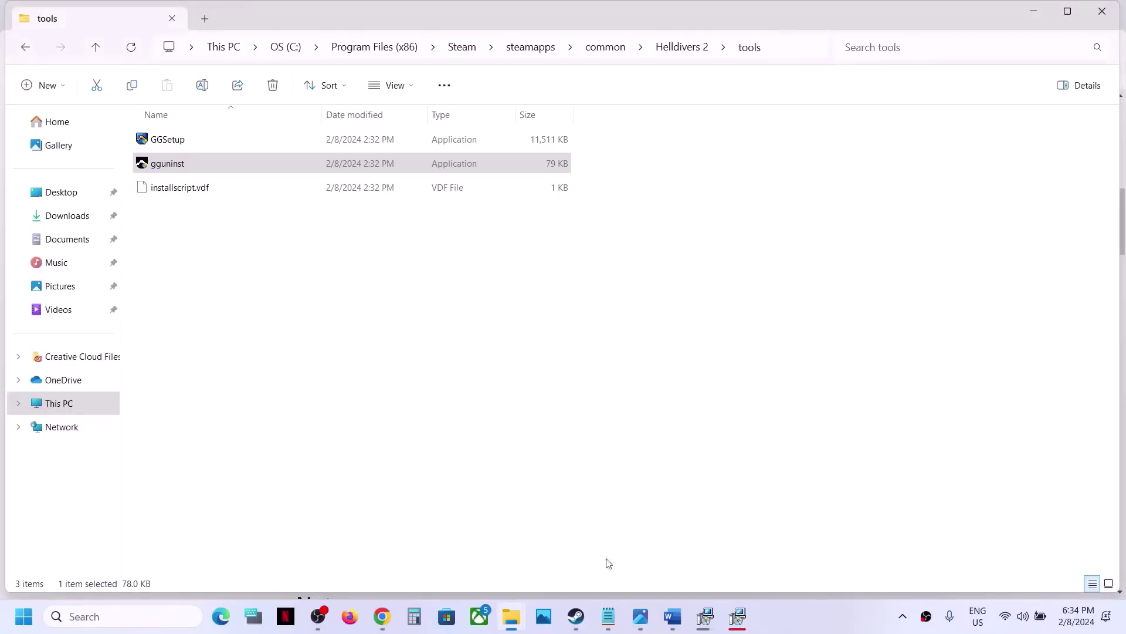
# Step: Switch to Steam, launch HELLDIVERS 2, and return to the library while the game runs
pyautogui.click(576, 616)
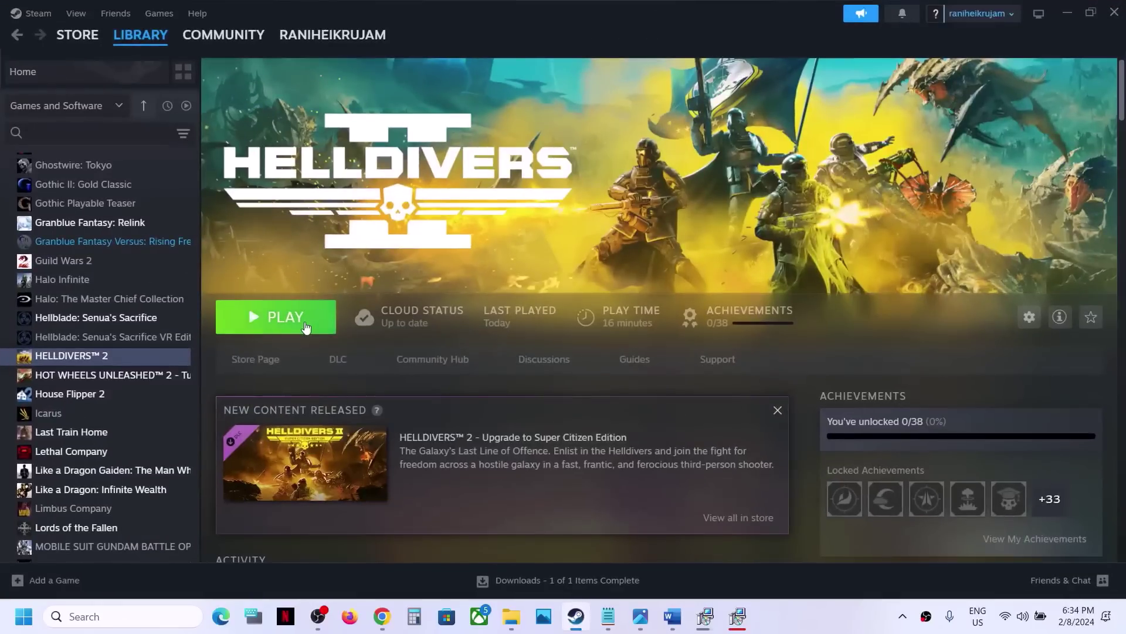
pyautogui.click(304, 327)
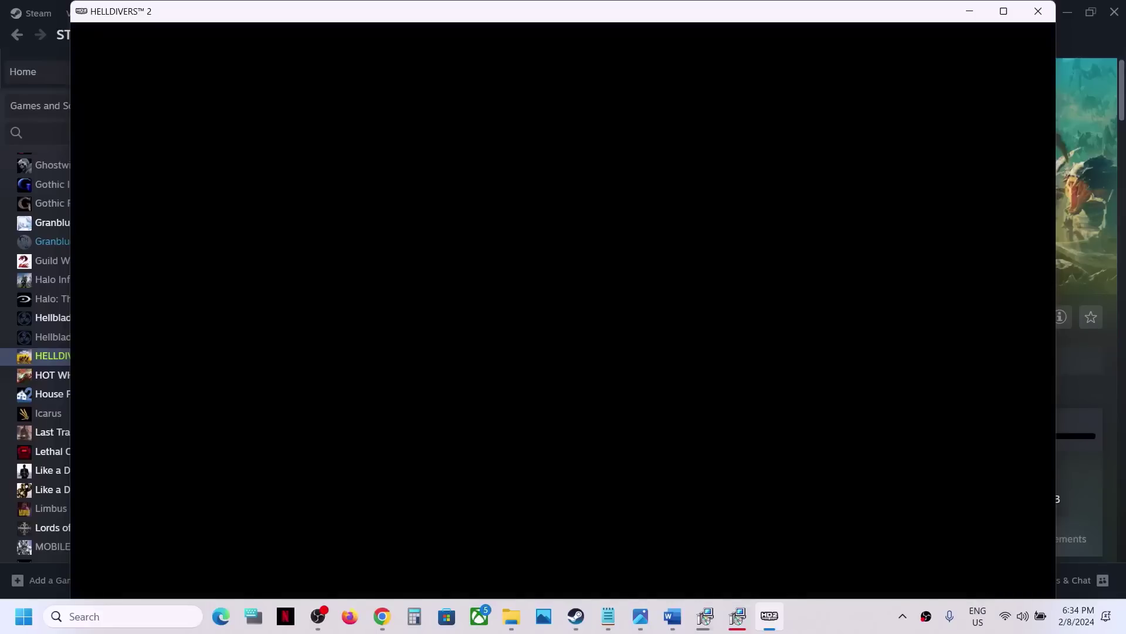
pyautogui.hotkey('alt', 'Tab')
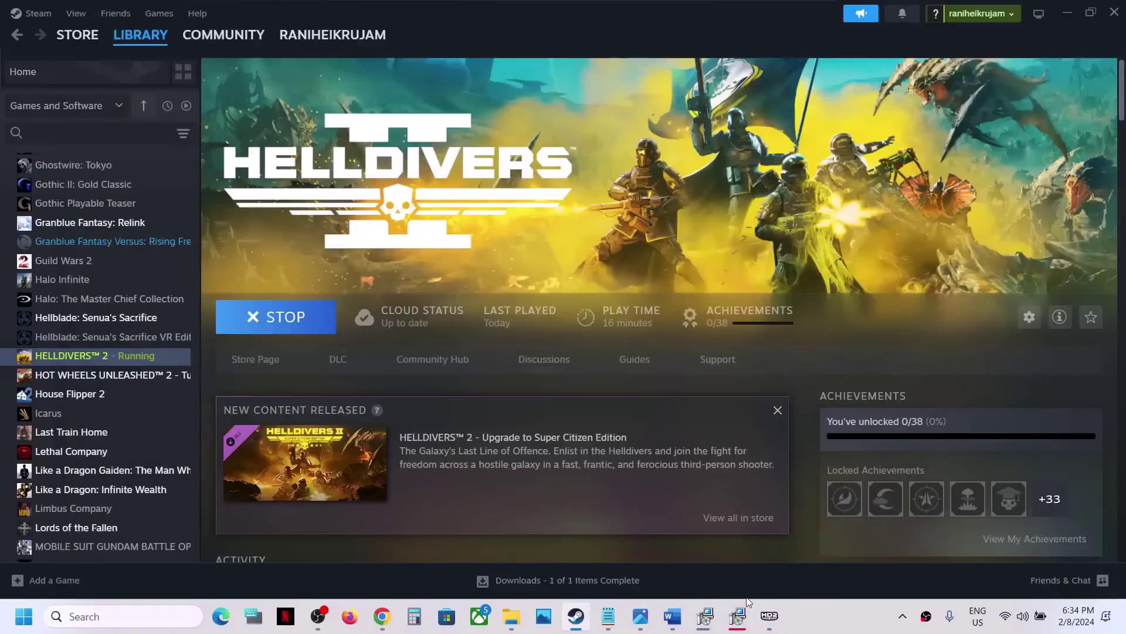
# Step: Switch to the Word document and highlight the Step 8 advice to uncheck DLC in Steam
pyautogui.click(672, 616)
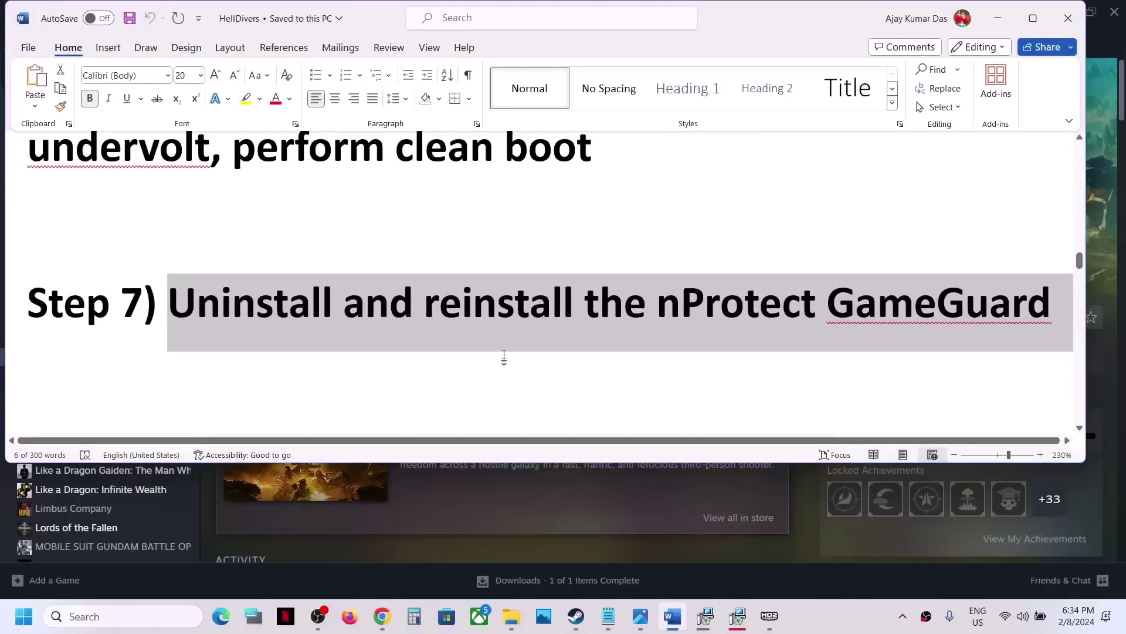
pyautogui.scroll(-2, 434, 354)
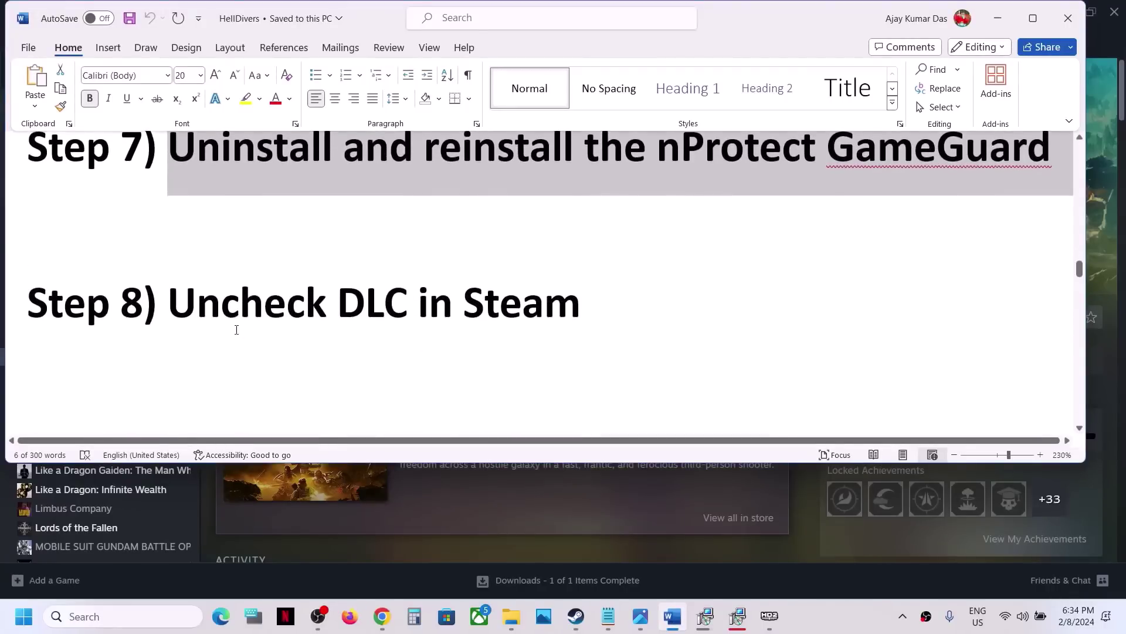
pyautogui.moveTo(184, 305); pyautogui.dragTo(580, 306)
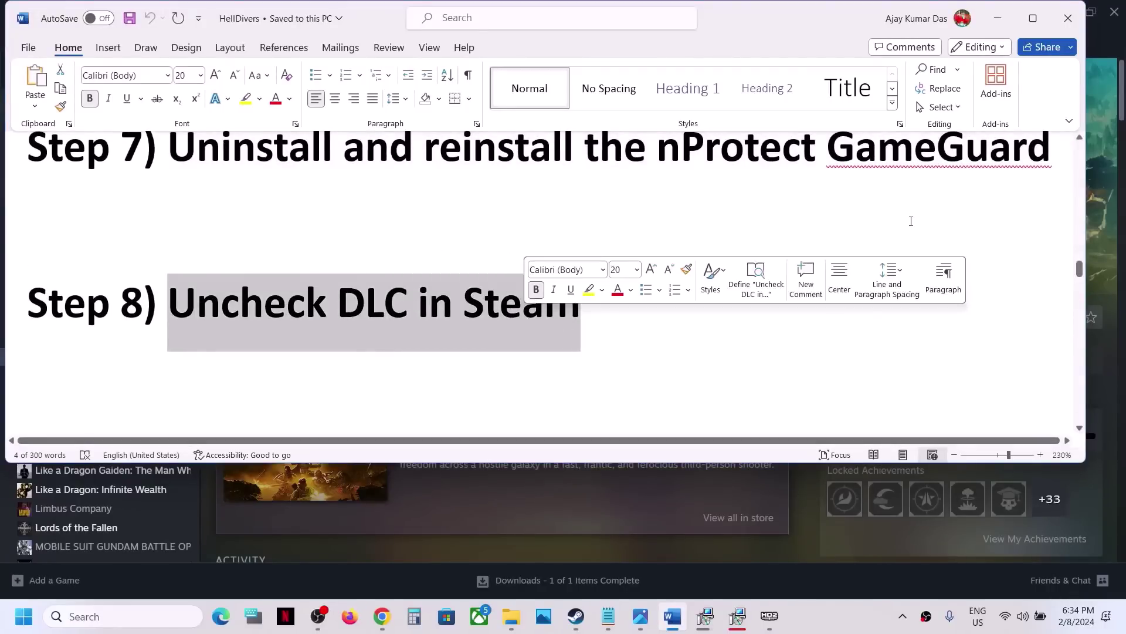
# Step: Minimize the document and close the HELLDIVERS 2 game window
pyautogui.click(997, 18)
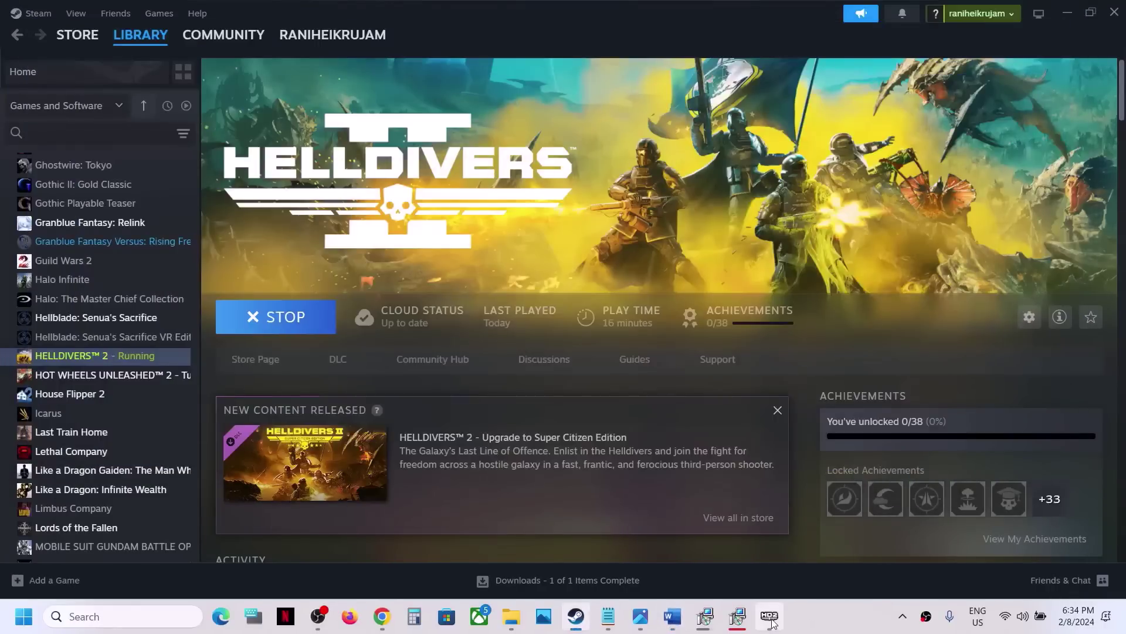
pyautogui.click(770, 619)
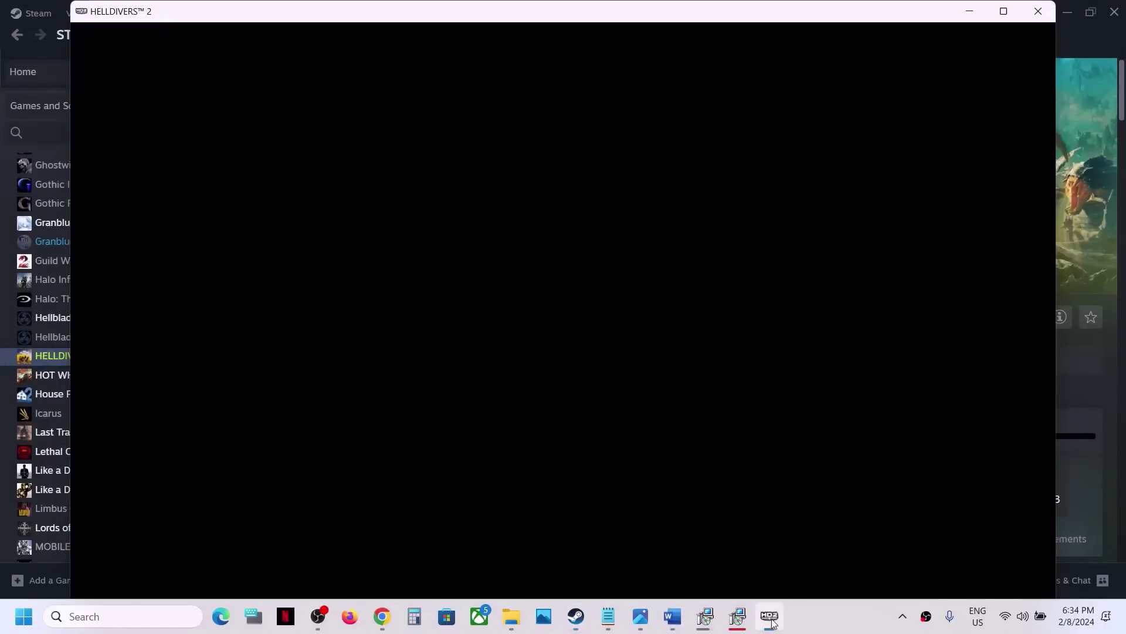
pyautogui.click(1039, 11)
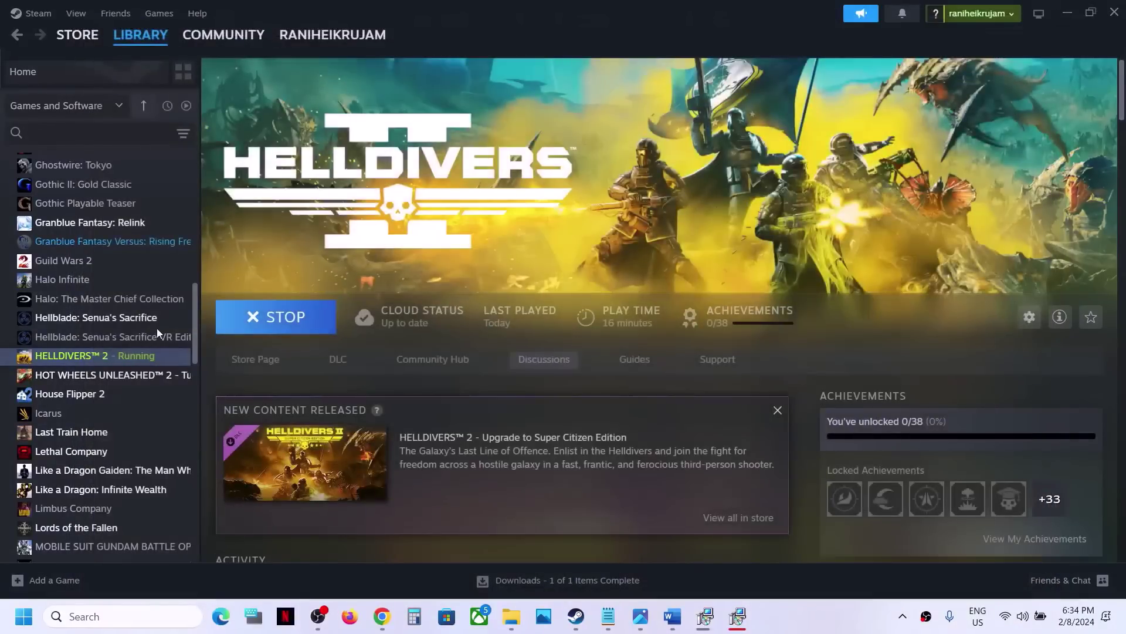
# Step: Open the DLC list in the HELLDIVERS 2 properties, uncheck the Pre-purchase Entitlement, and close the properties
pyautogui.rightClick(98, 358)
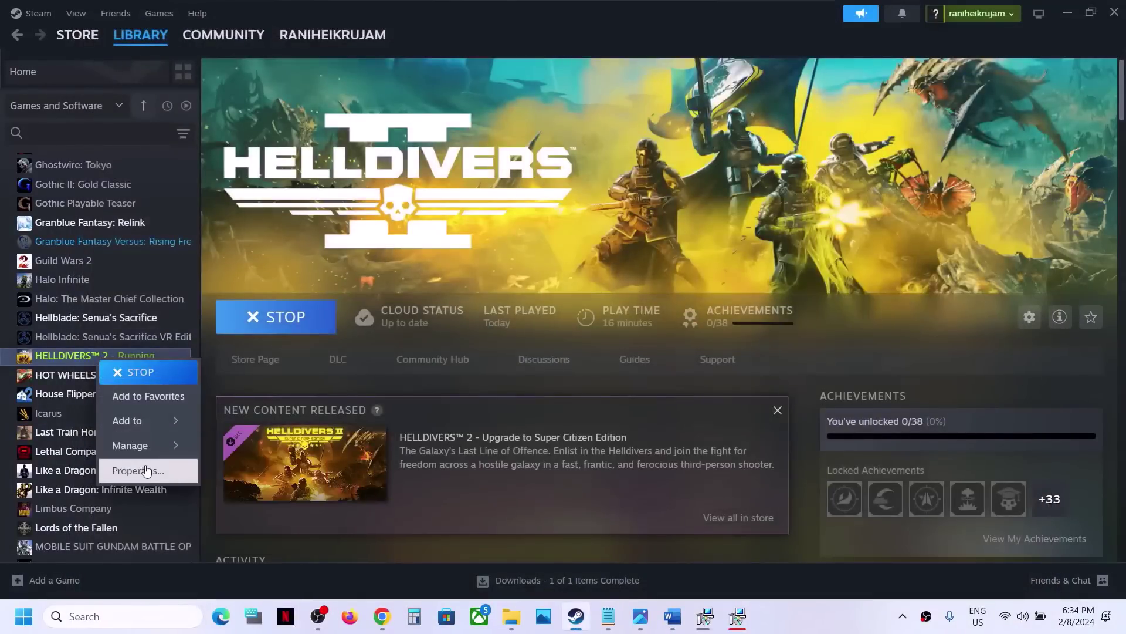
pyautogui.click(150, 470)
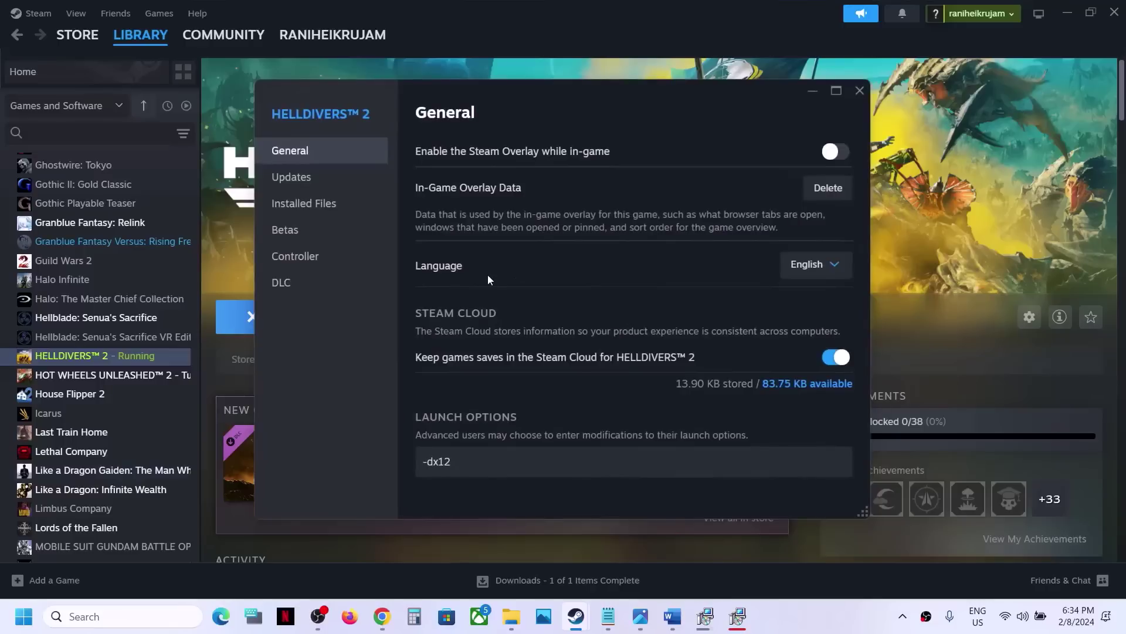
pyautogui.click(323, 288)
pyautogui.scroll(-1, 549, 331)
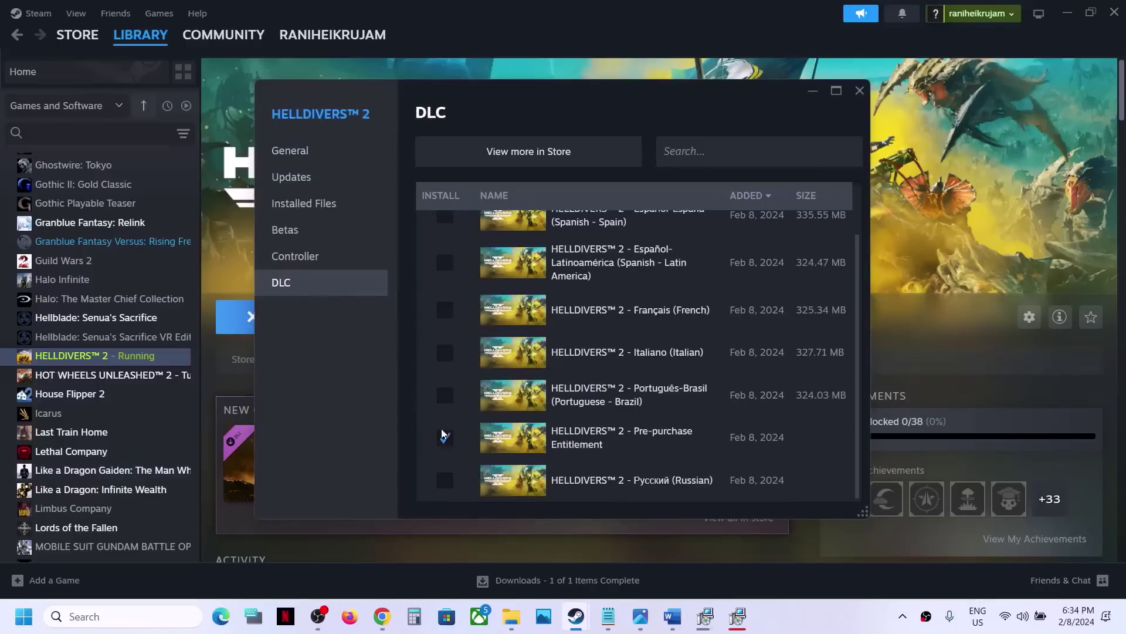
pyautogui.scroll(1, 437, 234)
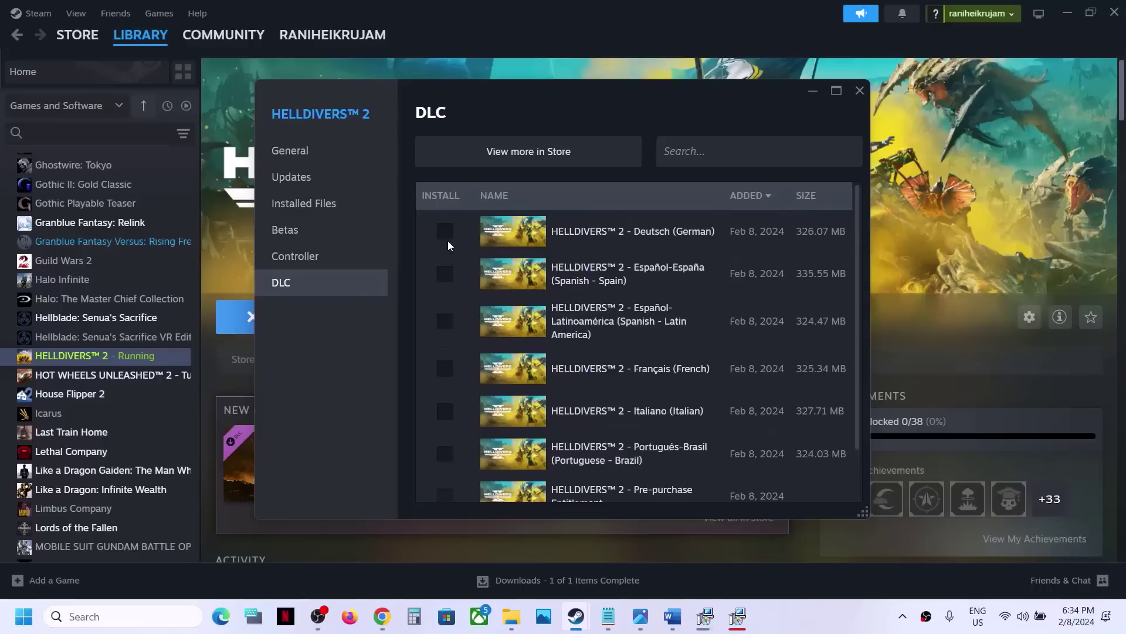
pyautogui.click(860, 91)
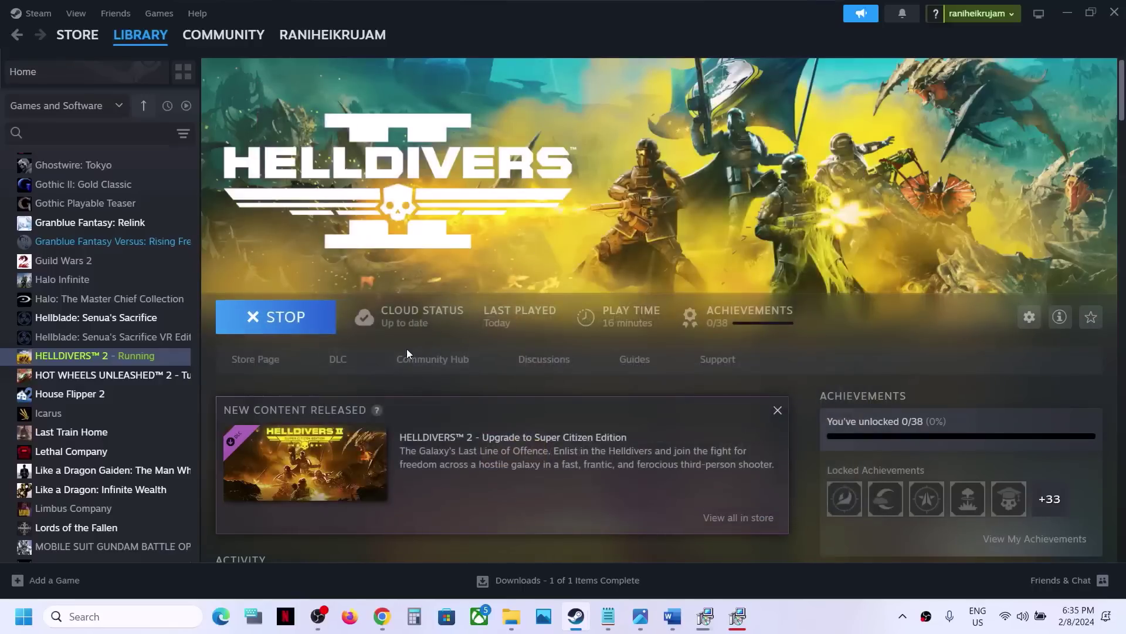
# Step: Check the Step 8 text in the Word document, and reopen the HELLDIVERS 2 DLC list in Steam
pyautogui.click(672, 617)
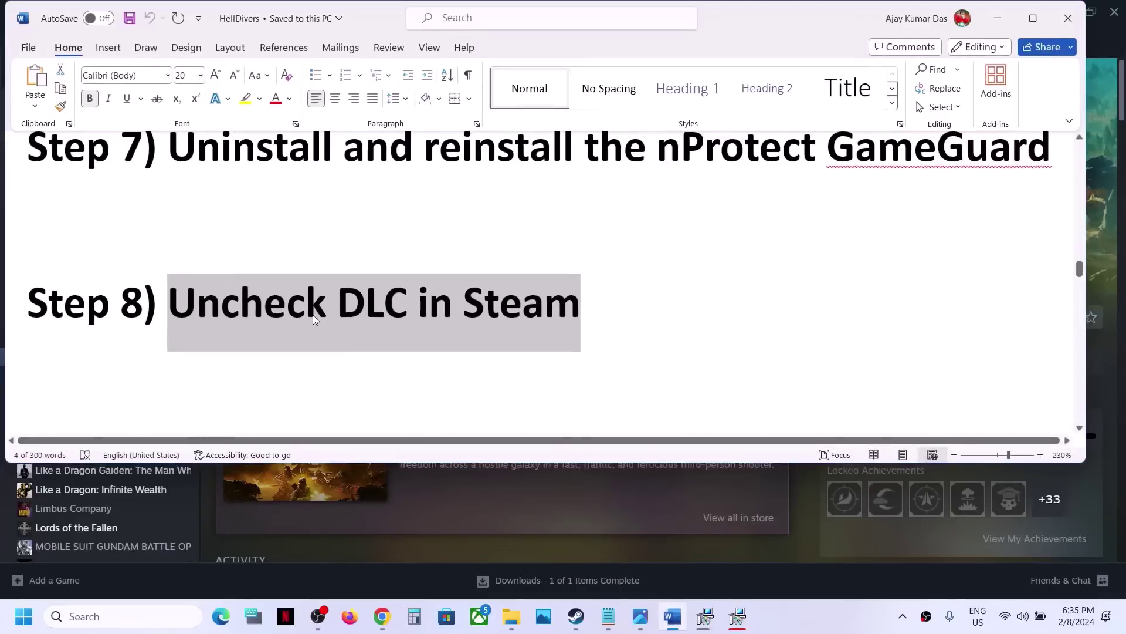
pyautogui.click(997, 18)
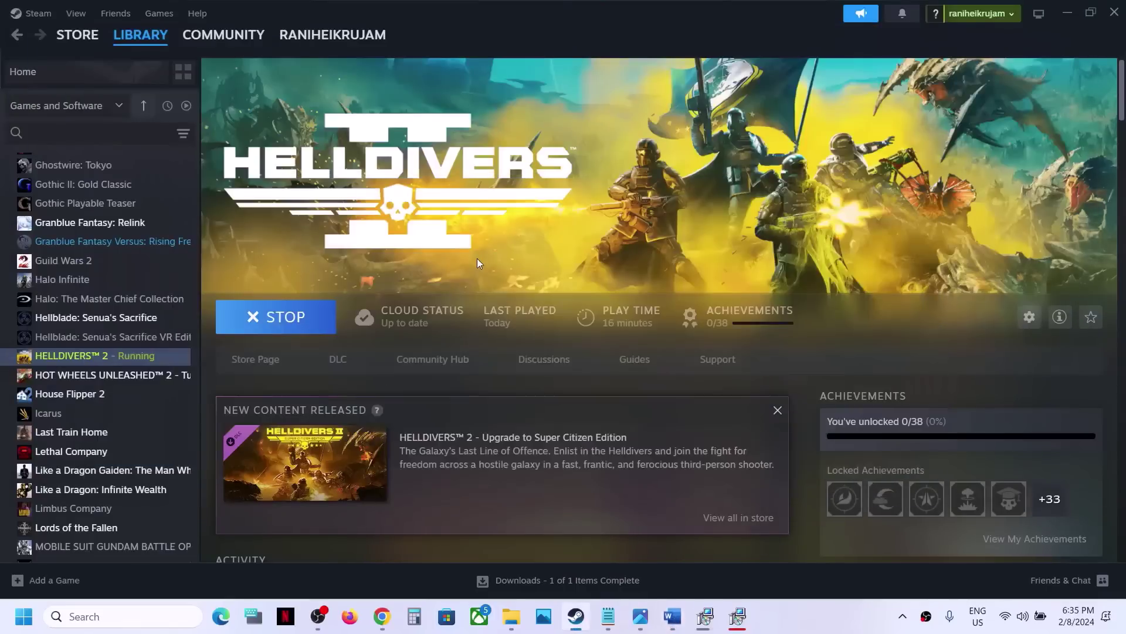
pyautogui.rightClick(161, 357)
pyautogui.click(188, 467)
pyautogui.click(301, 282)
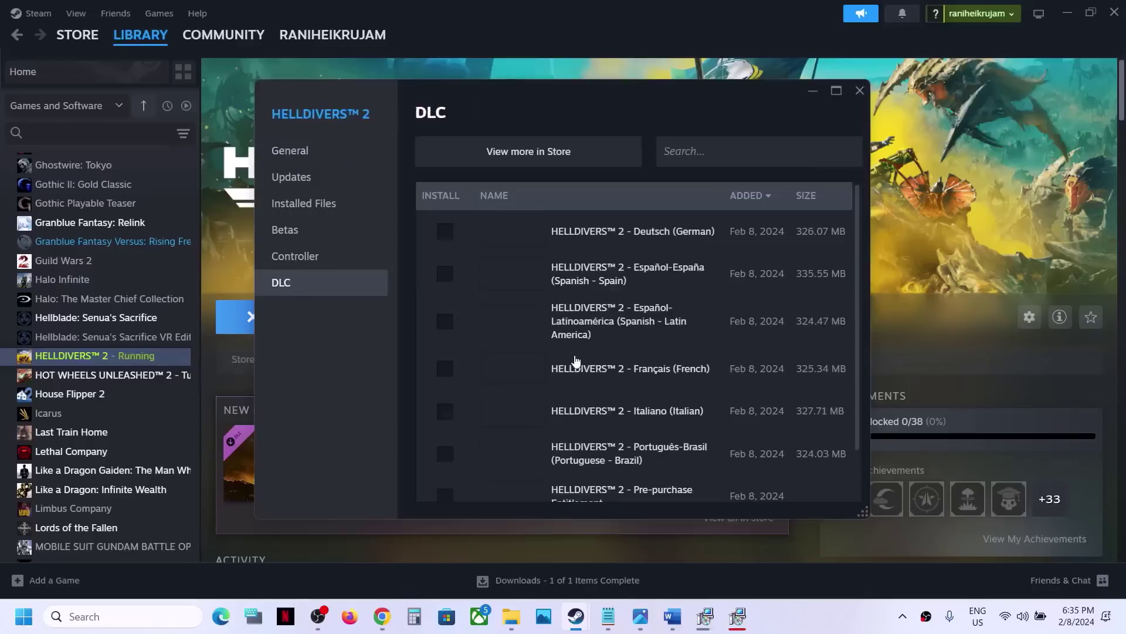
# Step: Review the unchecked entries in the HELLDIVERS 2 DLC list, and close the properties window
pyautogui.scroll(-1, 587, 376)
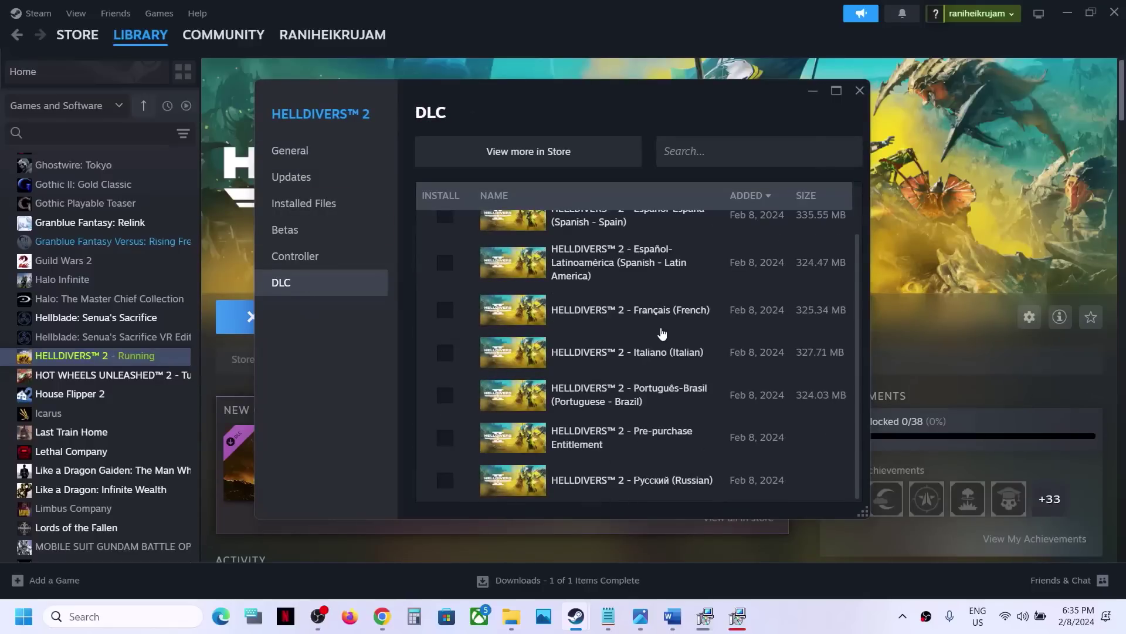
pyautogui.scroll(1, 662, 334)
pyautogui.scroll(-1, 663, 334)
pyautogui.click(860, 91)
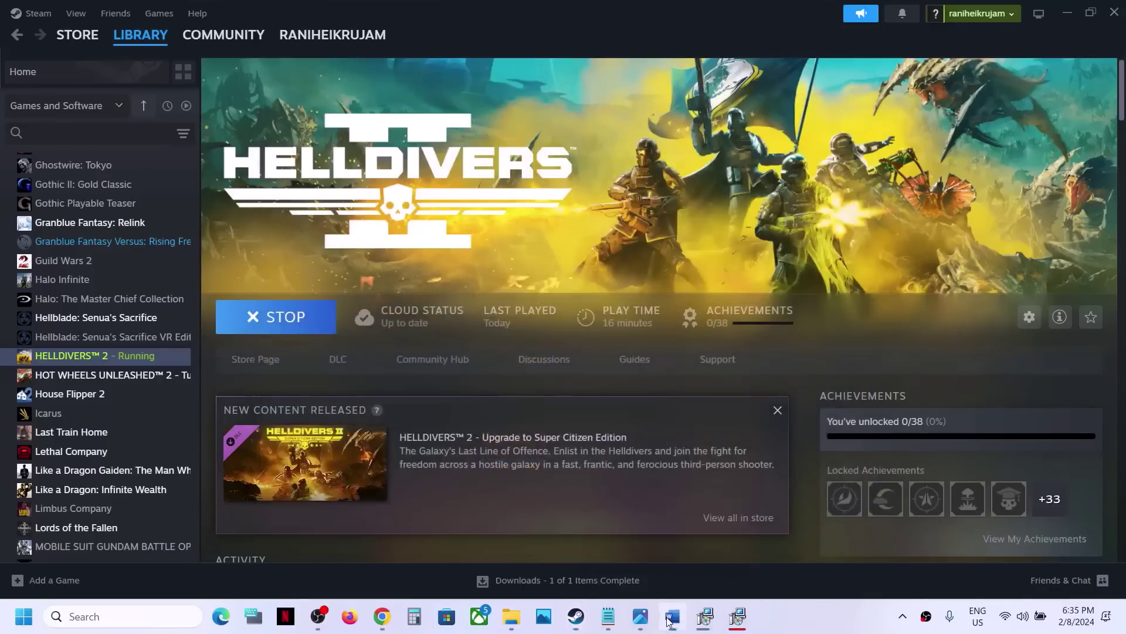
# Step: Switch to the Word document and highlight the Step 9 advice to verify the game files
pyautogui.click(673, 616)
pyautogui.scroll(-4, 455, 343)
pyautogui.scroll(1, 455, 343)
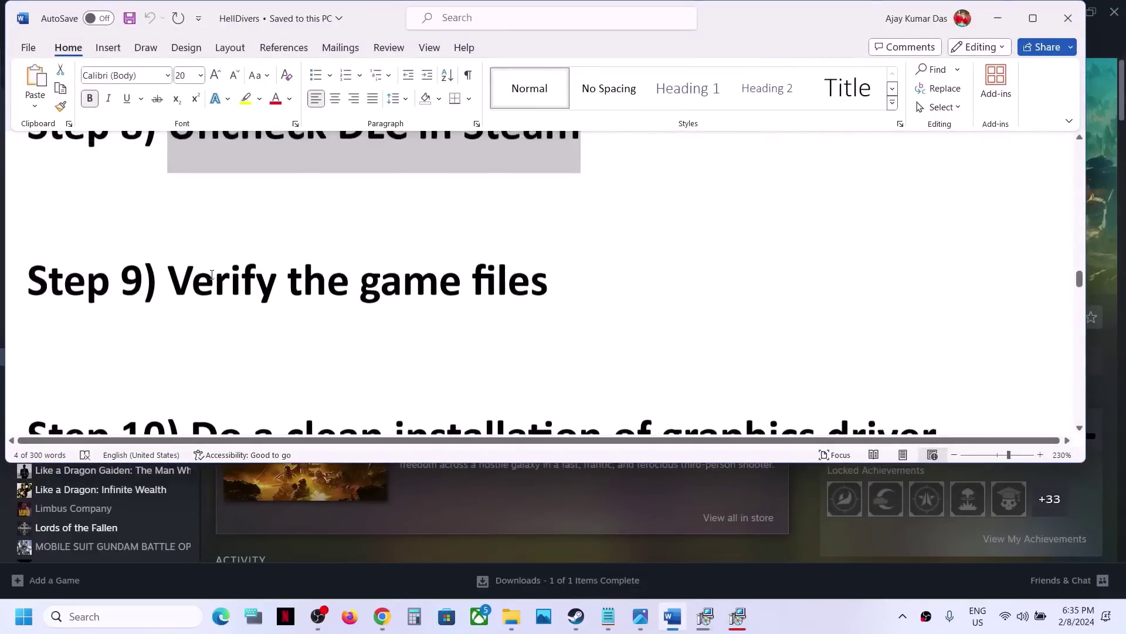
pyautogui.moveTo(199, 275); pyautogui.dragTo(548, 283)
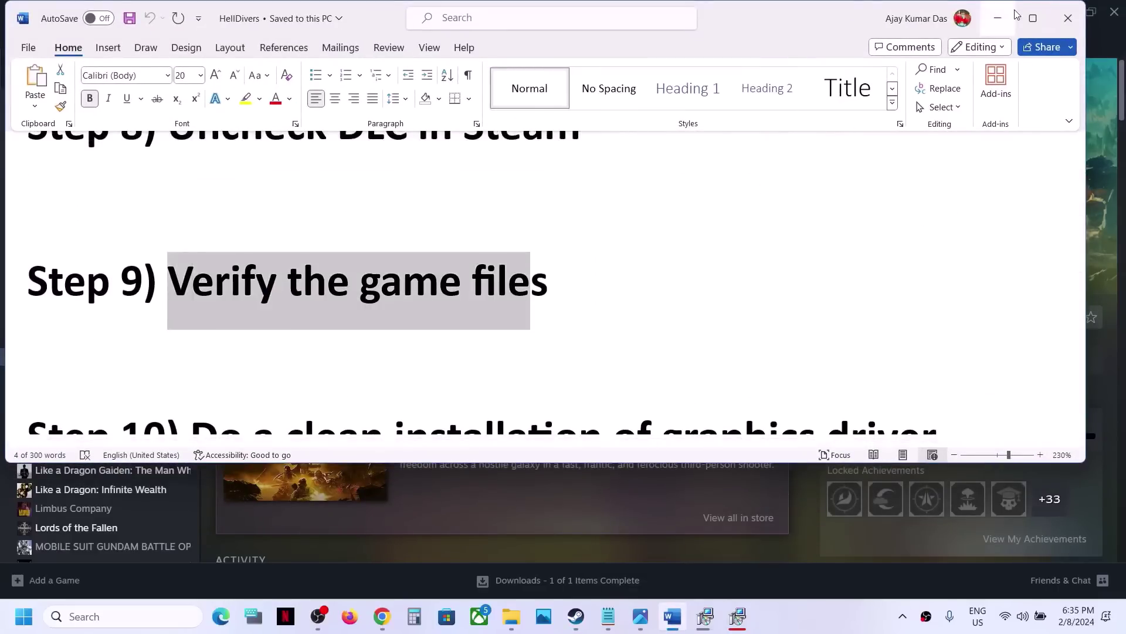
# Step: Minimize the document, view the file verification option under Installed Files in the HELLDIVERS 2 properties, and close the properties
pyautogui.click(997, 18)
pyautogui.rightClick(81, 359)
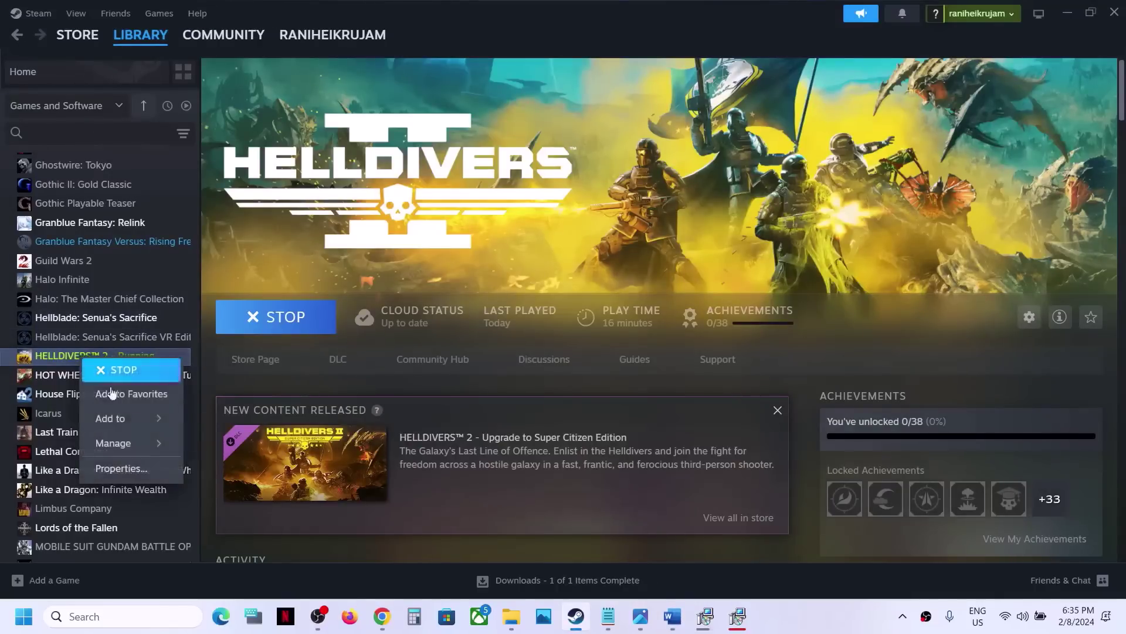
pyautogui.click(119, 463)
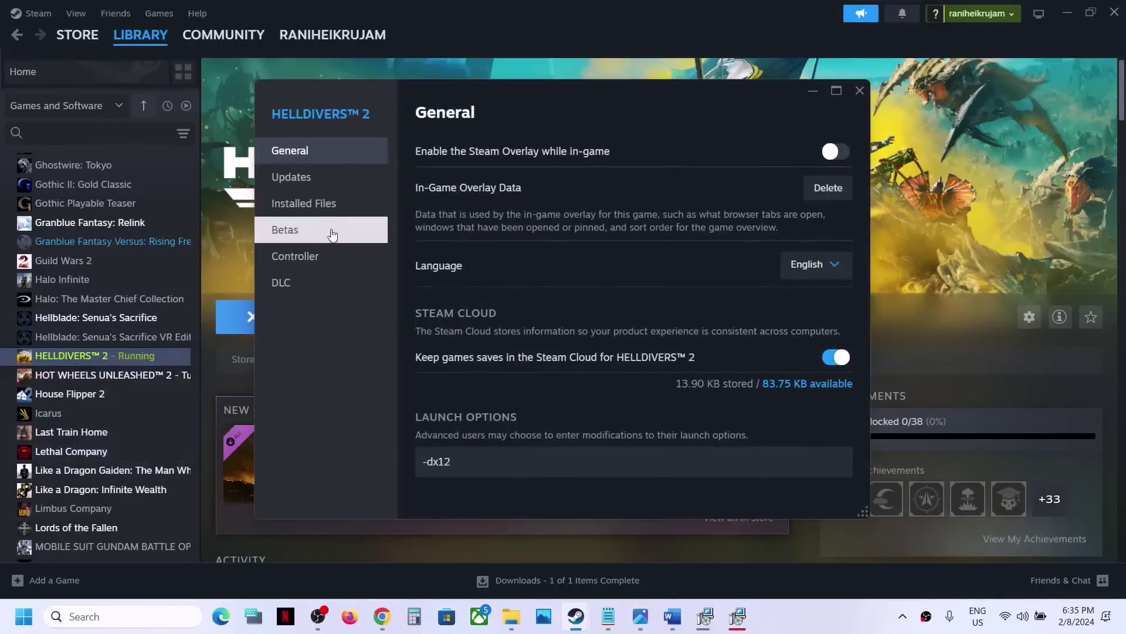
pyautogui.click(328, 210)
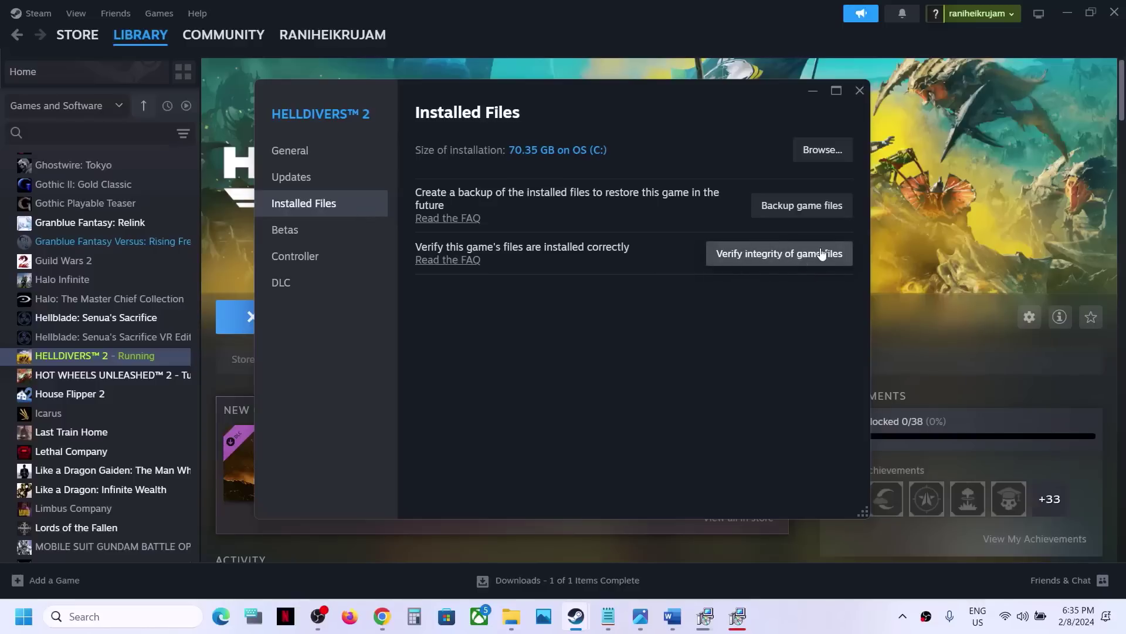
pyautogui.click(859, 90)
# Step: Return to the Word document and highlight the Step 10 advice on clean graphics driver installation and its NVIDIA and AMD links
pyautogui.click(672, 616)
pyautogui.scroll(-3, 445, 358)
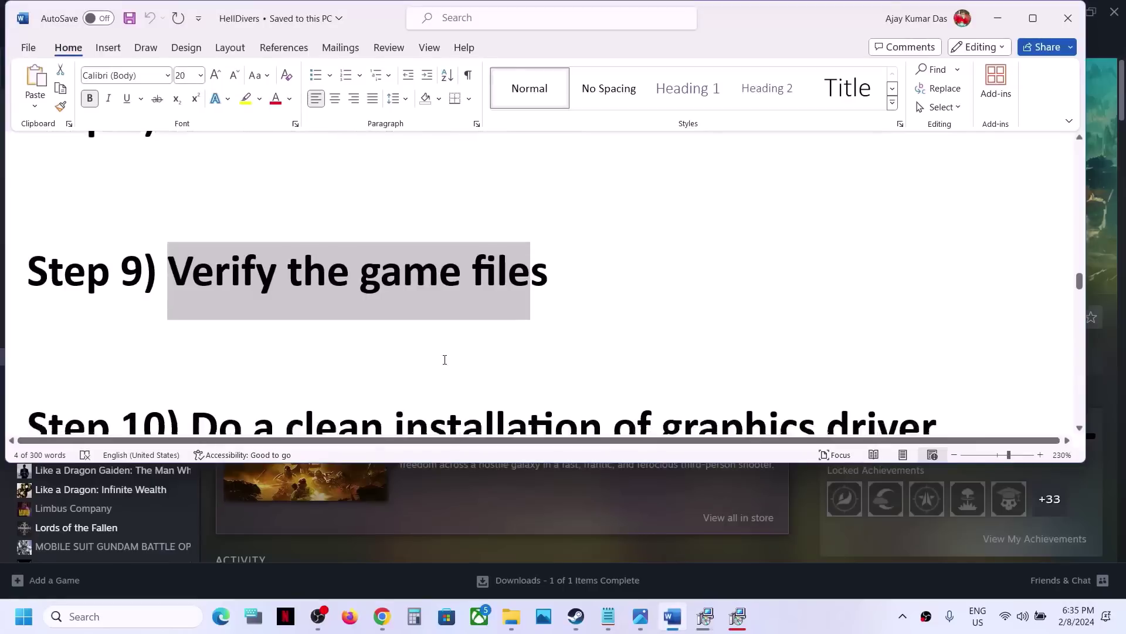
pyautogui.scroll(-2, 444, 358)
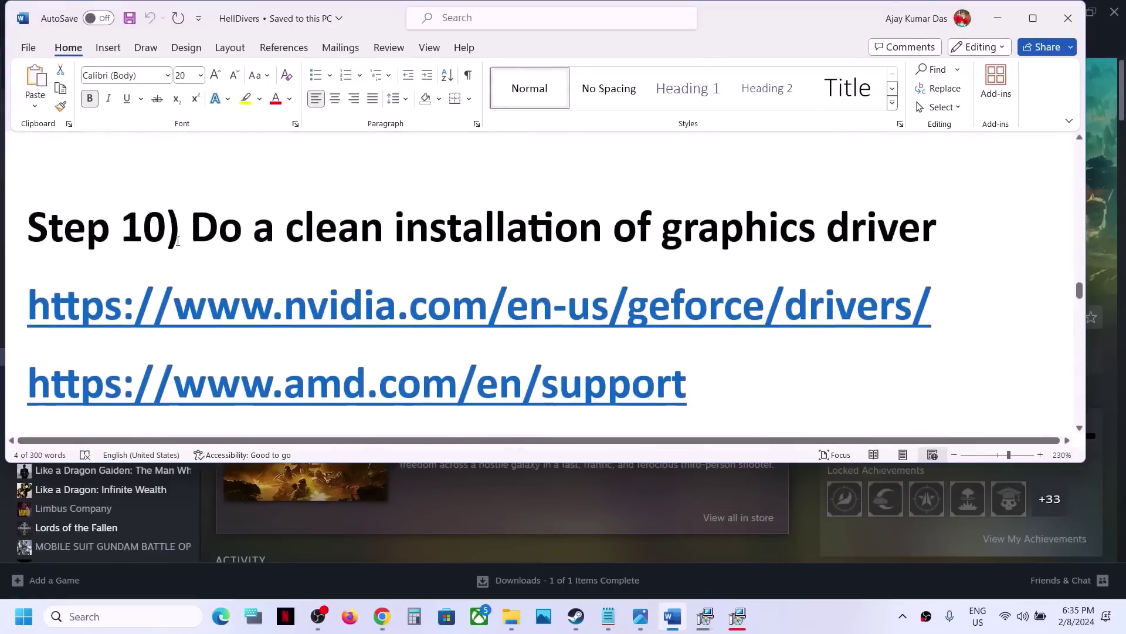
pyautogui.moveTo(207, 235); pyautogui.dragTo(621, 302)
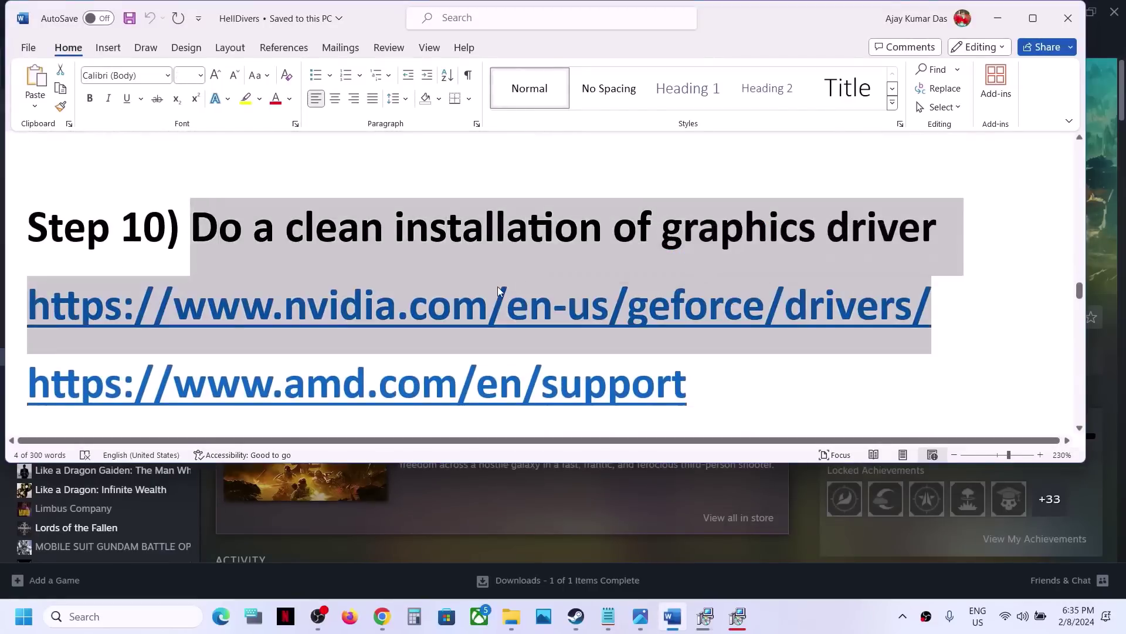
pyautogui.click(507, 304)
pyautogui.moveTo(306, 305); pyautogui.dragTo(453, 305)
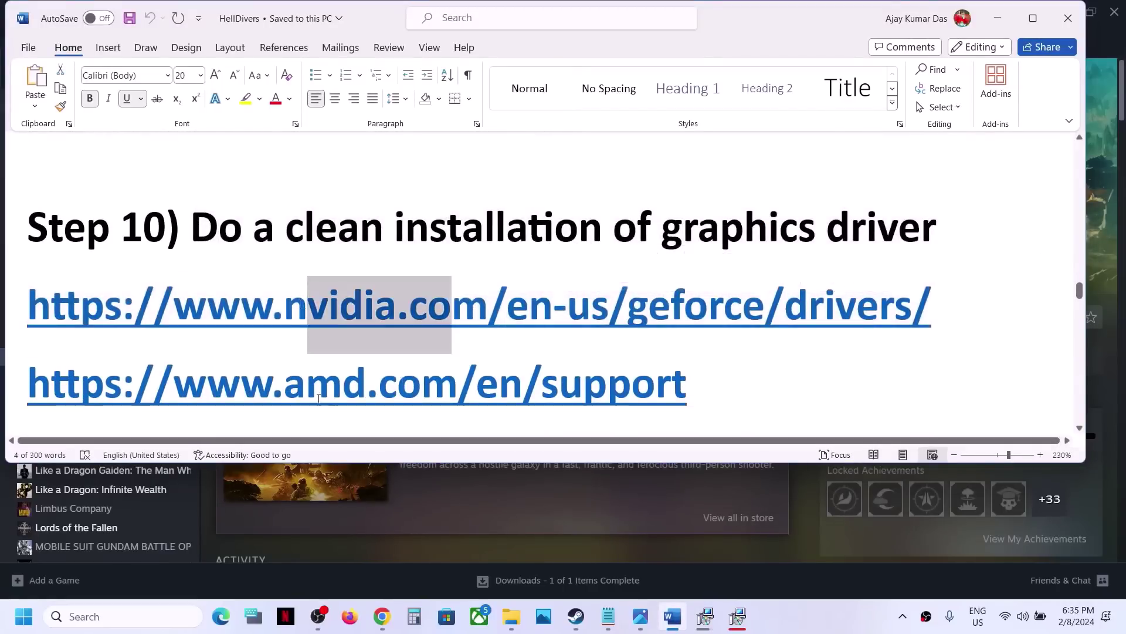
pyautogui.moveTo(305, 385); pyautogui.dragTo(505, 387)
pyautogui.moveTo(322, 304); pyautogui.dragTo(628, 305)
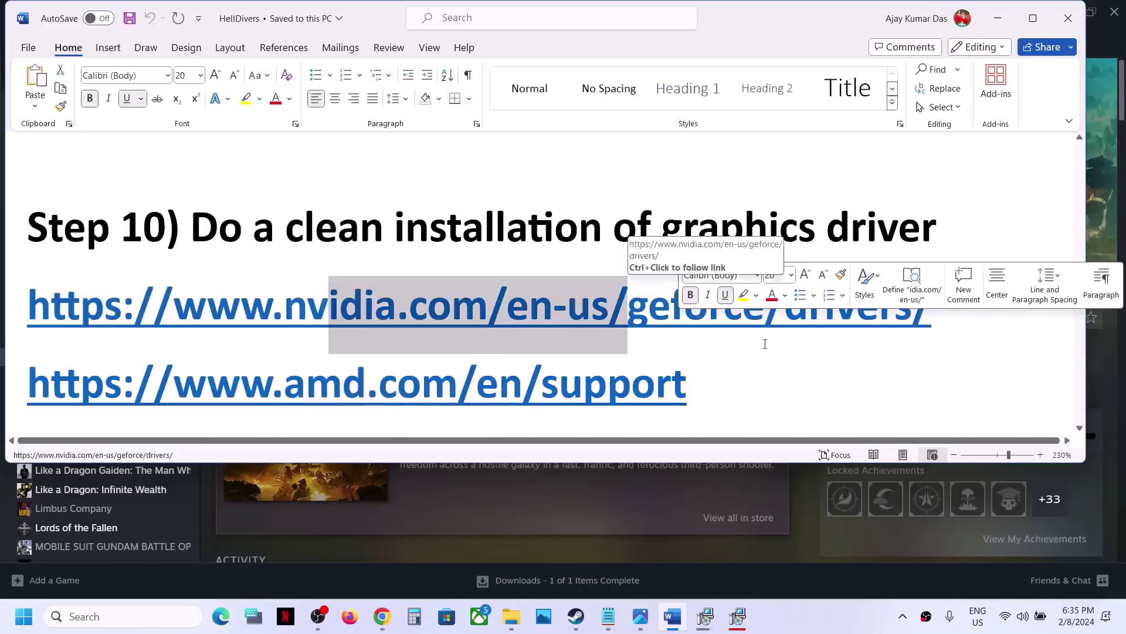
# Step: Follow the NVIDIA drivers link and select GeForce, GeForce RTX 30 Series (Notebooks) and GeForce RTX 3050 Laptop GPU in the manual driver search
pyautogui.keyDown('ctrl'); pyautogui.click(622, 305); pyautogui.keyUp('ctrl')
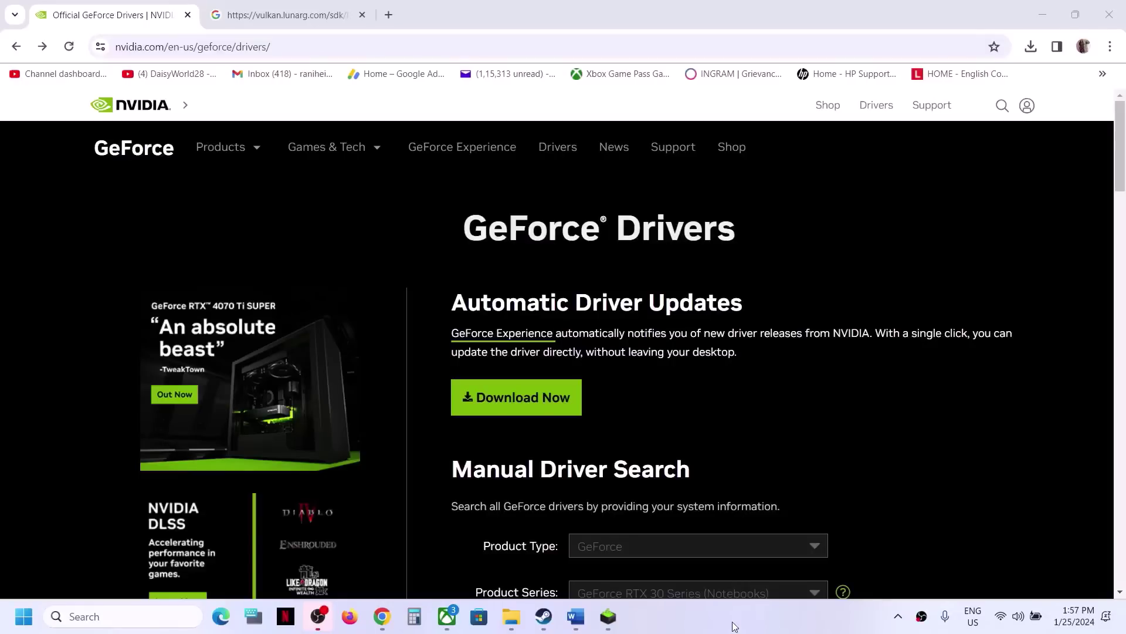
pyautogui.scroll(-5, 671, 412)
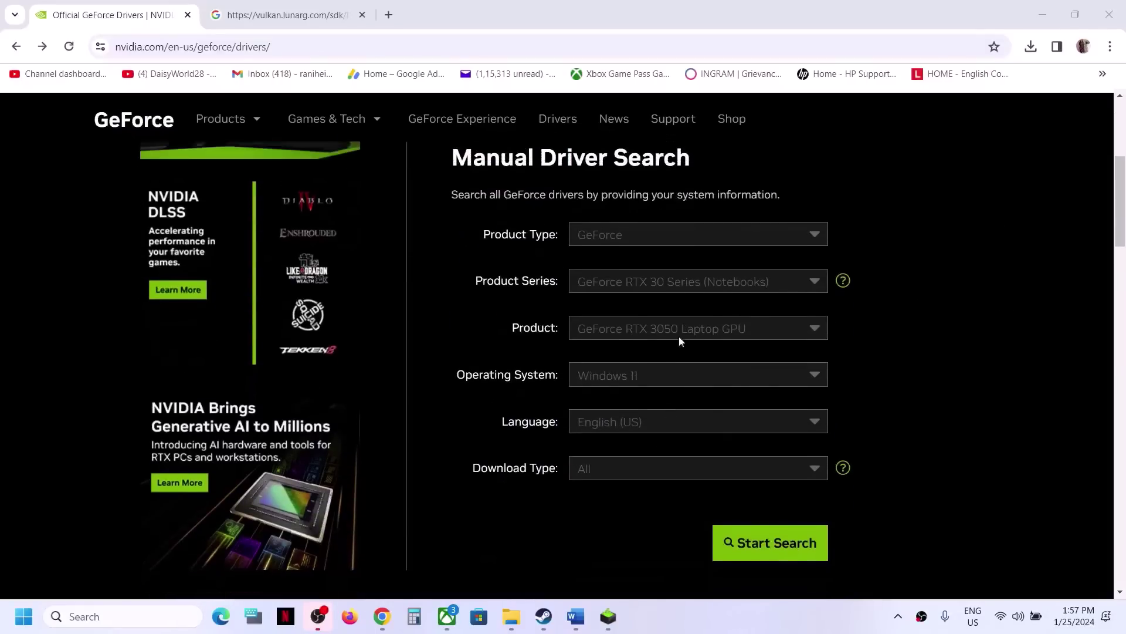
pyautogui.click(654, 241)
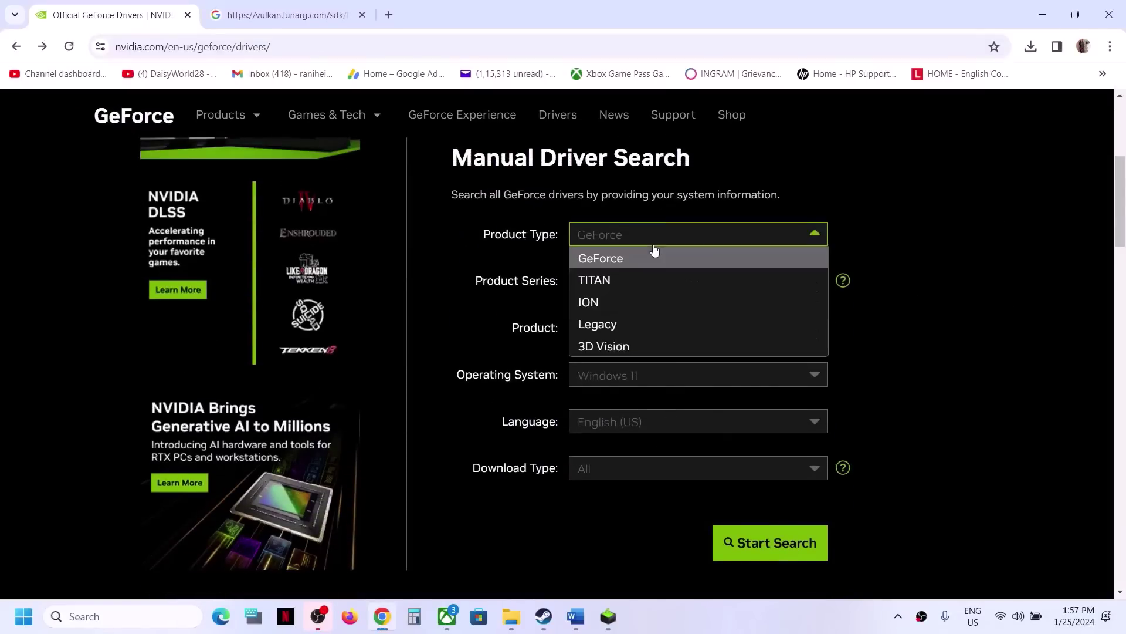
pyautogui.moveTo(515, 281); pyautogui.dragTo(630, 283)
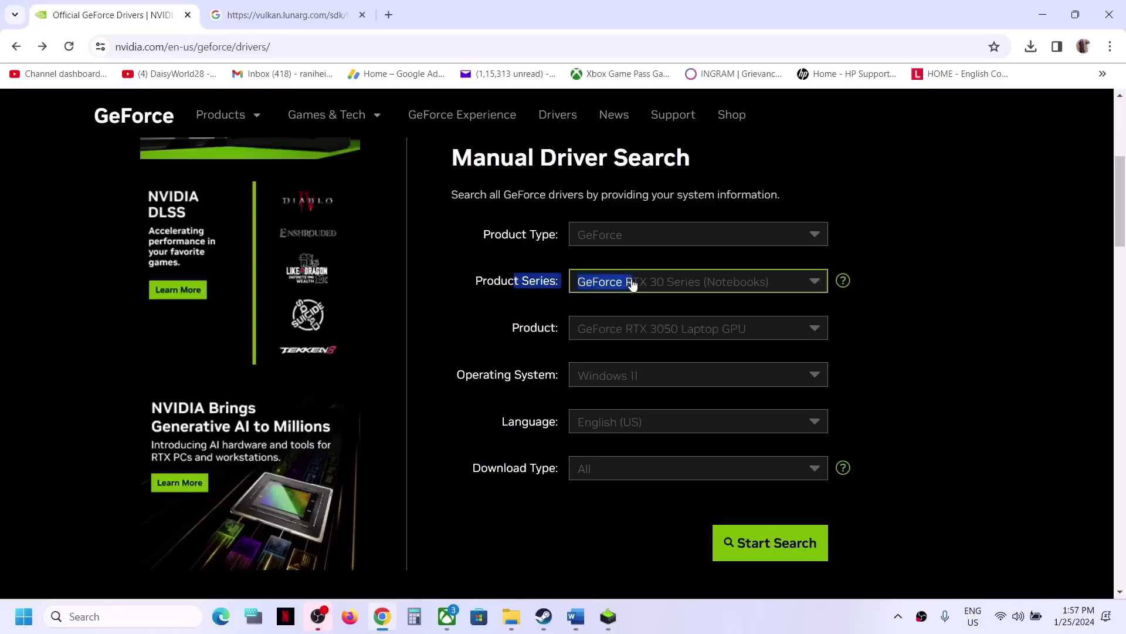
pyautogui.click(632, 284)
pyautogui.click(675, 349)
pyautogui.click(631, 329)
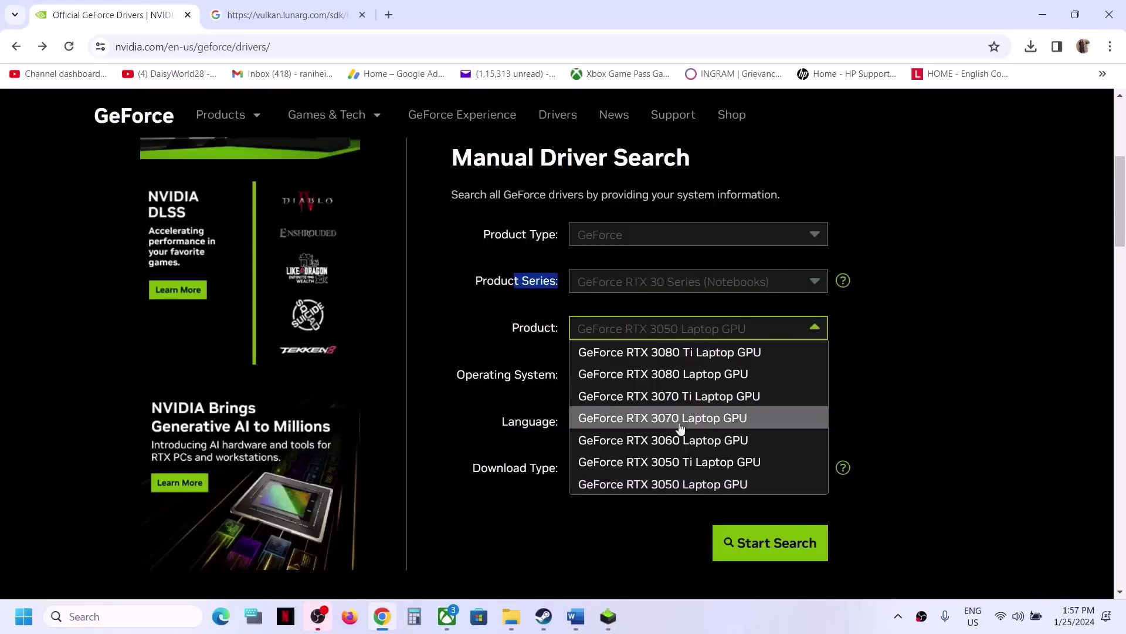
pyautogui.click(665, 486)
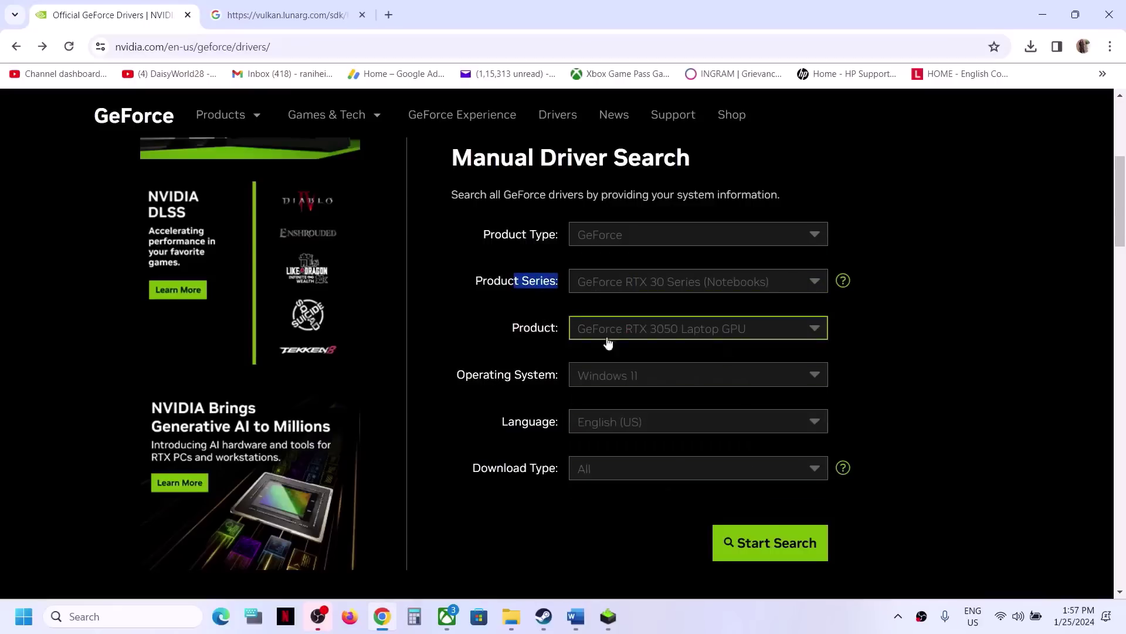
# Step: Set the operating system to Windows 11 and run the manual driver search
pyautogui.click(534, 326)
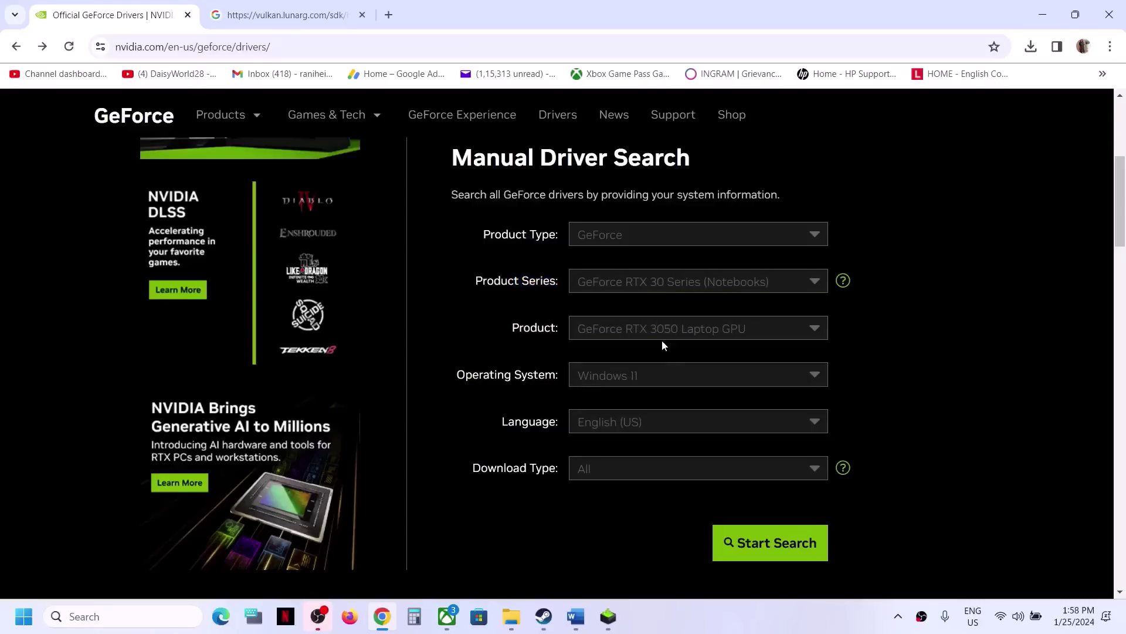
pyautogui.click(649, 380)
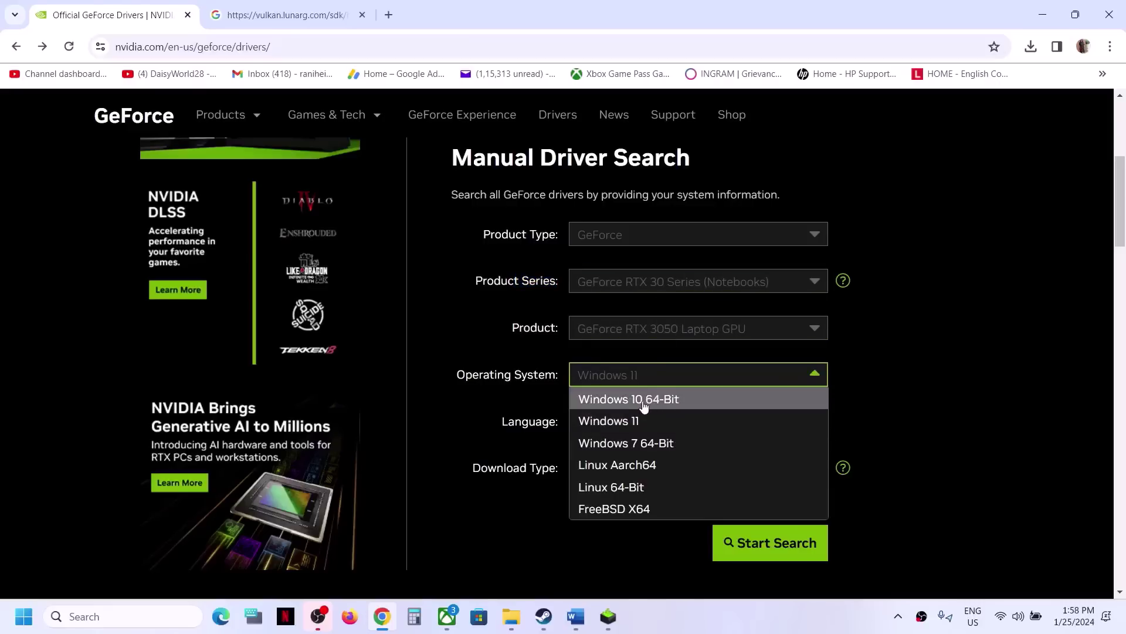
pyautogui.click(641, 422)
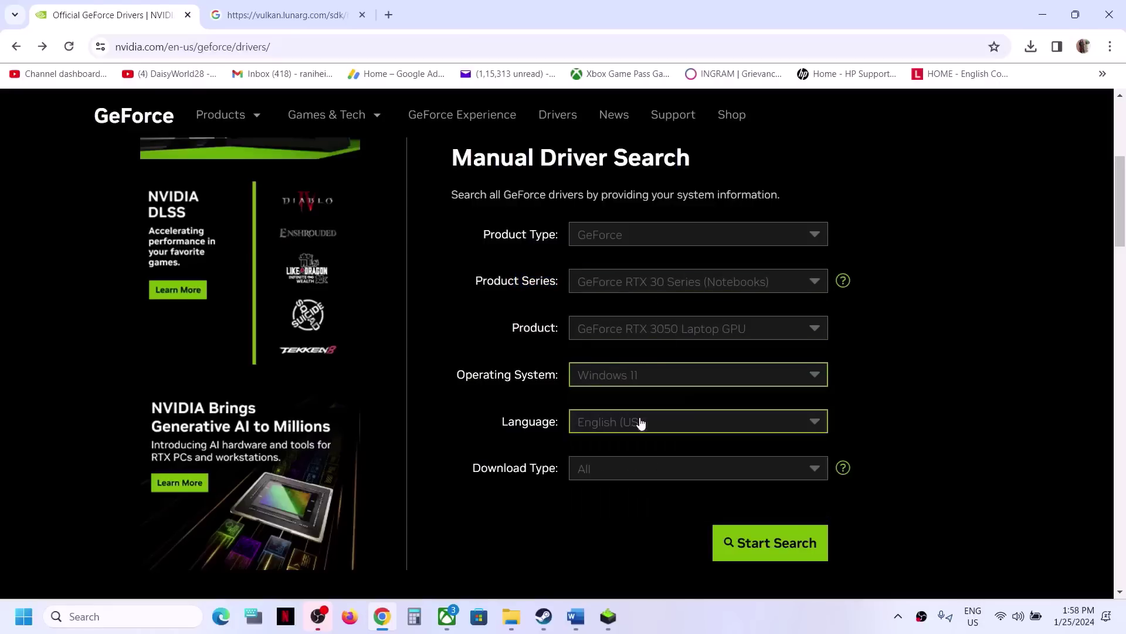
pyautogui.click(772, 544)
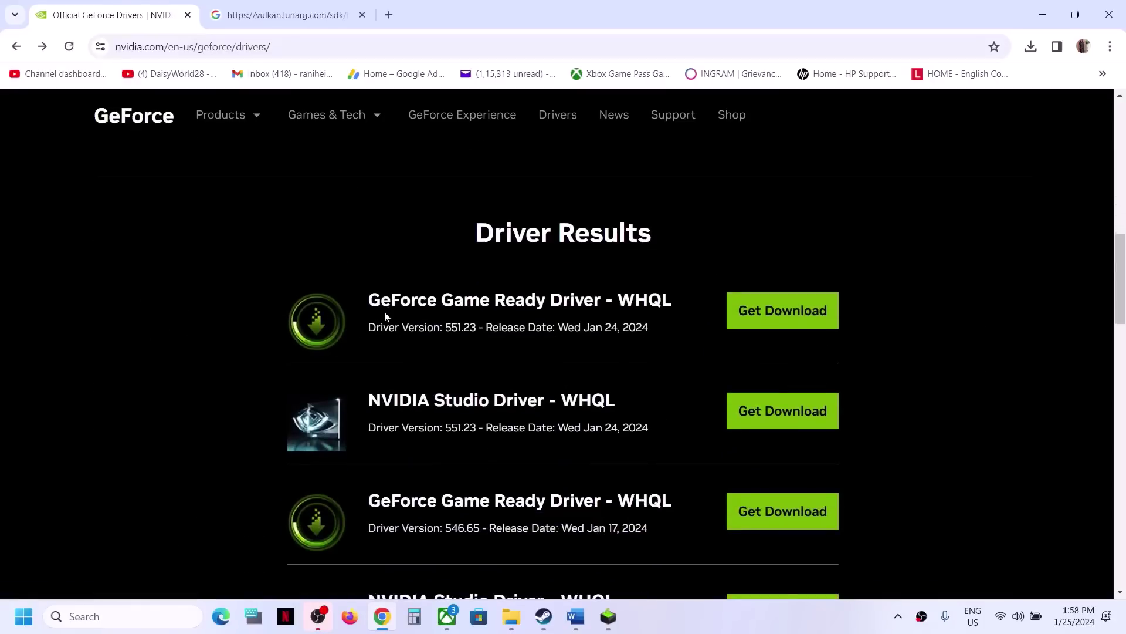
# Step: Download the GeForce Game Ready Driver version 551.23 from the driver results, and check its progress in the recent downloads
pyautogui.moveTo(370, 302); pyautogui.dragTo(537, 302)
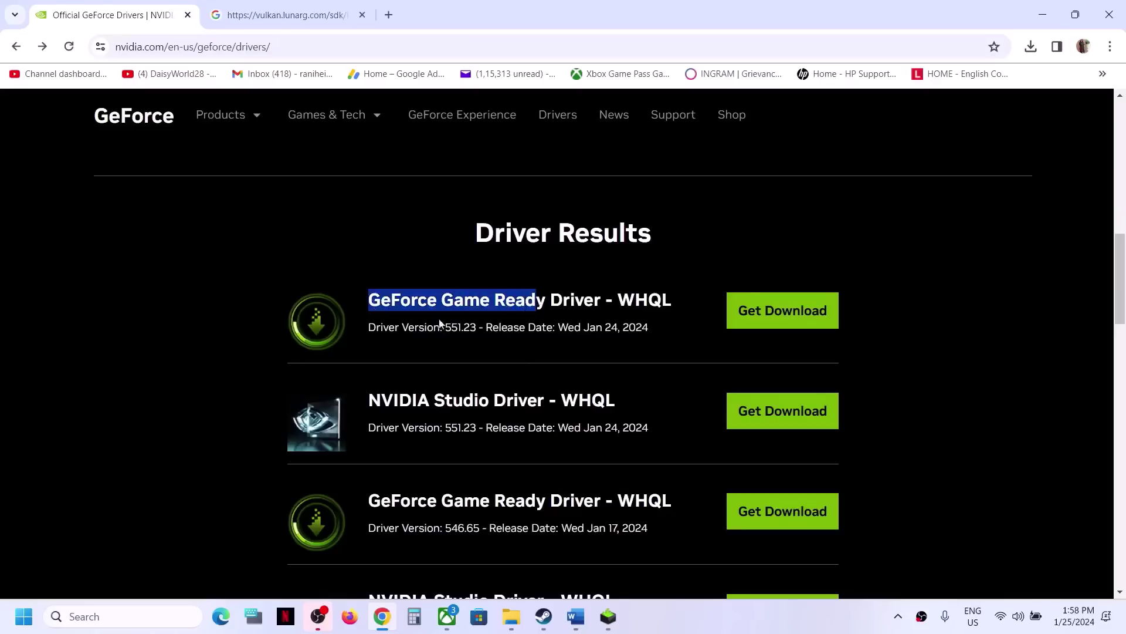
pyautogui.moveTo(377, 328); pyautogui.dragTo(469, 329)
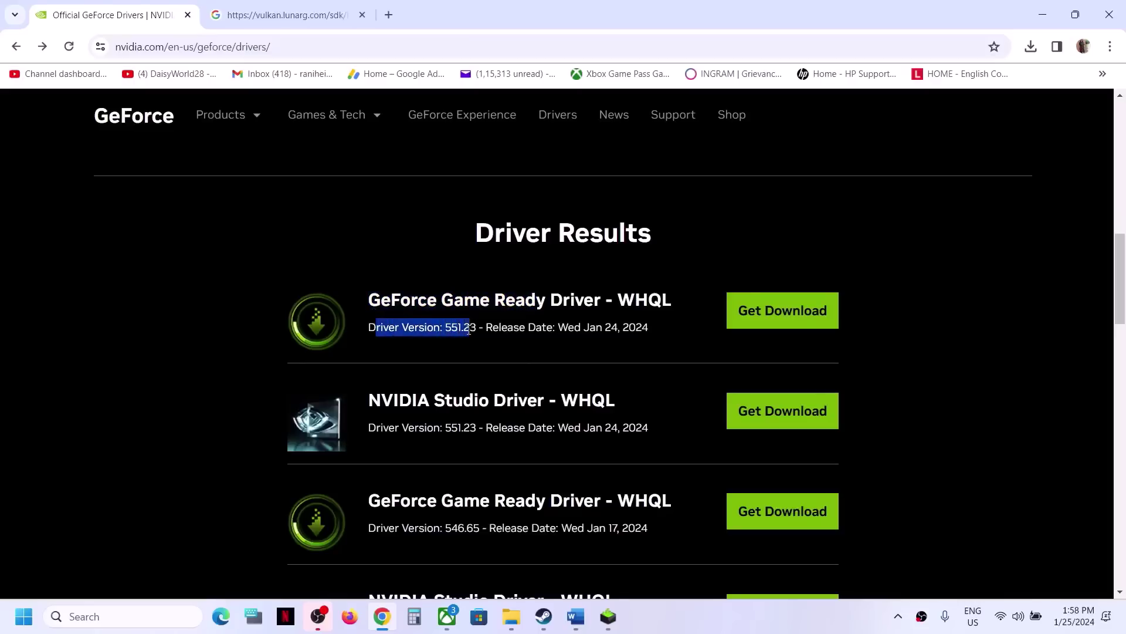
pyautogui.click(782, 317)
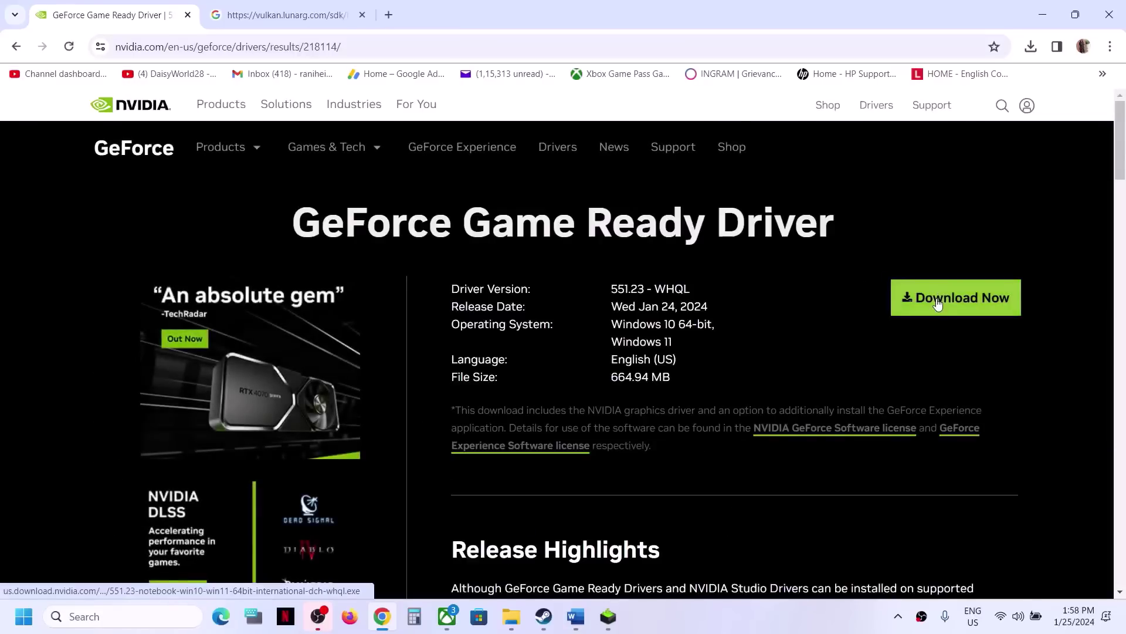
pyautogui.click(937, 302)
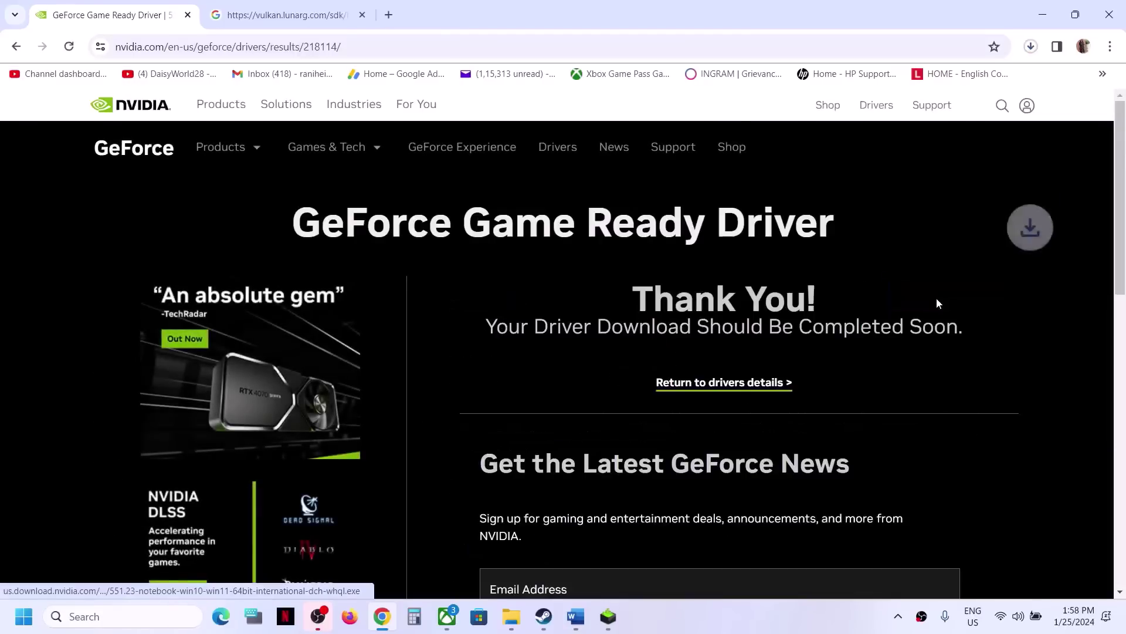
pyautogui.click(1031, 47)
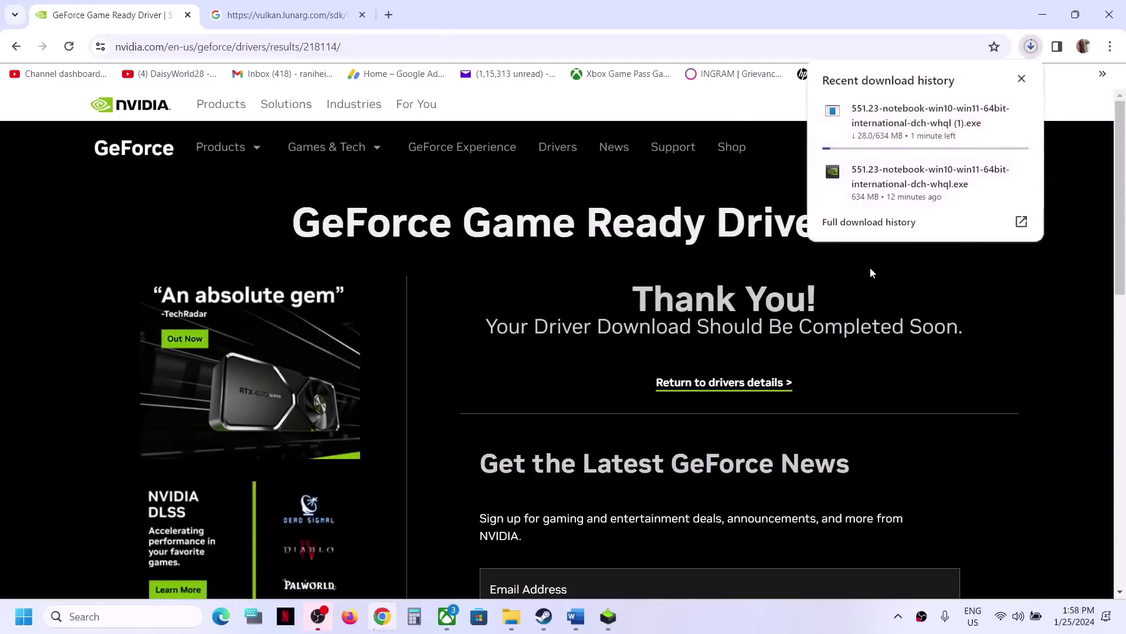
pyautogui.click(616, 382)
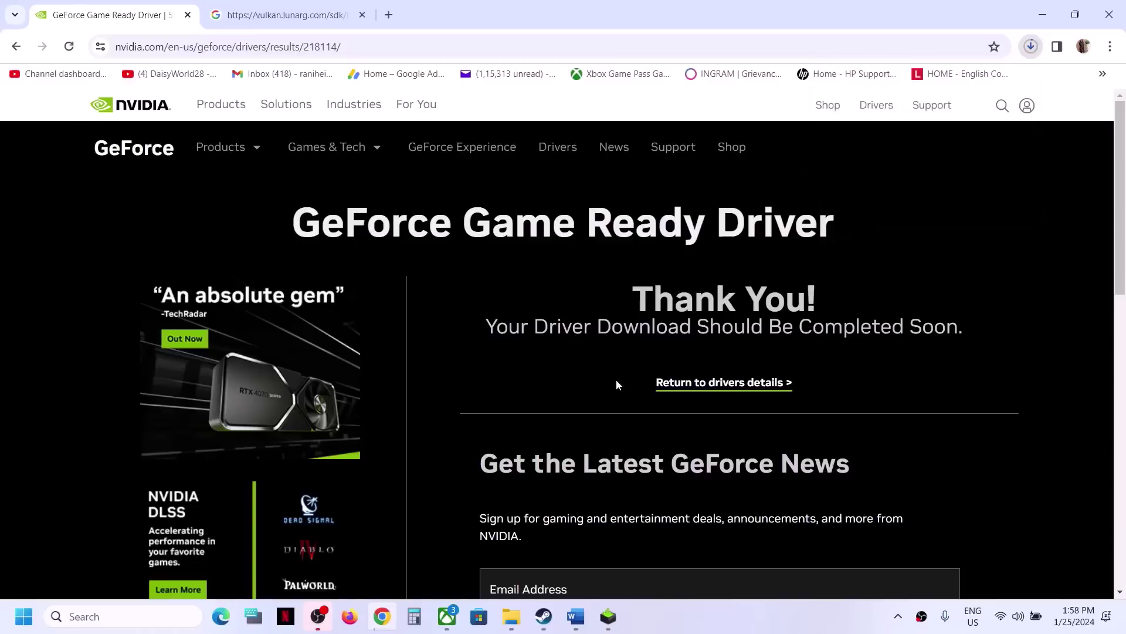
# Step: In the NVIDIA Installer, choose Custom (Advanced) with Perform a clean installation enabled, and start the driver installation
pyautogui.click(609, 616)
pyautogui.click(610, 438)
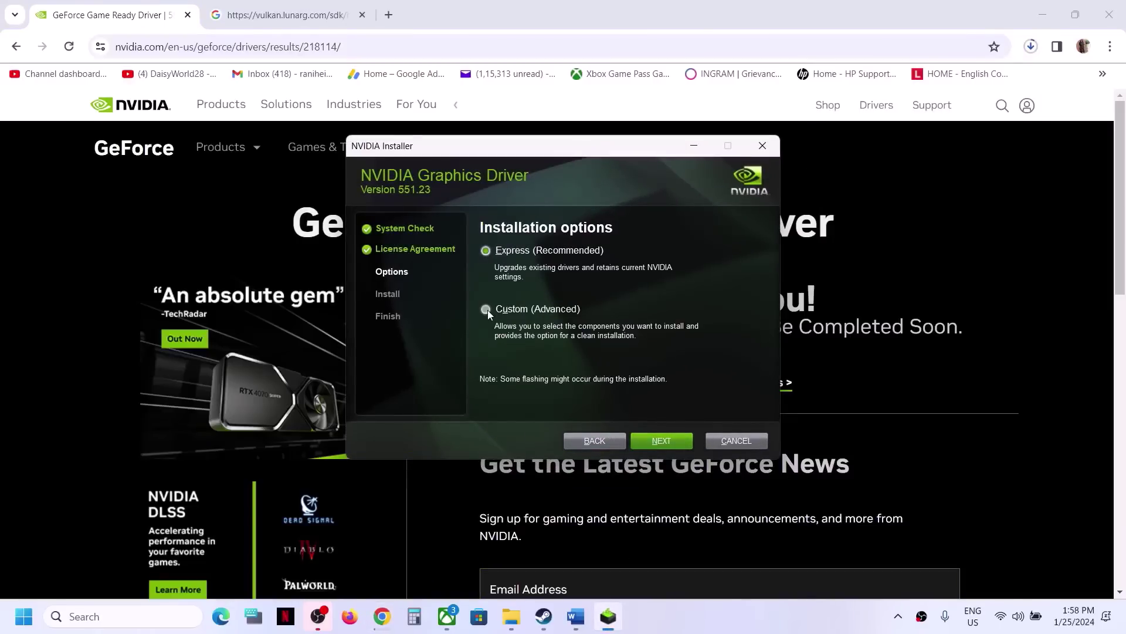
pyautogui.click(488, 310)
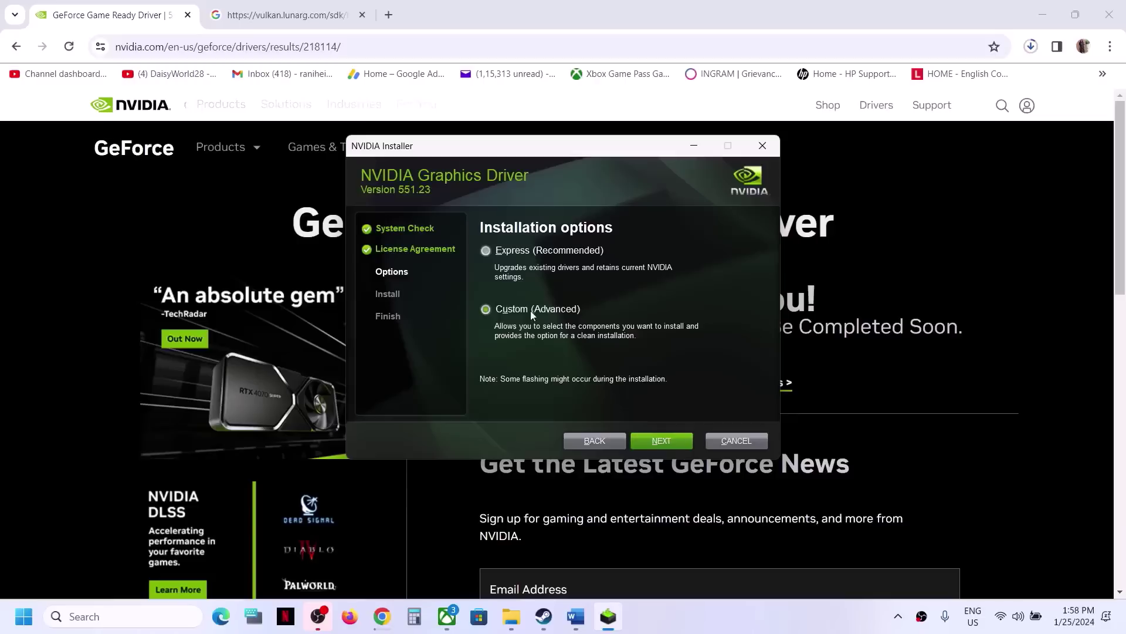
pyautogui.click(671, 440)
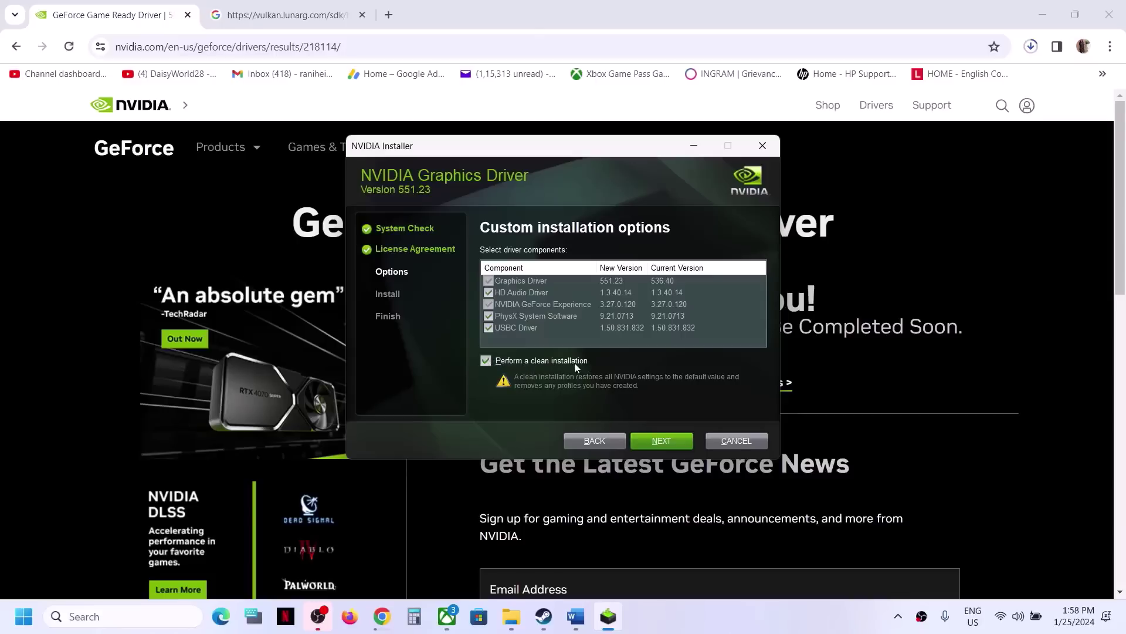
pyautogui.click(669, 441)
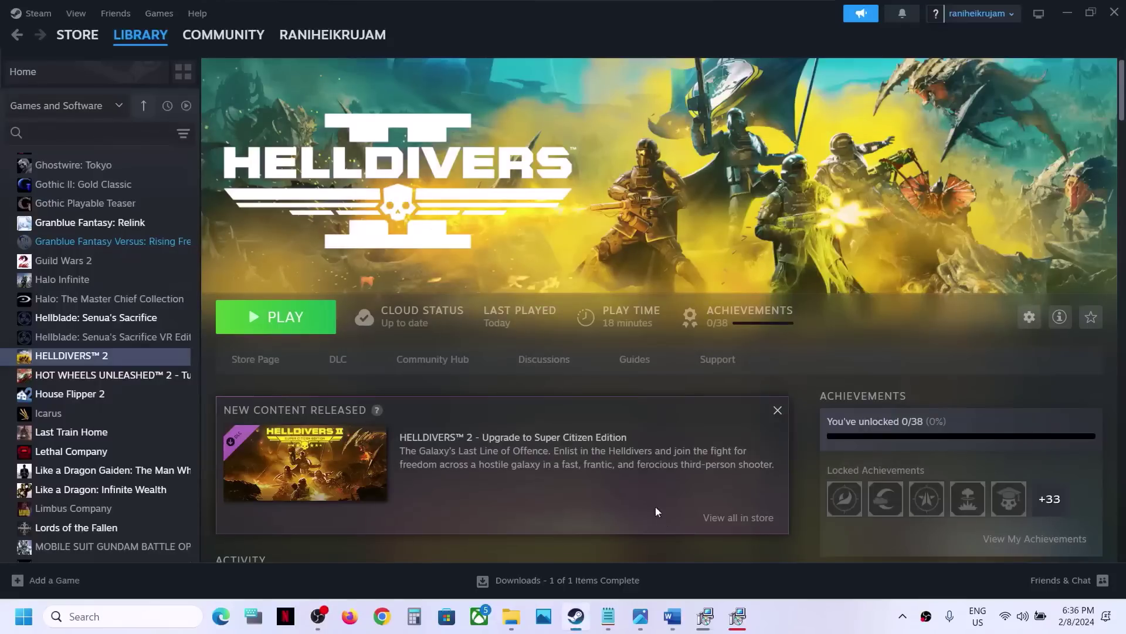
# Step: Switch back to the Word document and highlight the Step 11 advice for laptop users with dual graphics cards
pyautogui.hotkey('alt', 'Tab')
pyautogui.scroll(-3, 401, 368)
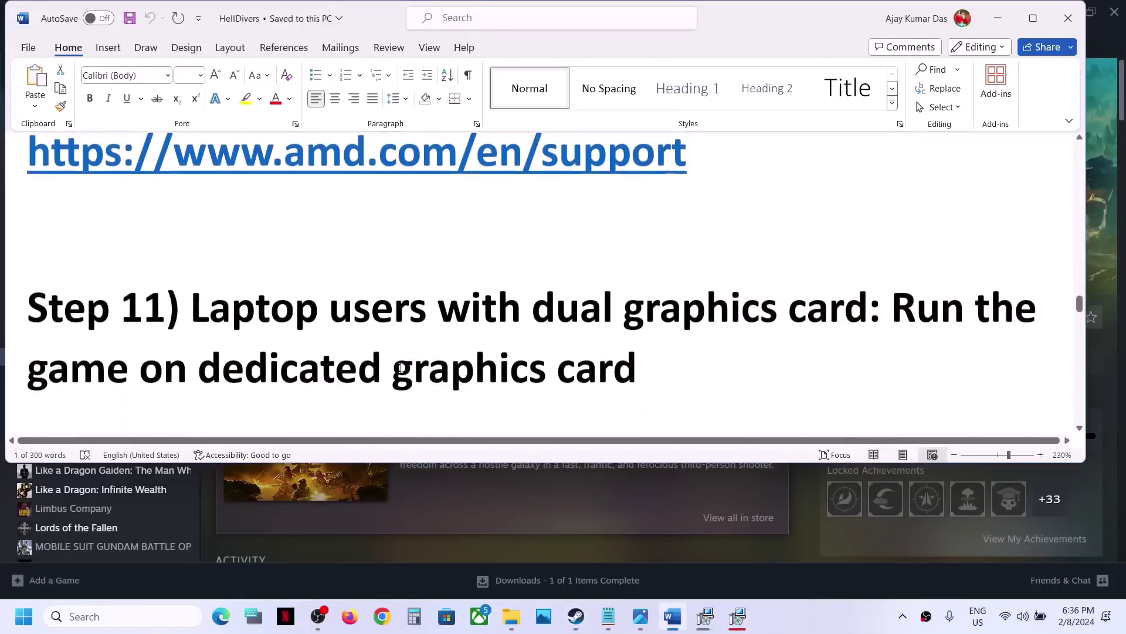
pyautogui.moveTo(194, 296); pyautogui.dragTo(789, 345)
# Step: Copy the word "graphics" from the Step 11 text and search Windows for it
pyautogui.doubleClick(420, 376)
pyautogui.hotkey('ctrl', 'c')
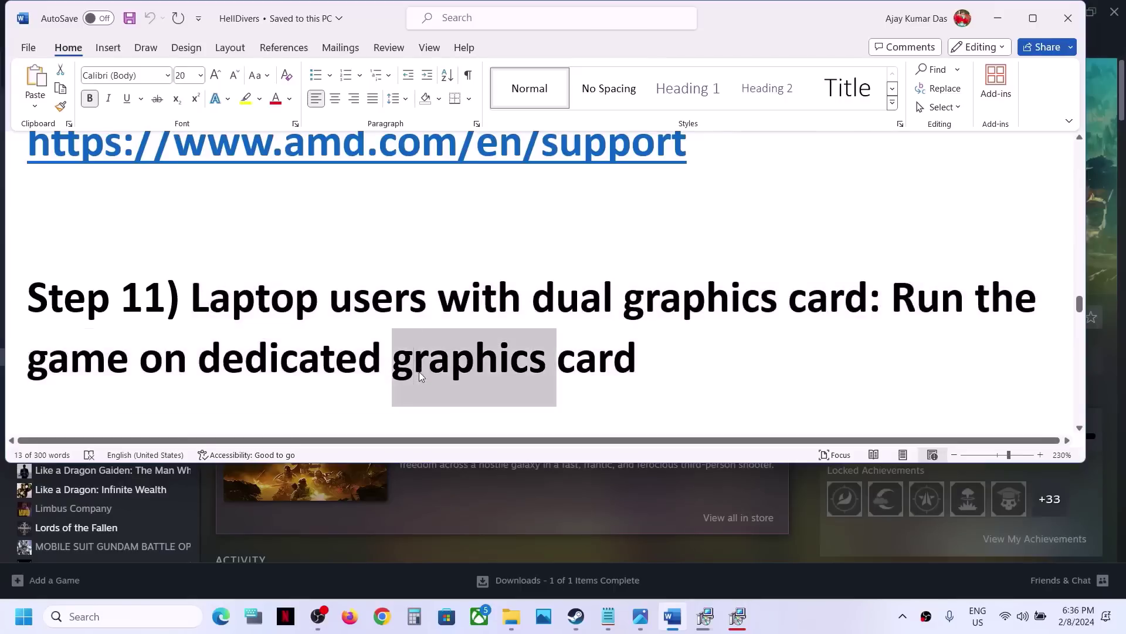
pyautogui.click(169, 609)
pyautogui.hotkey('ctrl', 'v')
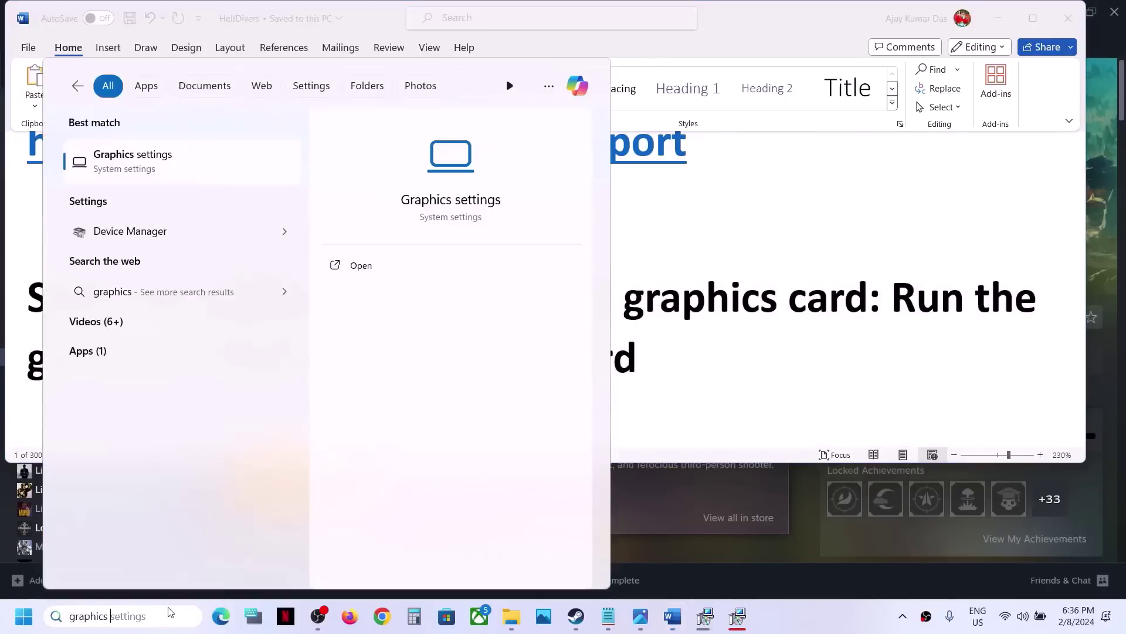
# Step: Open the Windows Graphics settings from the search and start browsing for a desktop app to add
pyautogui.click(168, 617)
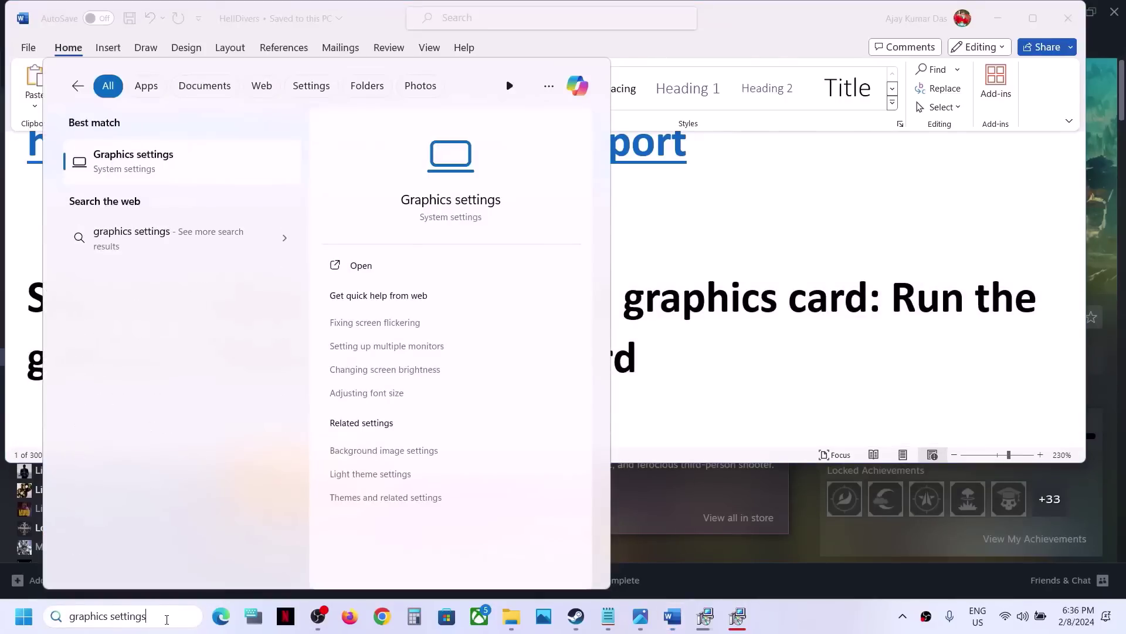
pyautogui.click(186, 176)
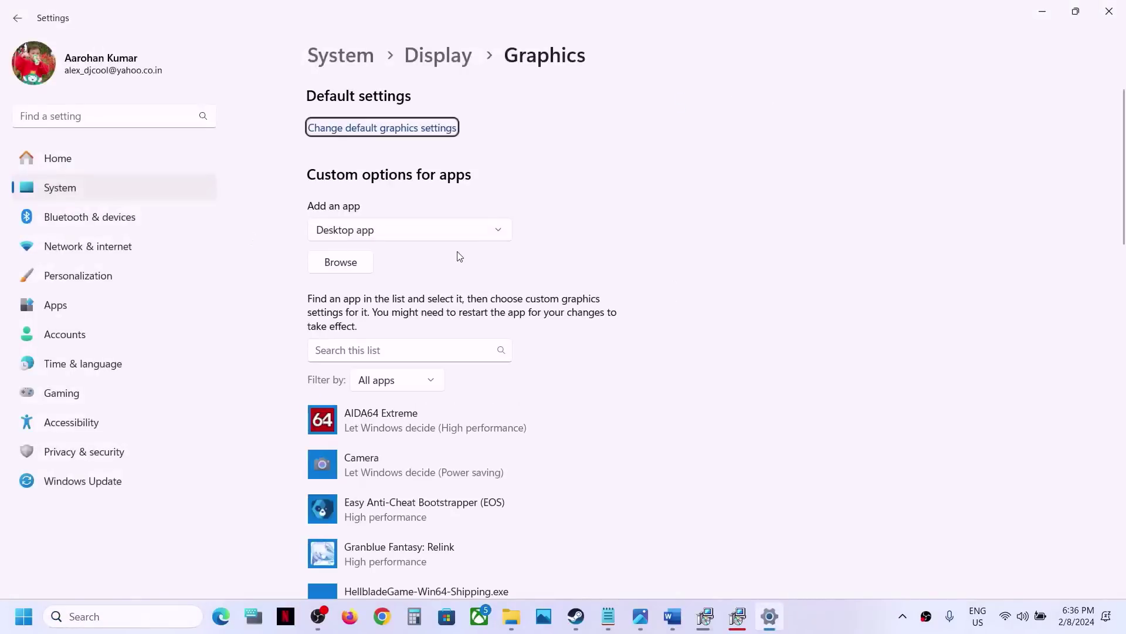
pyautogui.click(355, 264)
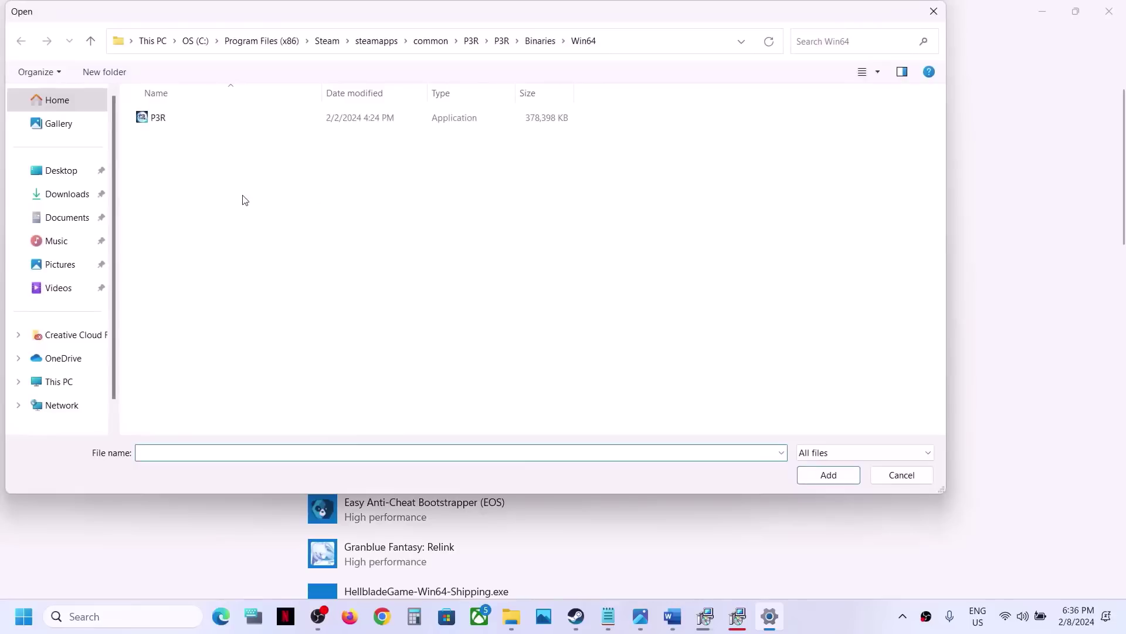
# Step: Browse from This PC to the folder C:\Program Files (x86)\Steam\steamapps\common
pyautogui.click(53, 382)
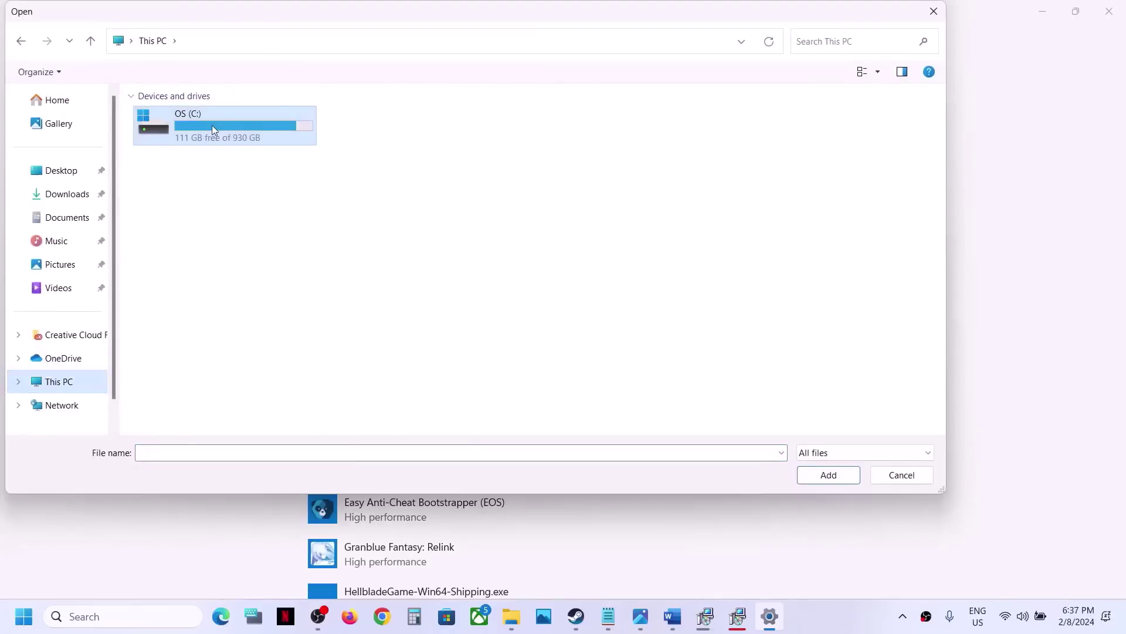
pyautogui.doubleClick(212, 125)
pyautogui.scroll(-3, 235, 202)
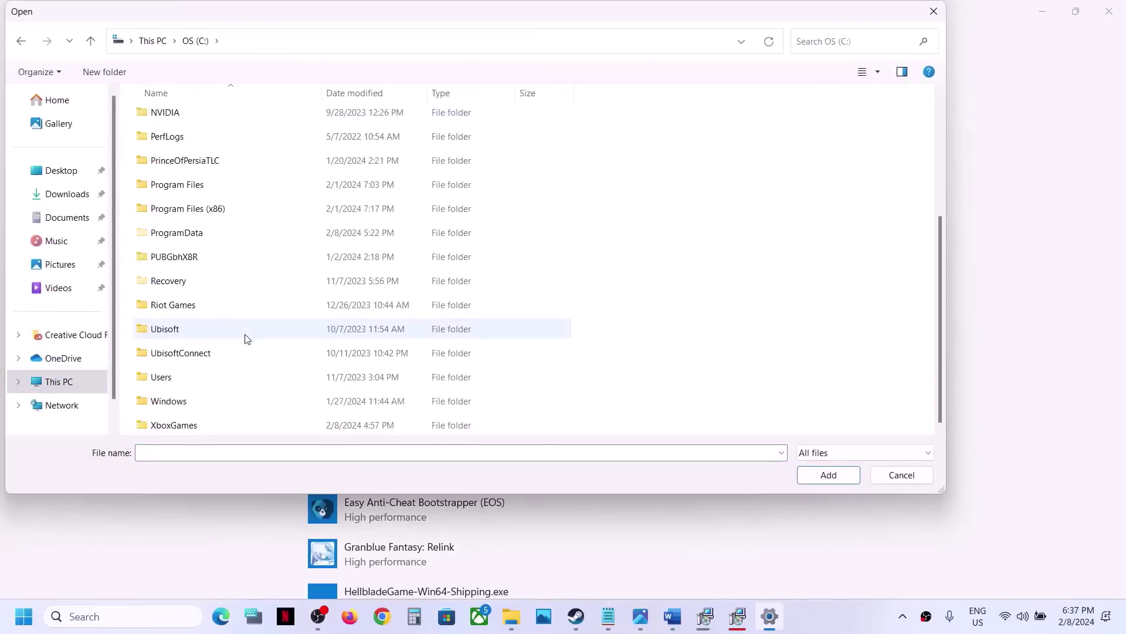
pyautogui.doubleClick(222, 216)
pyautogui.scroll(-10, 222, 217)
pyautogui.scroll(2, 184, 161)
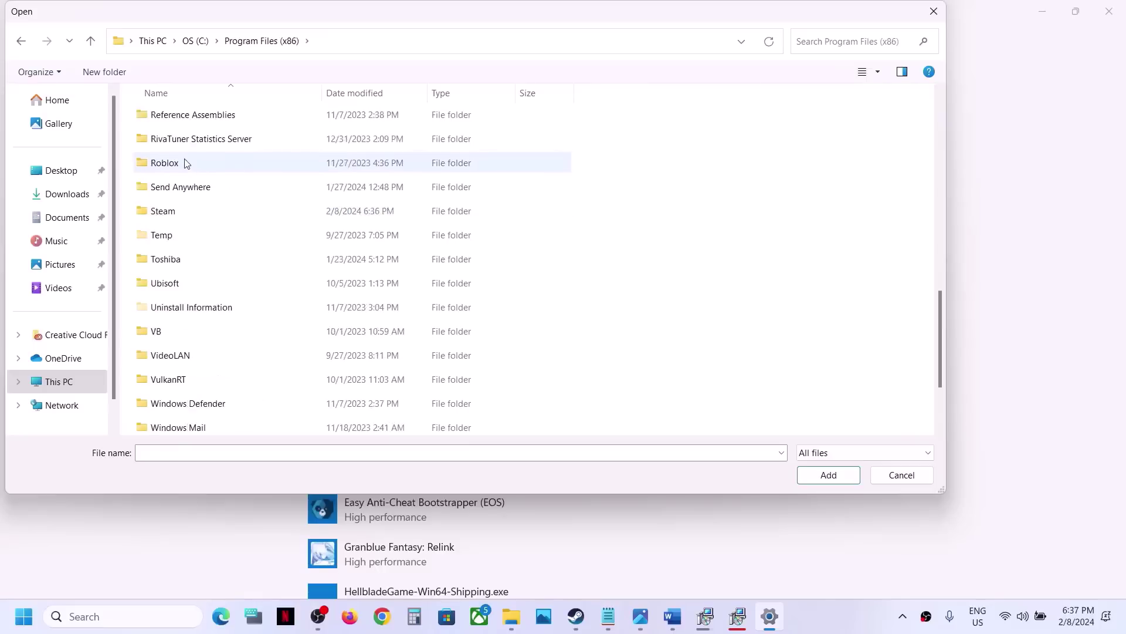
pyautogui.doubleClick(176, 213)
pyautogui.scroll(-4, 178, 218)
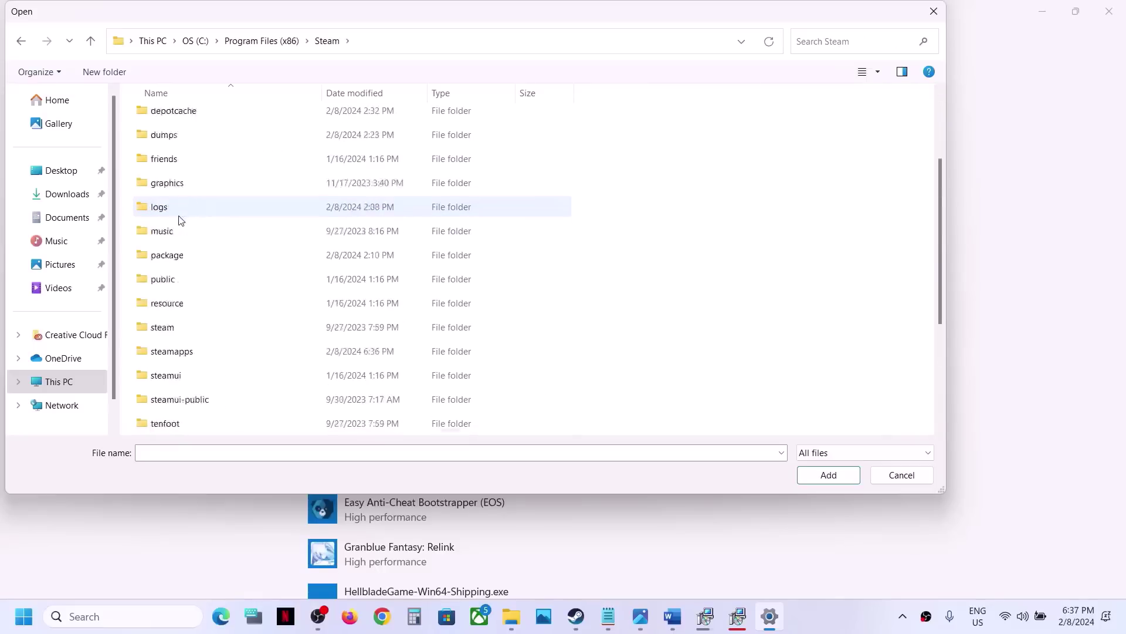
pyautogui.doubleClick(180, 161)
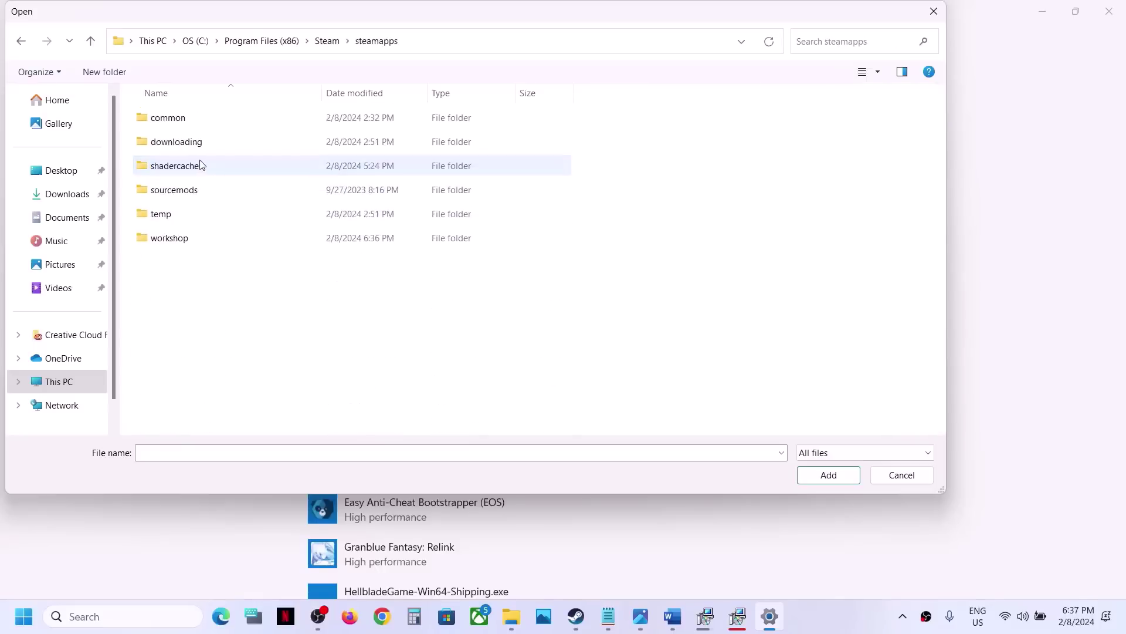
pyautogui.doubleClick(187, 118)
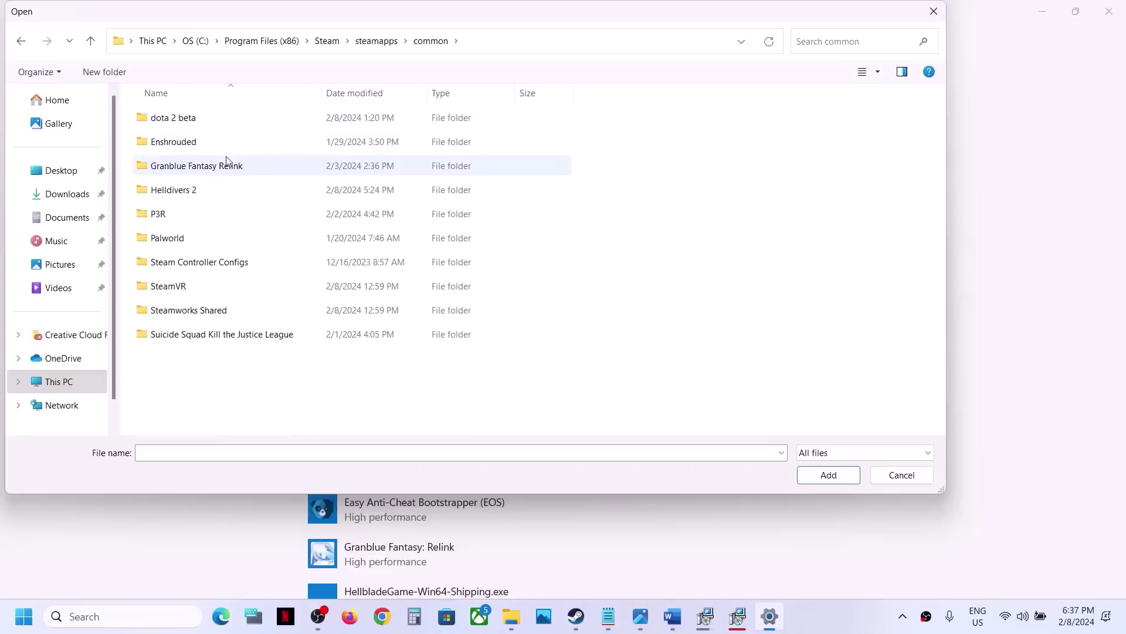
# Step: Add the helldivers2 application from the Helldivers 2\bin folder and save its graphics preference as High performance
pyautogui.doubleClick(210, 191)
pyautogui.doubleClick(182, 126)
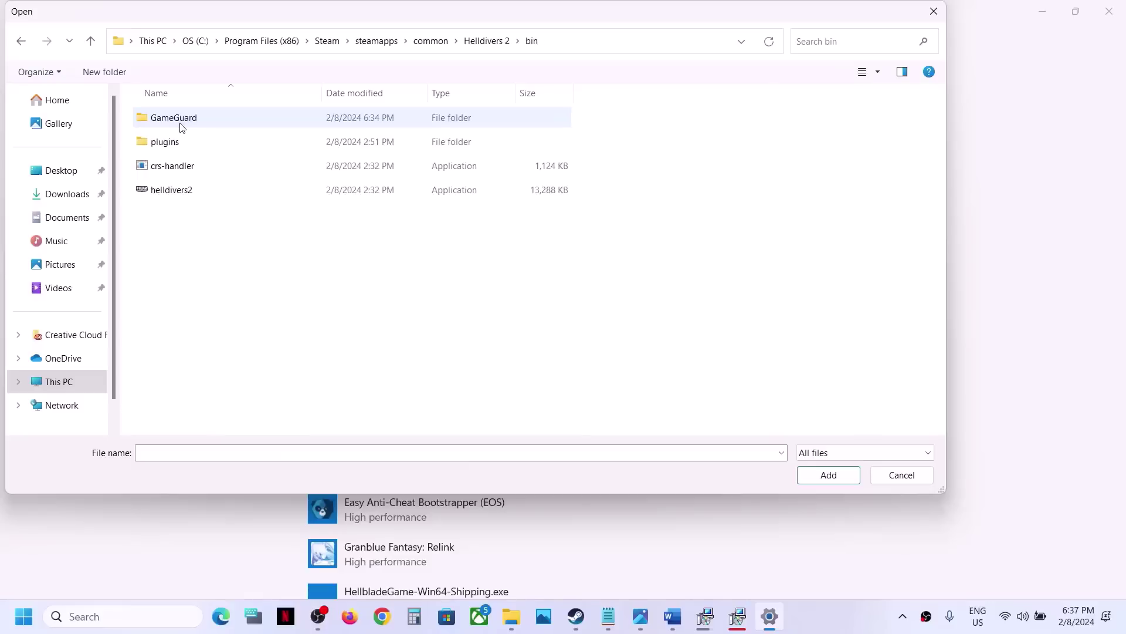
pyautogui.click(196, 194)
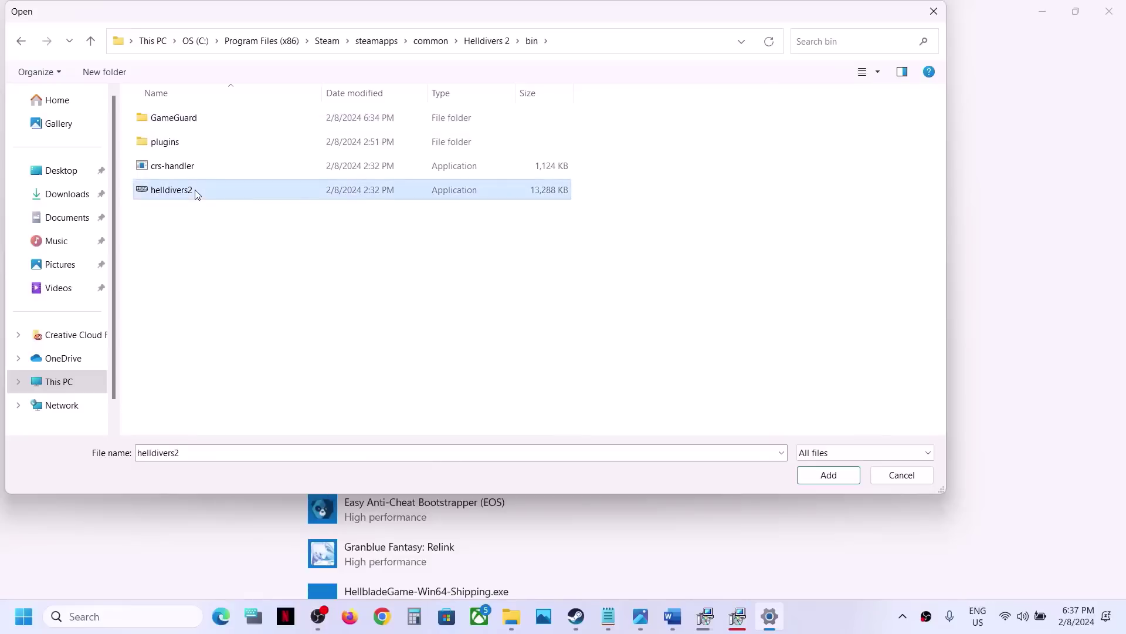
pyautogui.click(849, 477)
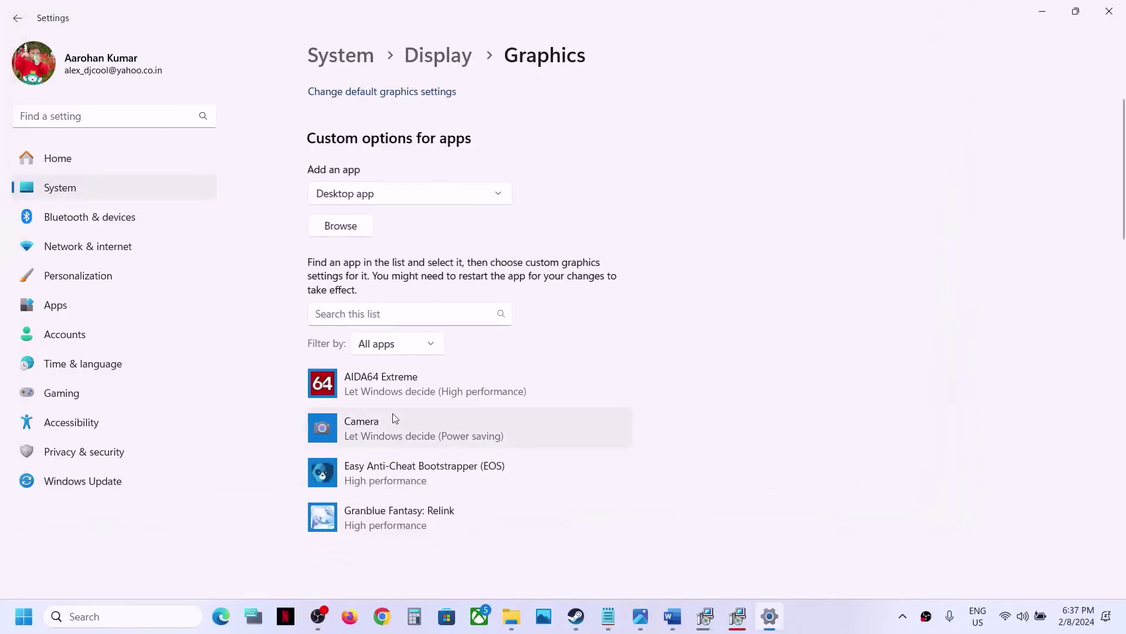
pyautogui.click(508, 337)
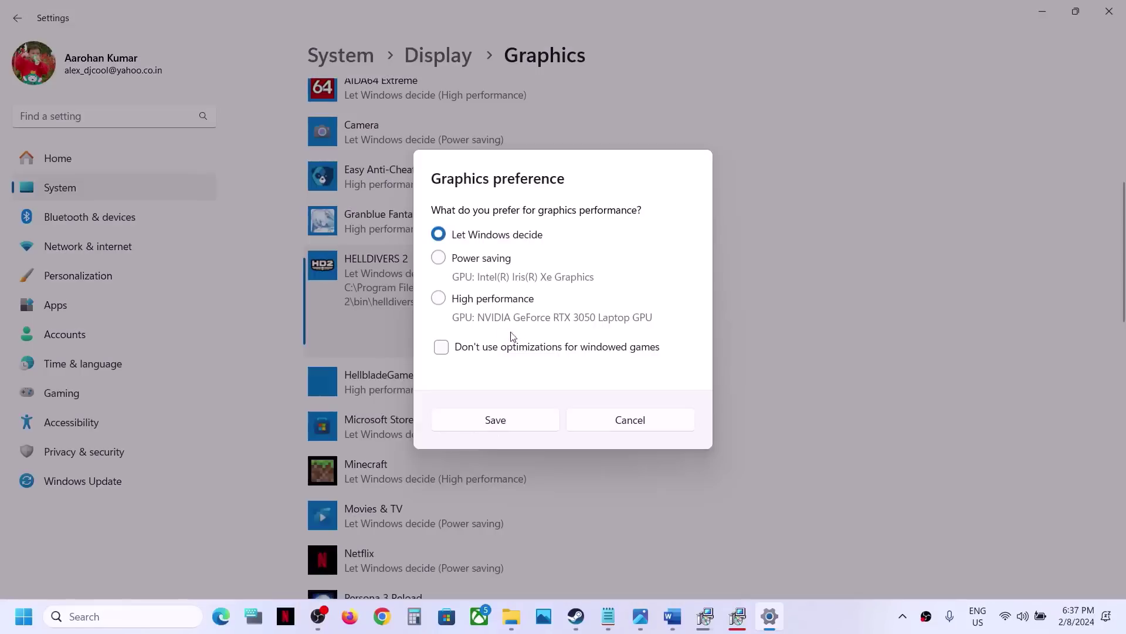
pyautogui.click(526, 430)
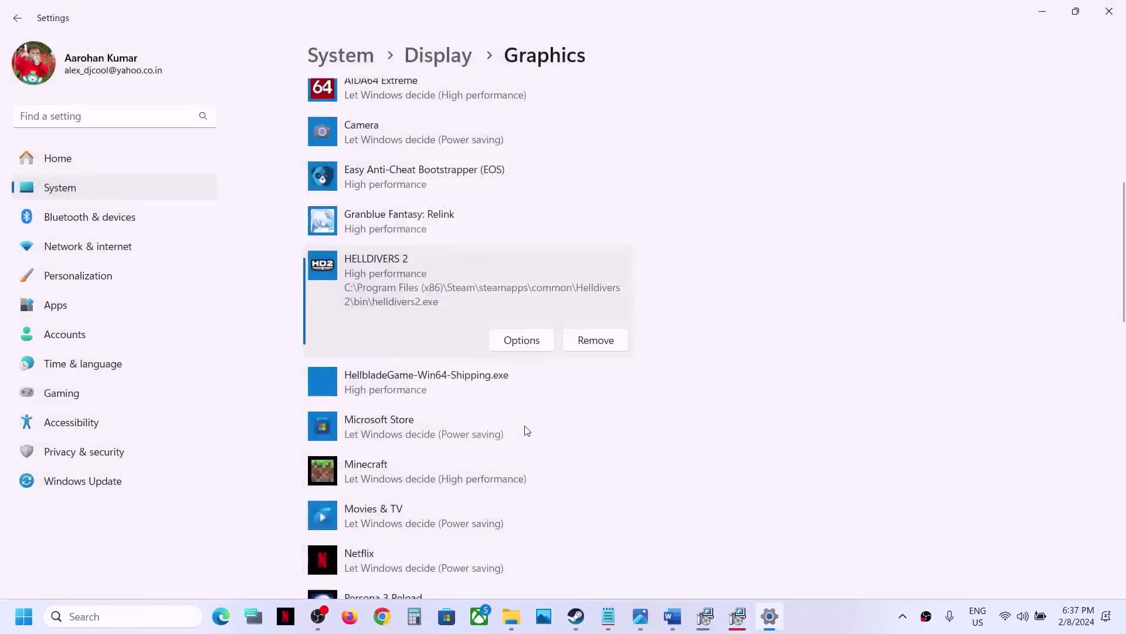
# Step: Switch back to the Word document and highlight the Step 12 advice on allowing the game through antivirus and Windows Security
pyautogui.click(675, 617)
pyautogui.scroll(-2, 409, 307)
pyautogui.scroll(-1, 409, 307)
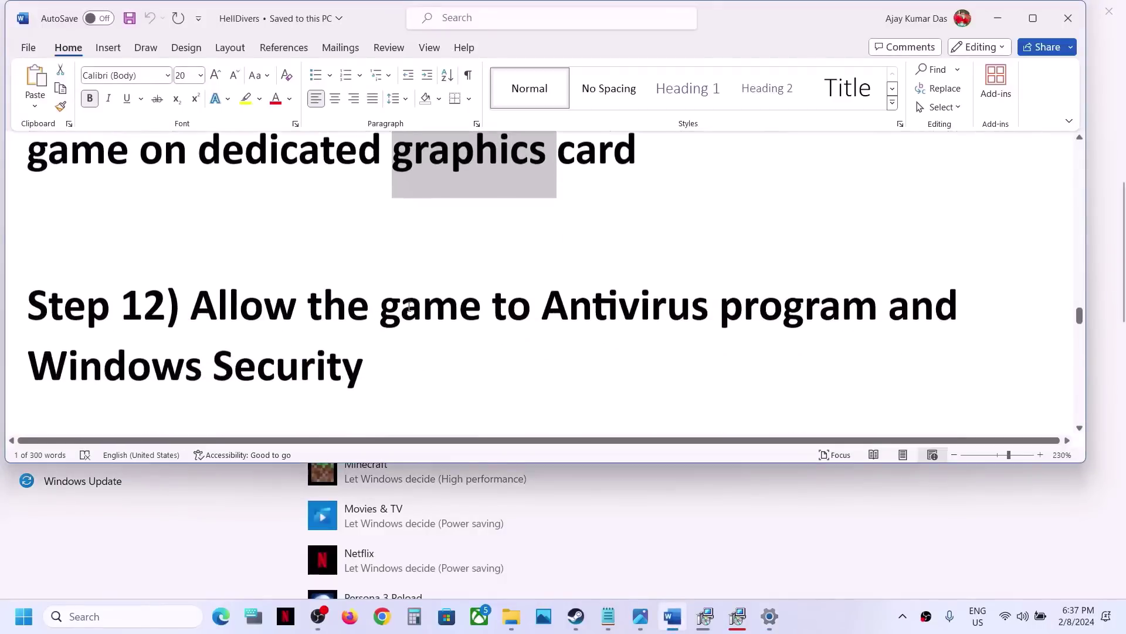
pyautogui.moveTo(191, 305); pyautogui.dragTo(771, 310)
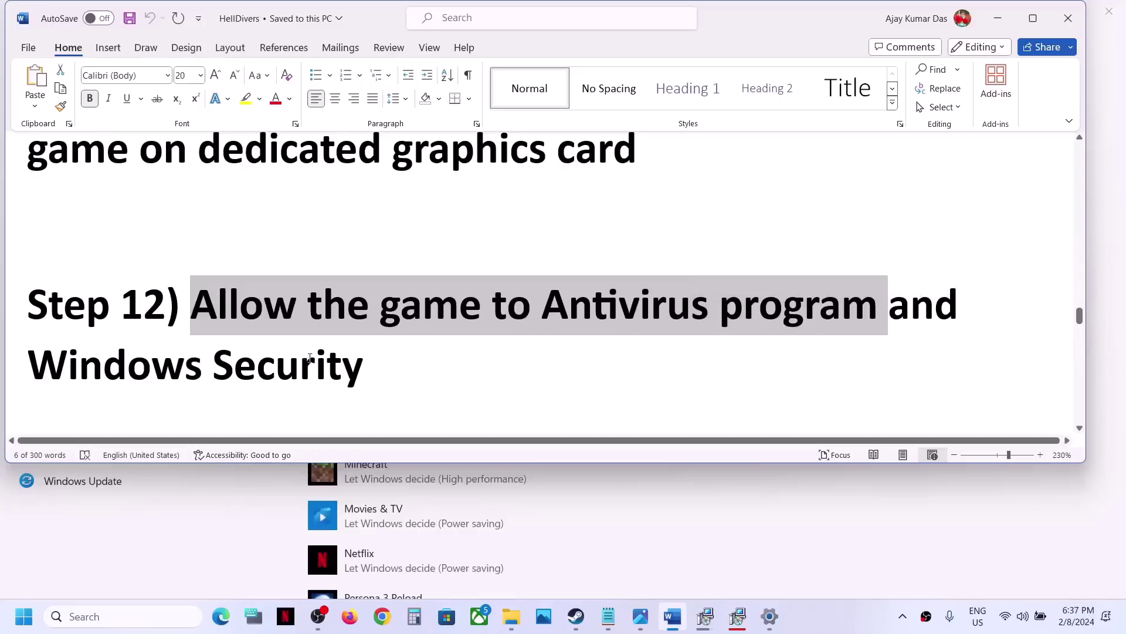
pyautogui.moveTo(381, 365); pyautogui.dragTo(27, 365)
# Step: Return to Settings and open the apps allowed through Controlled folder access under Windows Security's ransomware protection
pyautogui.click(100, 535)
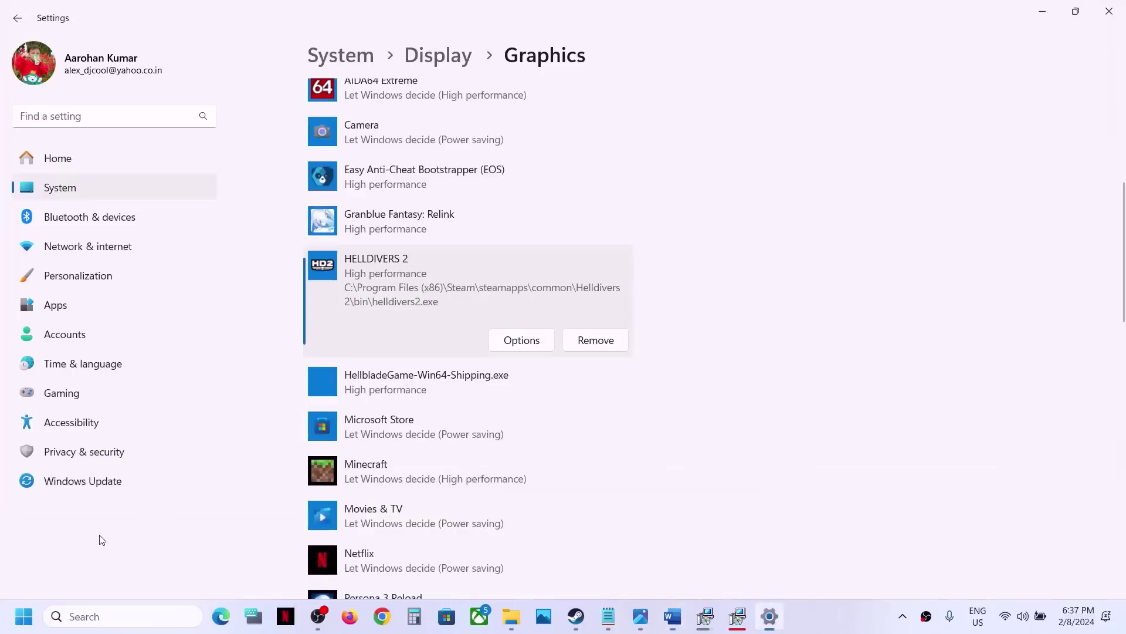
pyautogui.click(61, 454)
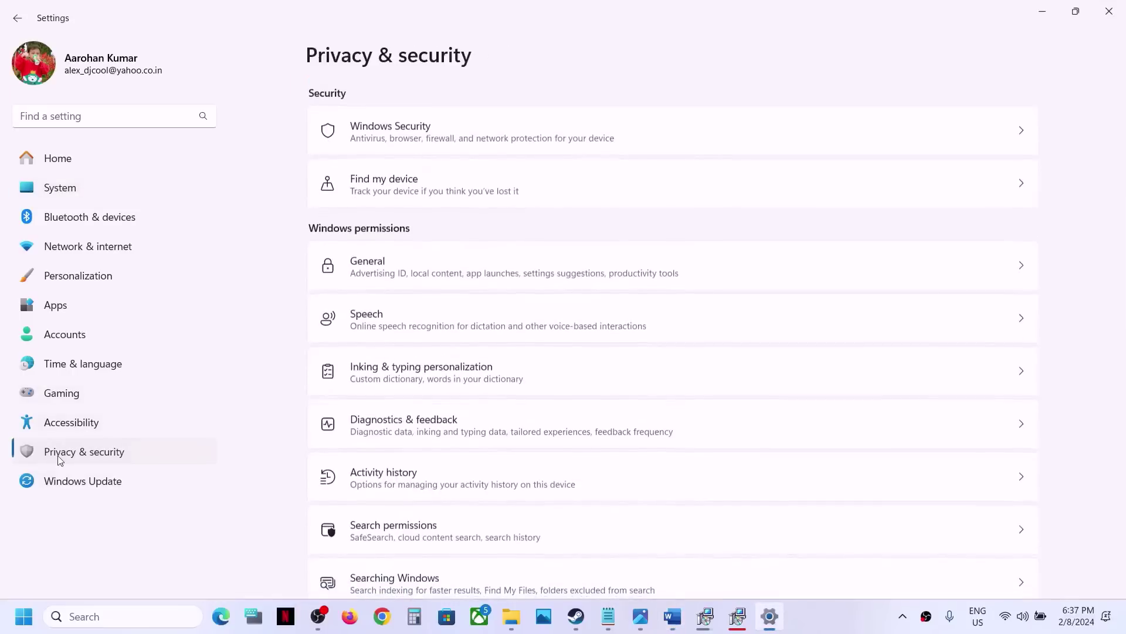
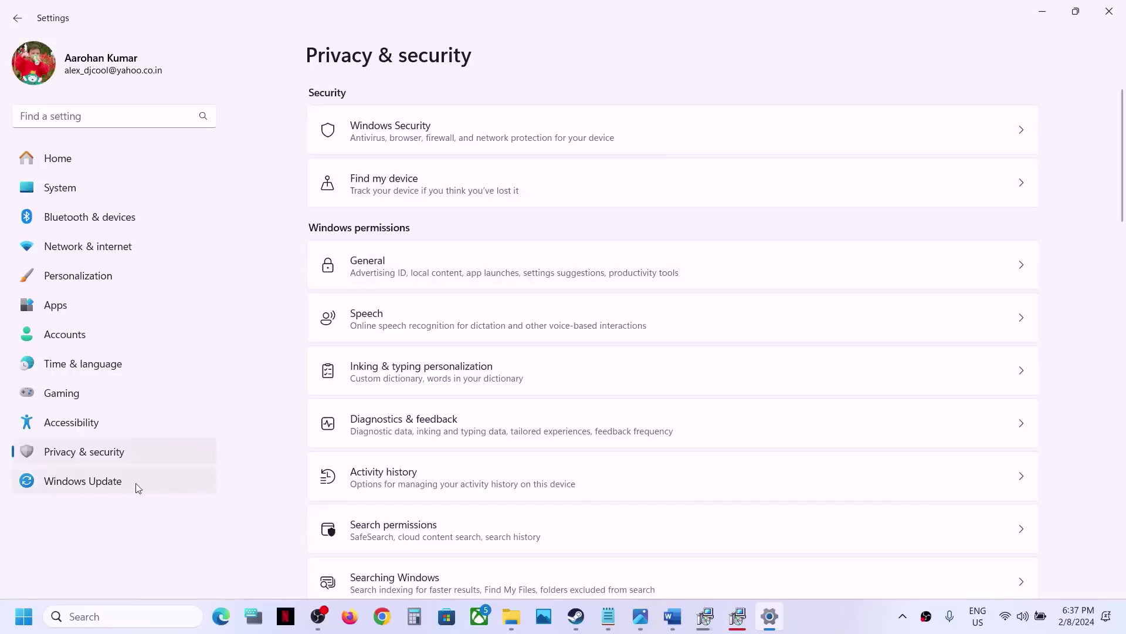
pyautogui.click(397, 134)
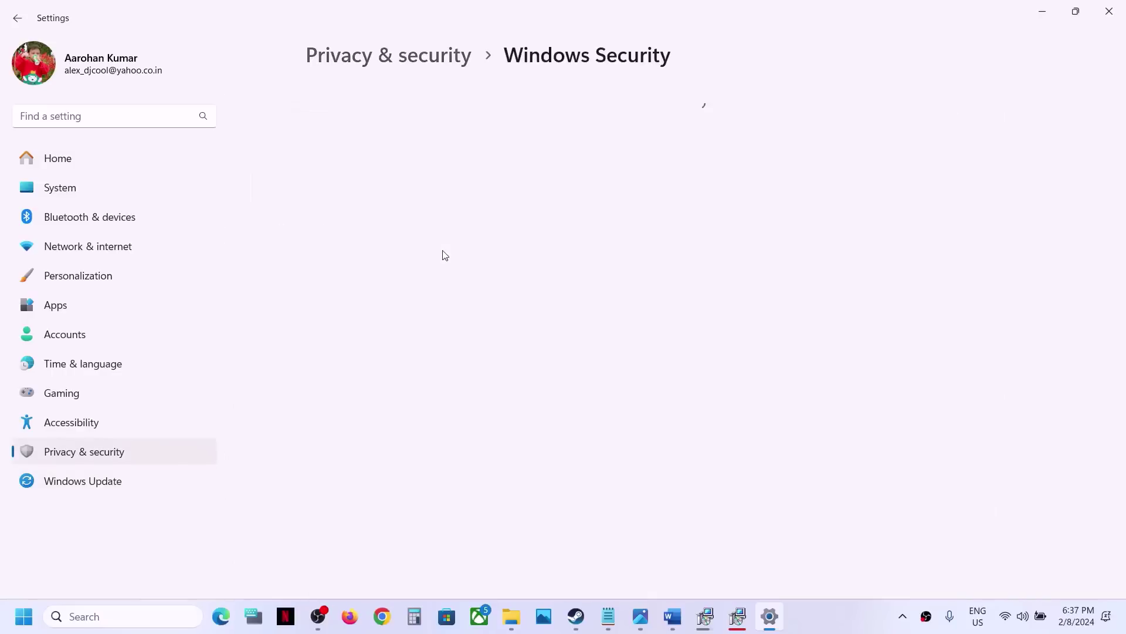
pyautogui.click(399, 228)
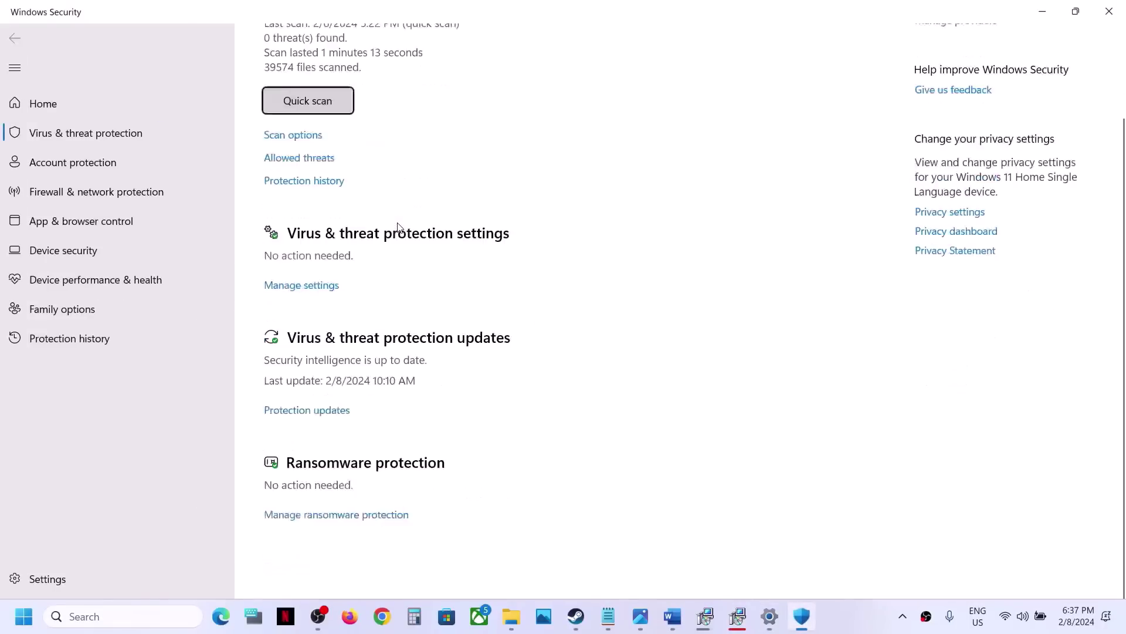
pyautogui.click(358, 555)
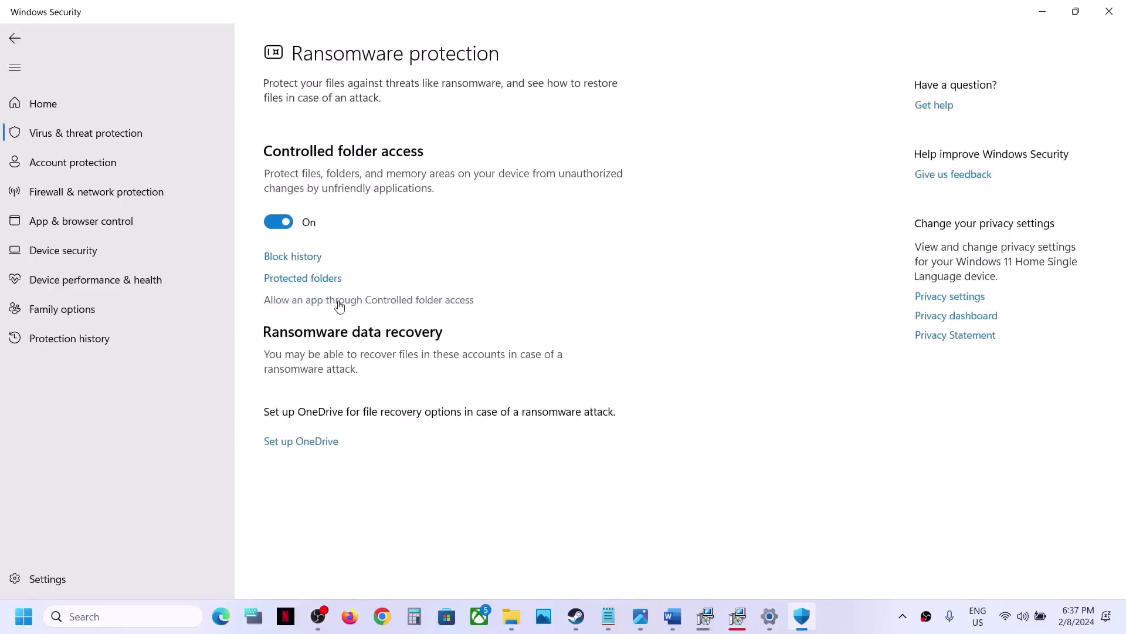
pyautogui.click(339, 300)
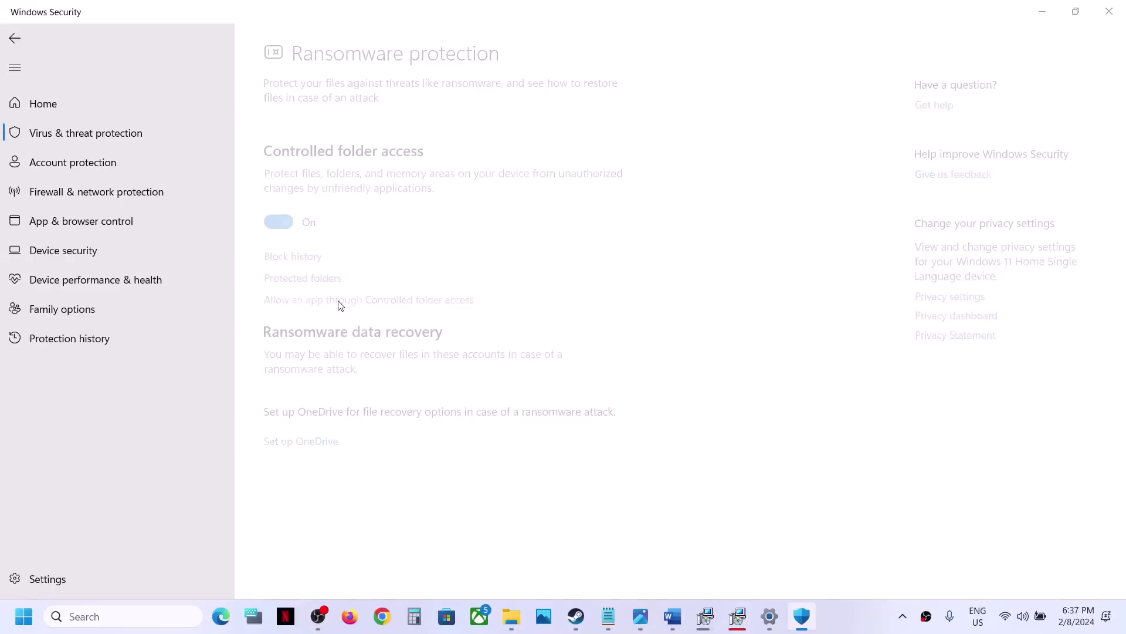
pyautogui.scroll(-2, 480, 174)
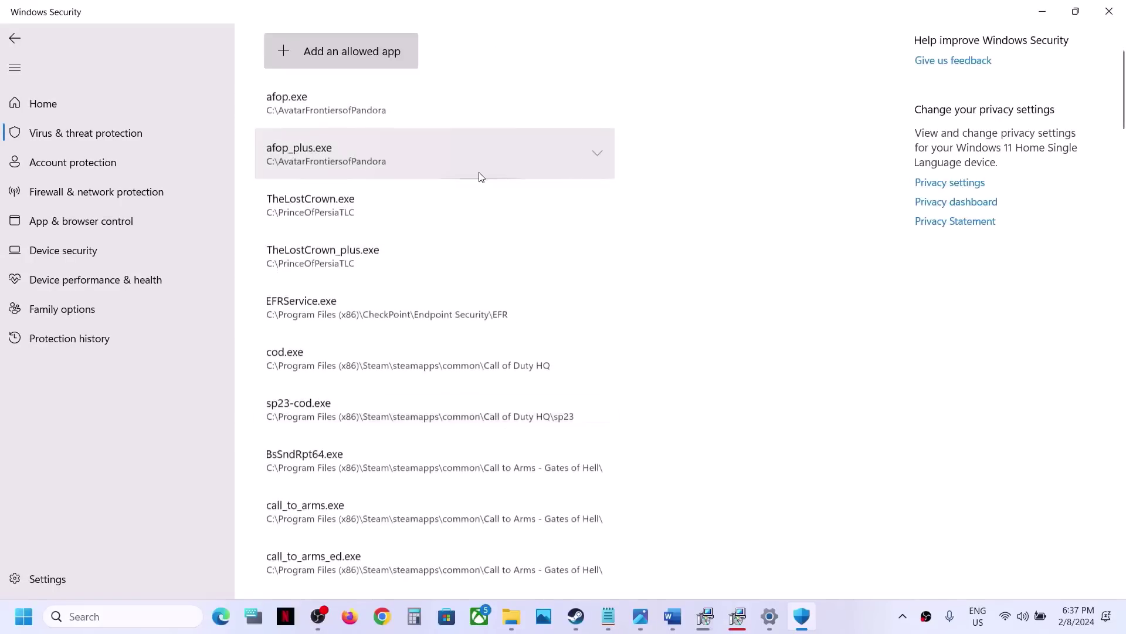
# Step: Add helldivers2 from the Steam common folder's Helldivers 2\bin as an app allowed through Controlled folder access
pyautogui.click(350, 59)
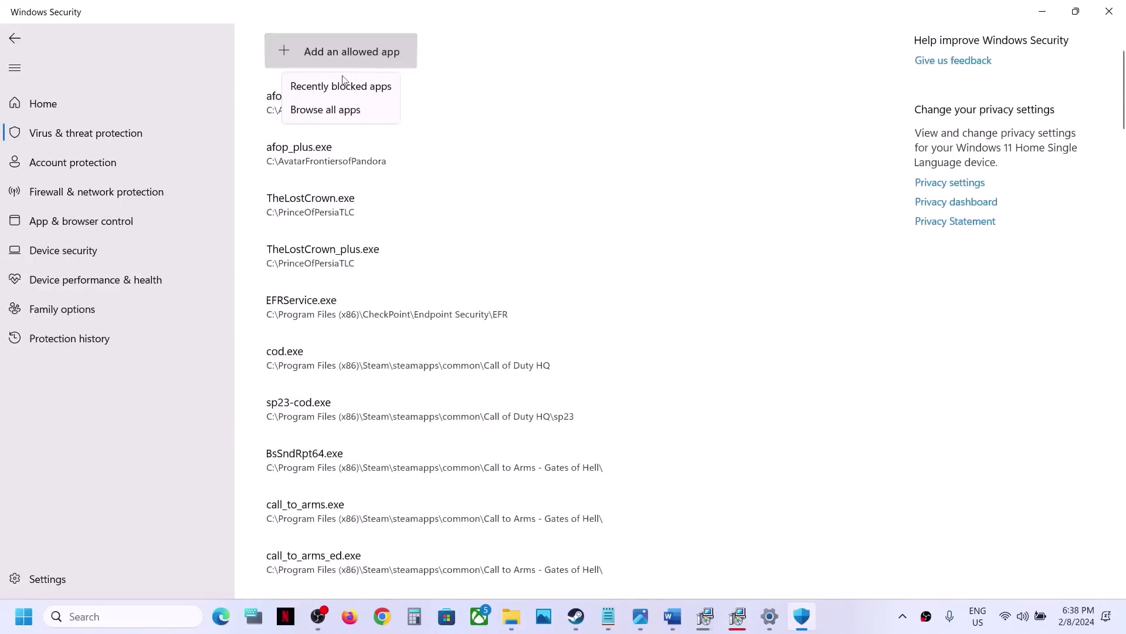
pyautogui.click(328, 109)
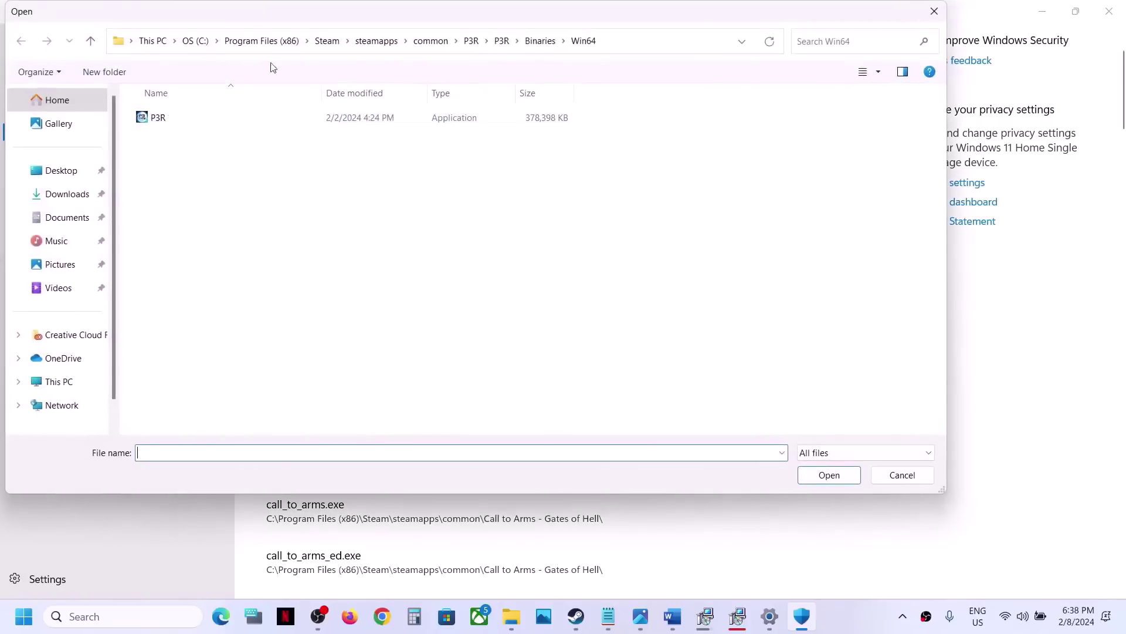
pyautogui.click(427, 47)
pyautogui.doubleClick(201, 190)
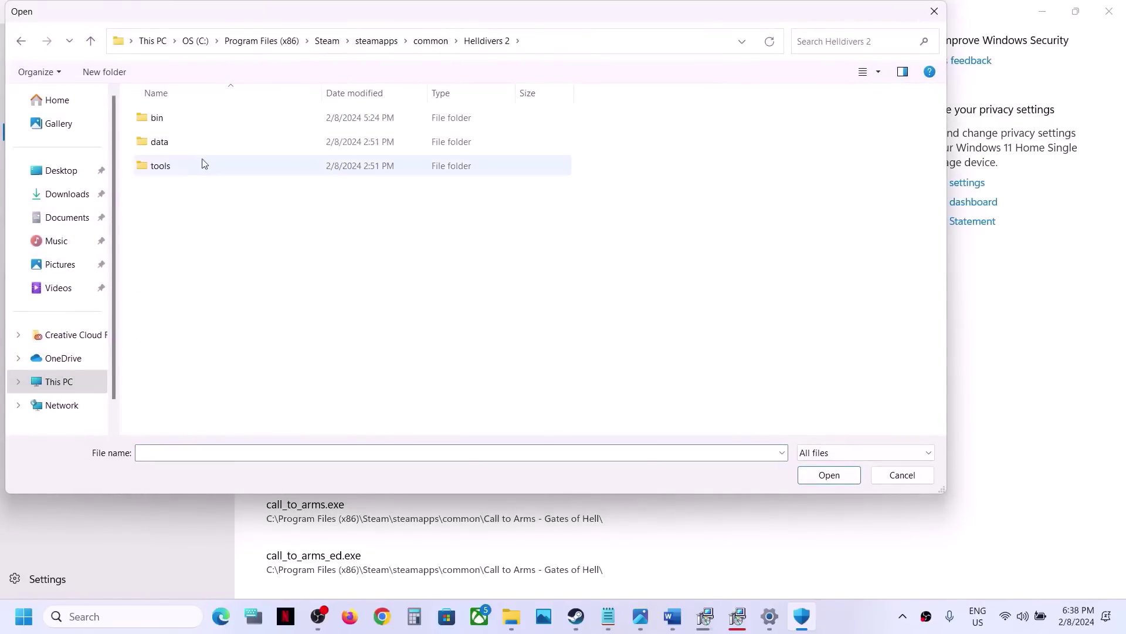
pyautogui.doubleClick(180, 124)
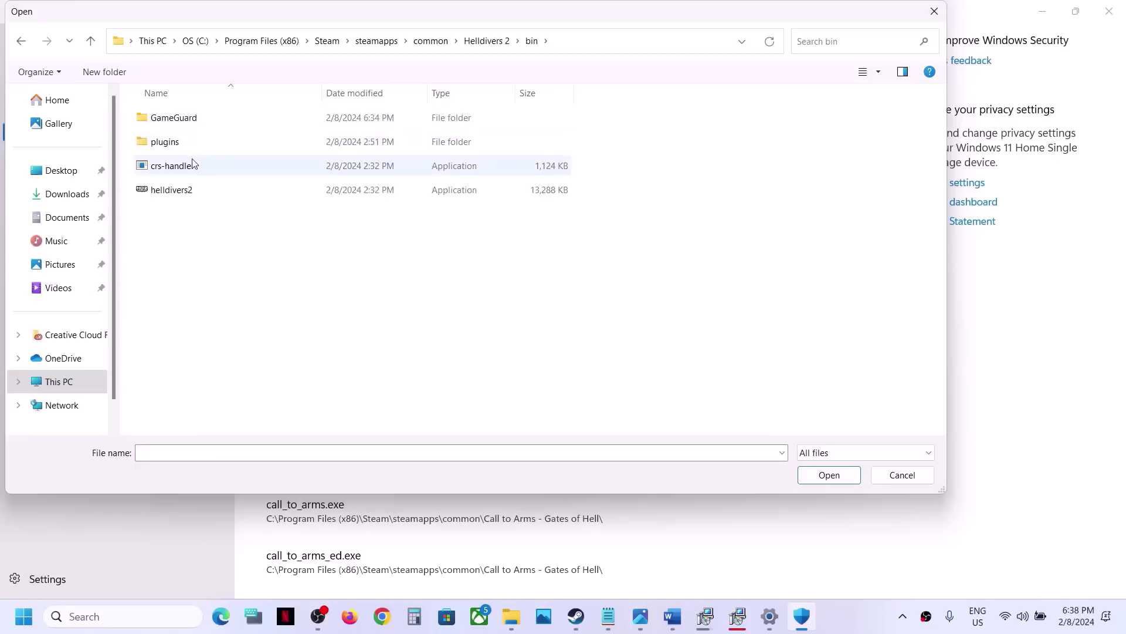
pyautogui.click(197, 191)
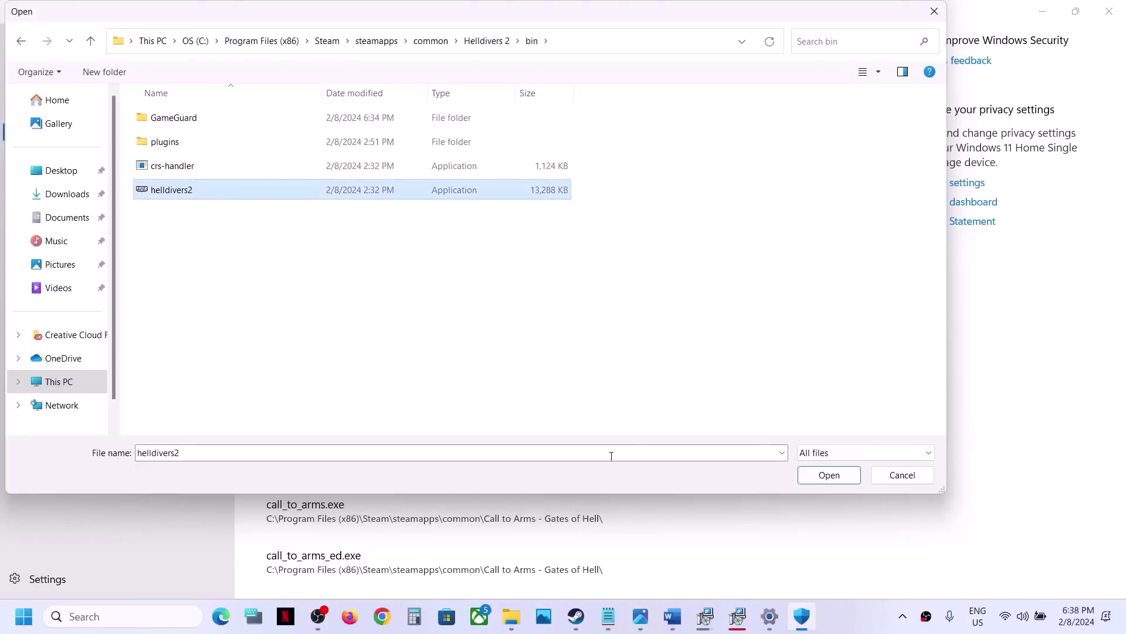
pyautogui.click(829, 475)
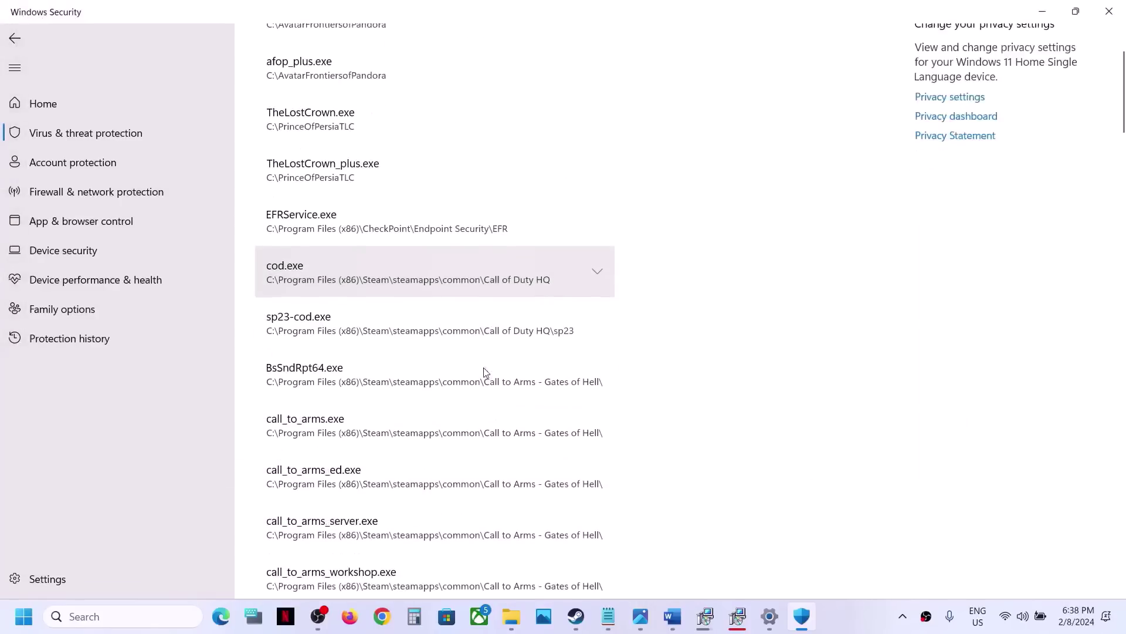
pyautogui.scroll(-2, 484, 368)
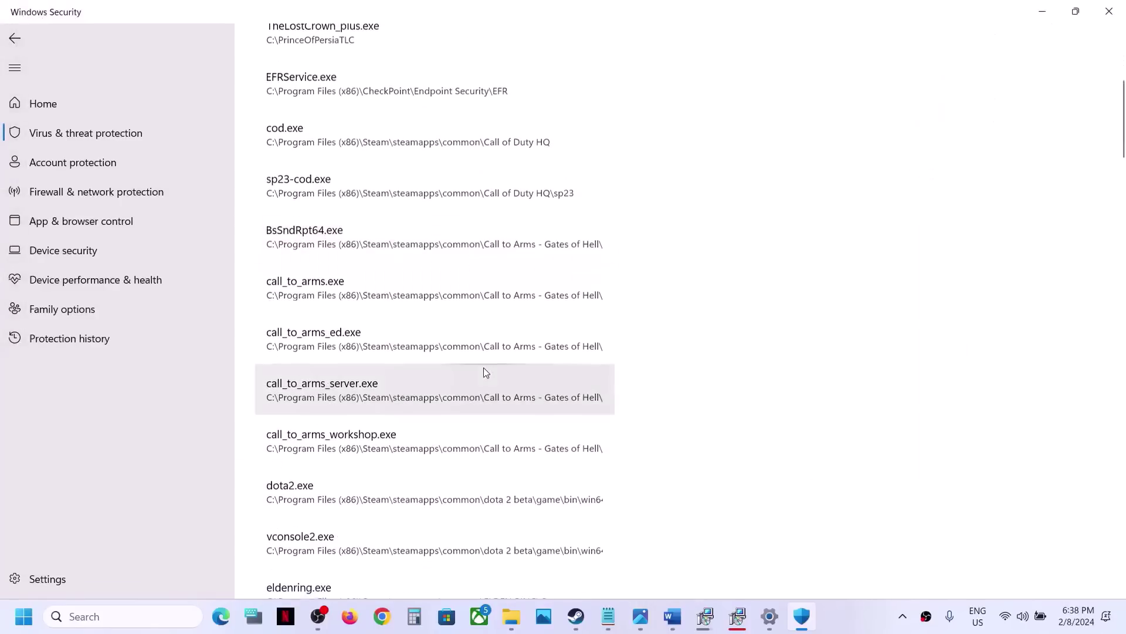
# Step: Search Windows for Control Panel and open Windows Defender Firewall under System and Security
pyautogui.click(80, 616)
pyautogui.write('contro')
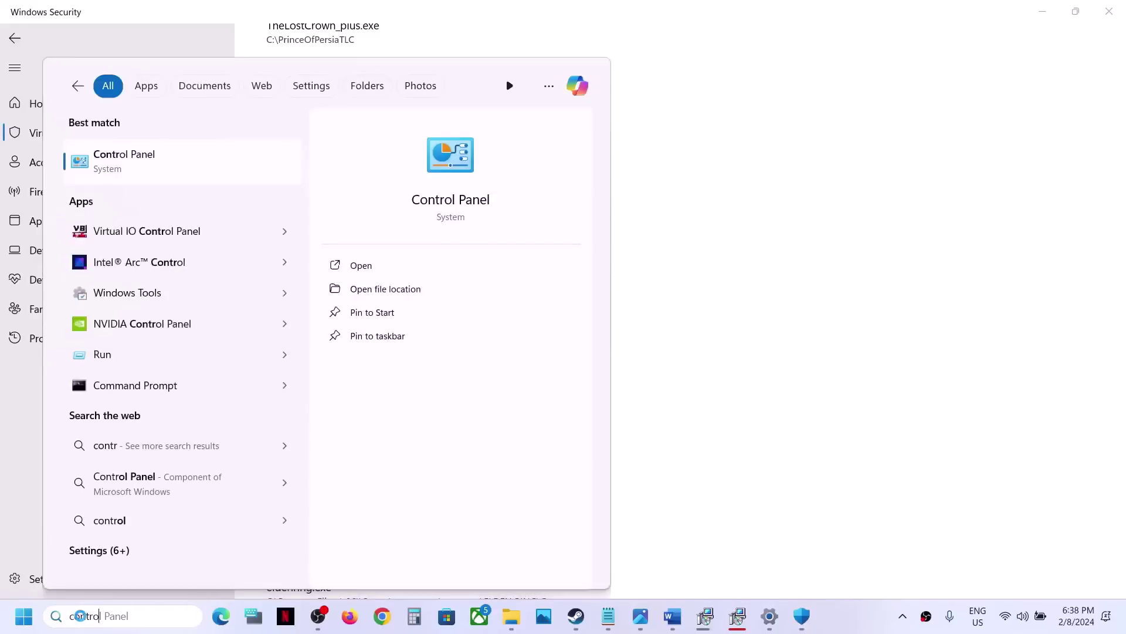
pyautogui.write('l')
pyautogui.click(199, 154)
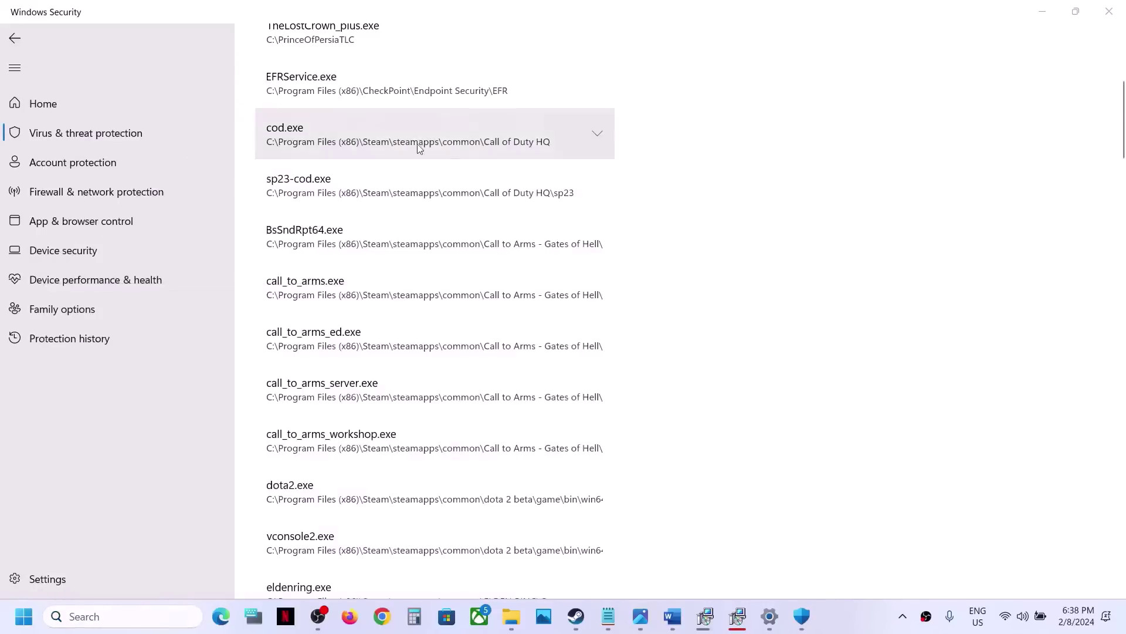
pyautogui.click(437, 118)
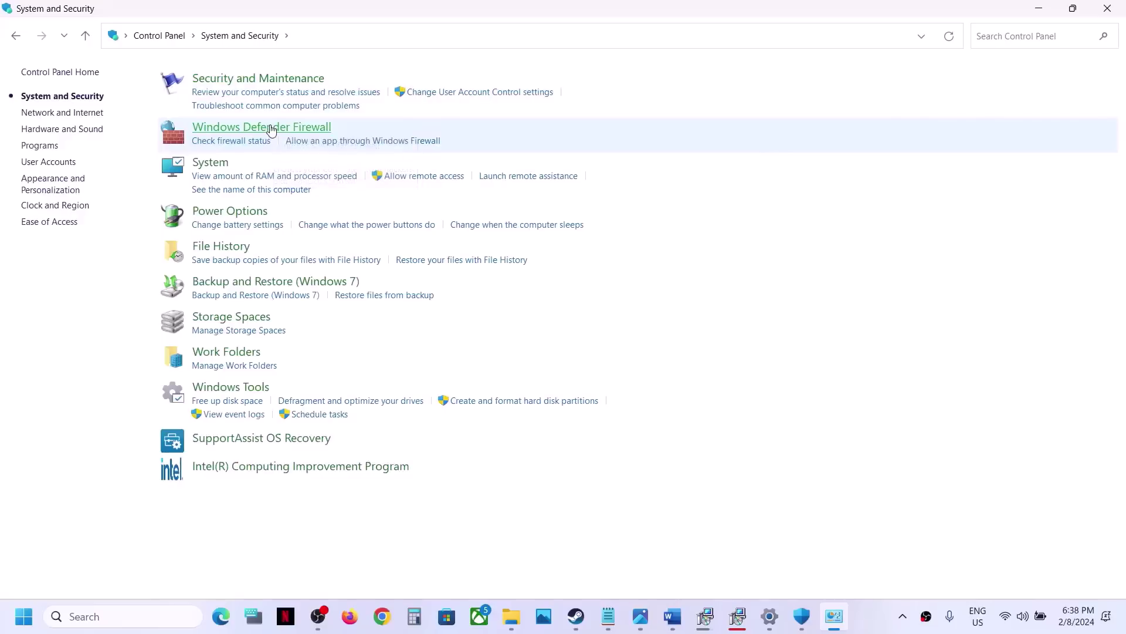
pyautogui.click(271, 129)
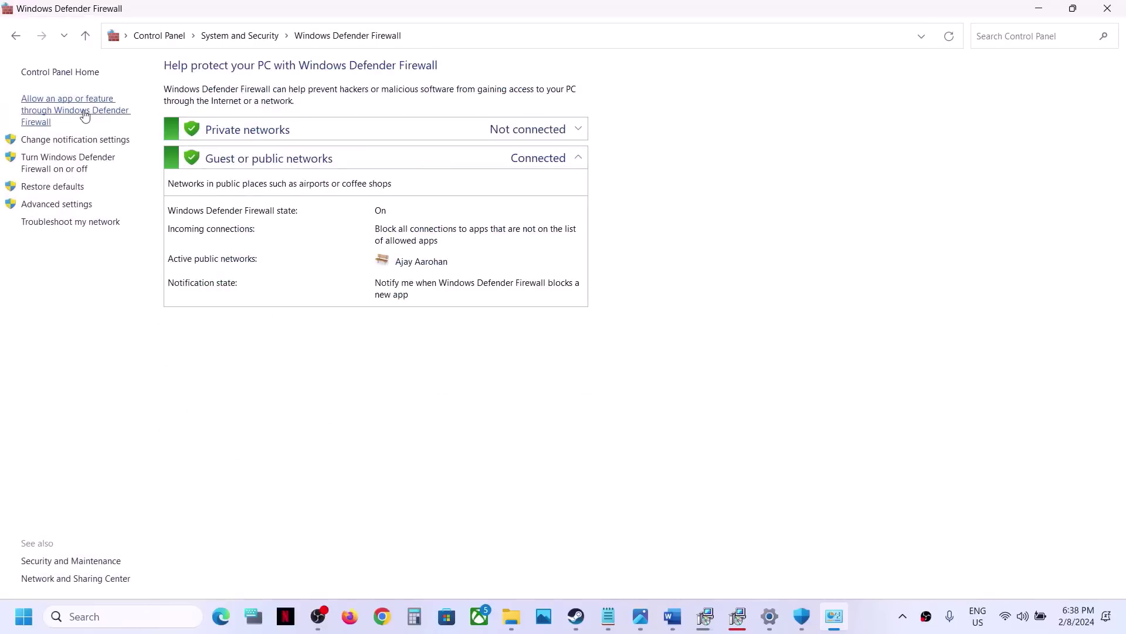
# Step: Open the apps allowed through Windows Defender Firewall, enable changes to the list and start allowing another app
pyautogui.click(85, 115)
pyautogui.click(733, 115)
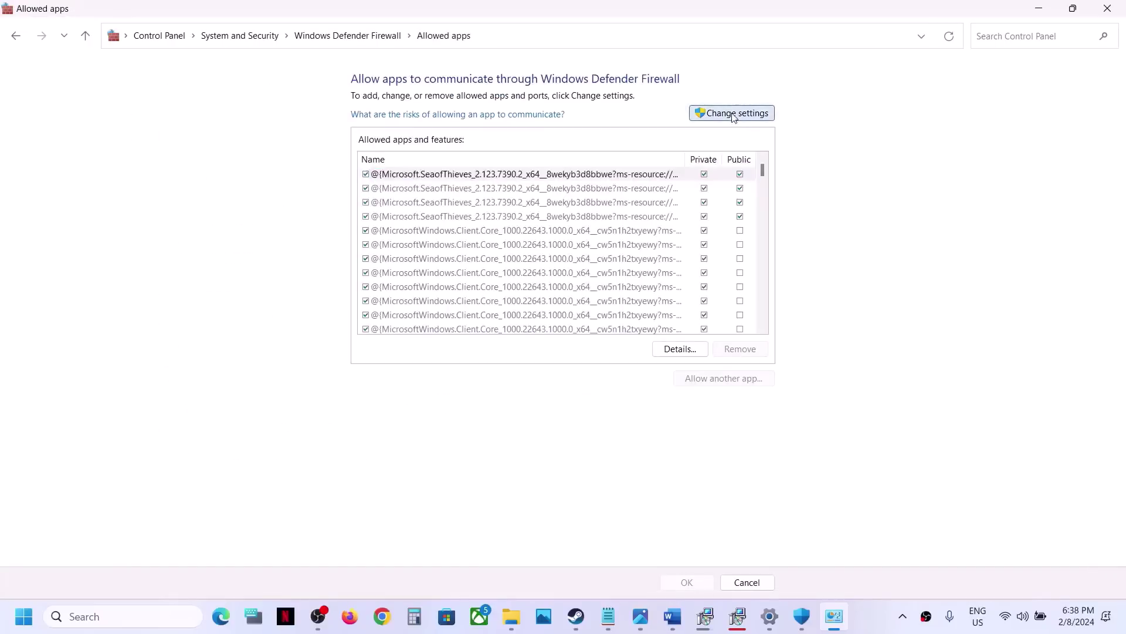
pyautogui.click(728, 381)
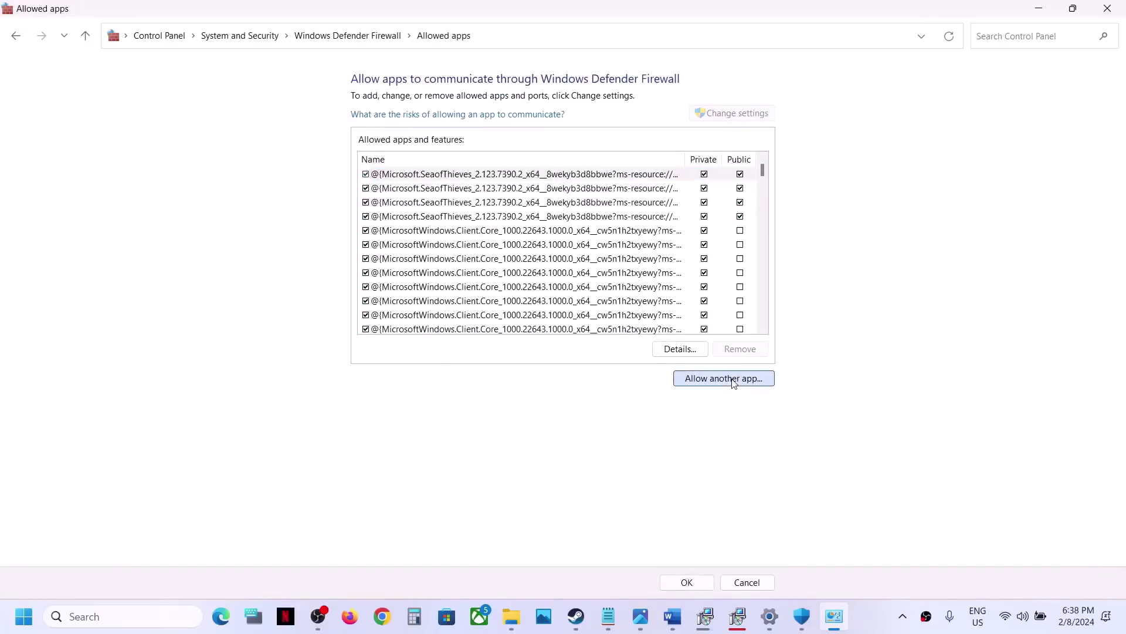
# Step: Try to add helldivers2 from the Steam common folder's Helldivers 2\bin to the firewall's allowed apps
pyautogui.click(664, 376)
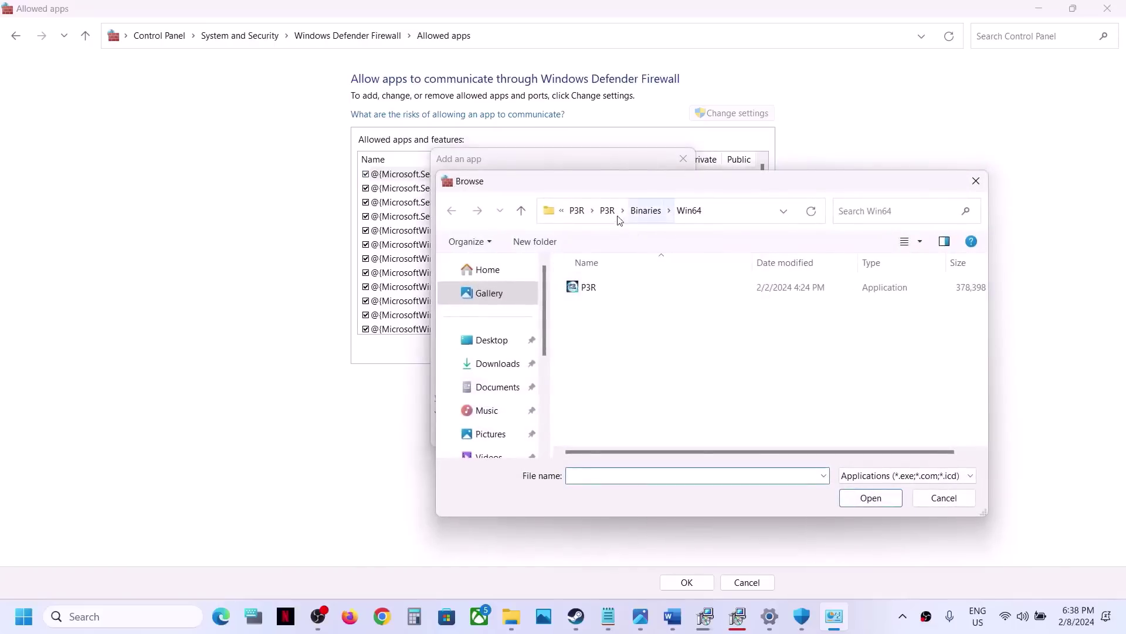
pyautogui.click(576, 211)
pyautogui.click(658, 219)
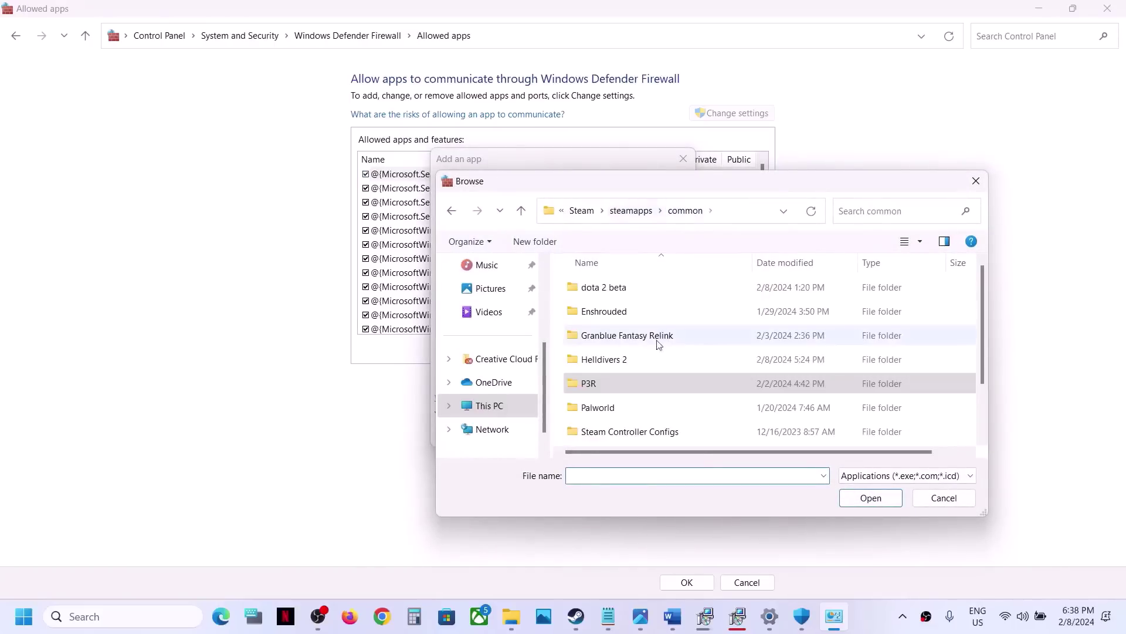
pyautogui.doubleClick(635, 365)
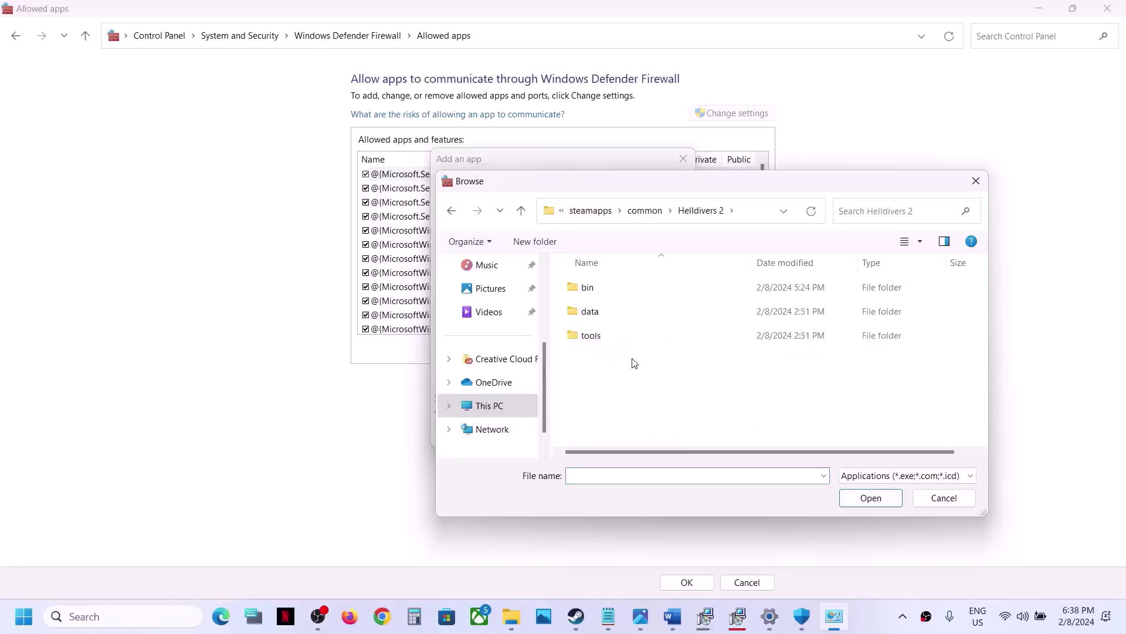
pyautogui.doubleClick(587, 287)
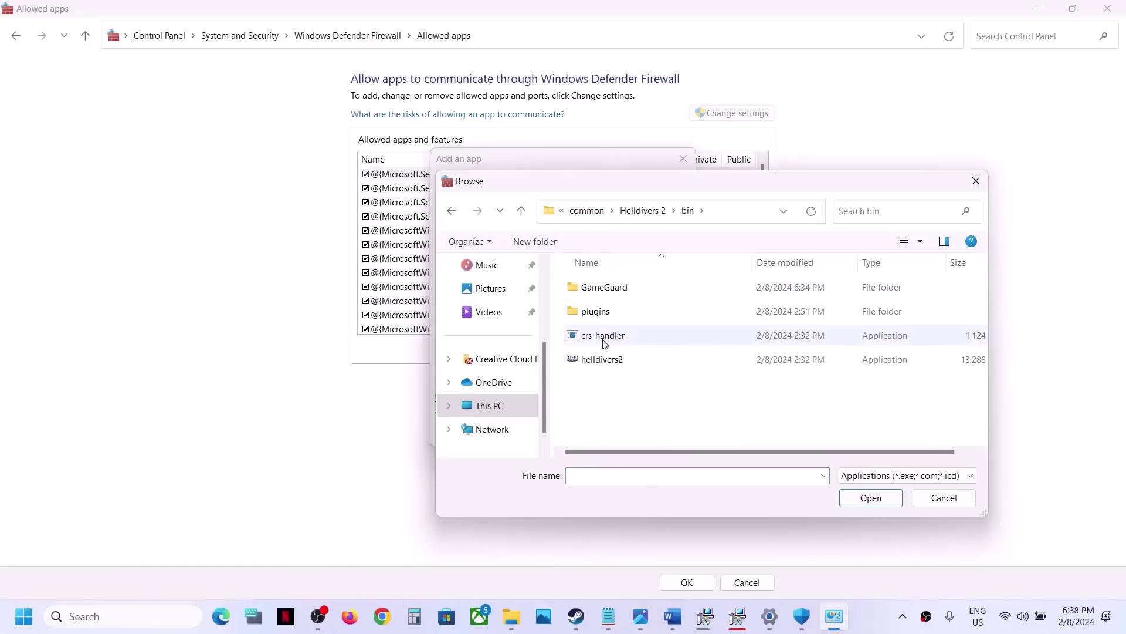
pyautogui.click(605, 359)
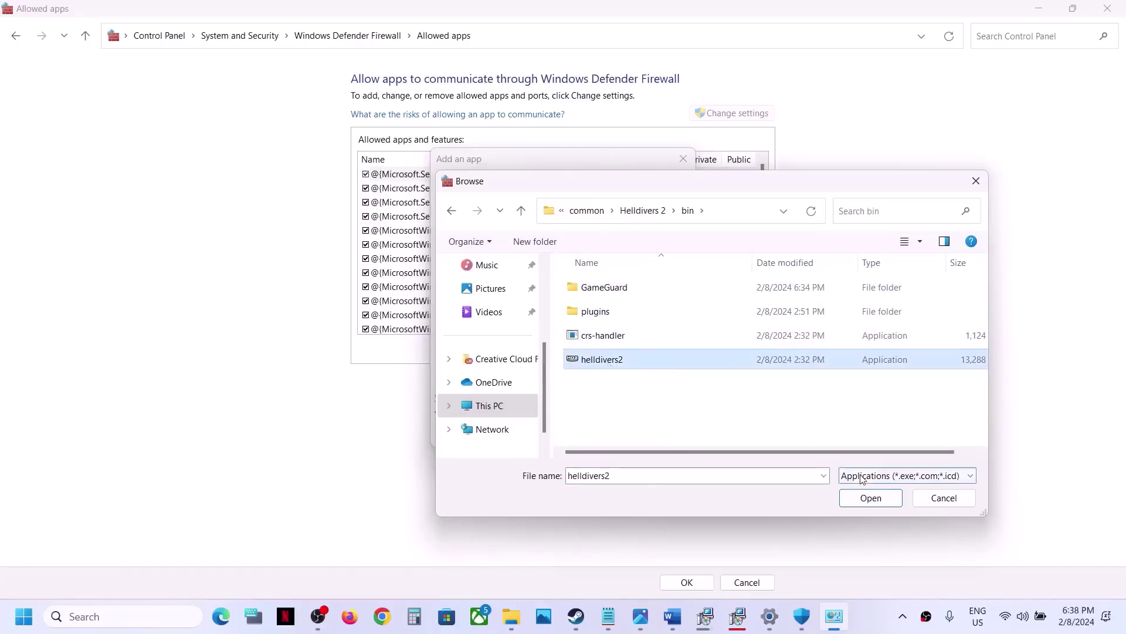
pyautogui.click(878, 499)
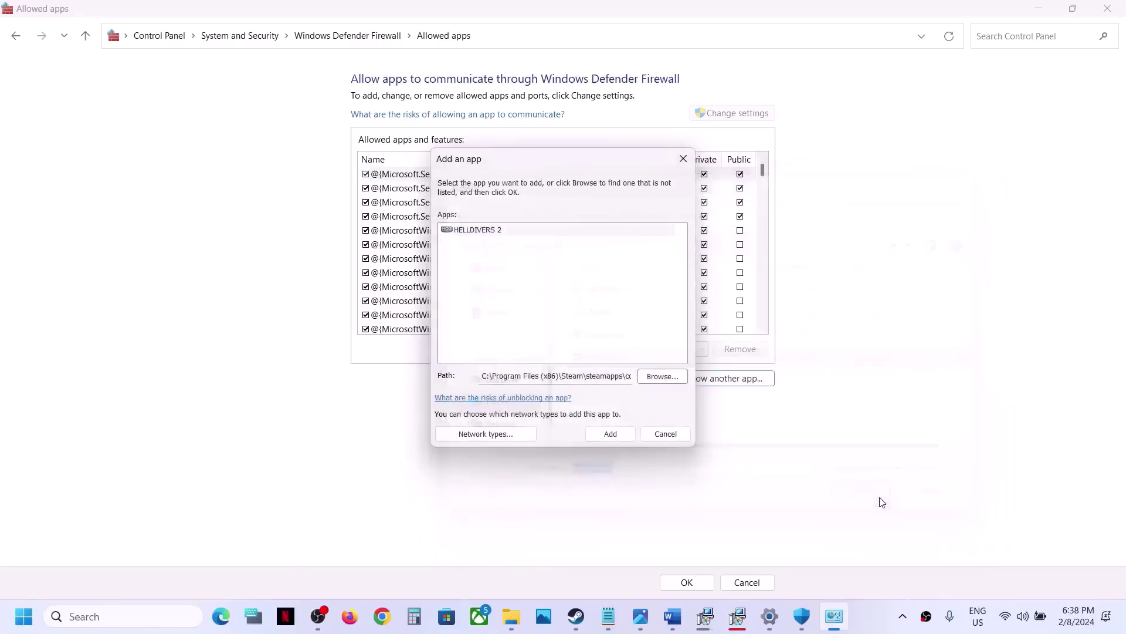
pyautogui.click(611, 433)
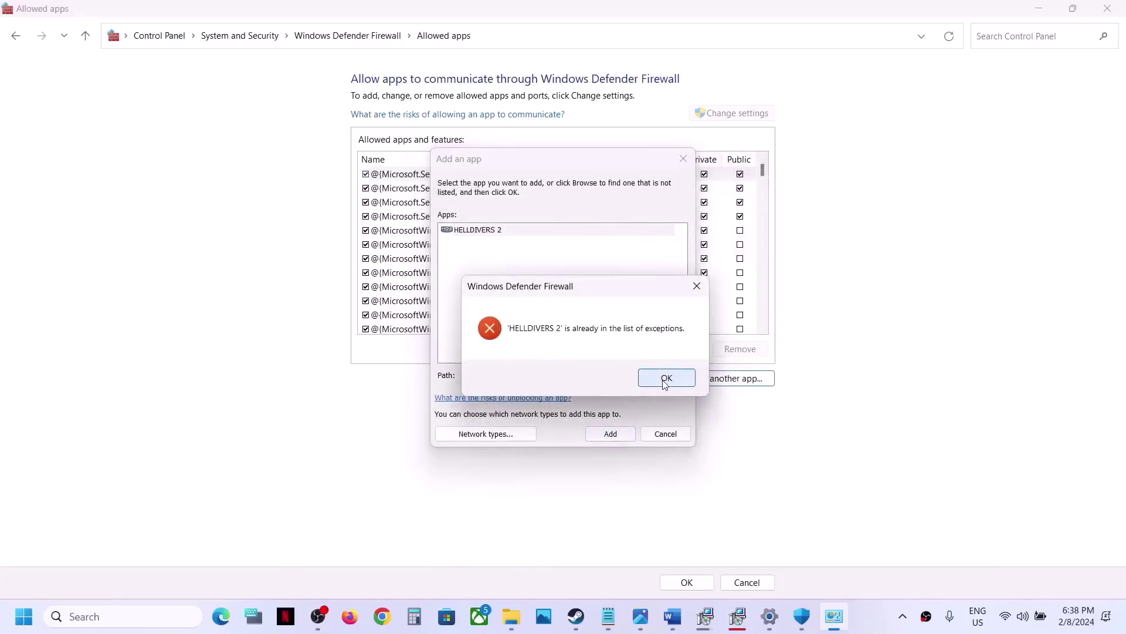
pyautogui.click(665, 380)
pyautogui.click(665, 433)
# Step: Find HELLDIVERS 2 in the firewall's allowed apps, check its Private and Public access, and confirm the list
pyautogui.click(467, 260)
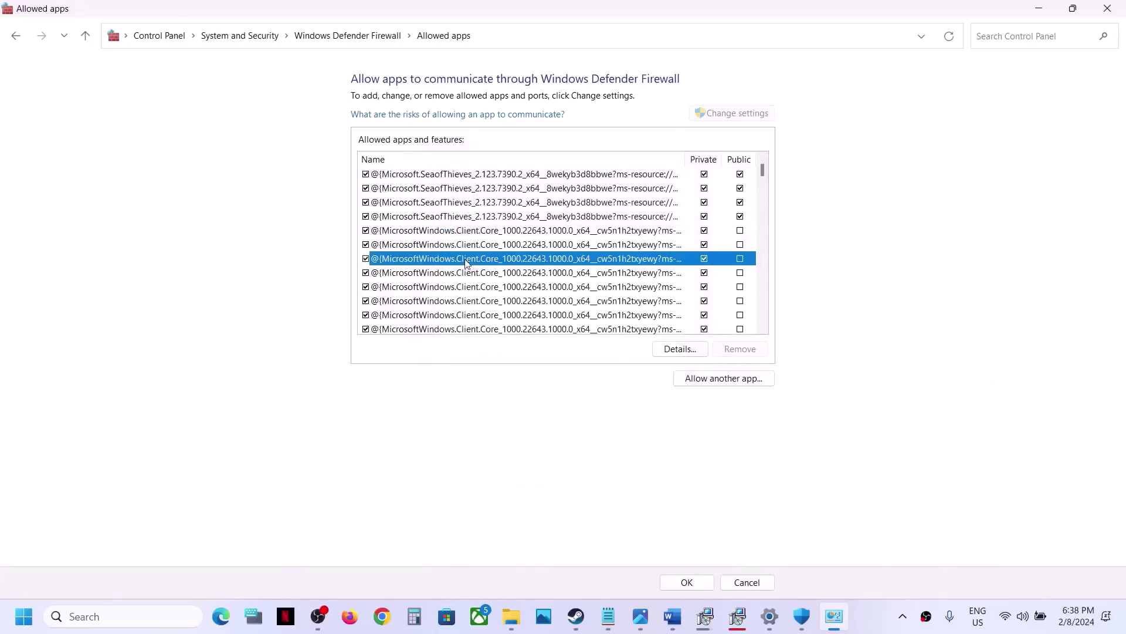
pyautogui.press('h')
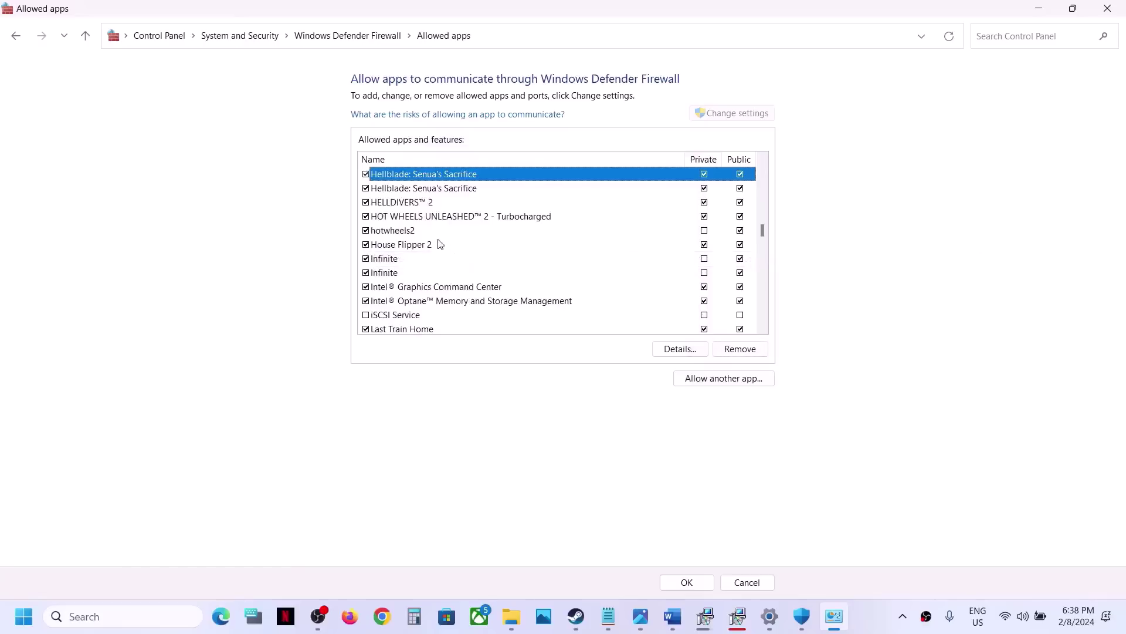
pyautogui.click(420, 203)
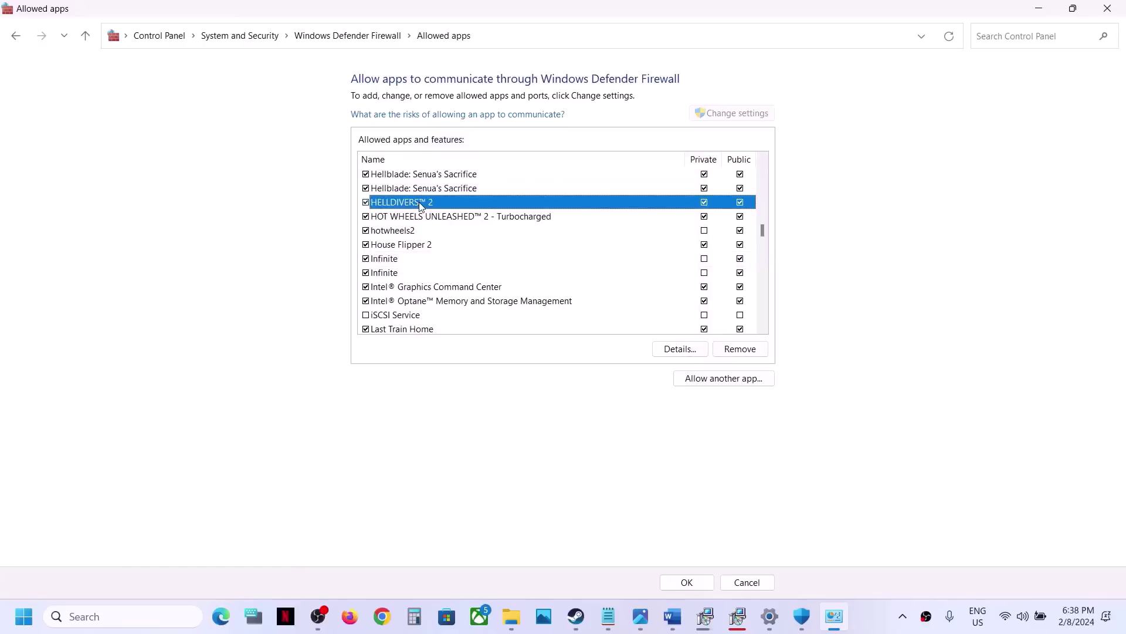
pyautogui.click(685, 582)
# Step: Close Windows Security and Settings, and highlight the Step 13 advice on launch options -dx11 and -dx12 in the Word document
pyautogui.click(1112, 10)
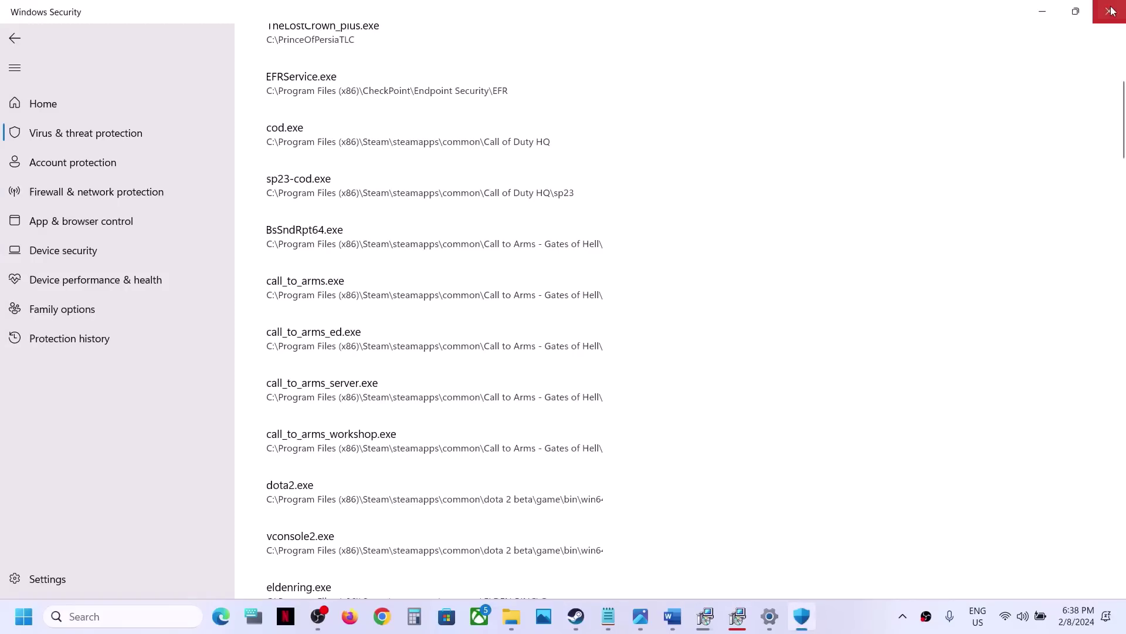
pyautogui.click(1111, 8)
pyautogui.click(1111, 8)
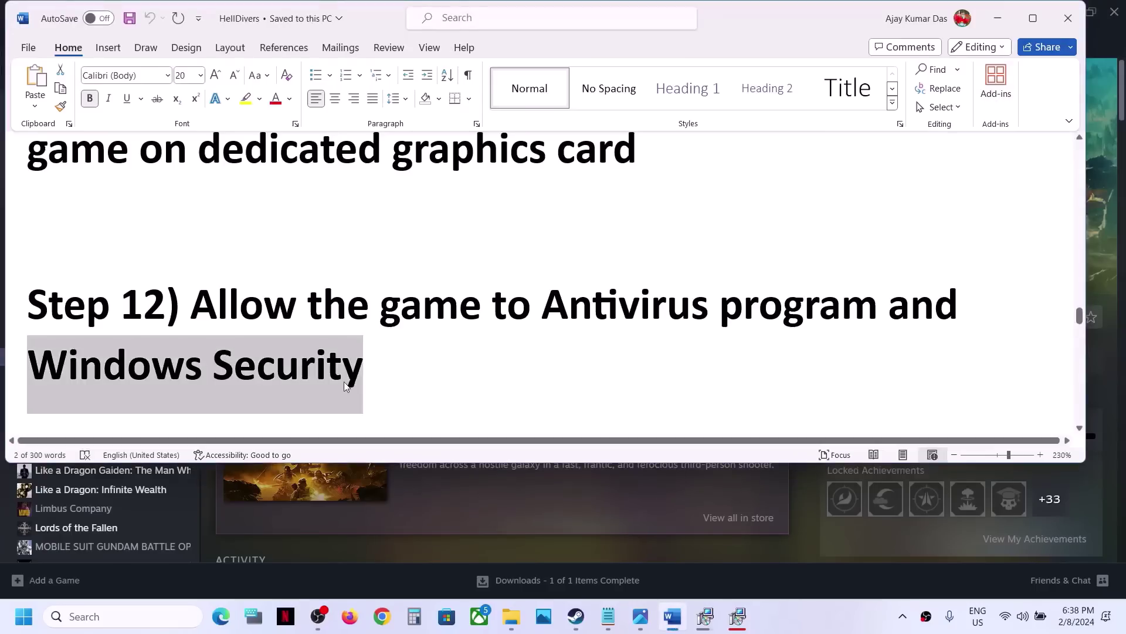
pyautogui.scroll(-5, 344, 385)
pyautogui.moveTo(226, 267); pyautogui.dragTo(360, 391)
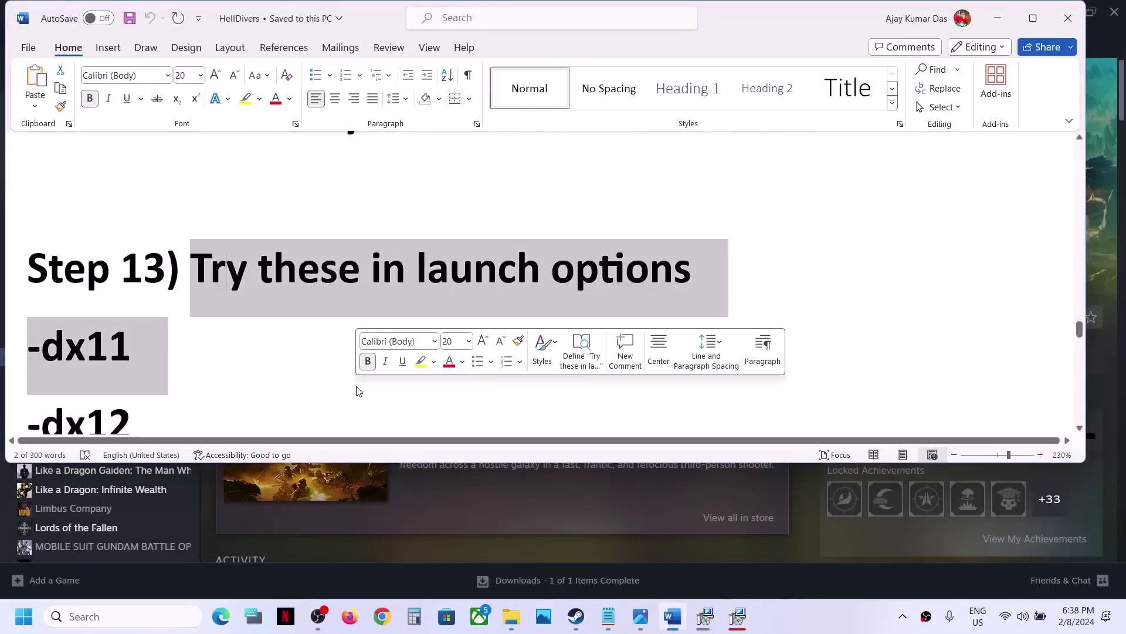
pyautogui.scroll(-2, 359, 389)
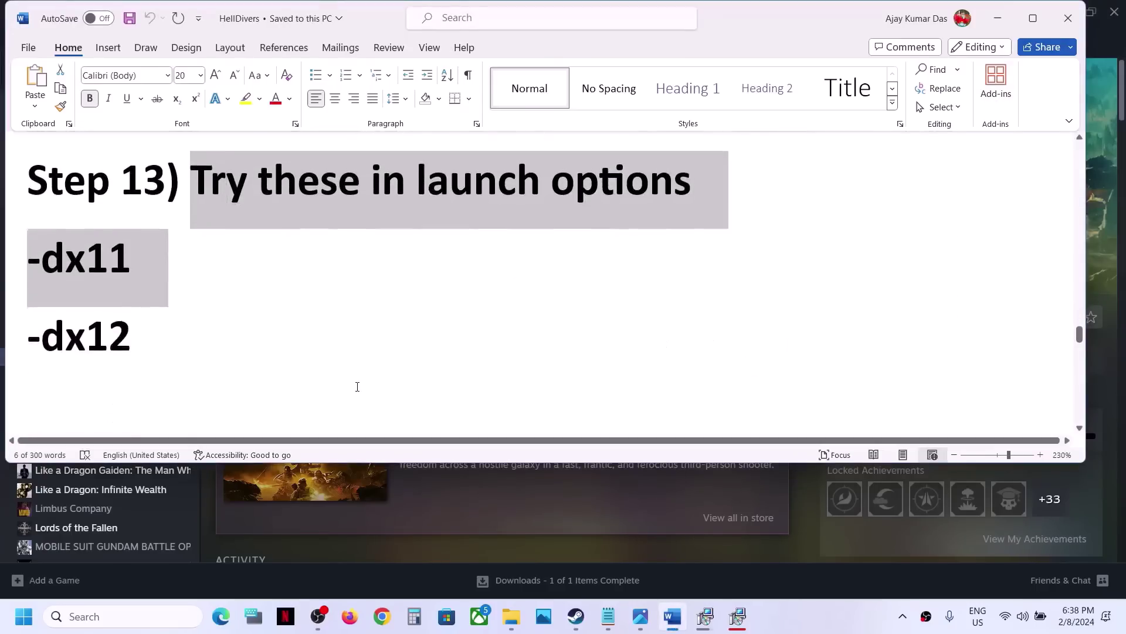
# Step: Switch to Steam and set the launch options in the HELLDIVERS 2 properties to -dx11
pyautogui.click(810, 553)
pyautogui.rightClick(134, 359)
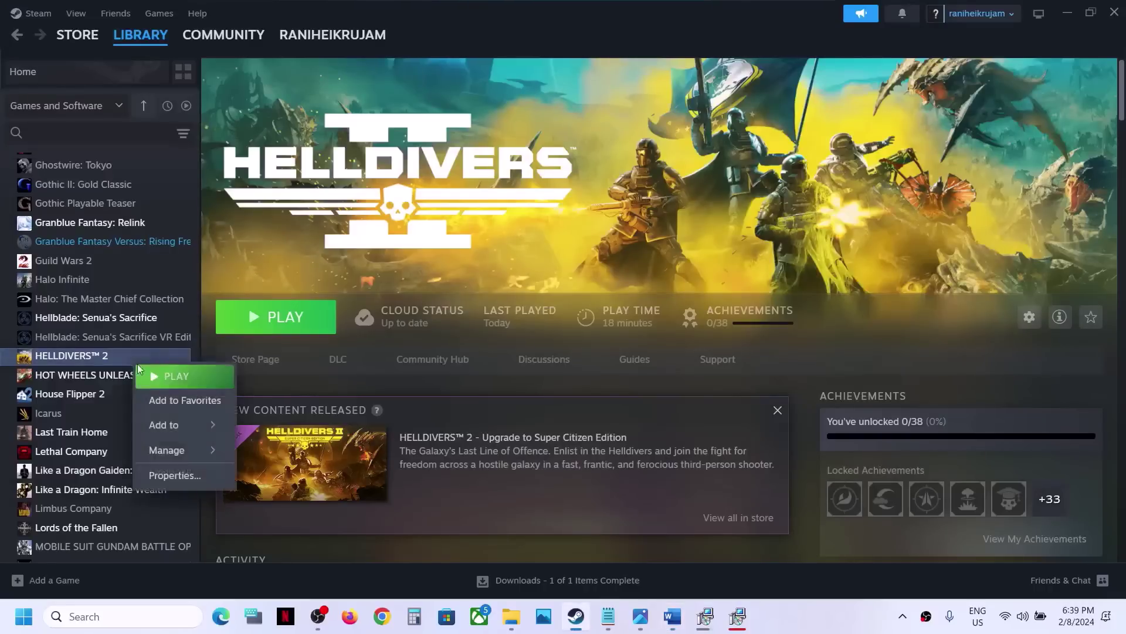
pyautogui.click(175, 476)
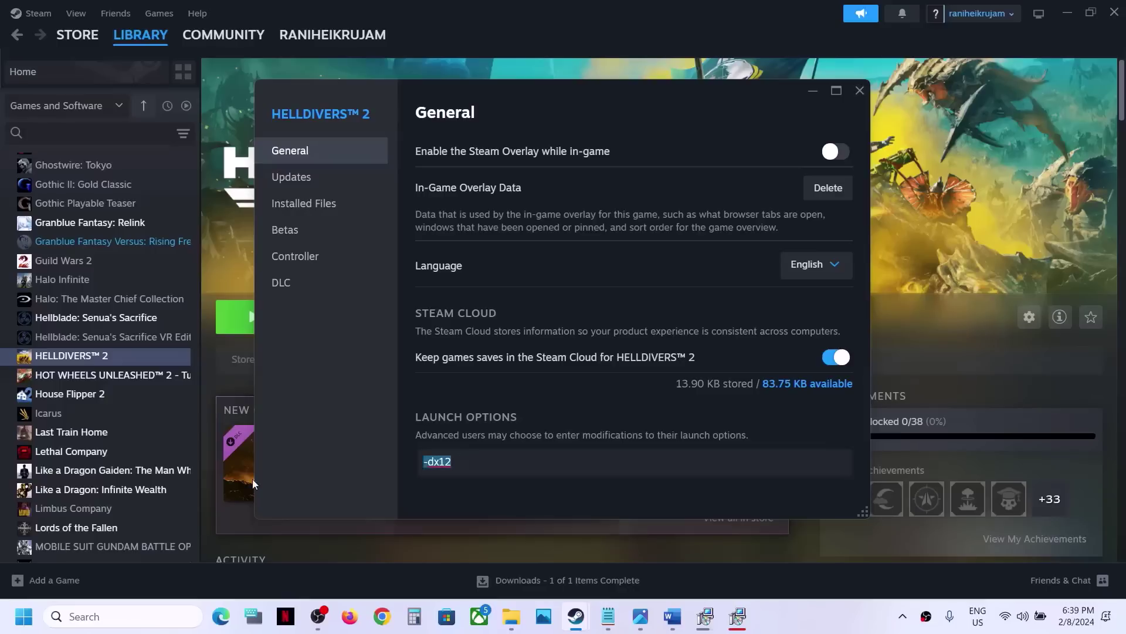
pyautogui.write('-dx')
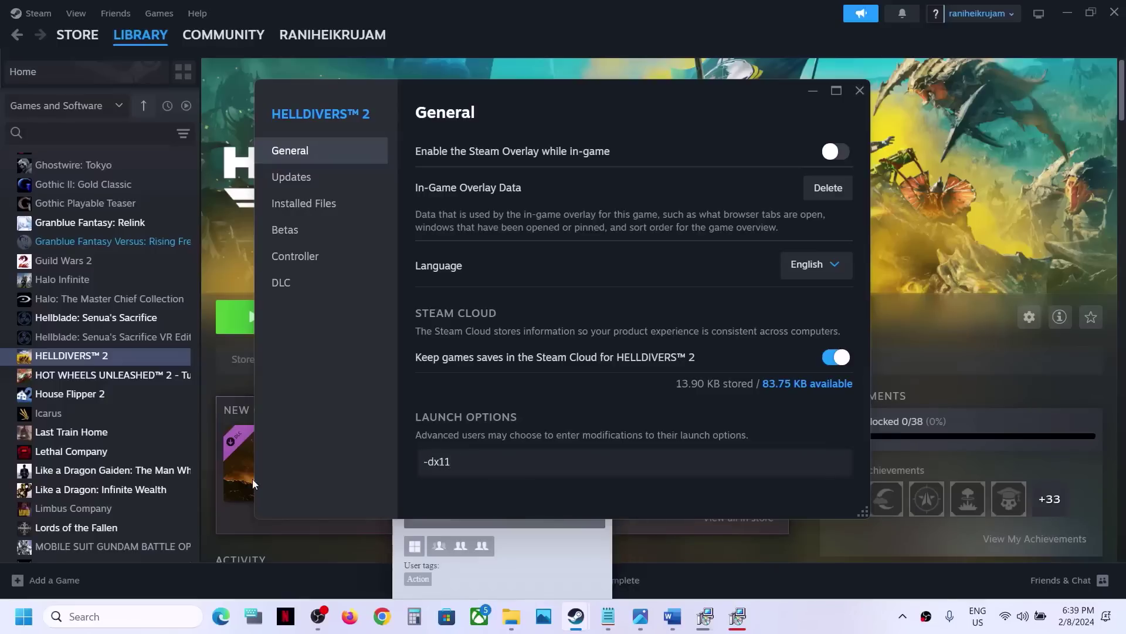
pyautogui.click(409, 413)
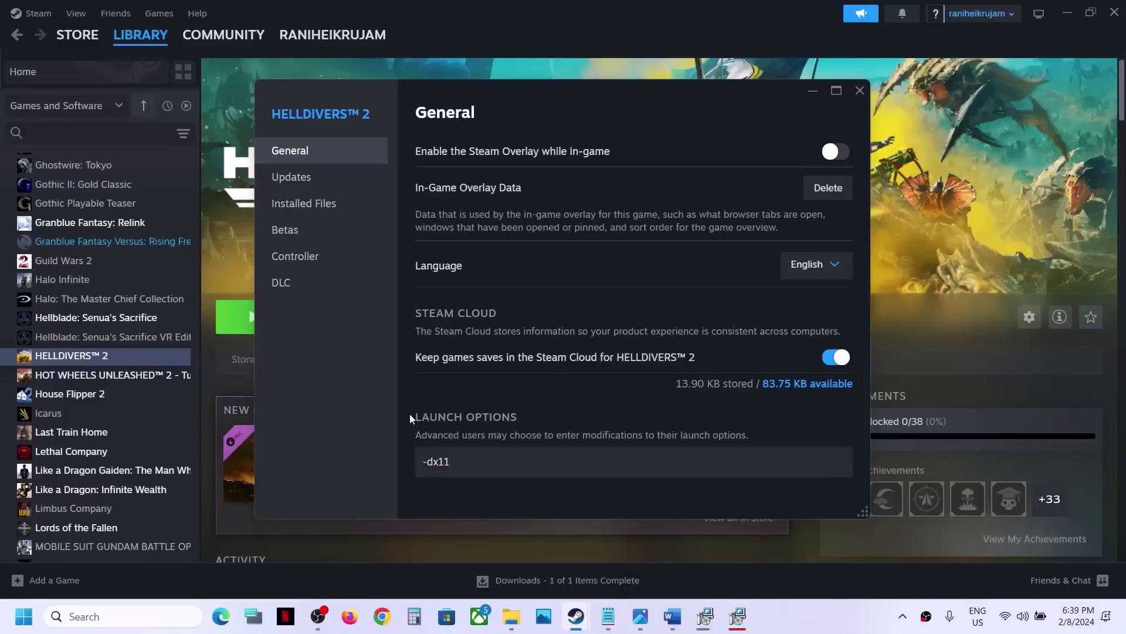
pyautogui.click(860, 91)
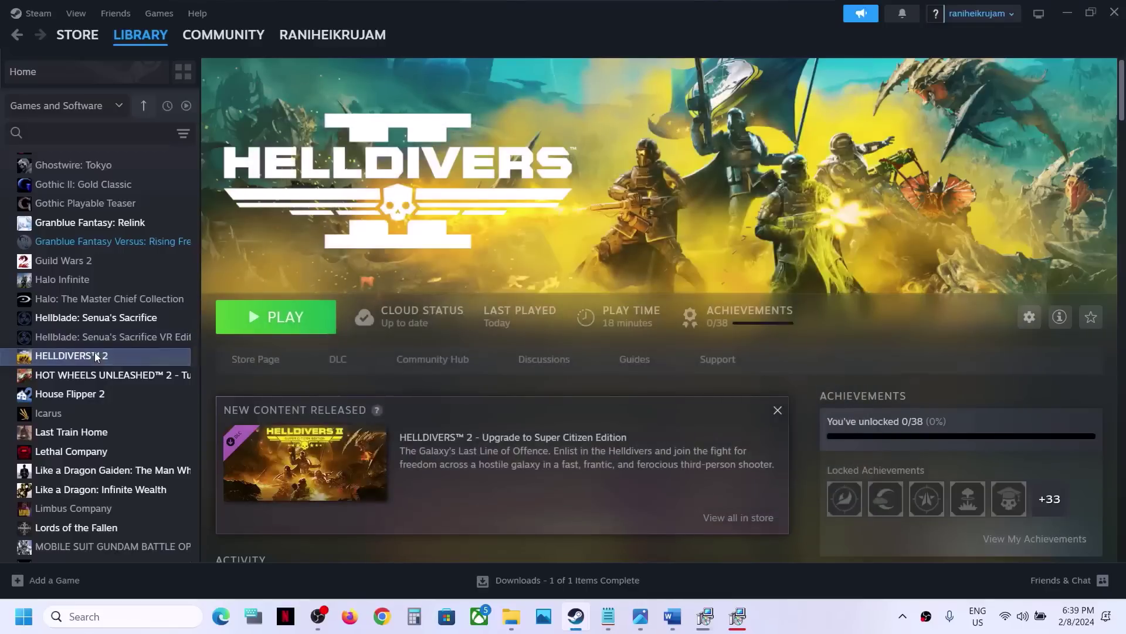
# Step: Reopen the HELLDIVERS 2 properties and change the launch option to -dx12
pyautogui.rightClick(95, 355)
pyautogui.click(135, 465)
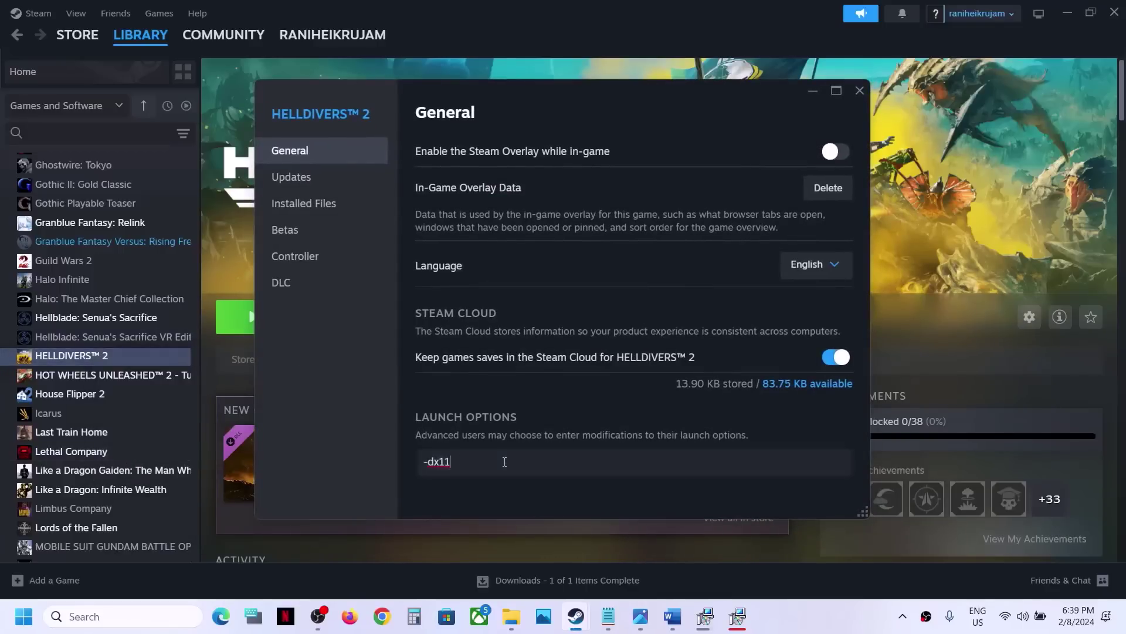
pyautogui.moveTo(503, 461); pyautogui.dragTo(209, 498)
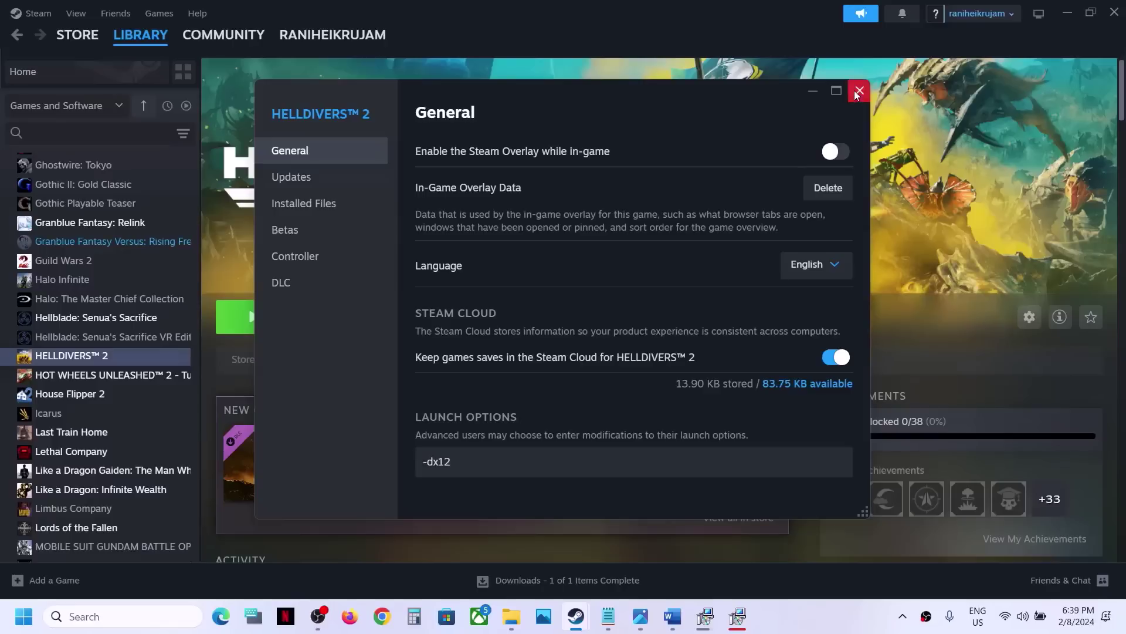
# Step: Clear the launch options of HELLDIVERS 2 and close its properties
pyautogui.moveTo(463, 461); pyautogui.dragTo(283, 475)
pyautogui.press('BackSpace')
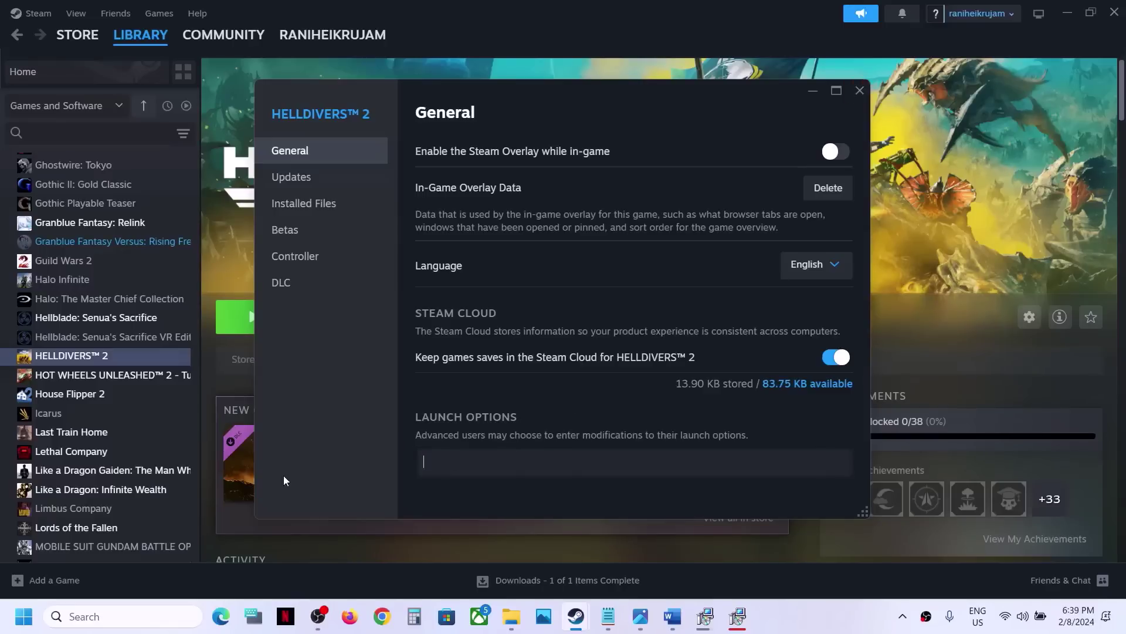
pyautogui.click(362, 424)
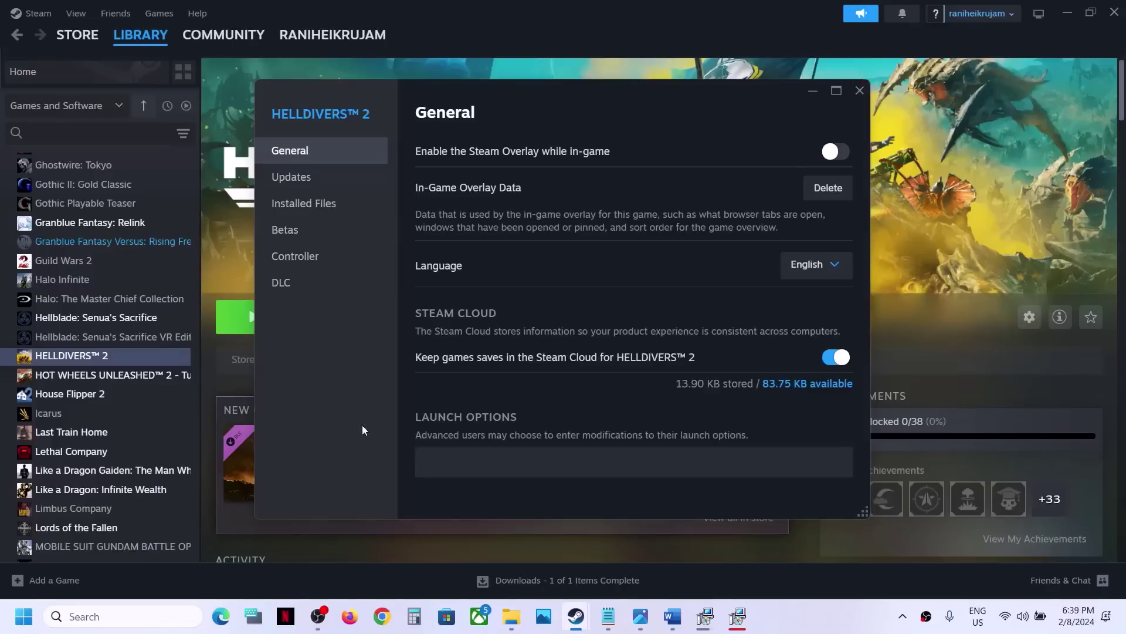
pyautogui.click(857, 91)
# Step: Switch back to the Word document and highlight the Step 14 advice on renaming or deleting save files and its progress-loss warning
pyautogui.click(672, 619)
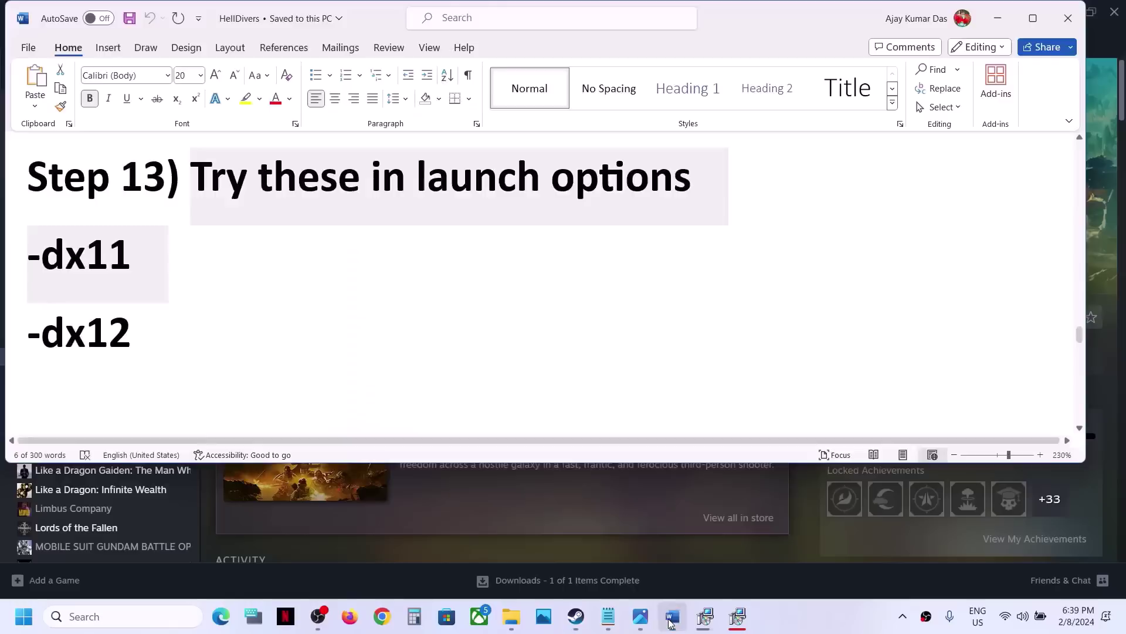
pyautogui.scroll(-3, 425, 360)
pyautogui.rightClick(426, 363)
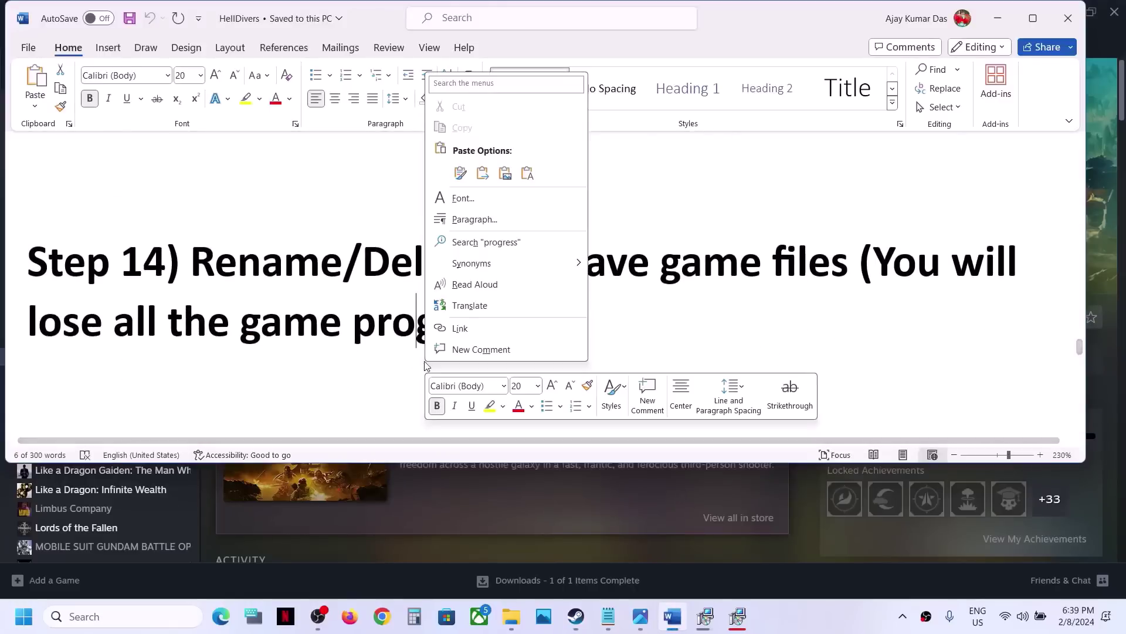
pyautogui.click(426, 364)
pyautogui.moveTo(192, 264); pyautogui.dragTo(718, 310)
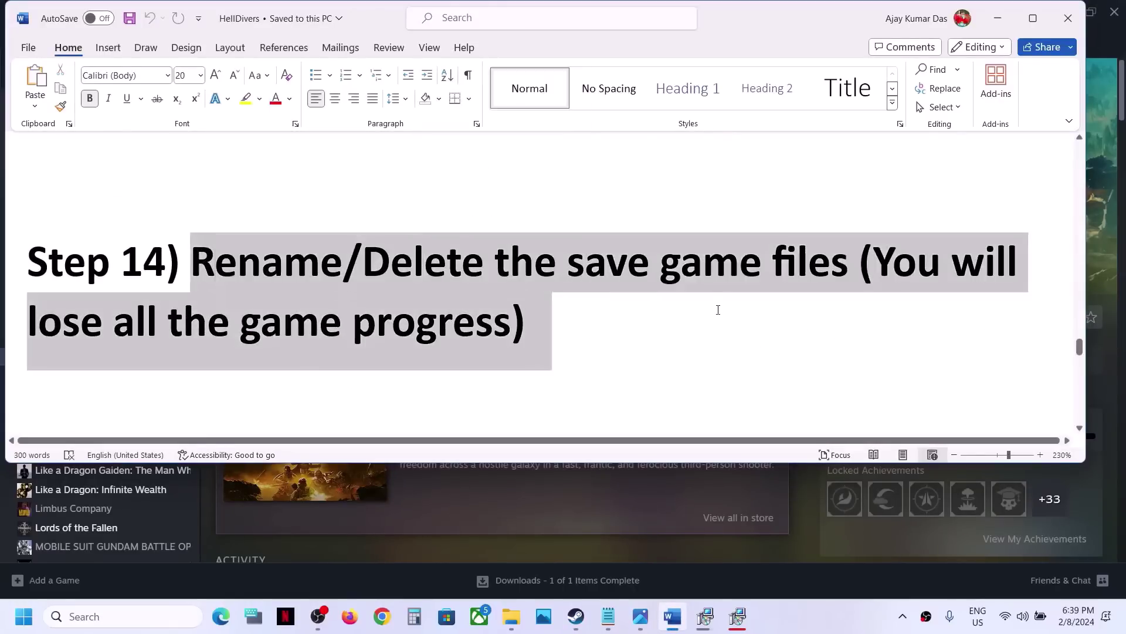
pyautogui.click(717, 312)
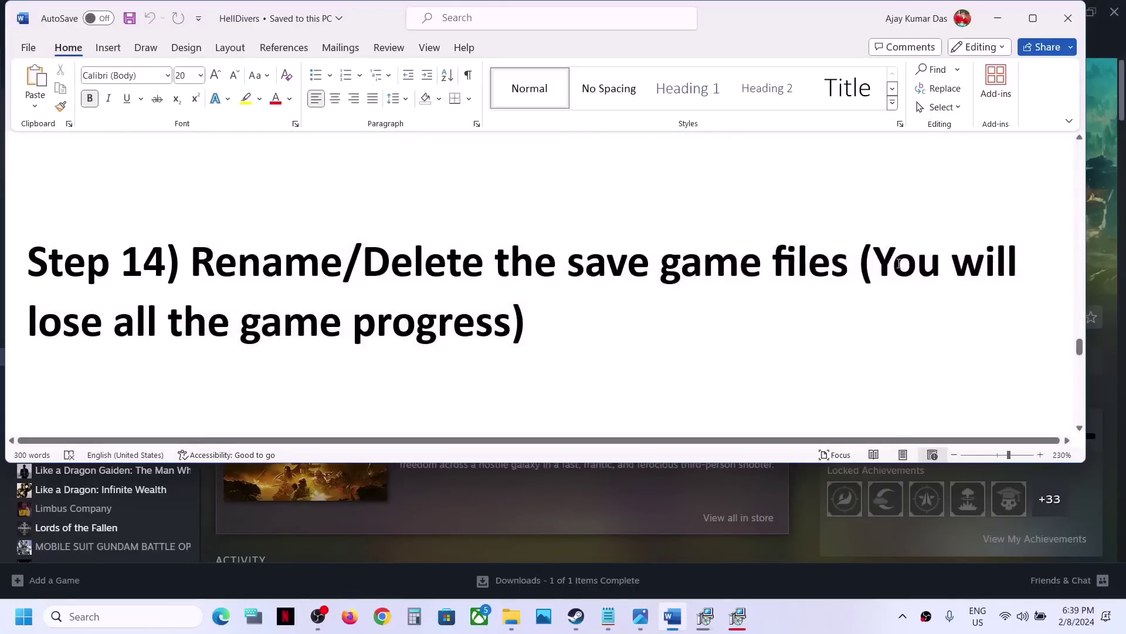
pyautogui.moveTo(882, 263); pyautogui.dragTo(500, 315)
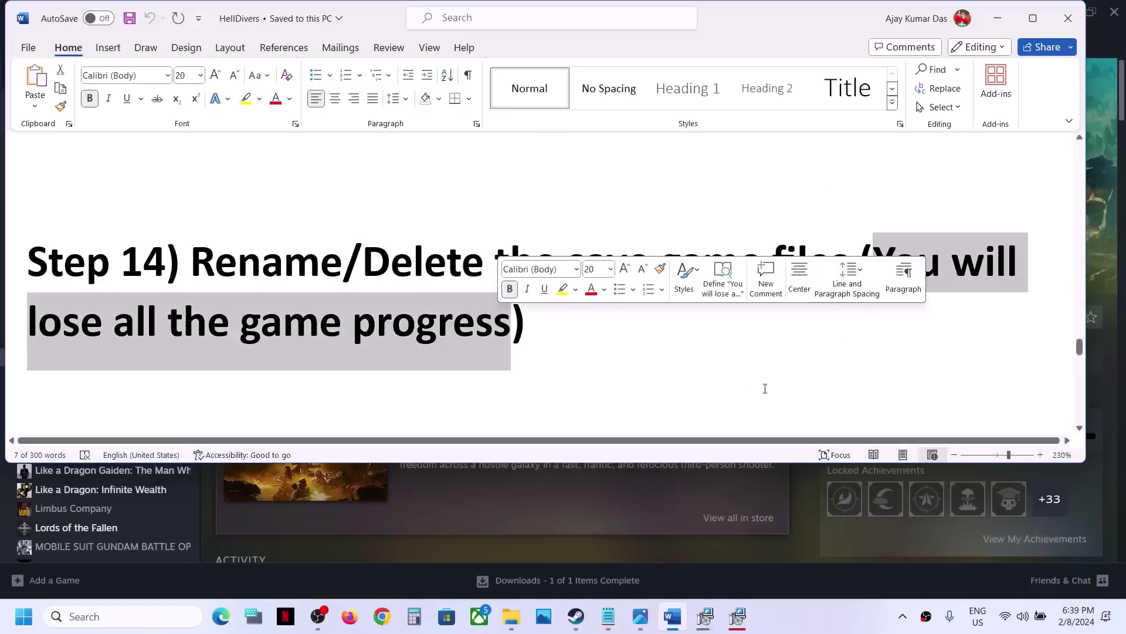
pyautogui.click(657, 342)
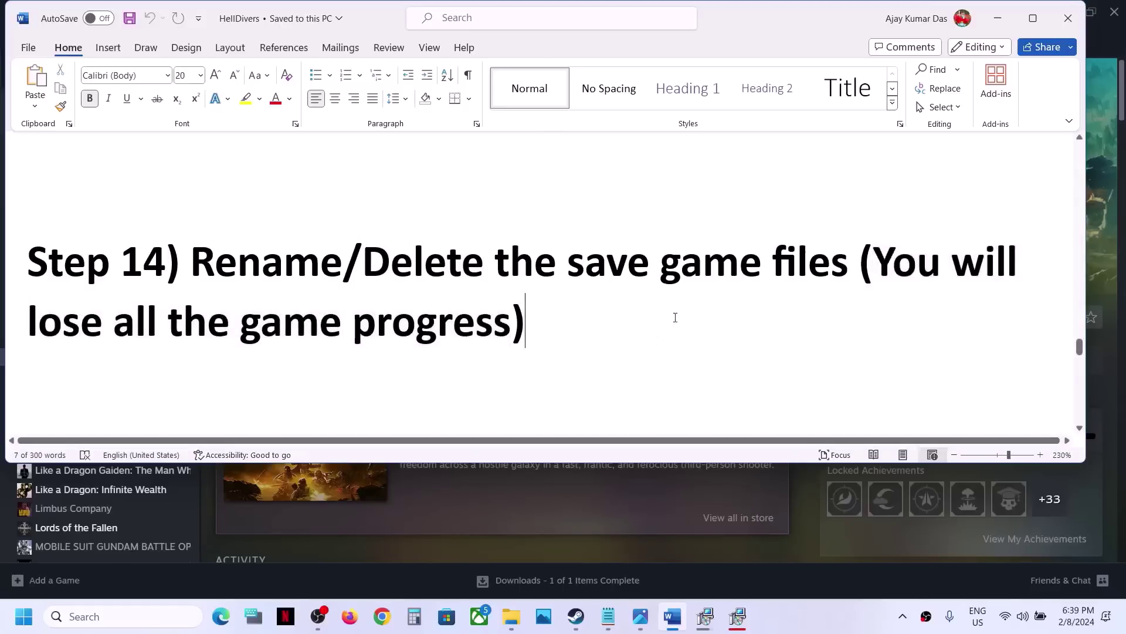
# Step: Minimize Word and open the user's profile folder under C:\Users in File Explorer
pyautogui.click(998, 20)
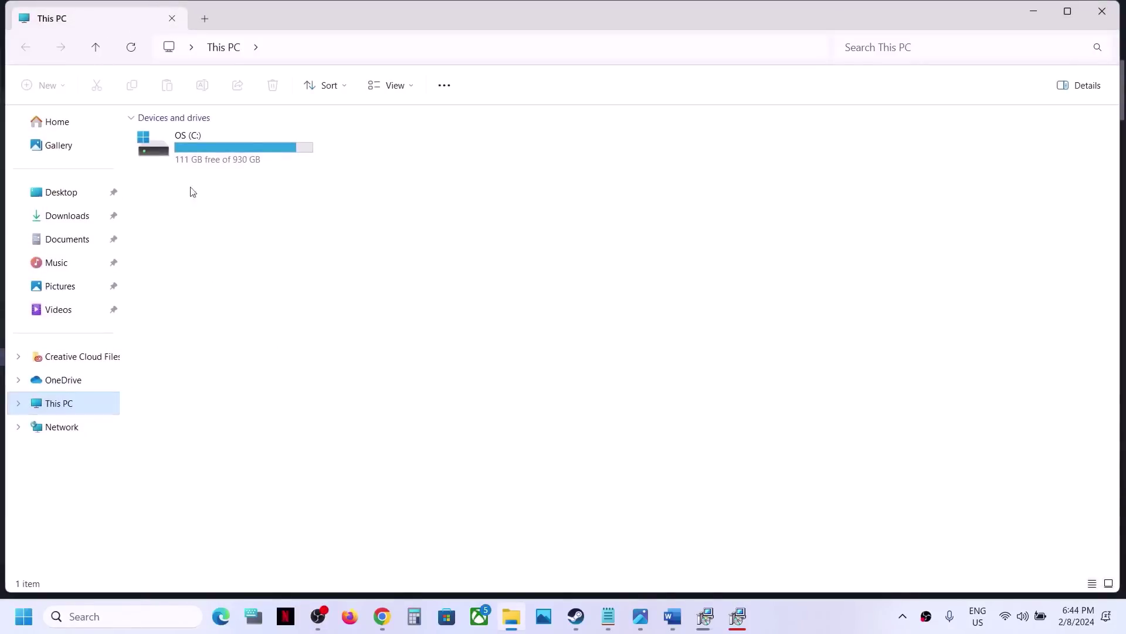
pyautogui.doubleClick(201, 164)
pyautogui.click(222, 386)
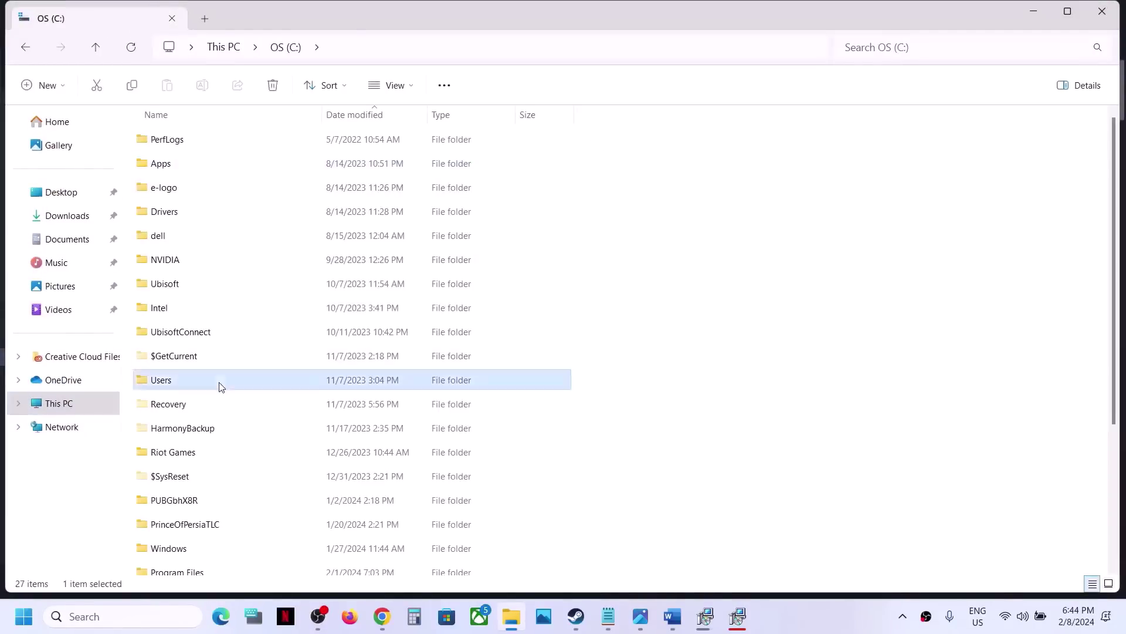
pyautogui.doubleClick(222, 386)
pyautogui.click(178, 139)
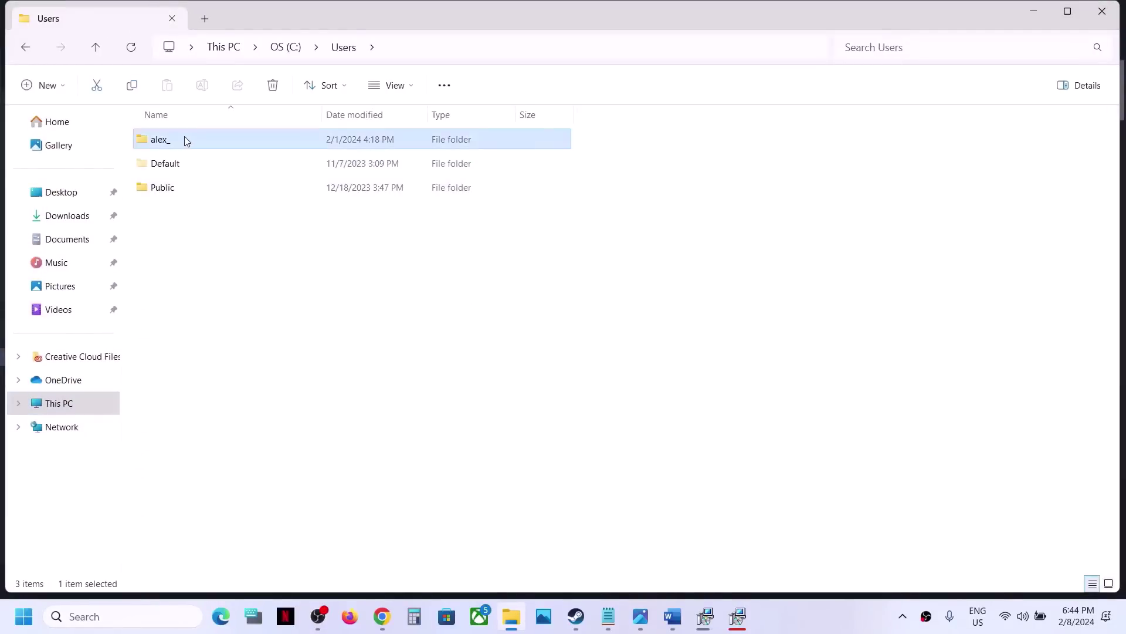
pyautogui.doubleClick(185, 140)
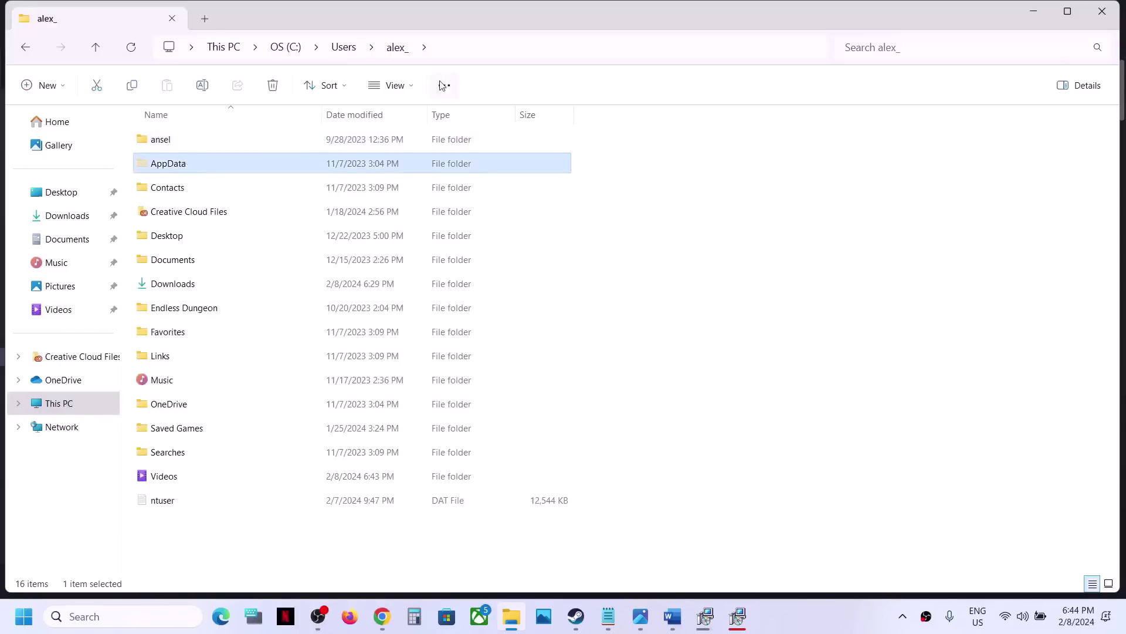
# Step: Check the hidden items display option and open the AppData\Roaming\Arrowhead folder inside the user's profile folder
pyautogui.click(416, 86)
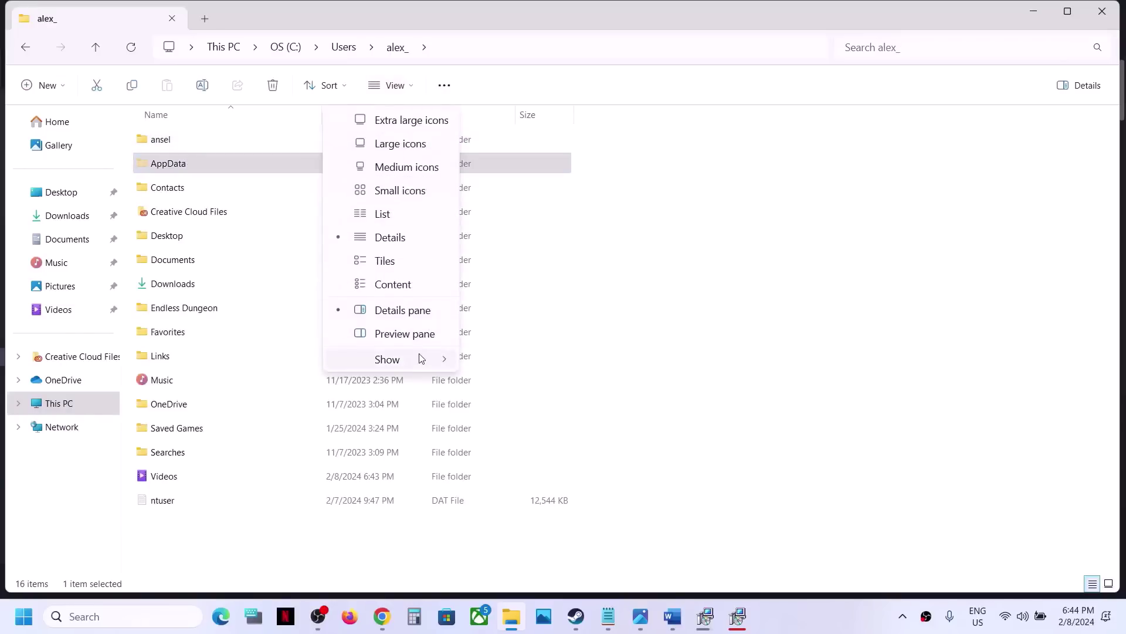
pyautogui.moveTo(391, 357)
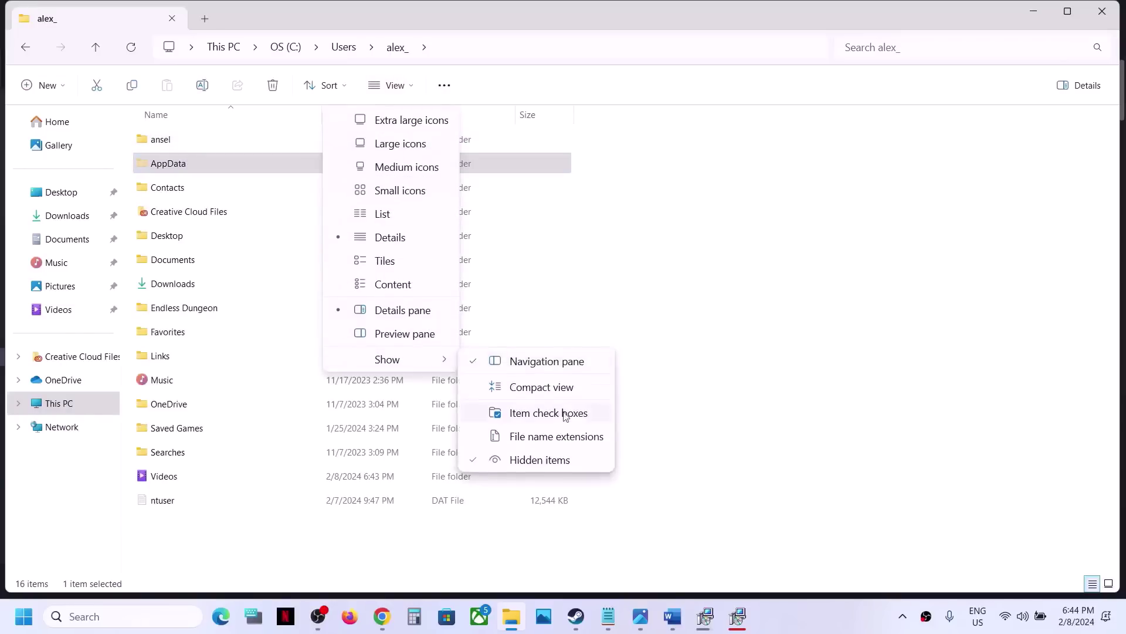
pyautogui.doubleClick(158, 168)
pyautogui.click(168, 187)
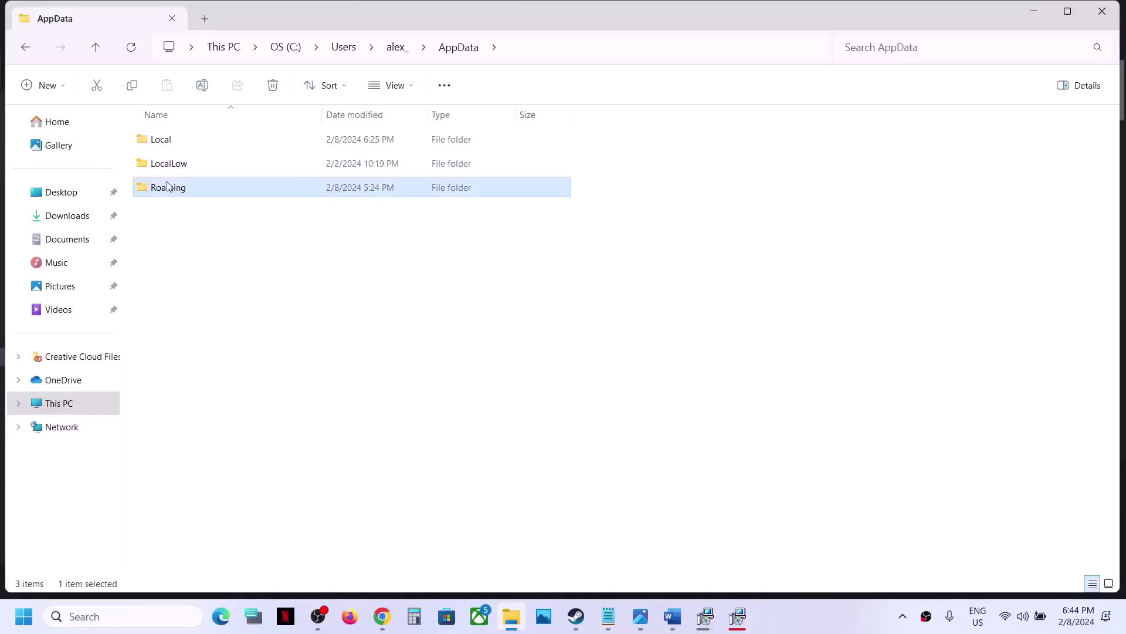
pyautogui.doubleClick(167, 186)
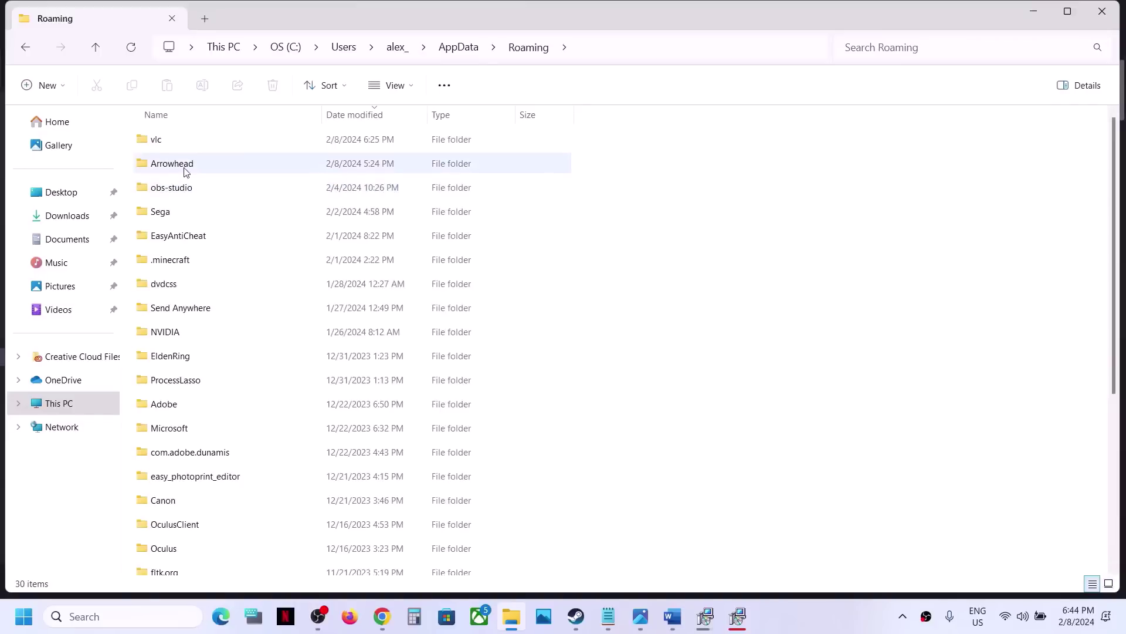
pyautogui.click(184, 171)
pyautogui.doubleClick(184, 167)
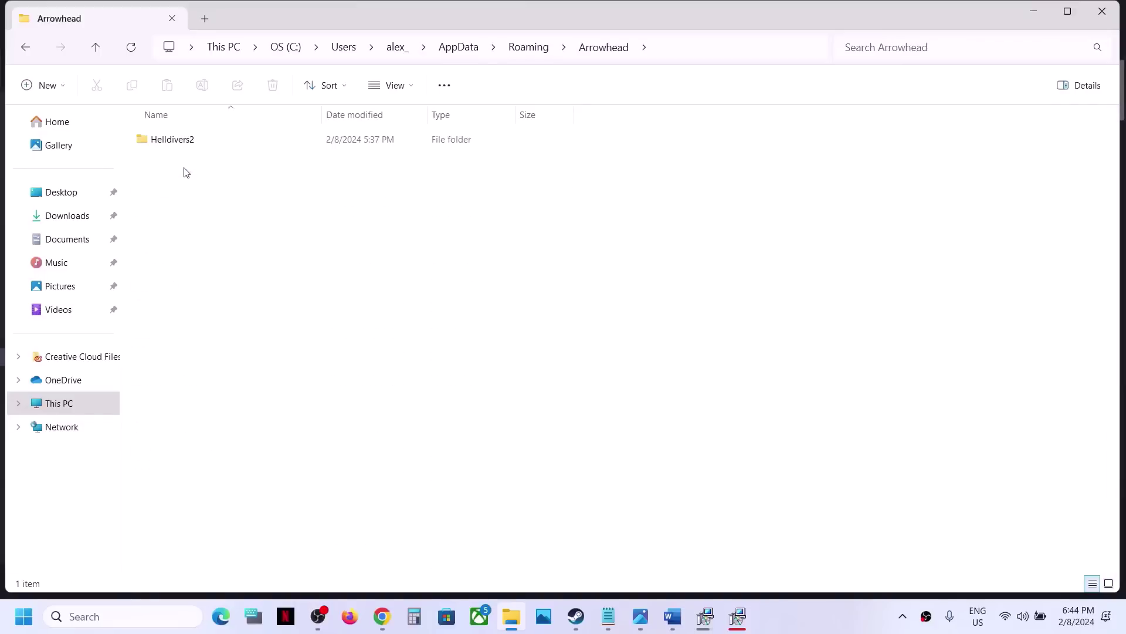
# Step: Show the rename and delete options for the Helldivers2 folder, dismiss them without applying any, and switch to Steam
pyautogui.click(186, 148)
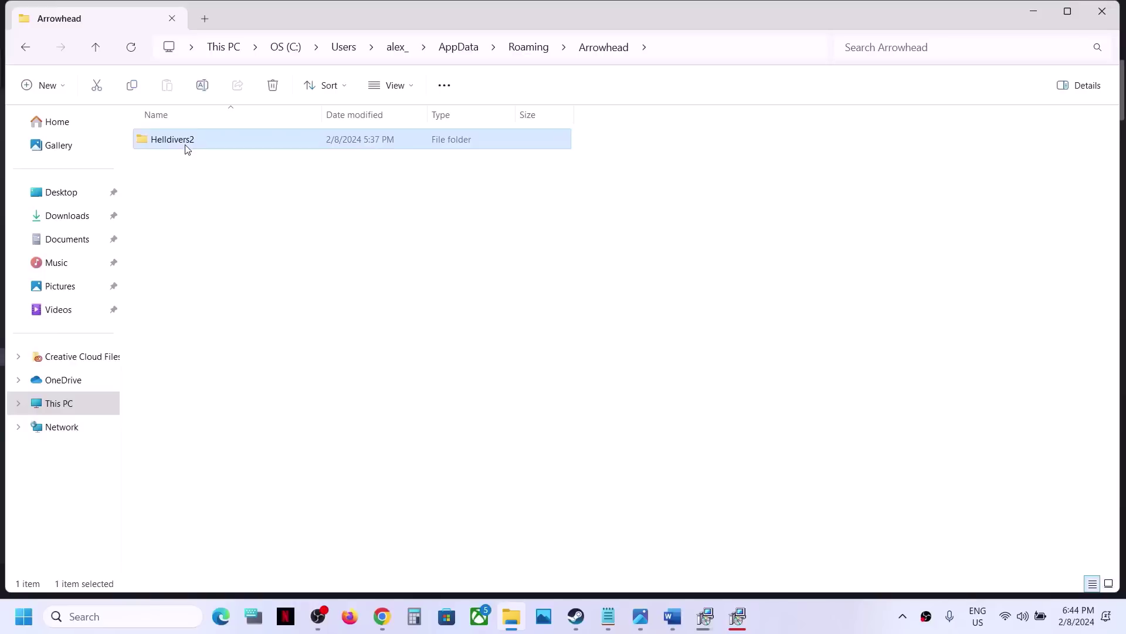
pyautogui.rightClick(186, 148)
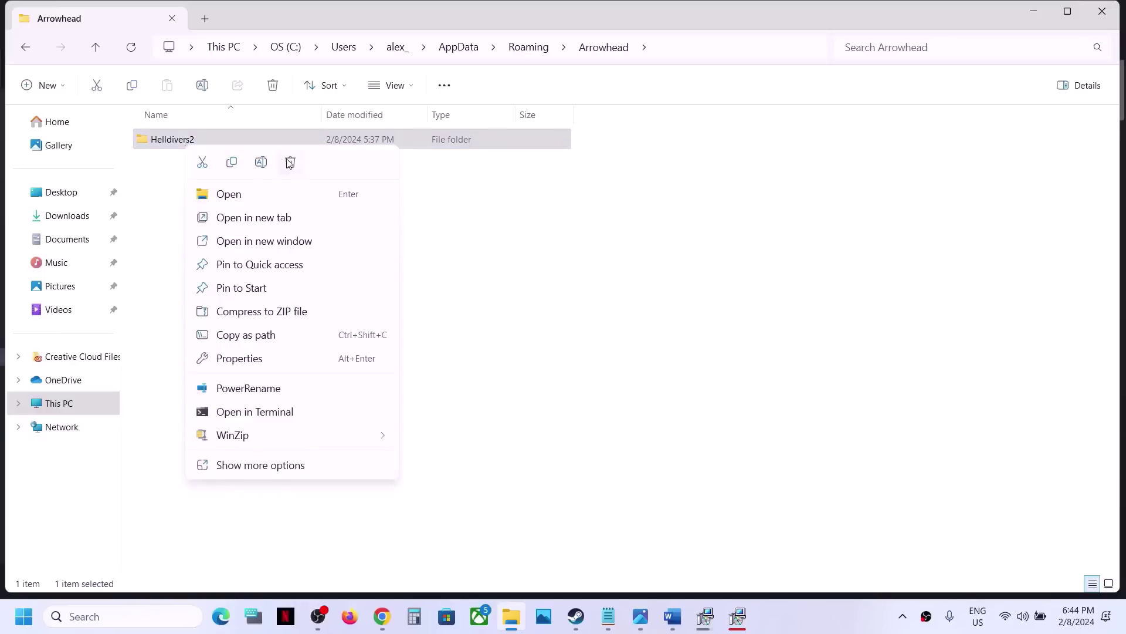
pyautogui.click(568, 256)
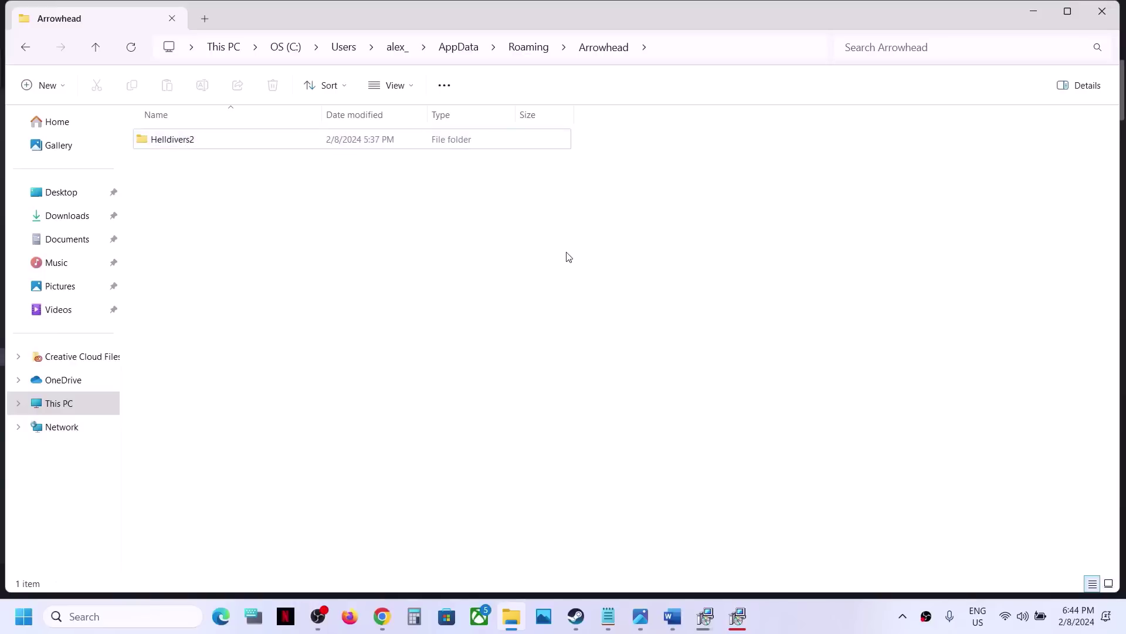
pyautogui.click(573, 617)
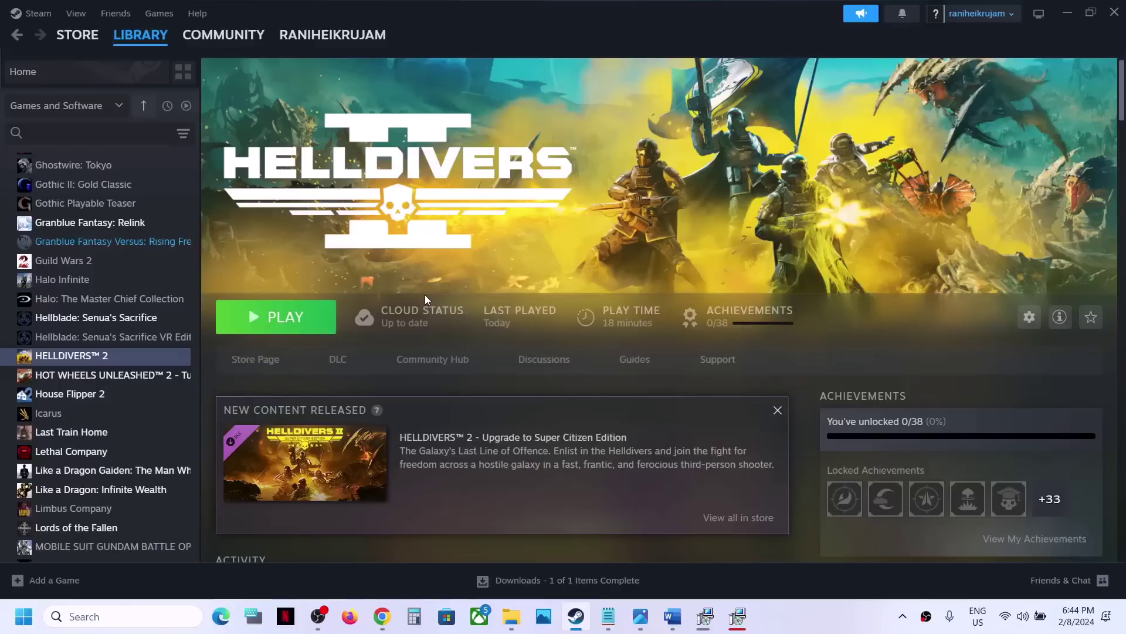
# Step: Switch to the Word document and highlight the Step 15 advice on updating Windows 10/11 to the latest version
pyautogui.click(672, 616)
pyautogui.scroll(-1, 444, 305)
pyautogui.scroll(-3, 444, 305)
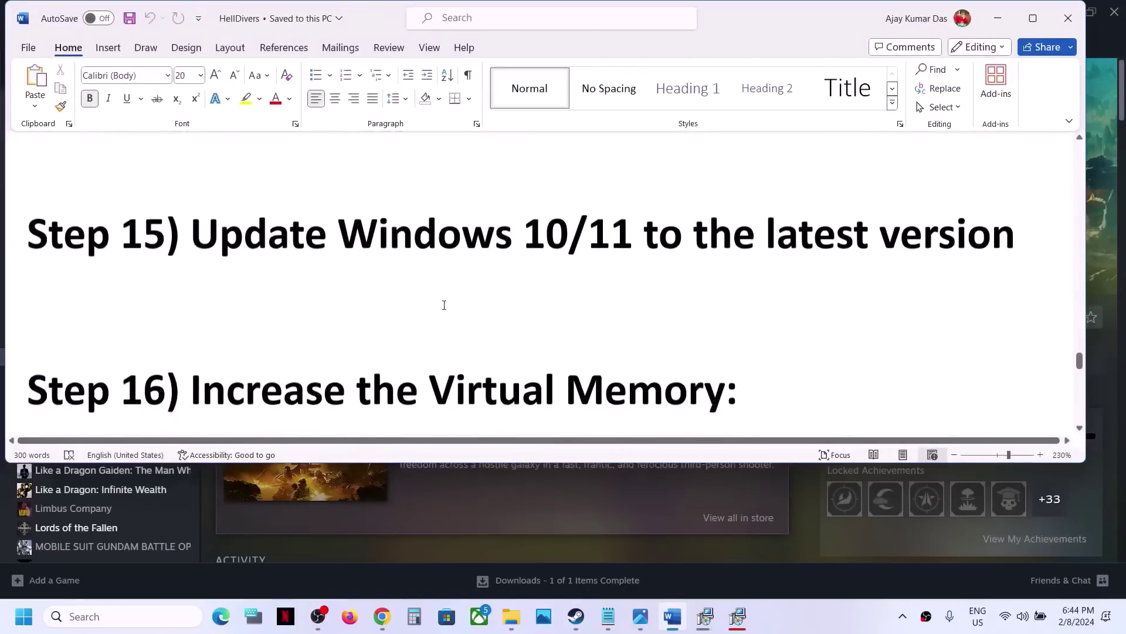
pyautogui.scroll(1, 444, 304)
pyautogui.moveTo(499, 228); pyautogui.dragTo(821, 280)
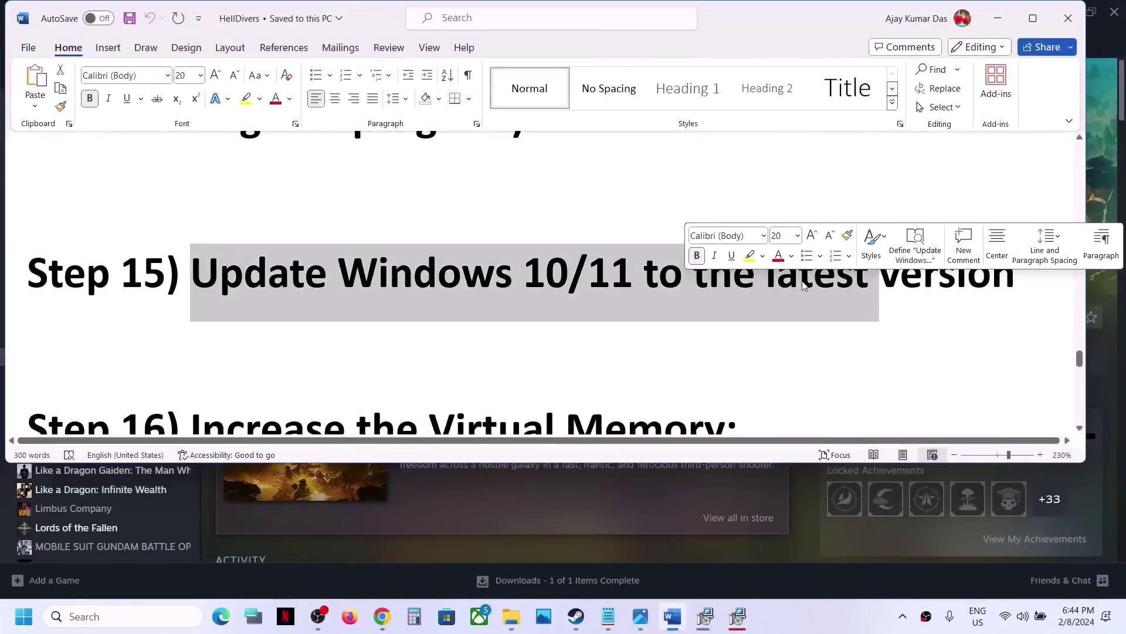
pyautogui.click(721, 361)
# Step: Check for updates in Windows Settings and display the system power options containing Restart
pyautogui.press('super+i')
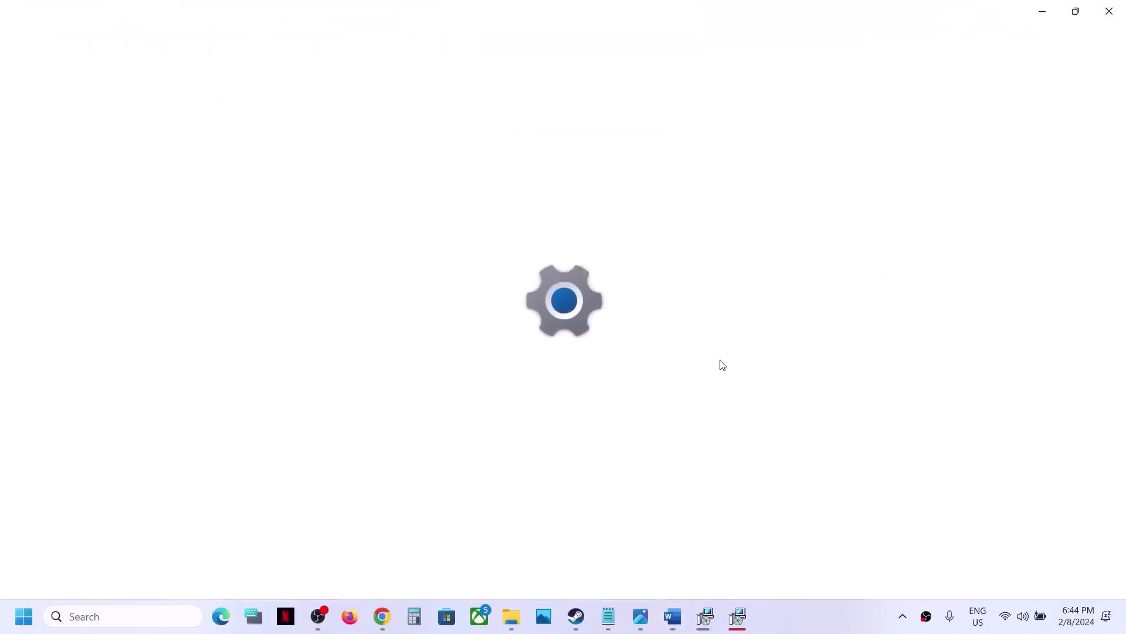
pyautogui.click(155, 482)
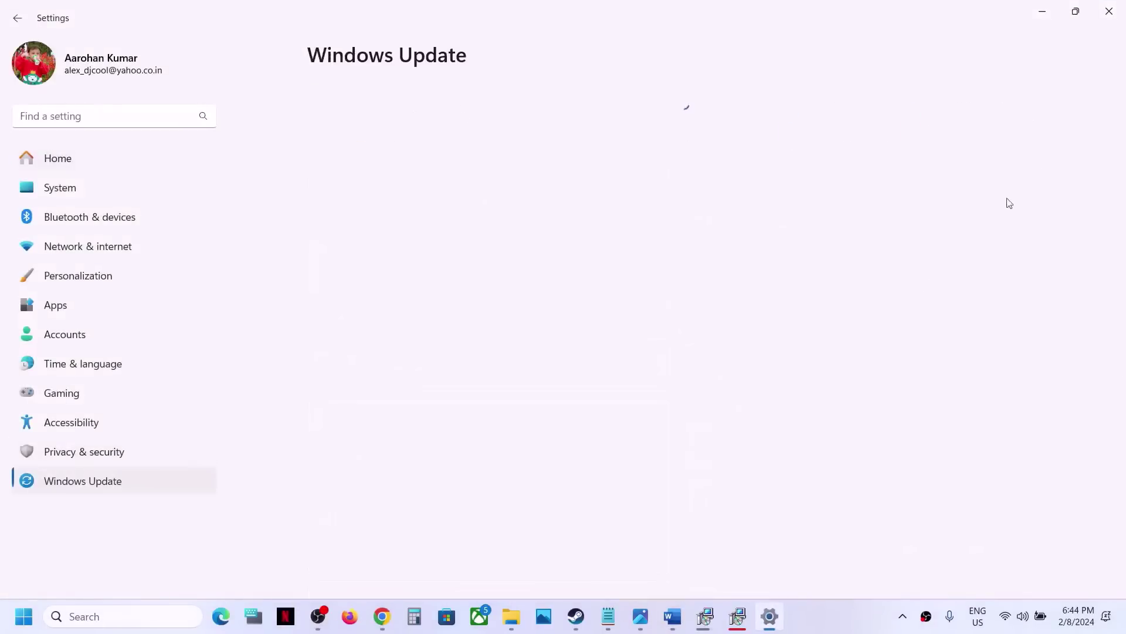
pyautogui.click(1001, 128)
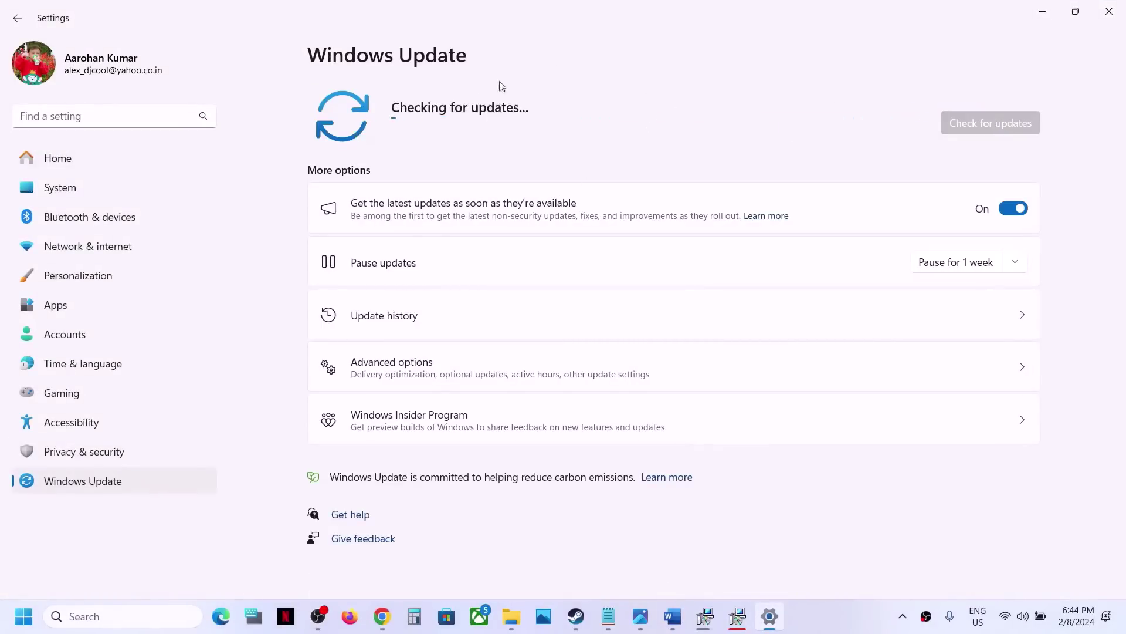
pyautogui.click(26, 617)
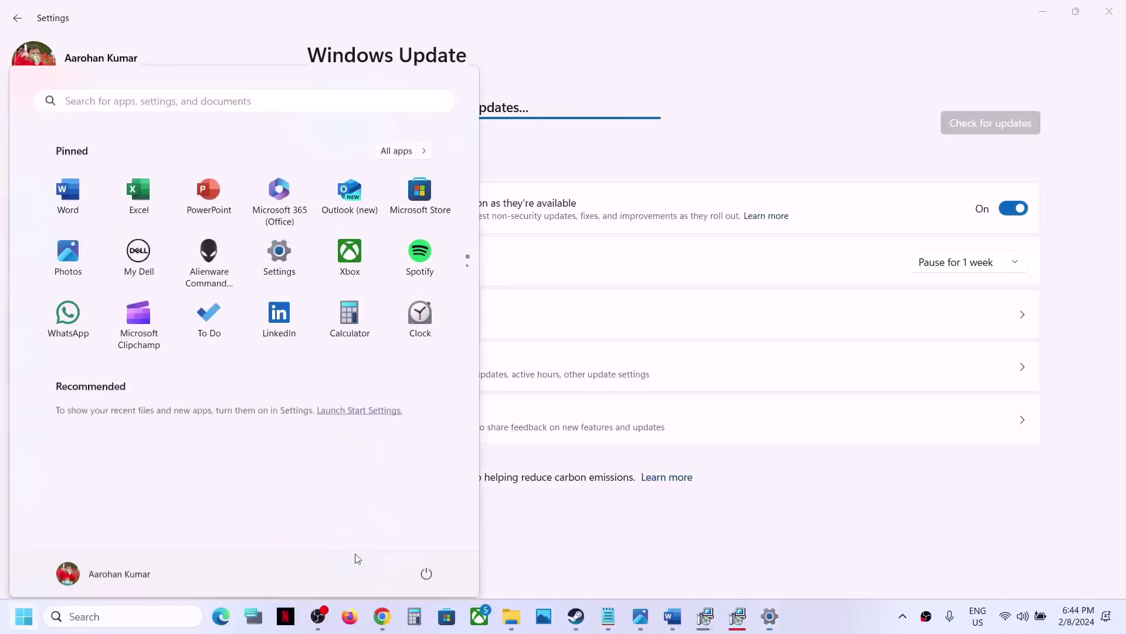
pyautogui.click(427, 565)
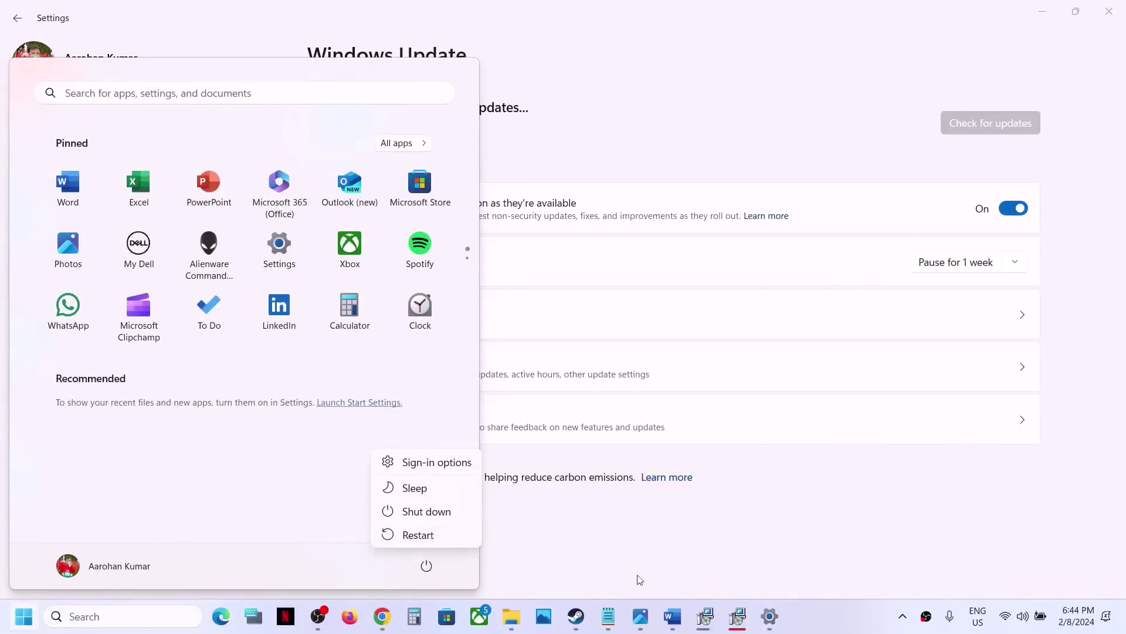
# Step: Return to the Word document and go to the Step 16 instructions on increasing the virtual memory
pyautogui.click(576, 616)
pyautogui.click(688, 617)
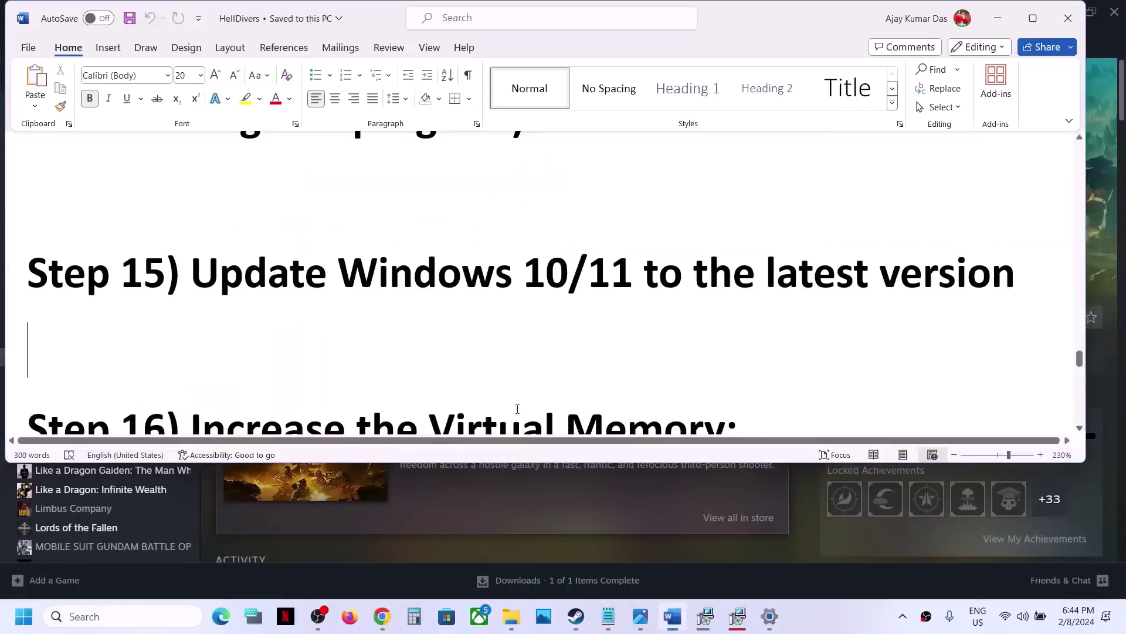
pyautogui.scroll(-5, 425, 387)
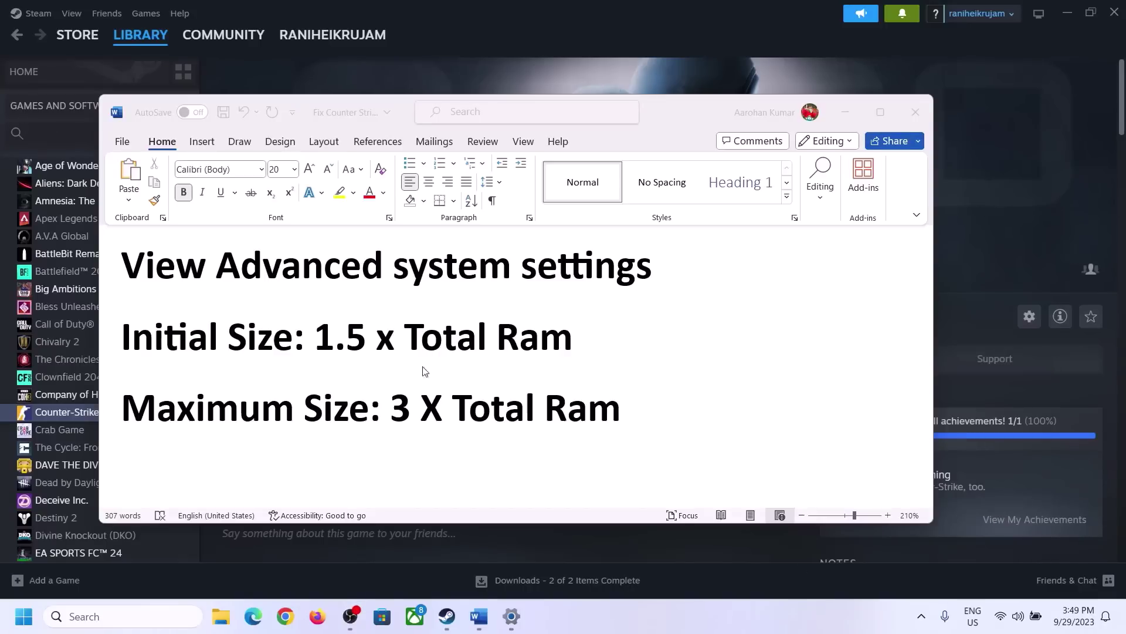
# Step: Copy "View Advanced system settings" from the Word document, search Windows for it and open the matching Control Panel item
pyautogui.click(136, 271)
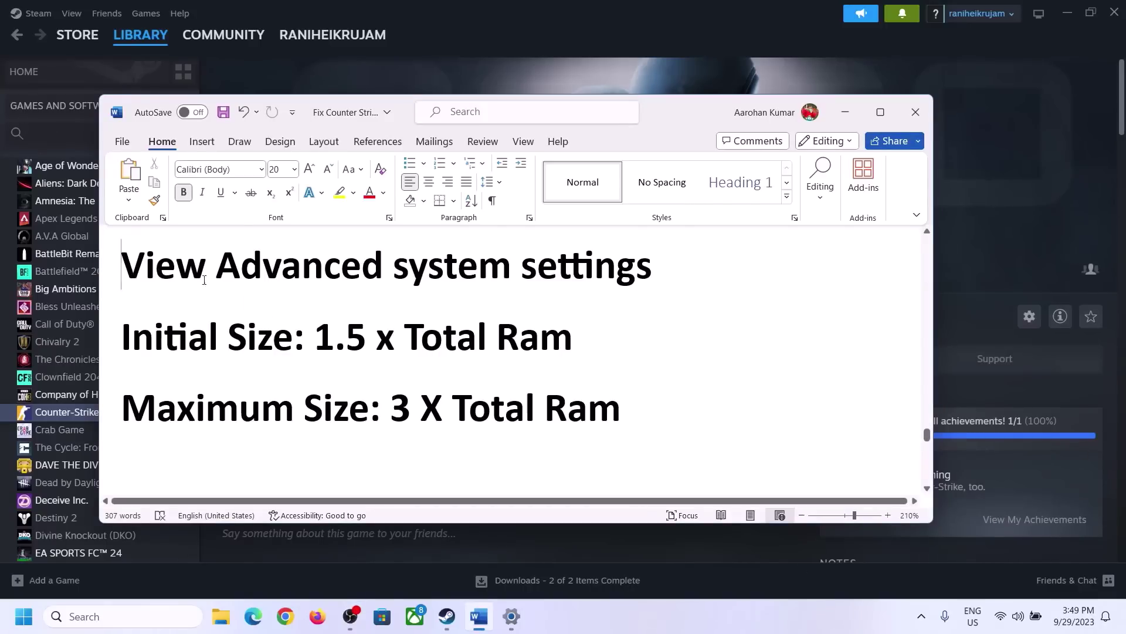
pyautogui.moveTo(204, 280); pyautogui.dragTo(629, 278)
pyautogui.hotkey('ctrl', 'c')
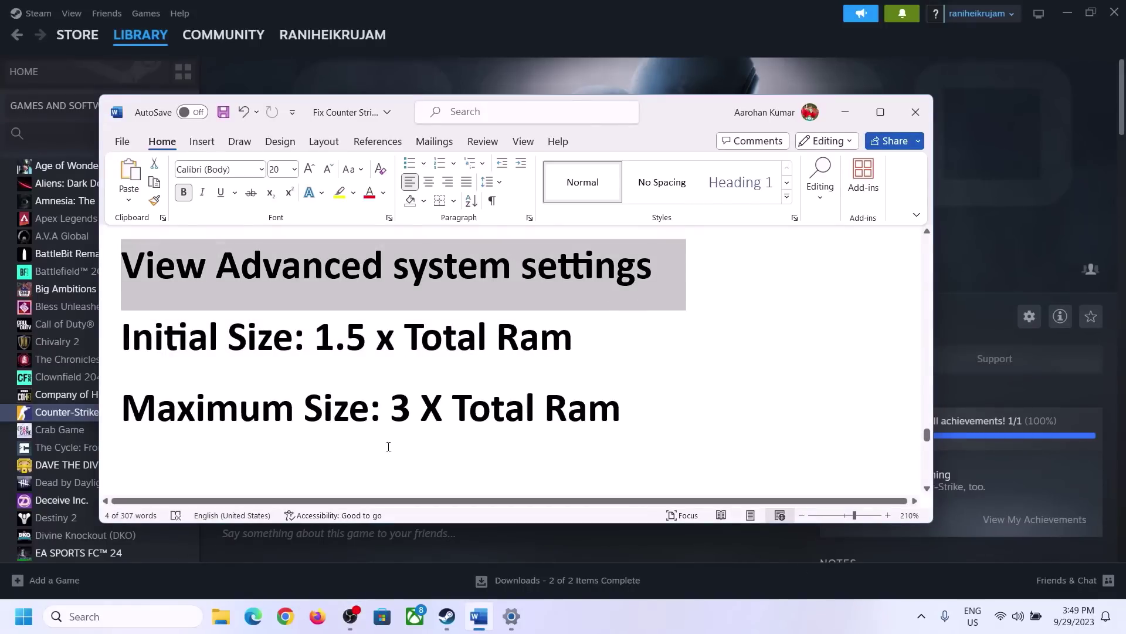
pyautogui.click(134, 616)
pyautogui.hotkey('ctrl', 'v')
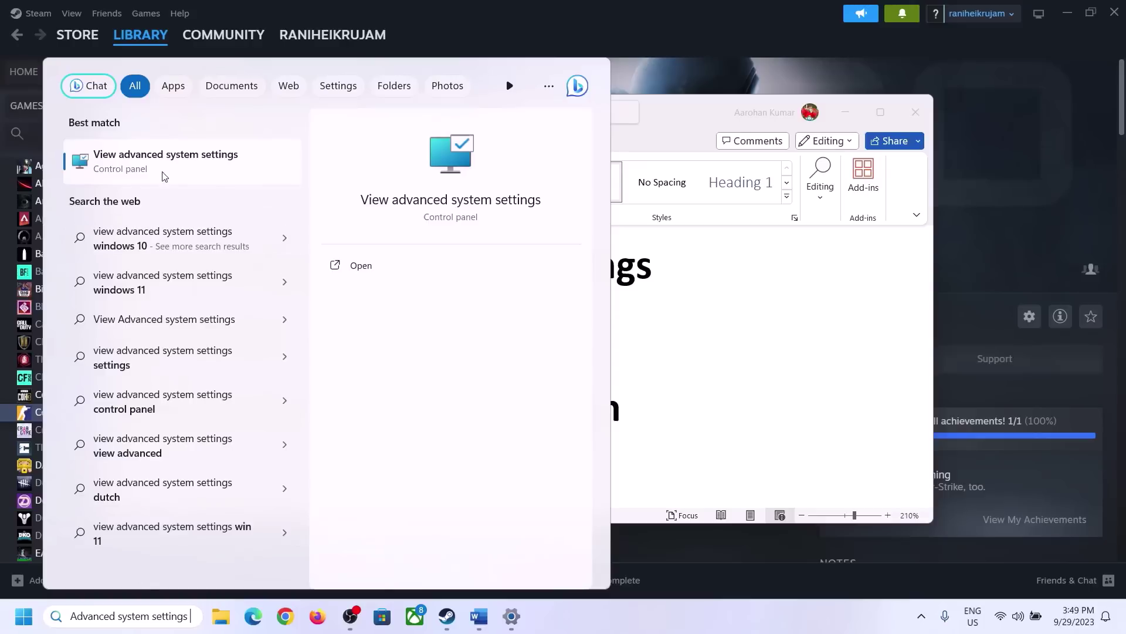
pyautogui.click(159, 171)
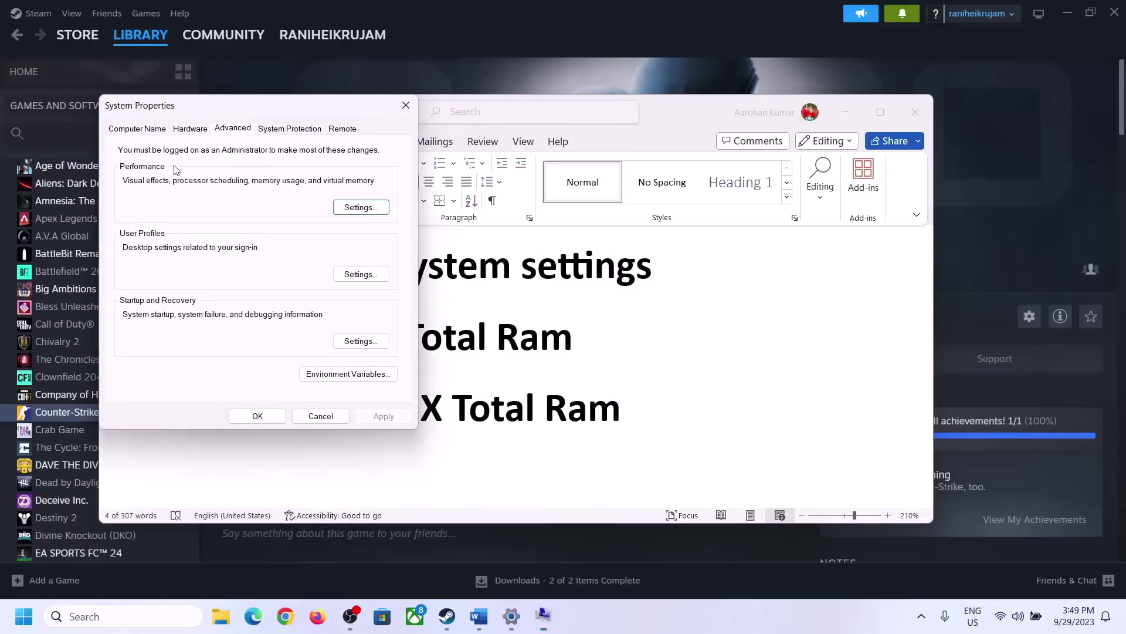
# Step: Move the System Properties dialog aside and open the Virtual Memory dialog through the advanced performance settings
pyautogui.moveTo(233, 118); pyautogui.dragTo(500, 202)
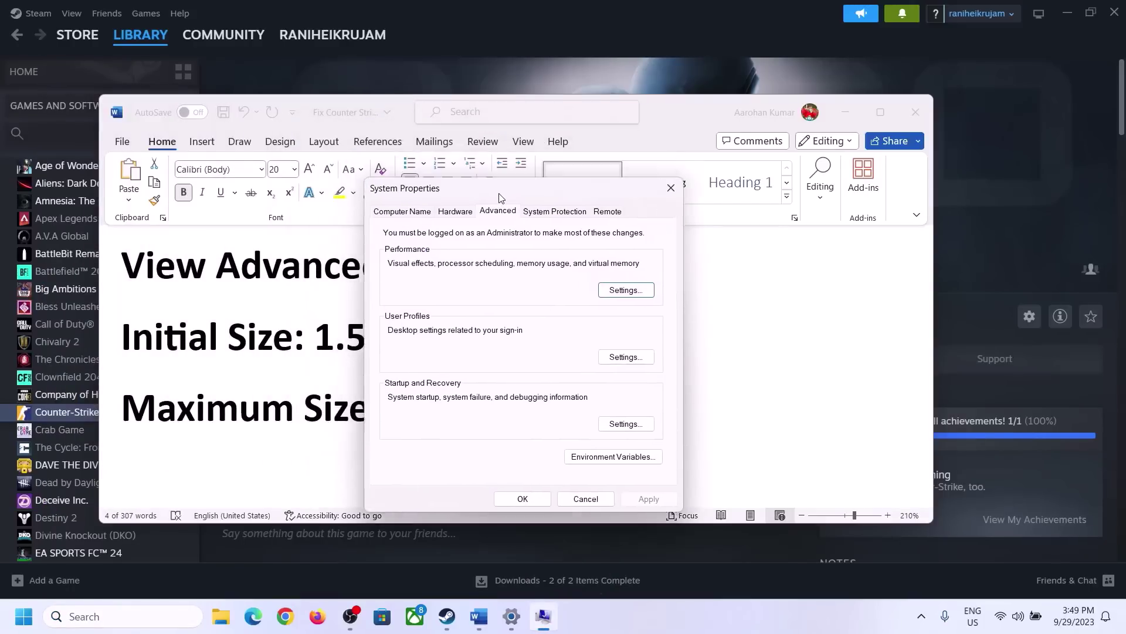
pyautogui.click(631, 299)
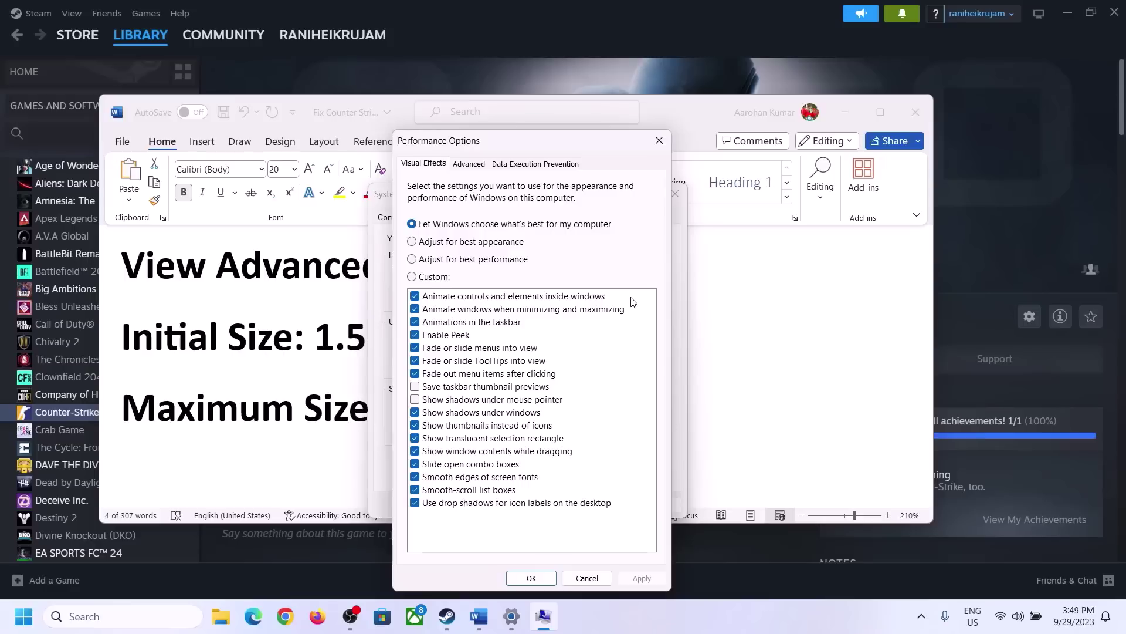
pyautogui.click(469, 165)
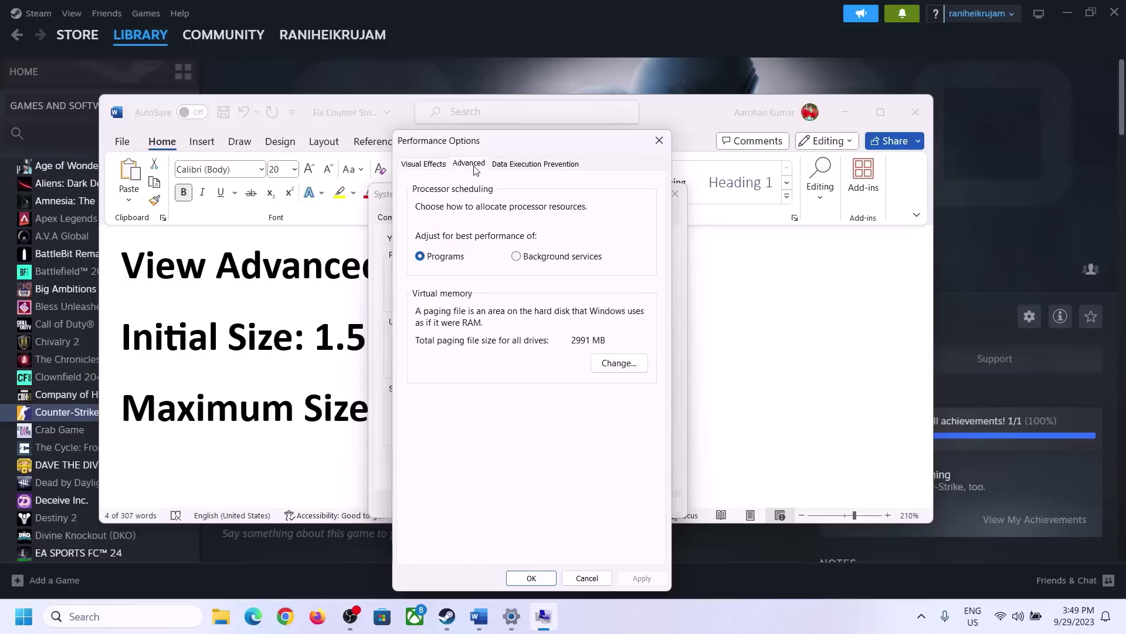
pyautogui.click(623, 362)
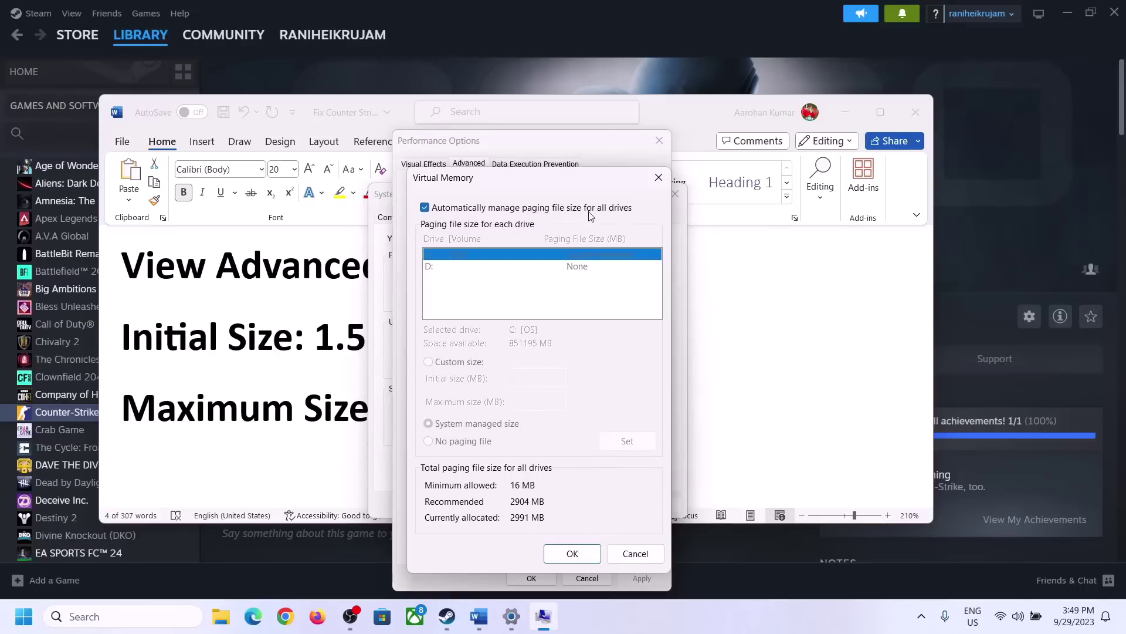
# Step: Turn off automatic paging file management for all drives and choose a custom size for drive C:
pyautogui.click(424, 207)
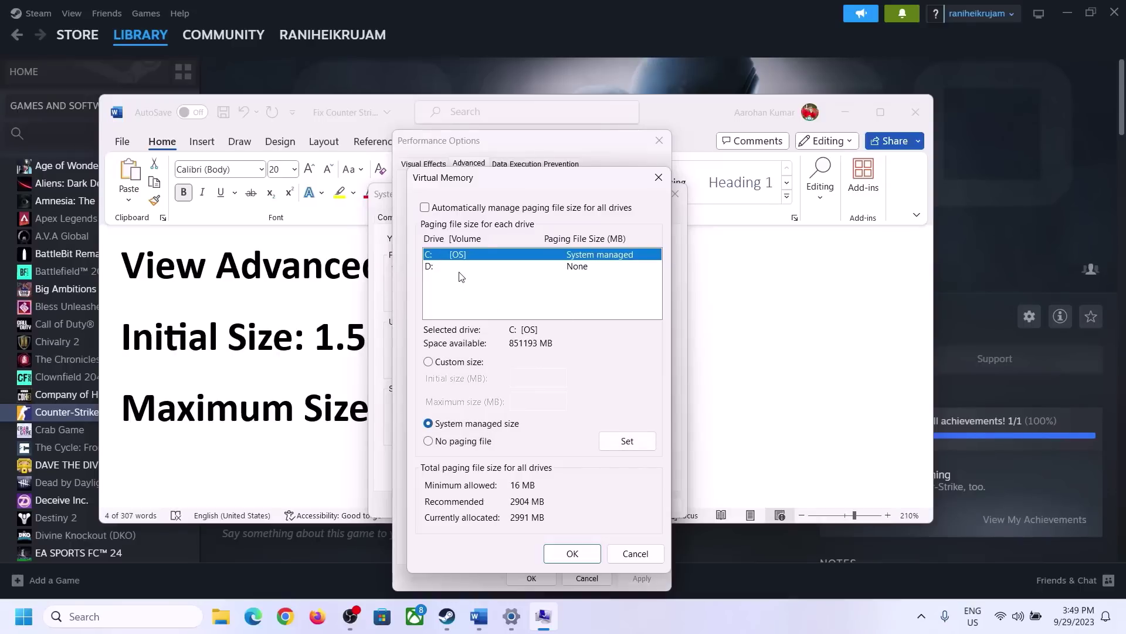
pyautogui.click(428, 362)
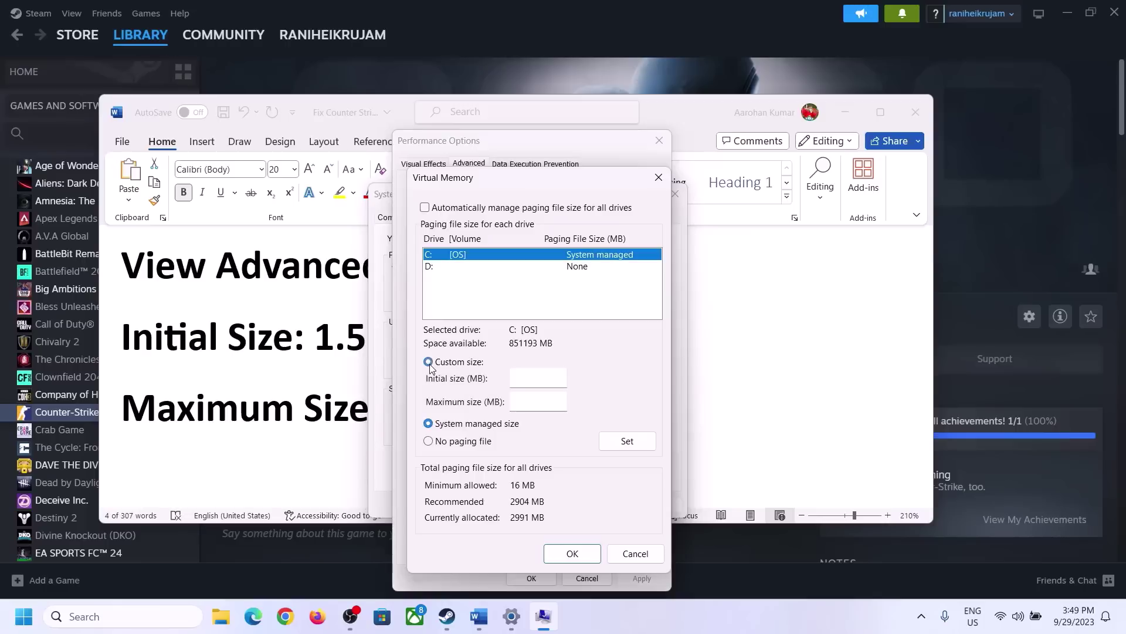
pyautogui.click(537, 379)
# Step: Highlight the initial size rule "1.5 x Total Ram" in Word and open the System About page in Windows Settings
pyautogui.click(305, 349)
pyautogui.moveTo(322, 337); pyautogui.dragTo(523, 351)
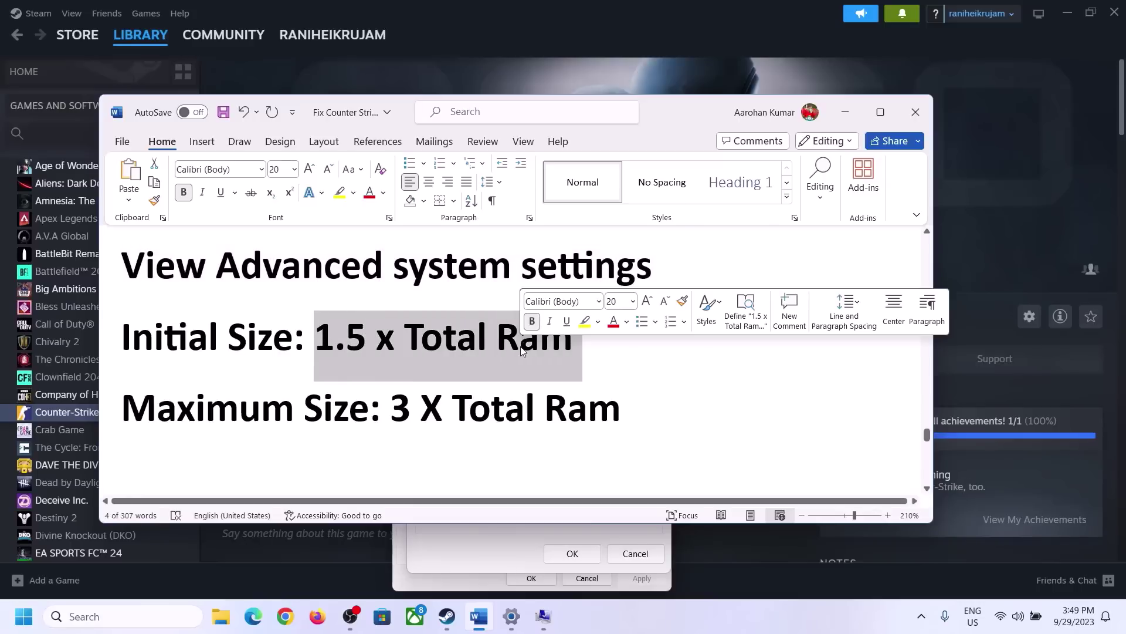
pyautogui.click(512, 617)
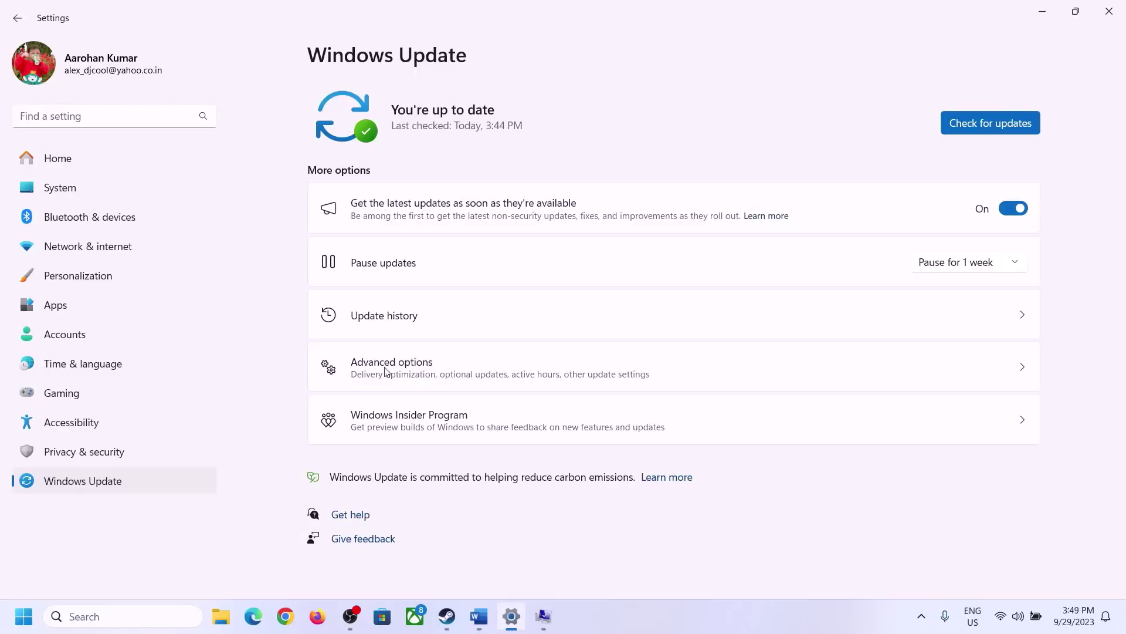
pyautogui.click(50, 189)
pyautogui.scroll(-5, 414, 423)
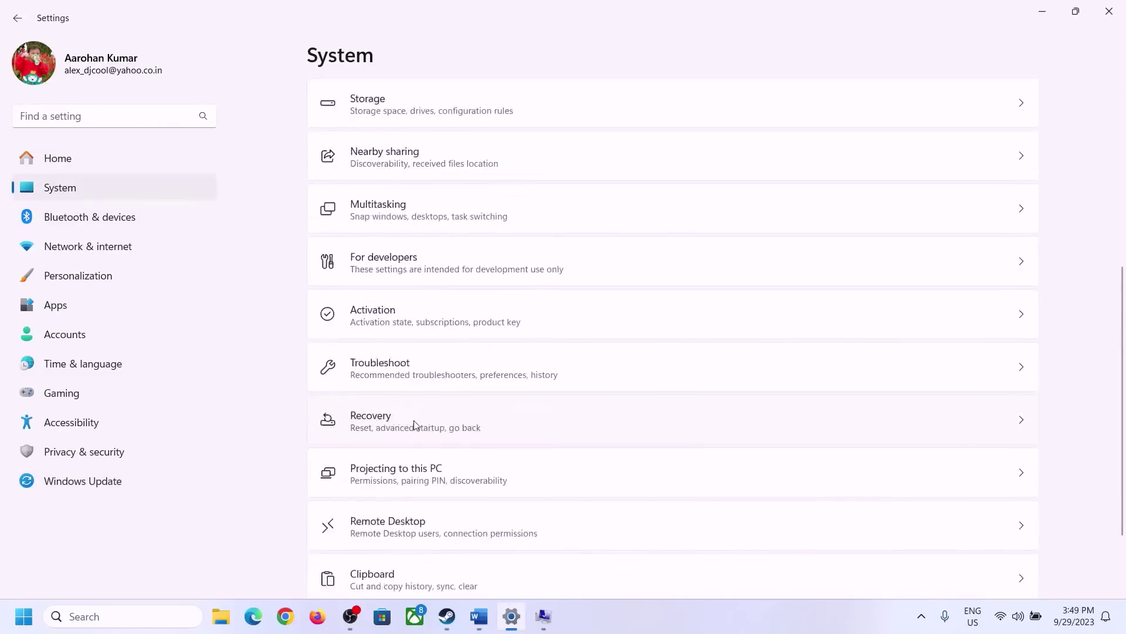
pyautogui.scroll(-2, 414, 424)
pyautogui.click(372, 557)
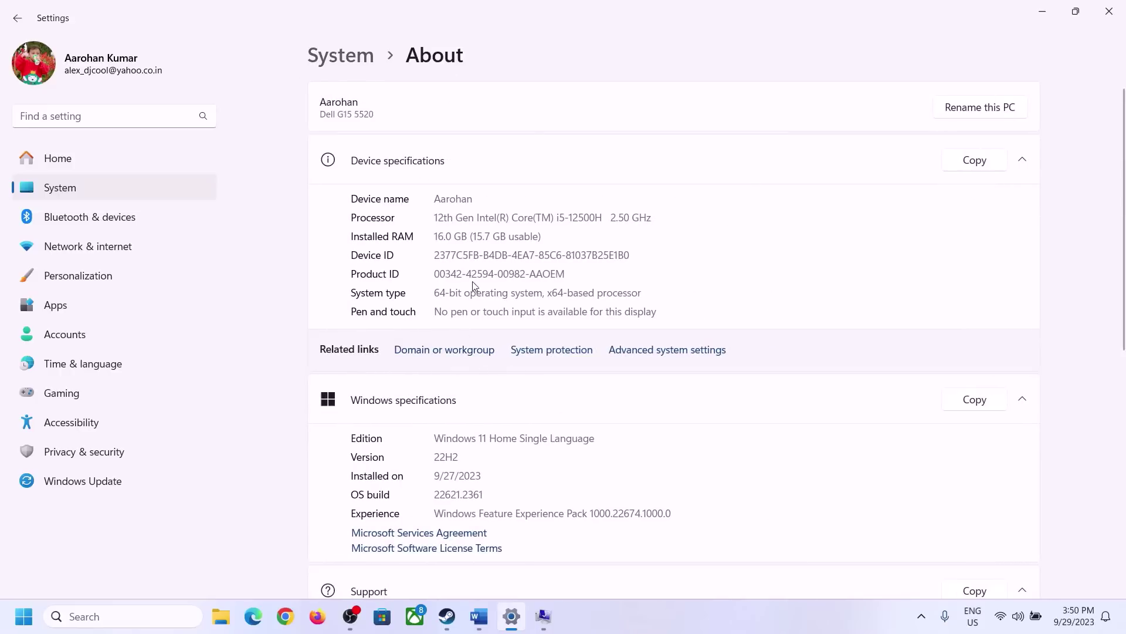
# Step: Highlight the installed RAM figure in the device specifications and return to the Virtual Memory dialog
pyautogui.moveTo(445, 235); pyautogui.dragTo(430, 235)
pyautogui.click(442, 236)
pyautogui.moveTo(442, 230); pyautogui.dragTo(430, 234)
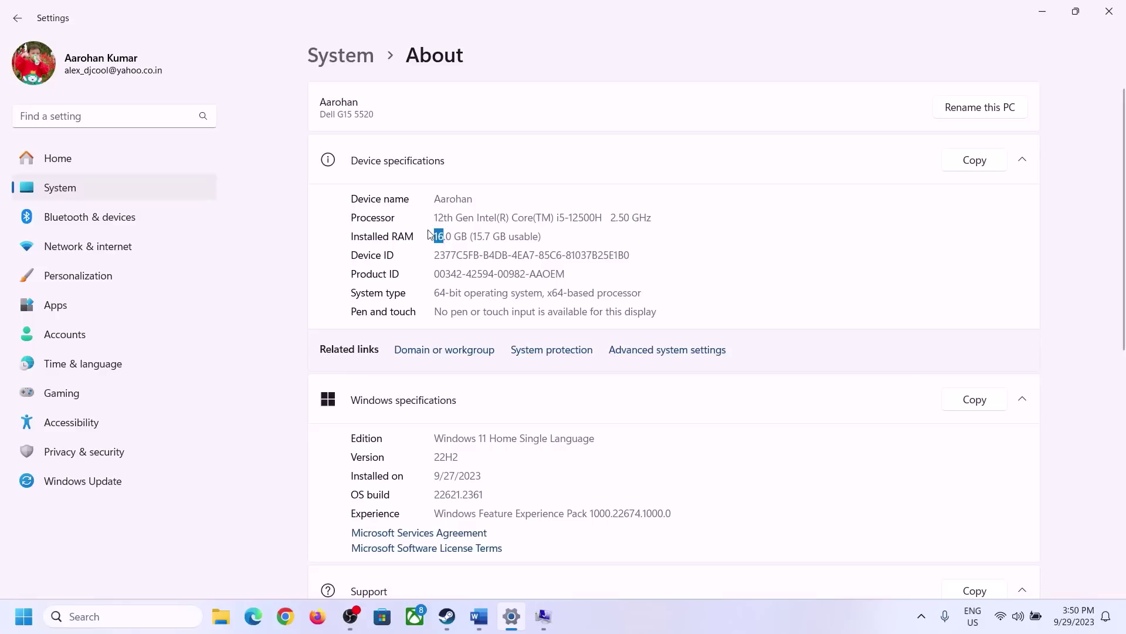
pyautogui.click(543, 616)
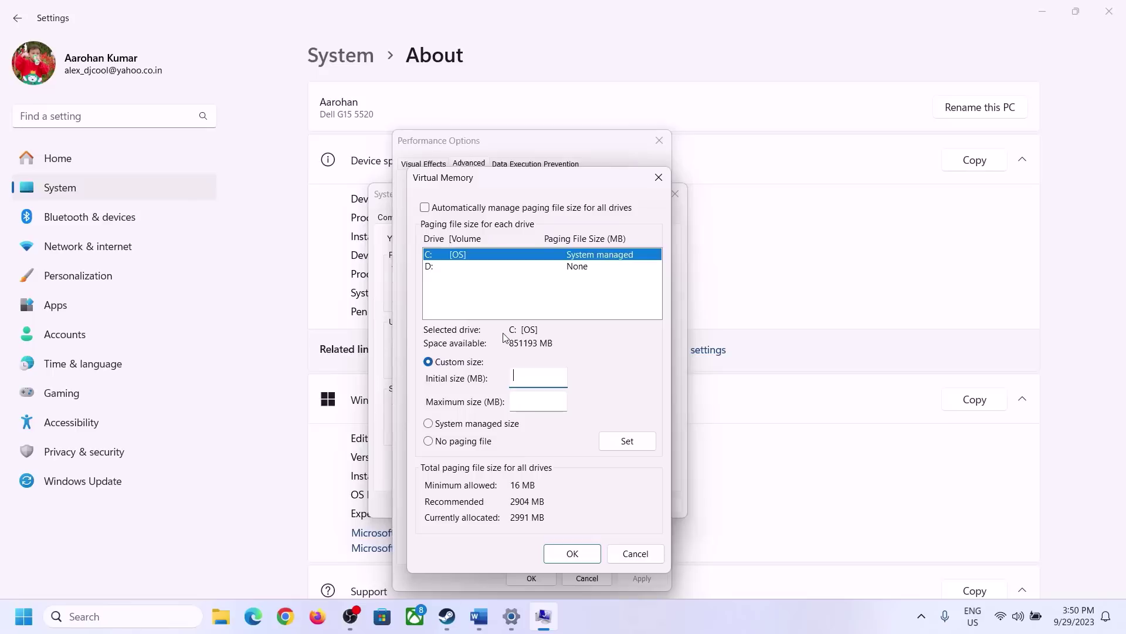
pyautogui.moveTo(508, 619)
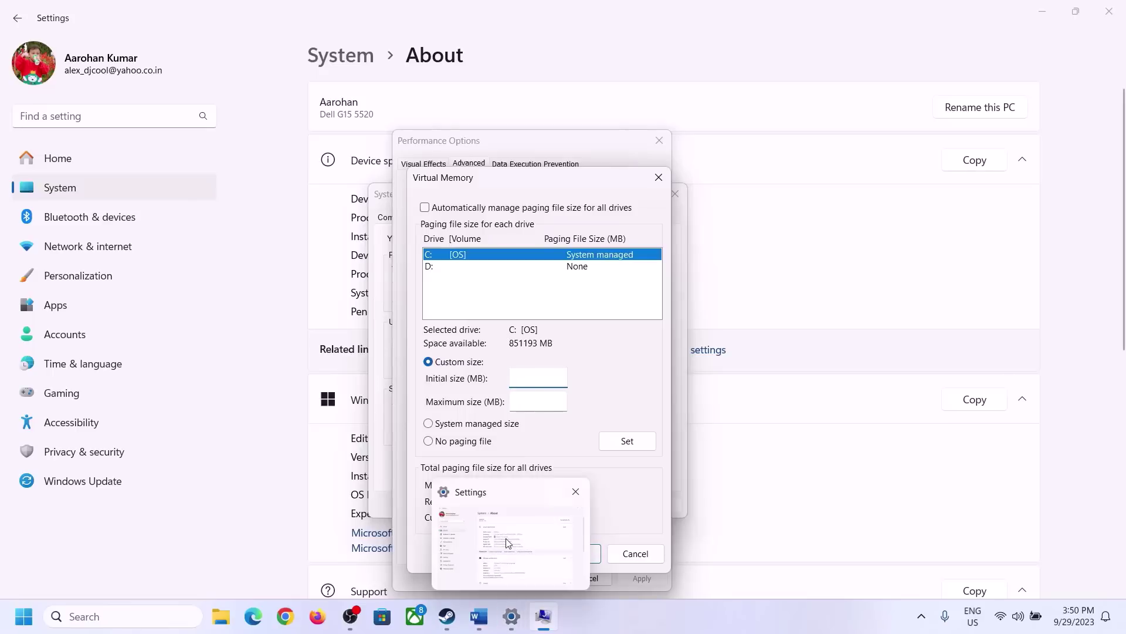
# Step: Open Calculator with the Run command calc, place it beside the Virtual Memory dialog and bring up the sizing rules in Word behind it
pyautogui.press('super+r')
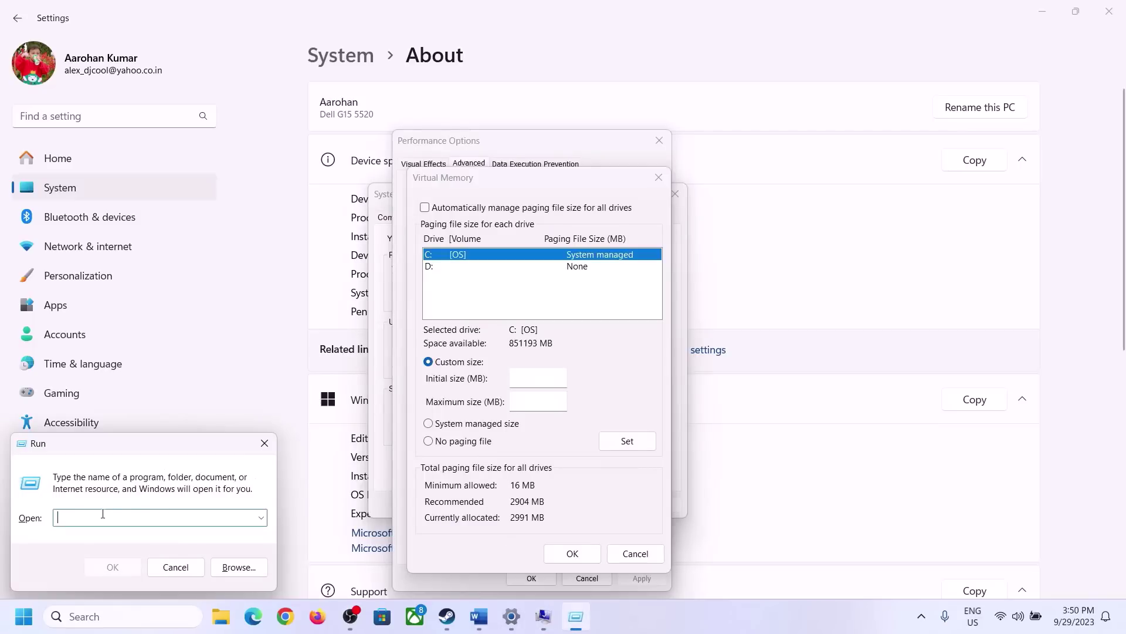
pyautogui.write('cal')
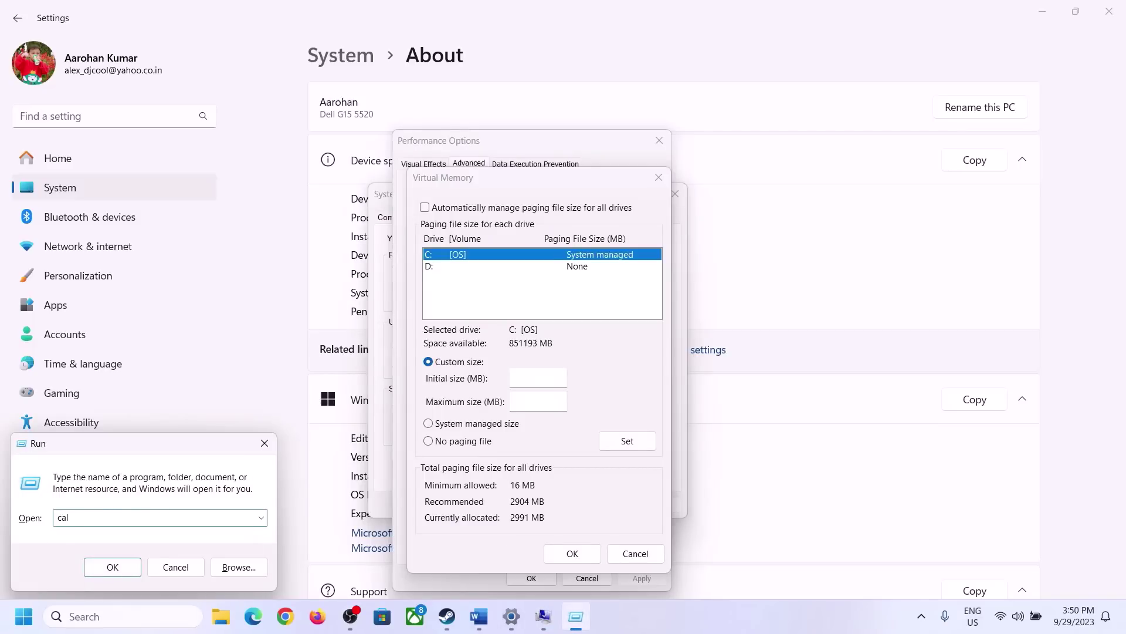
pyautogui.write('c')
pyautogui.click(111, 567)
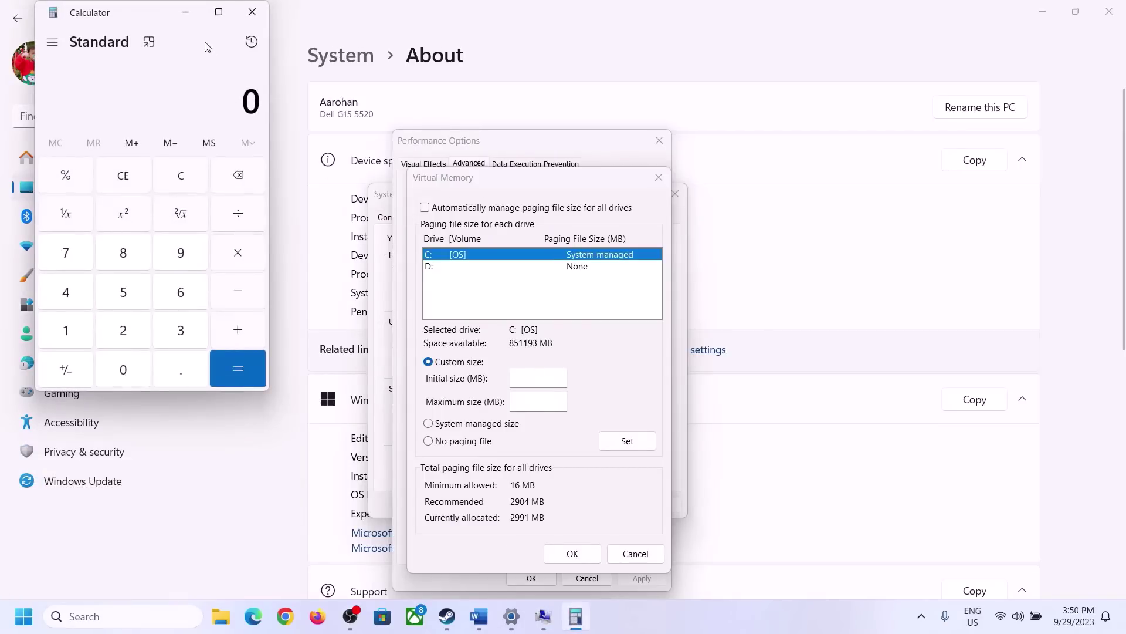
pyautogui.moveTo(141, 19); pyautogui.dragTo(822, 192)
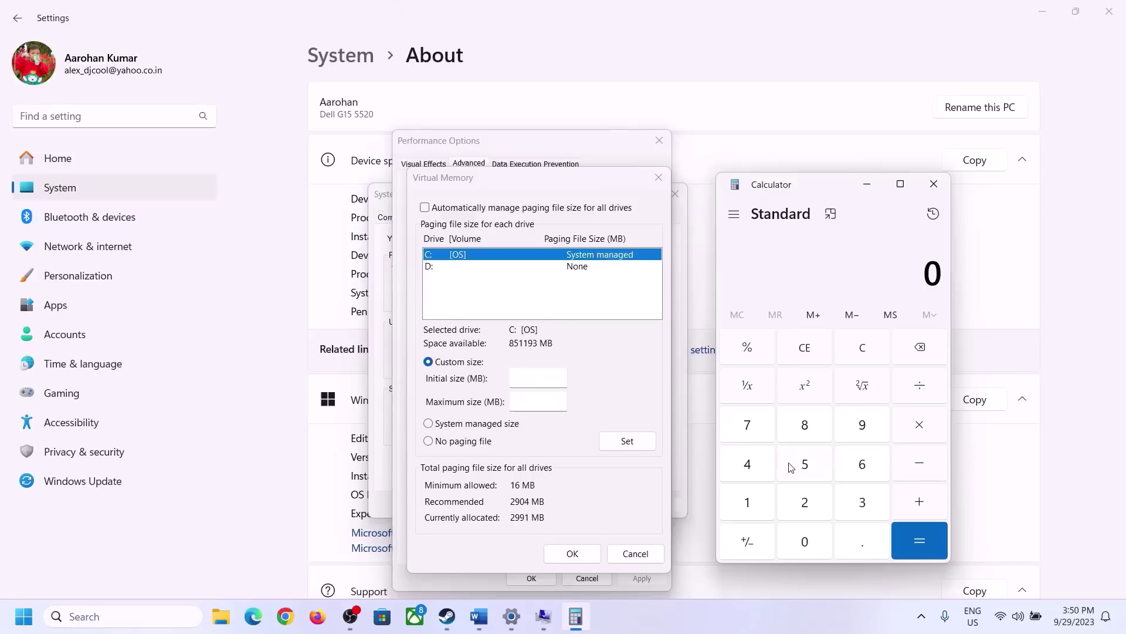
pyautogui.click(479, 626)
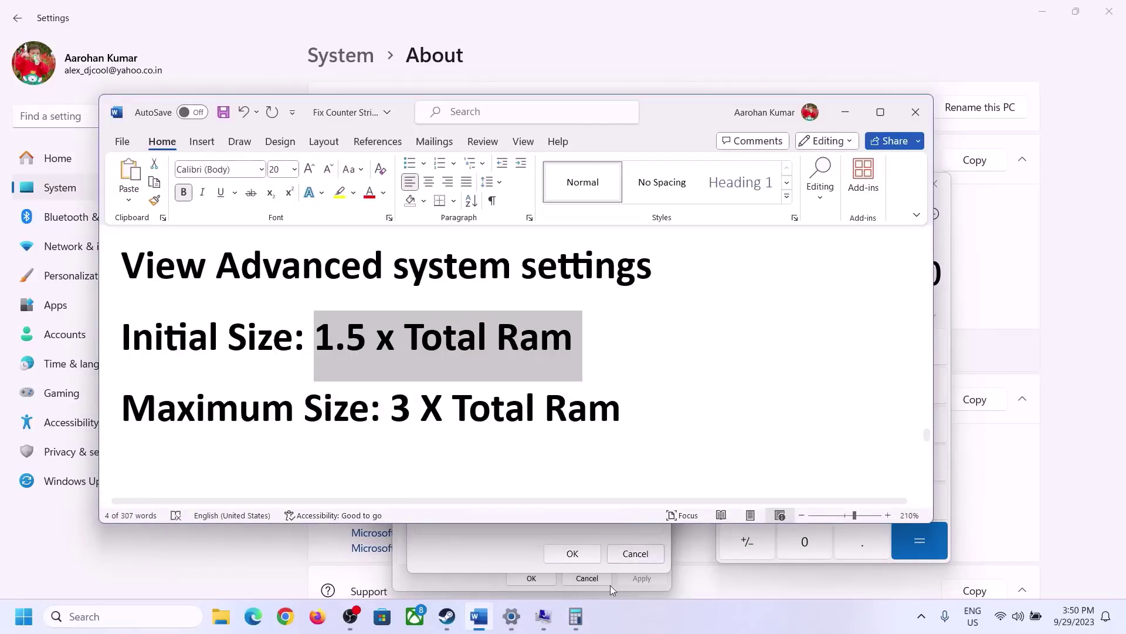
pyautogui.click(578, 621)
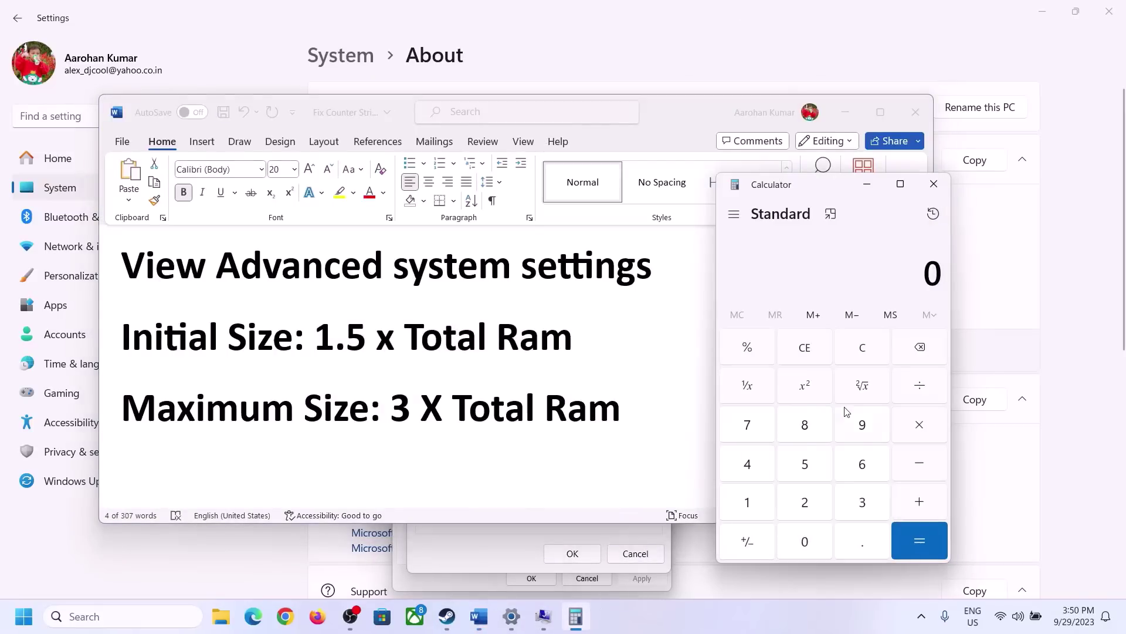
pyautogui.click(748, 504)
pyautogui.click(857, 473)
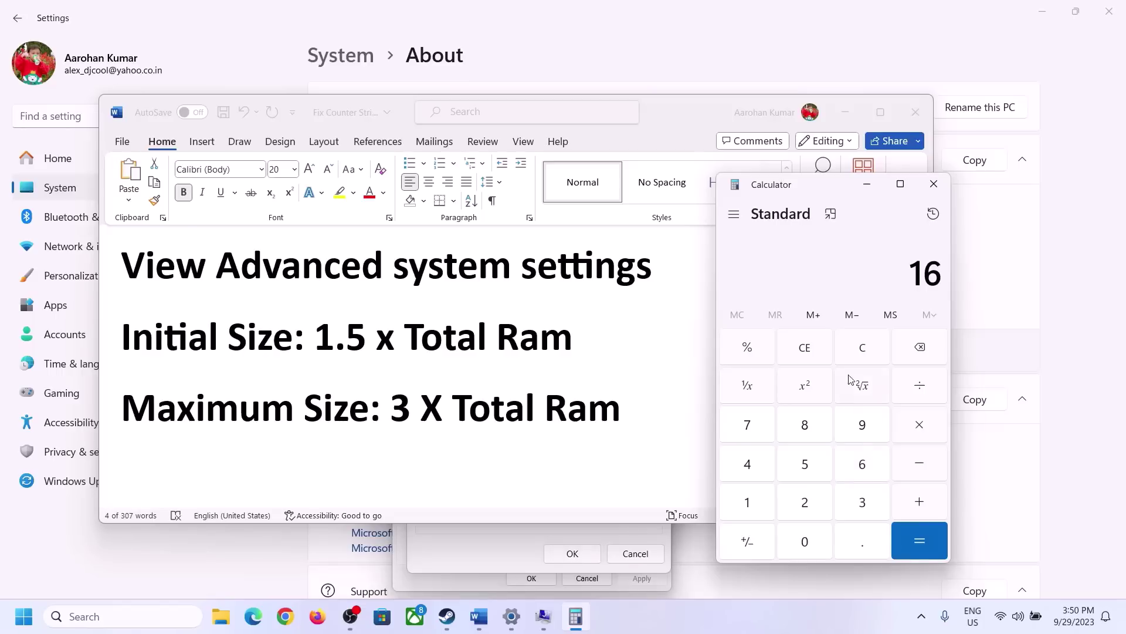
pyautogui.click(866, 359)
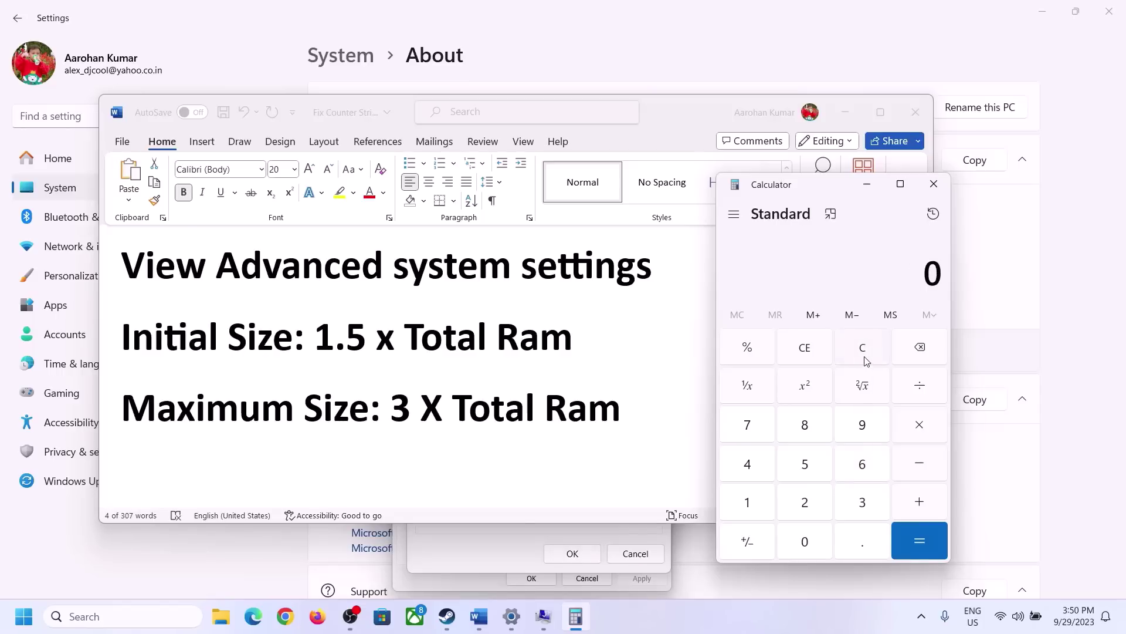
# Step: Convert the 16 GB of installed RAM to megabytes by calculating 16 × 1024 in Calculator
pyautogui.click(757, 503)
pyautogui.click(856, 466)
pyautogui.click(919, 432)
pyautogui.click(747, 506)
pyautogui.click(809, 542)
pyautogui.click(807, 505)
pyautogui.click(754, 469)
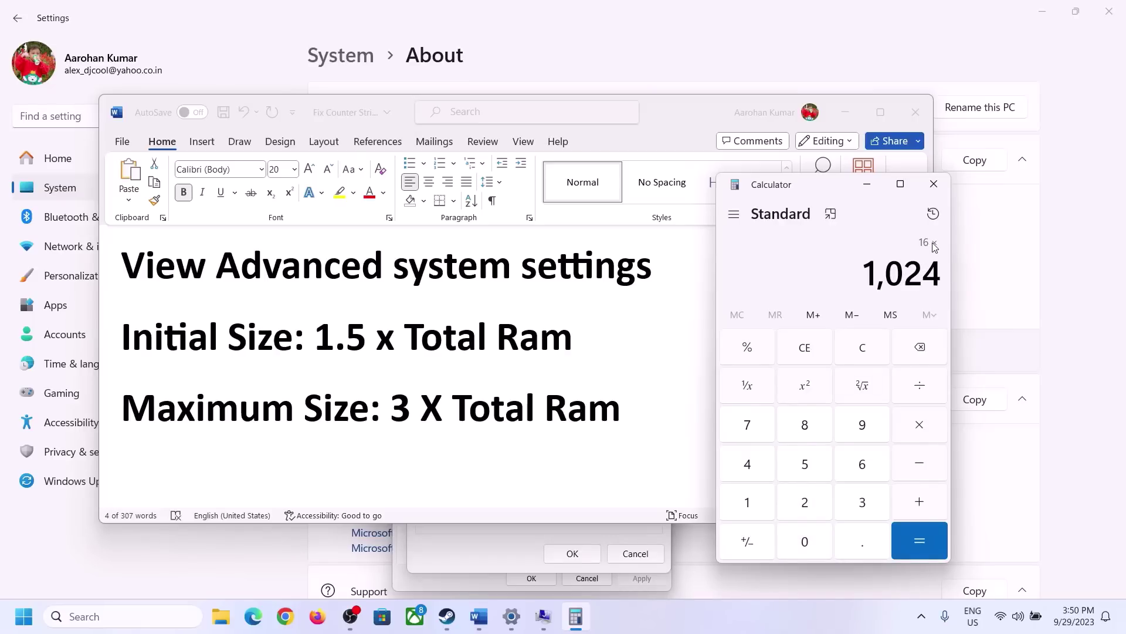
pyautogui.click(918, 541)
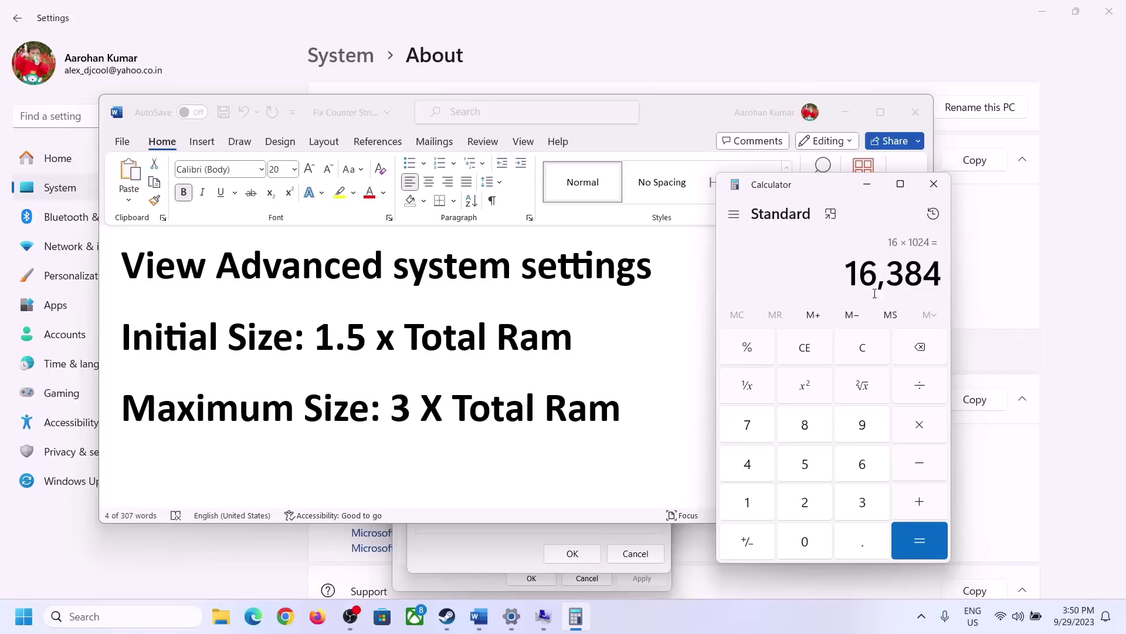
# Step: Multiply the RAM size in megabytes by 1.5 to get the initial paging file size
pyautogui.click(920, 425)
pyautogui.click(748, 503)
pyautogui.click(859, 541)
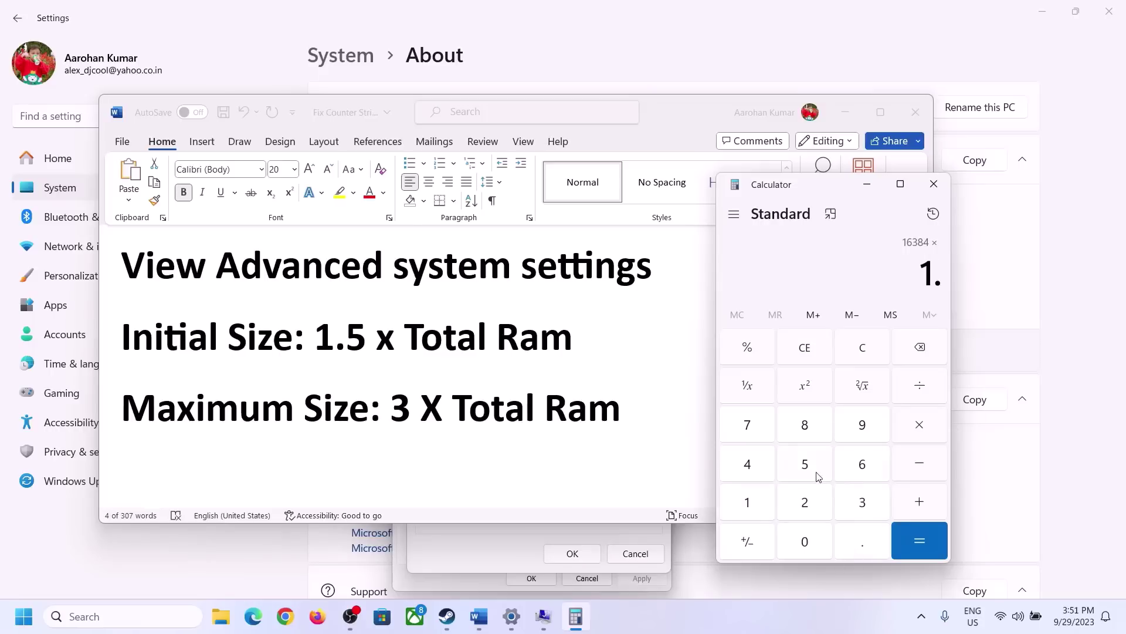
pyautogui.click(815, 472)
pyautogui.click(919, 537)
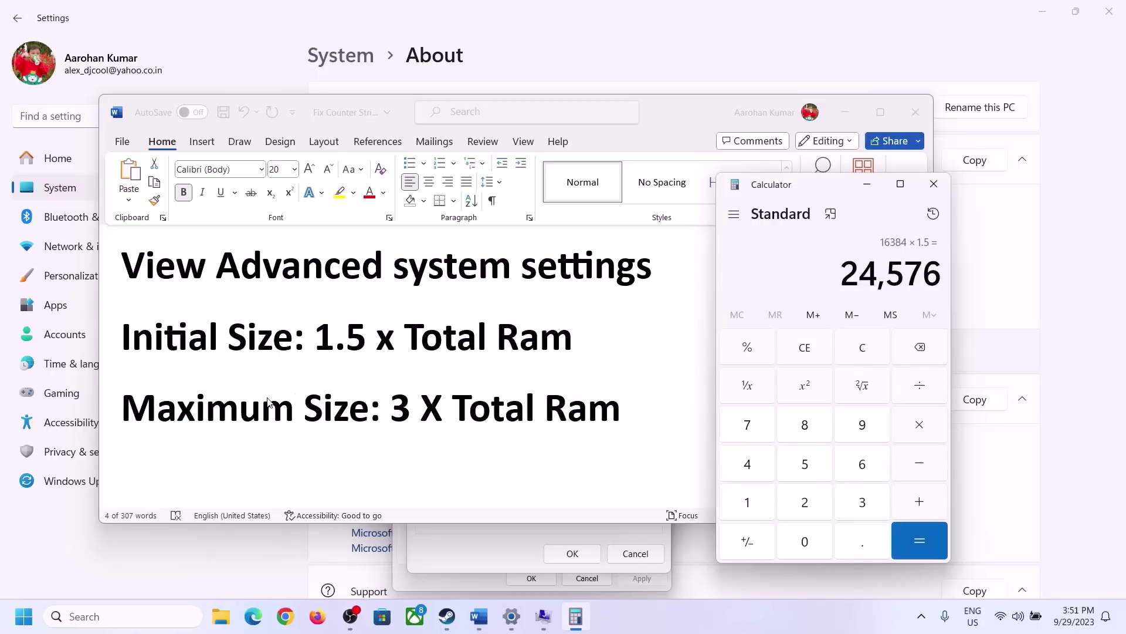
# Step: Set the initial size of drive C:'s custom paging file to 24576 MB in the Virtual Memory dialog
pyautogui.click(497, 547)
pyautogui.write('24576')
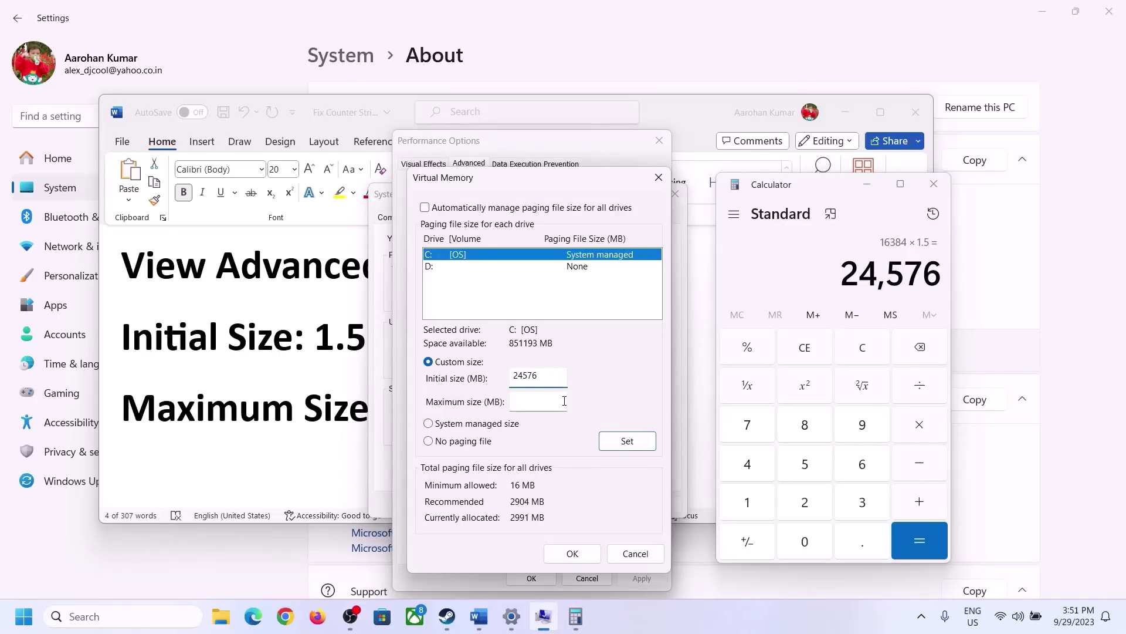
pyautogui.click(564, 401)
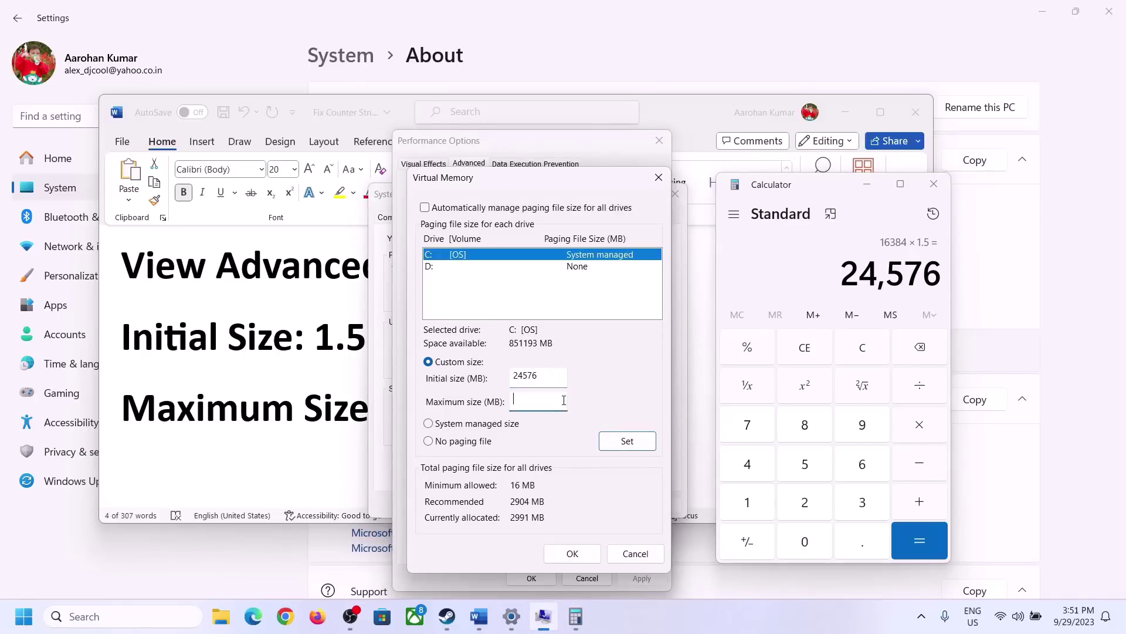
# Step: Check the maximum size rule in Word and the installed RAM in Settings, clearing the previous calculation in Calculator
pyautogui.click(324, 414)
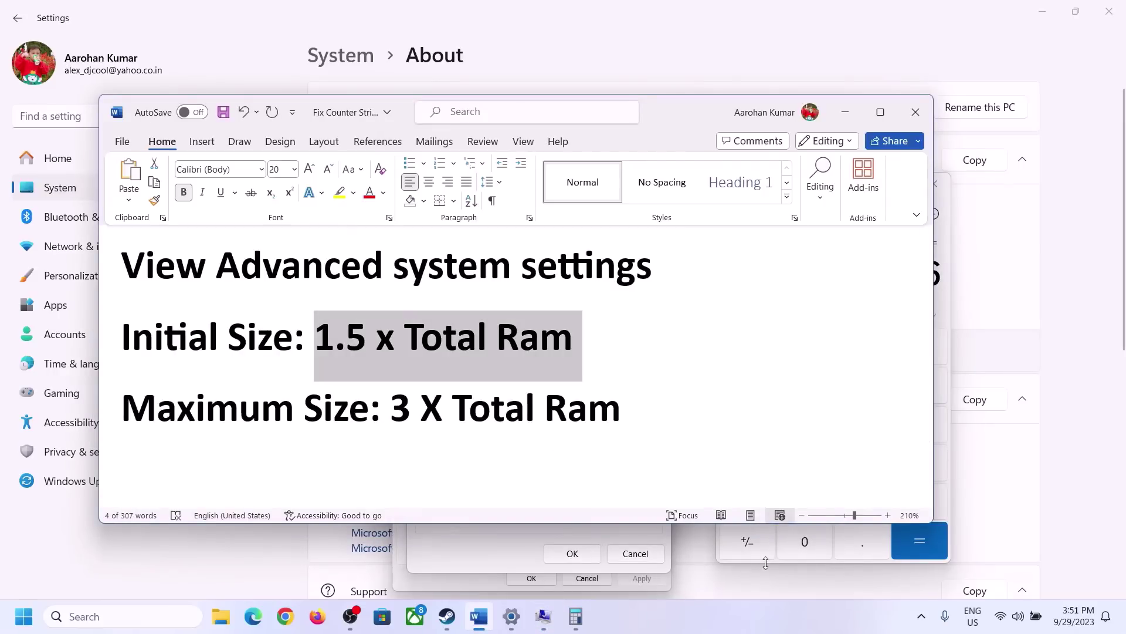
pyautogui.click(945, 304)
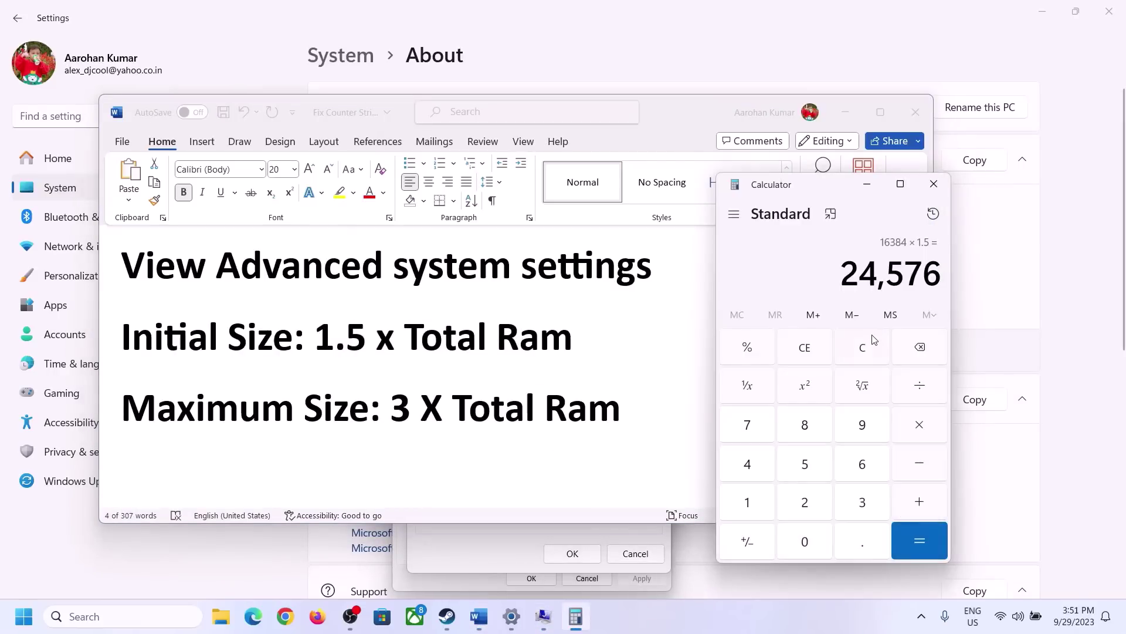
pyautogui.click(871, 349)
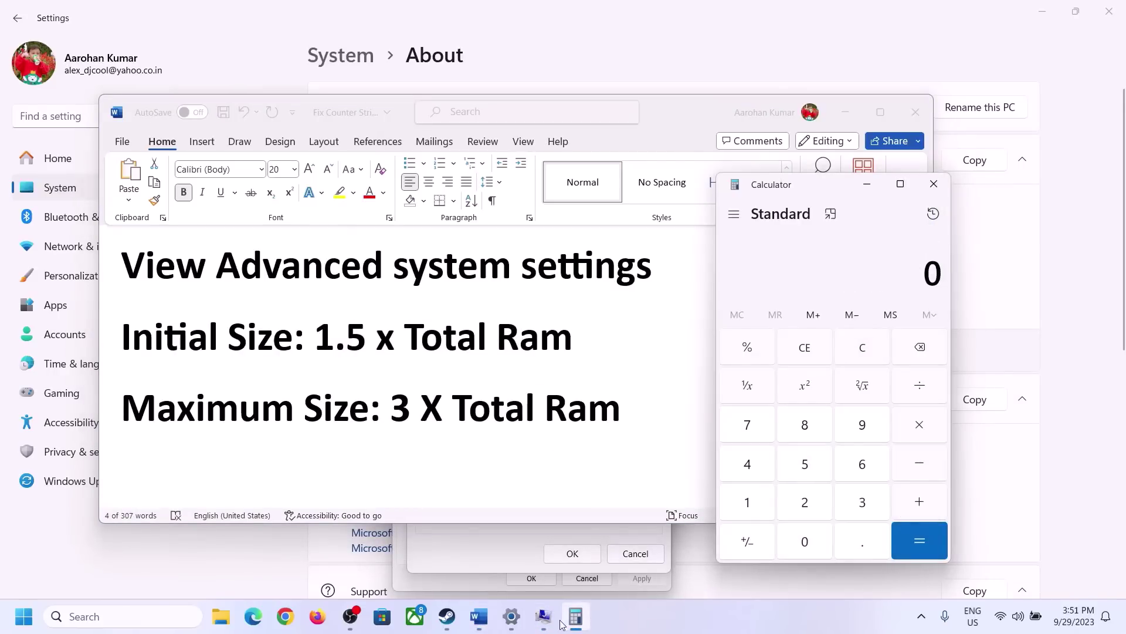
pyautogui.click(512, 625)
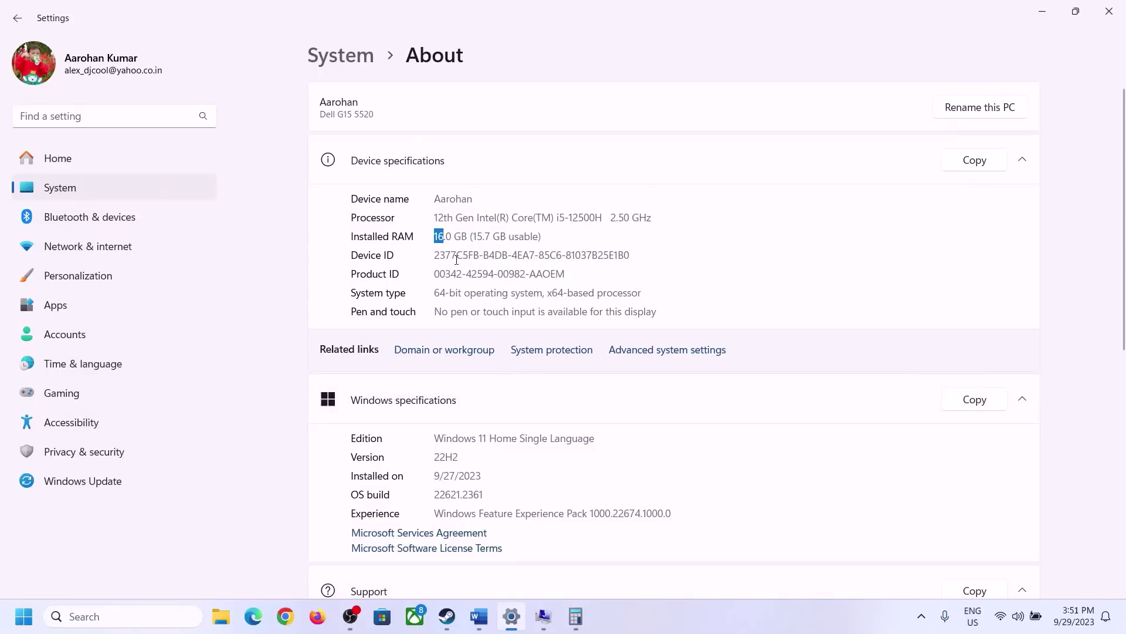
pyautogui.click(576, 616)
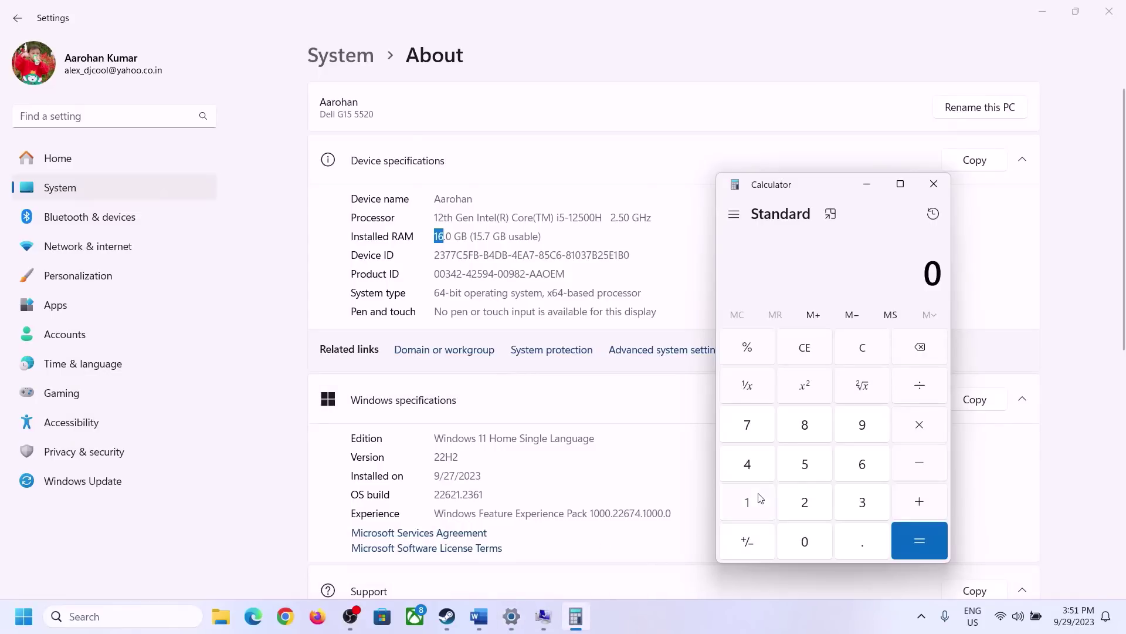
# Step: Calculate 16 × 1024 again as the basis for the maximum paging file size
pyautogui.click(758, 496)
pyautogui.click(858, 465)
pyautogui.click(917, 426)
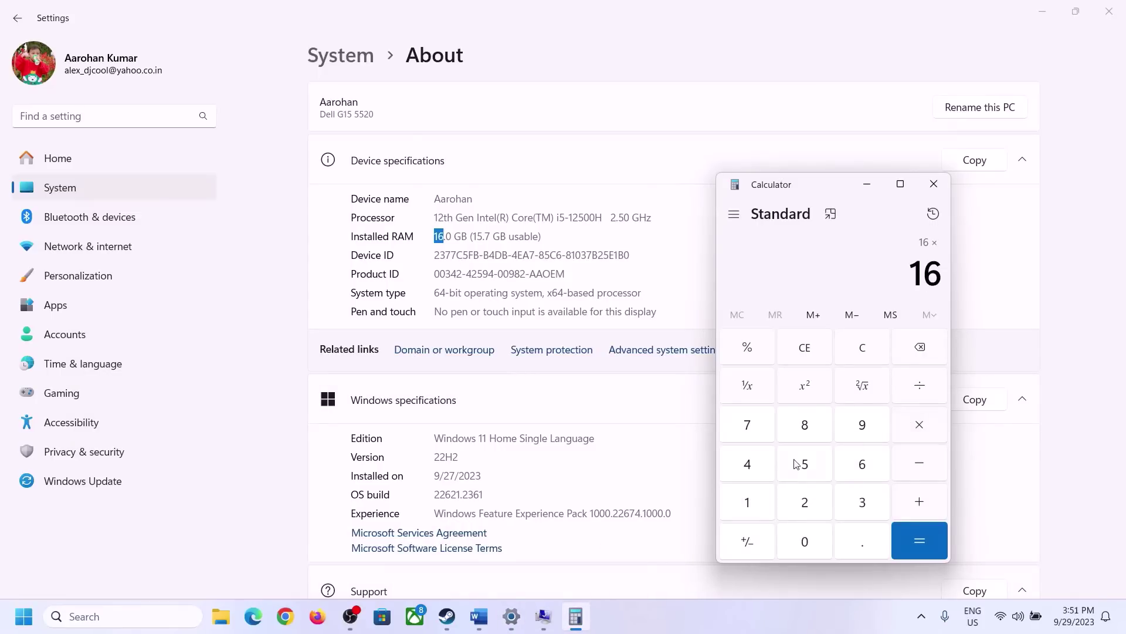
pyautogui.click(754, 497)
pyautogui.click(796, 538)
pyautogui.click(799, 499)
pyautogui.click(747, 465)
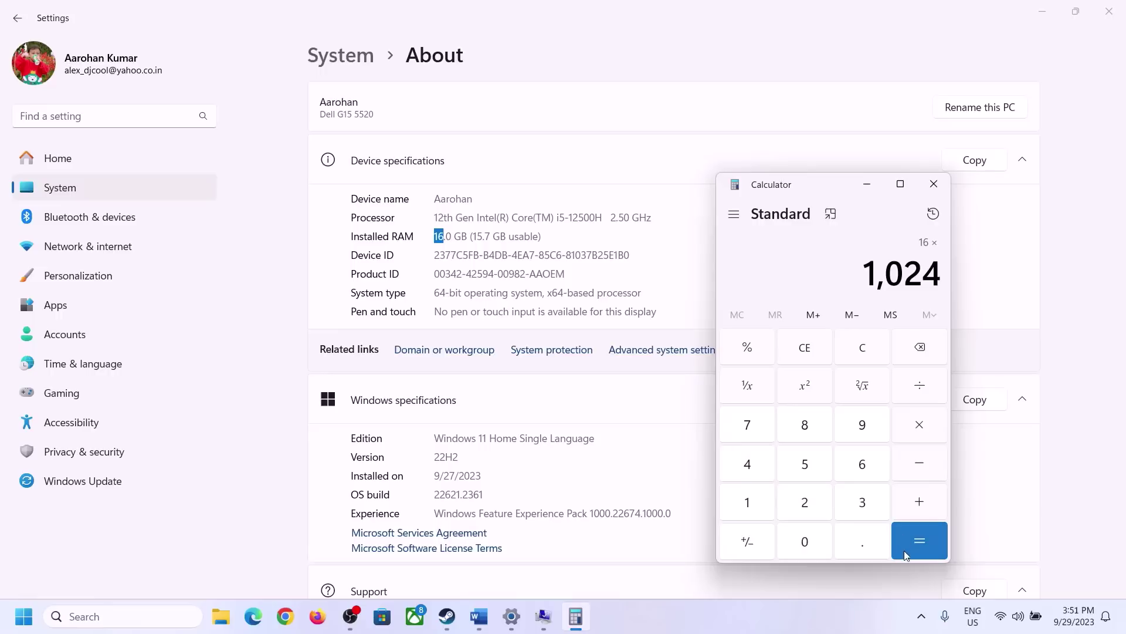
pyautogui.click(919, 539)
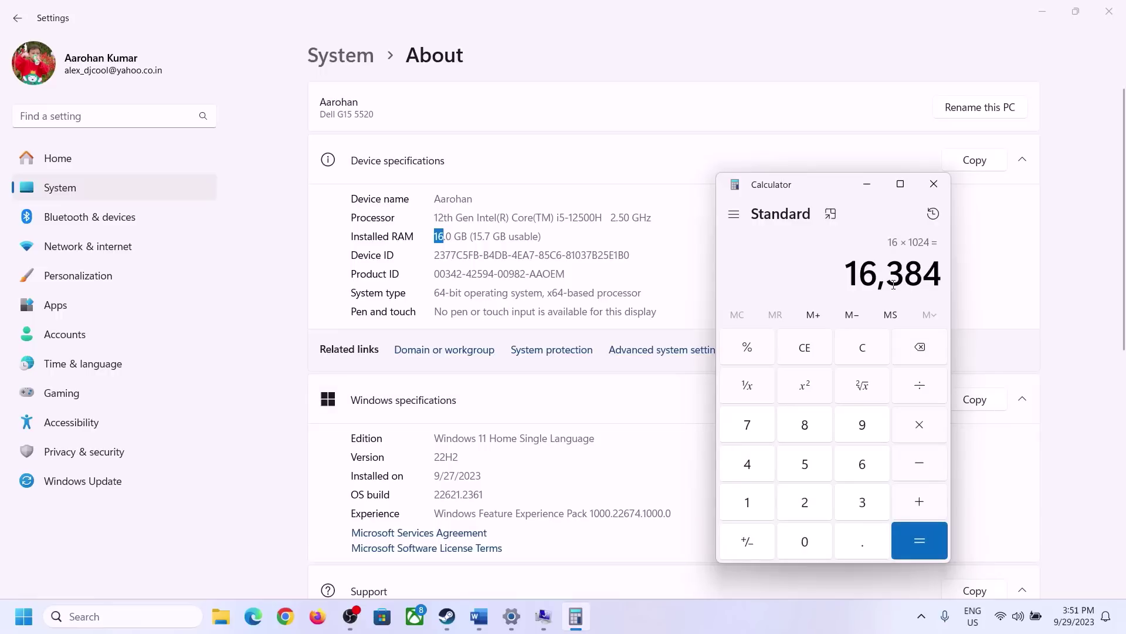
# Step: Recheck the maximum size rule in Word and multiply the RAM size in megabytes by 3 in Calculator
pyautogui.click(478, 616)
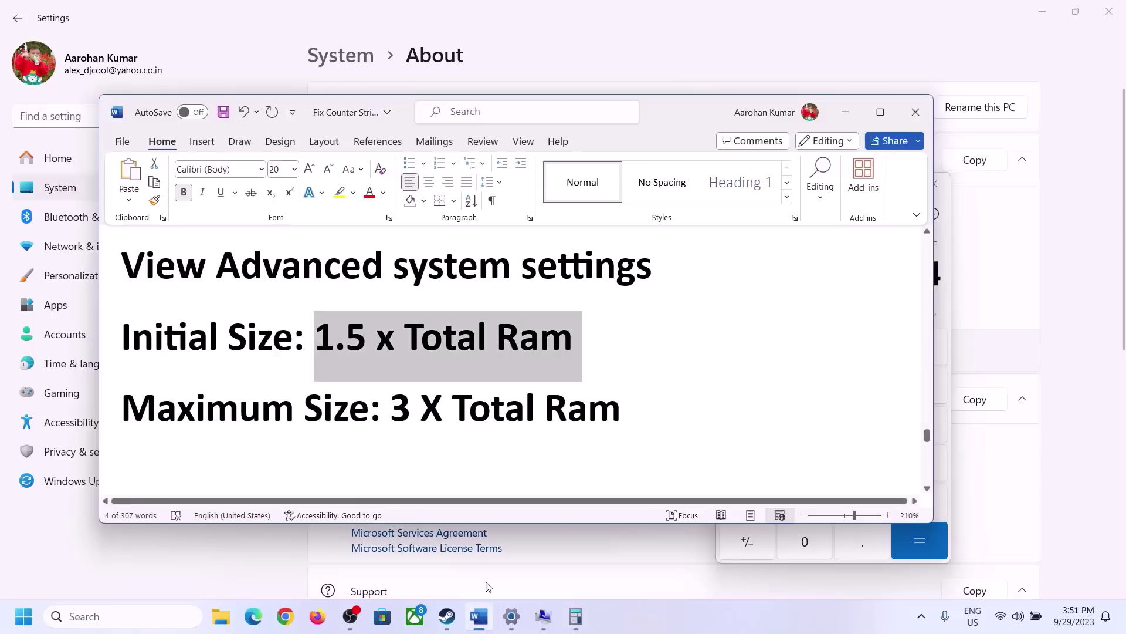
pyautogui.click(575, 616)
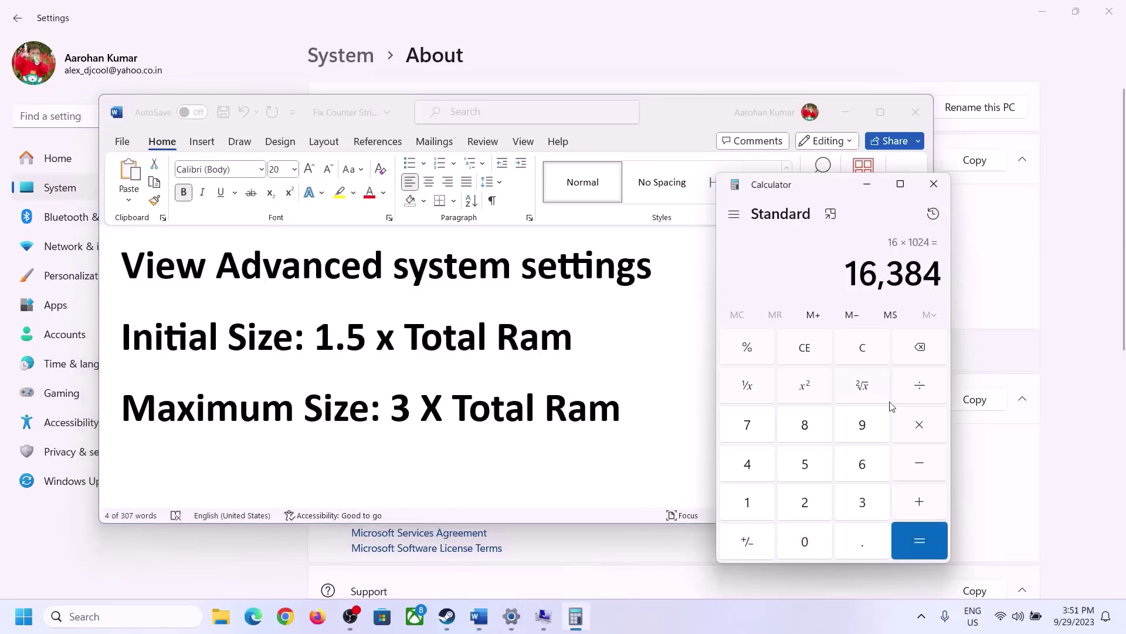
pyautogui.click(920, 428)
pyautogui.click(858, 503)
pyautogui.click(928, 538)
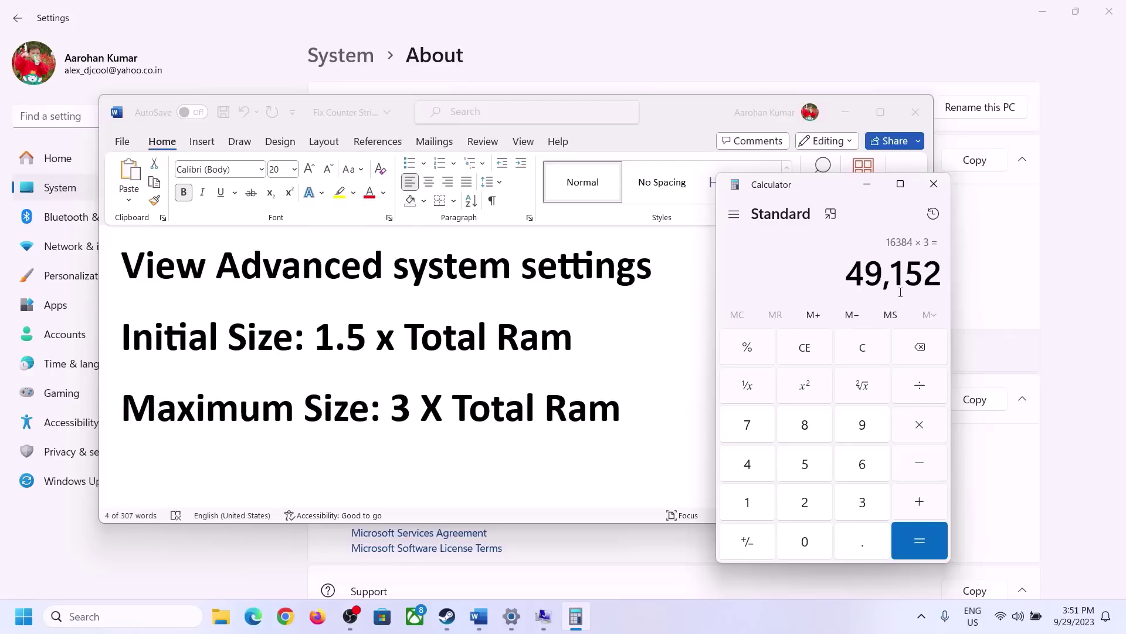
# Step: Set the maximum size to 49152 MB in the Virtual Memory dialog and apply the custom size to drive C:
pyautogui.click(543, 619)
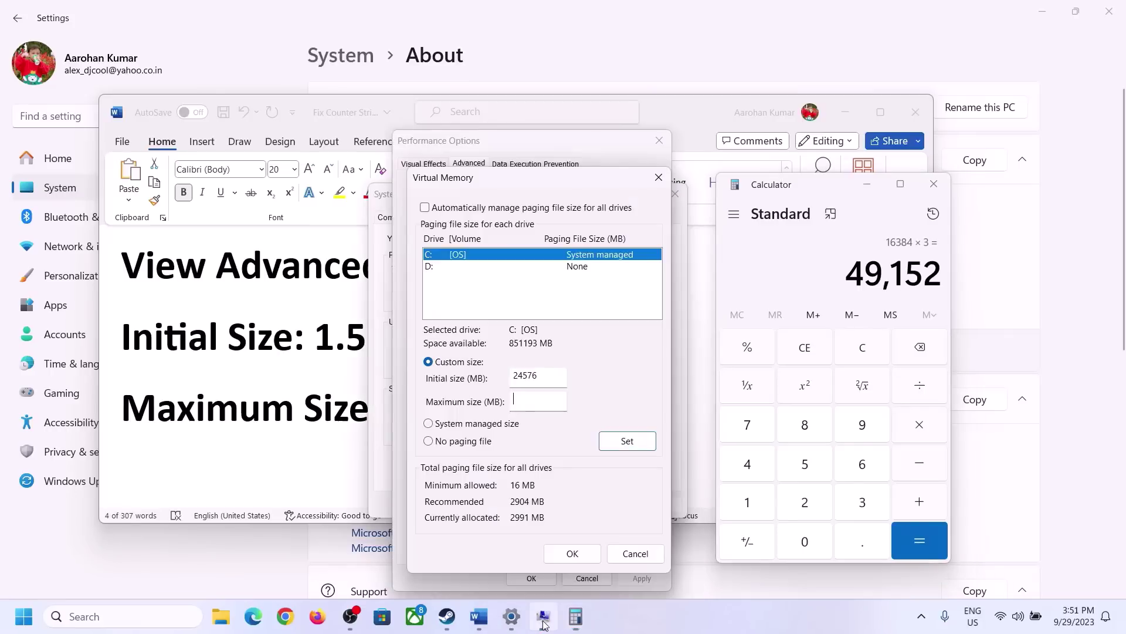
pyautogui.write('49152')
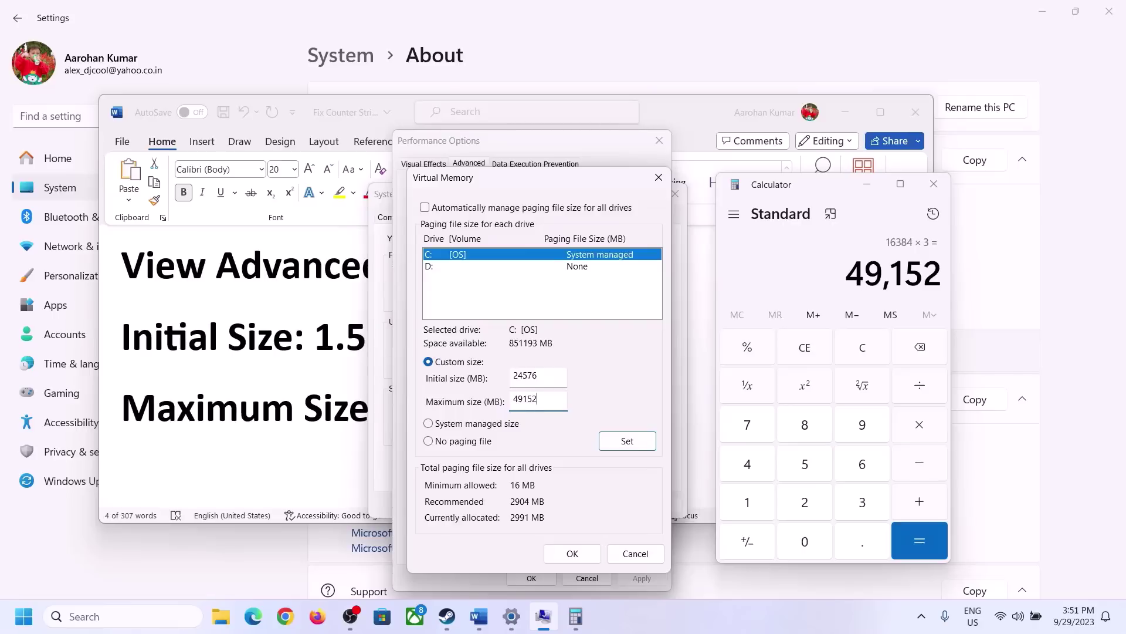
pyautogui.click(627, 442)
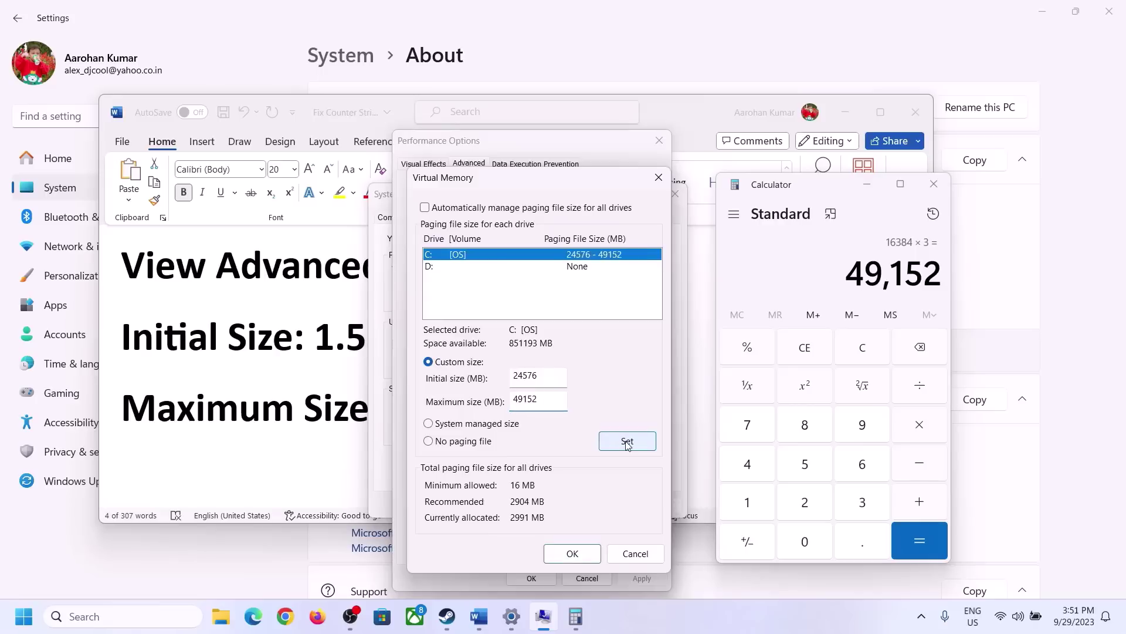
# Step: Confirm the Virtual Memory, Performance Options and System Properties dialogs, and dismiss the restart prompt without restarting
pyautogui.click(573, 553)
pyautogui.click(699, 362)
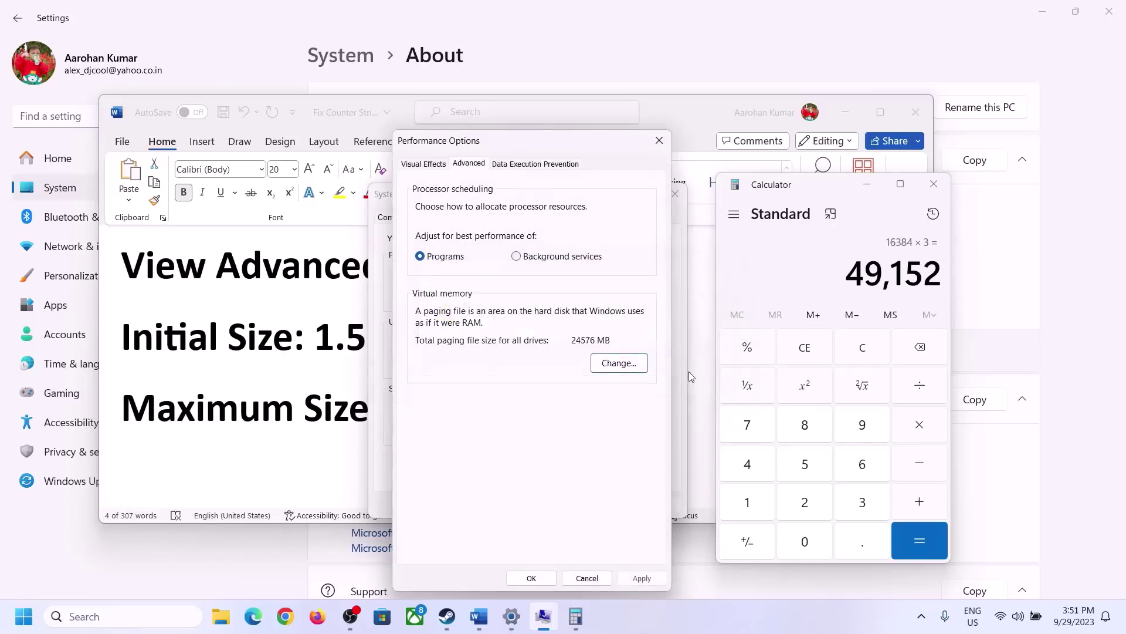
pyautogui.click(533, 580)
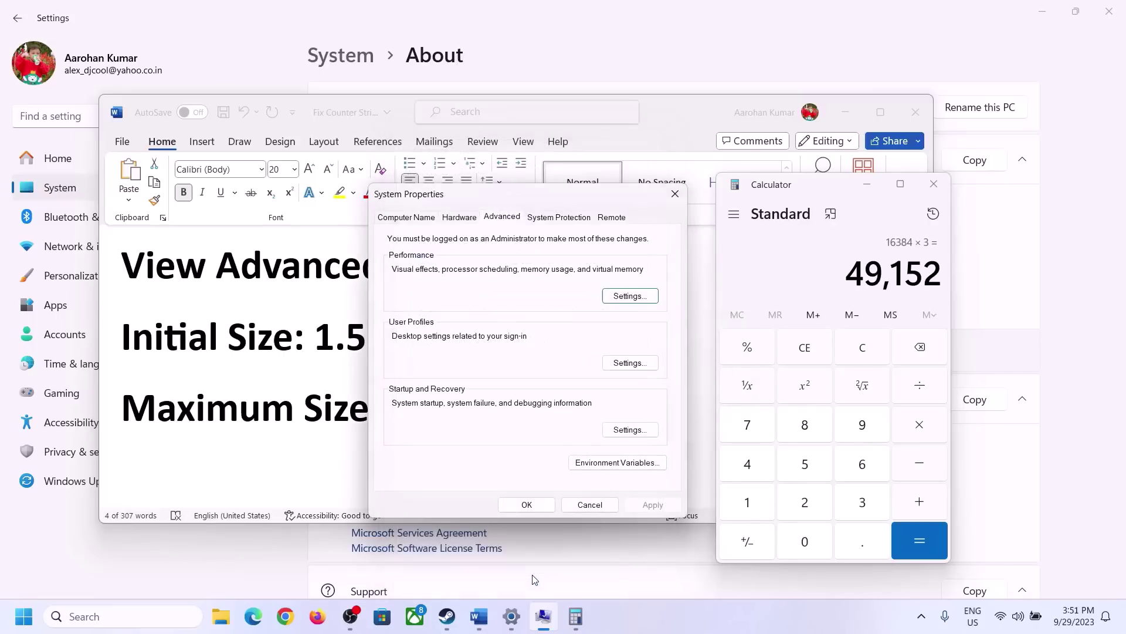
pyautogui.click(530, 504)
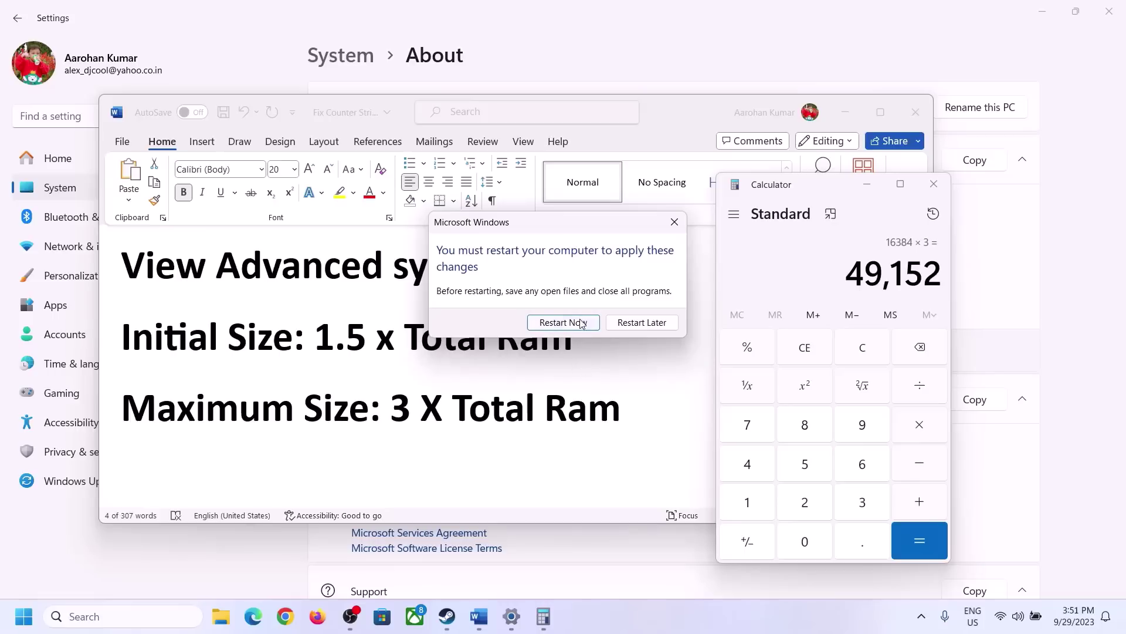
pyautogui.click(675, 222)
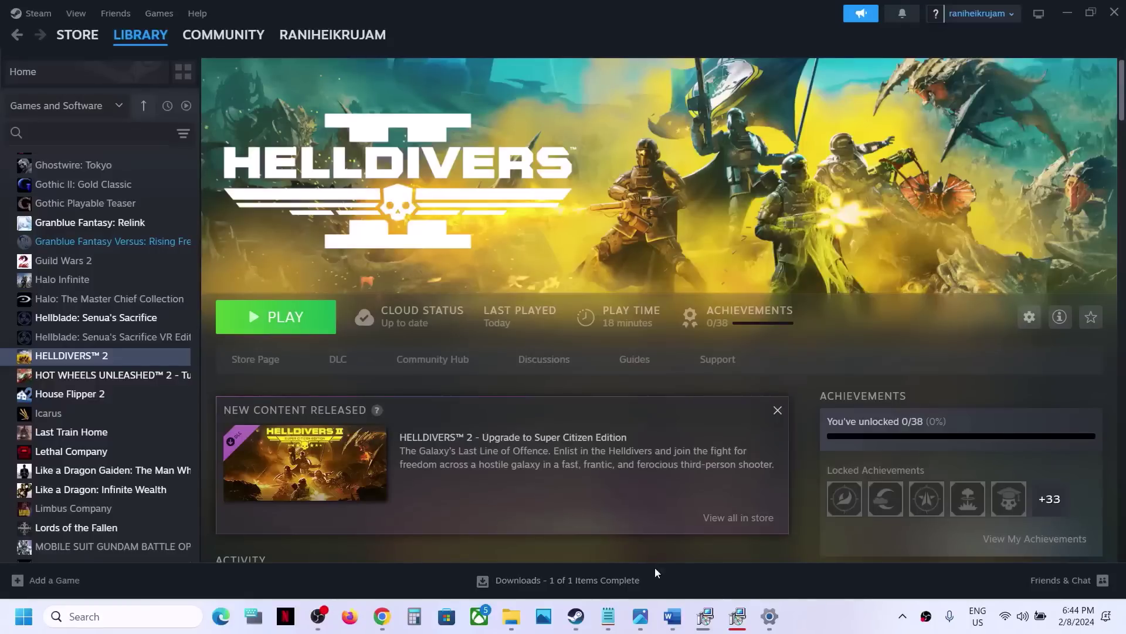
# Step: Switch to the HellDivers document in Word and highlight the Step 17 instructions, then only "disable crossplay"
pyautogui.click(673, 617)
pyautogui.scroll(-5, 493, 373)
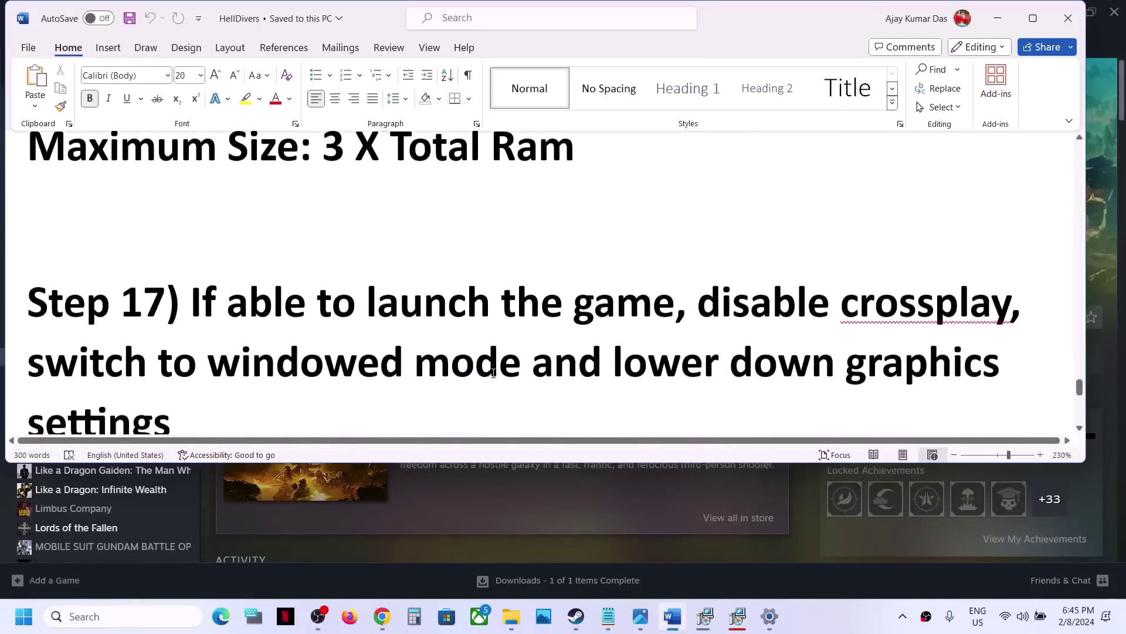
pyautogui.moveTo(202, 206); pyautogui.dragTo(173, 326)
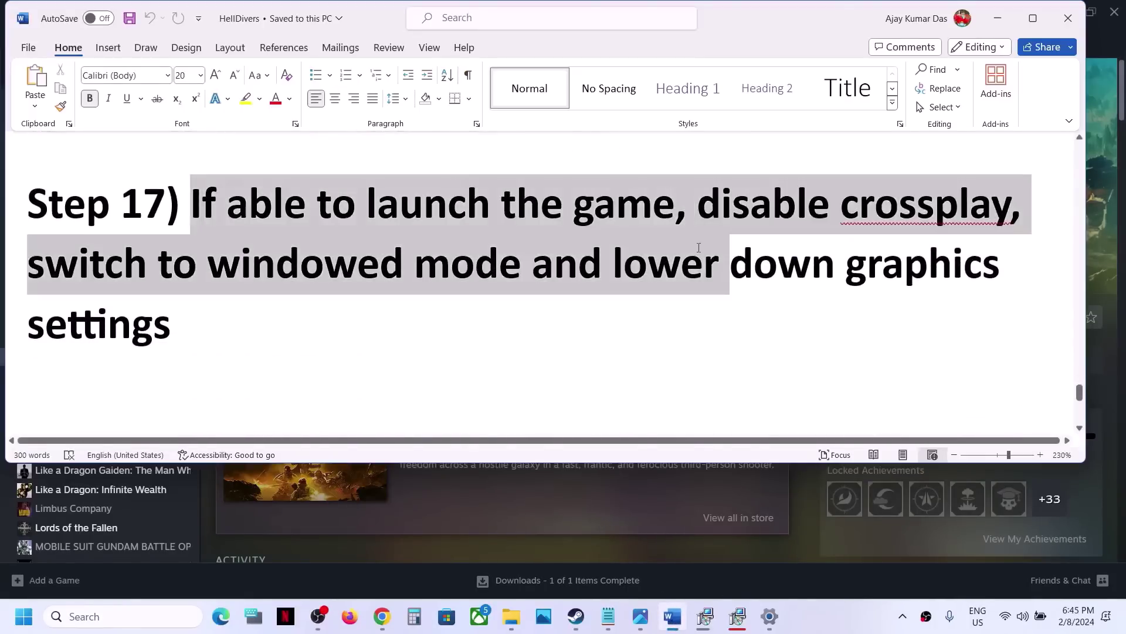
pyautogui.click(701, 242)
pyautogui.moveTo(710, 205); pyautogui.dragTo(1009, 206)
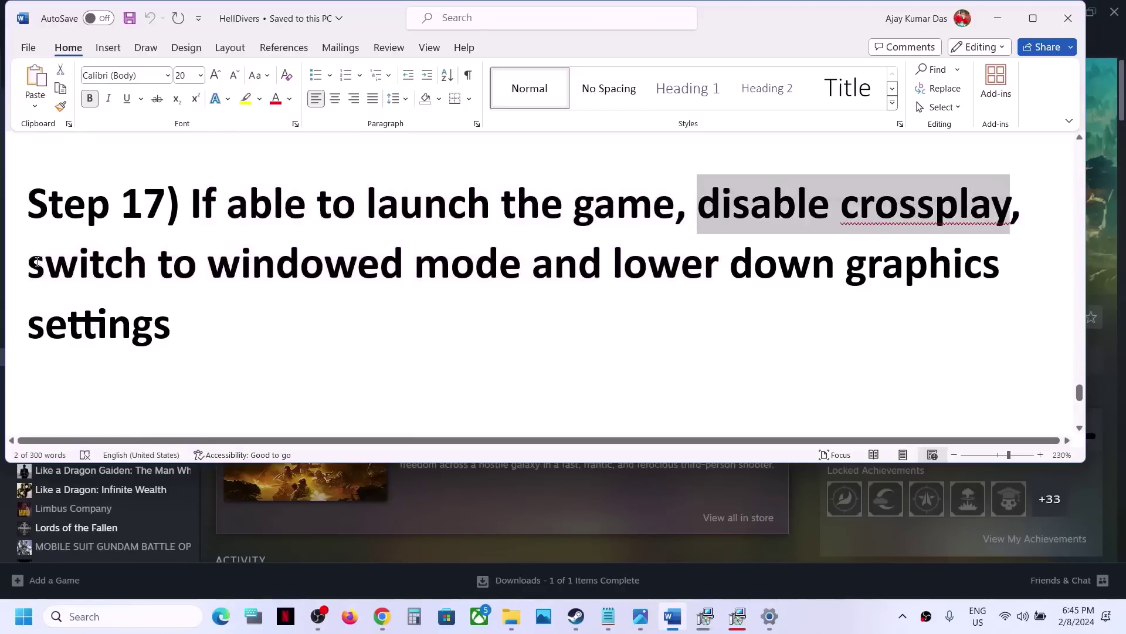
# Step: Highlight "switch to windowed mode" in the Step 17 instructions and switch to the running HELLDIVERS 2 game
pyautogui.moveTo(33, 262); pyautogui.dragTo(453, 289)
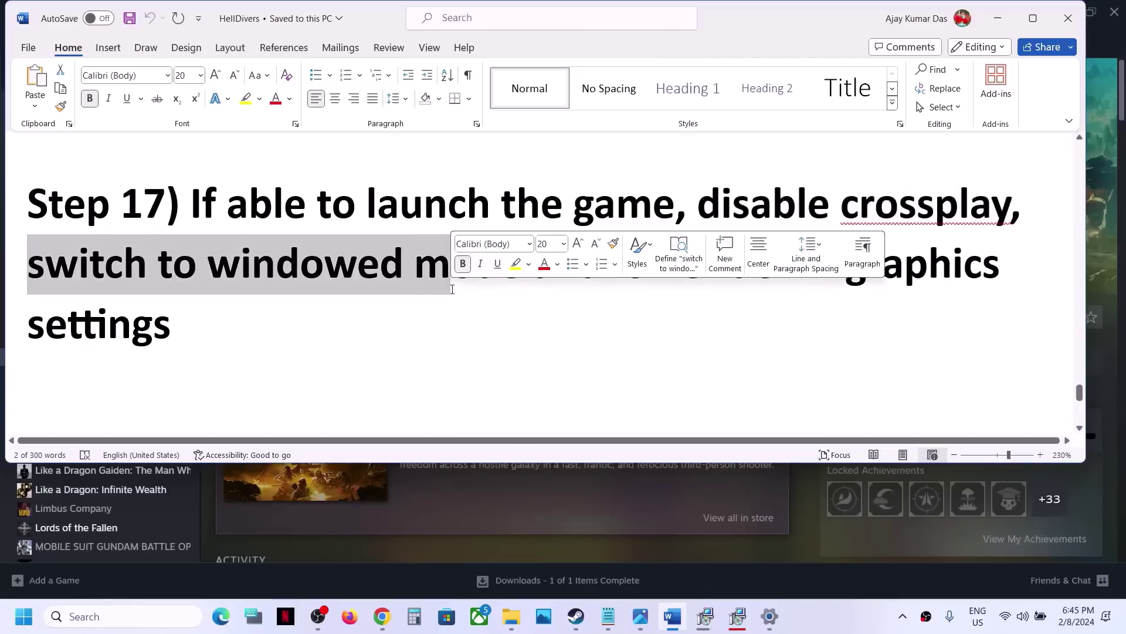
pyautogui.click(792, 547)
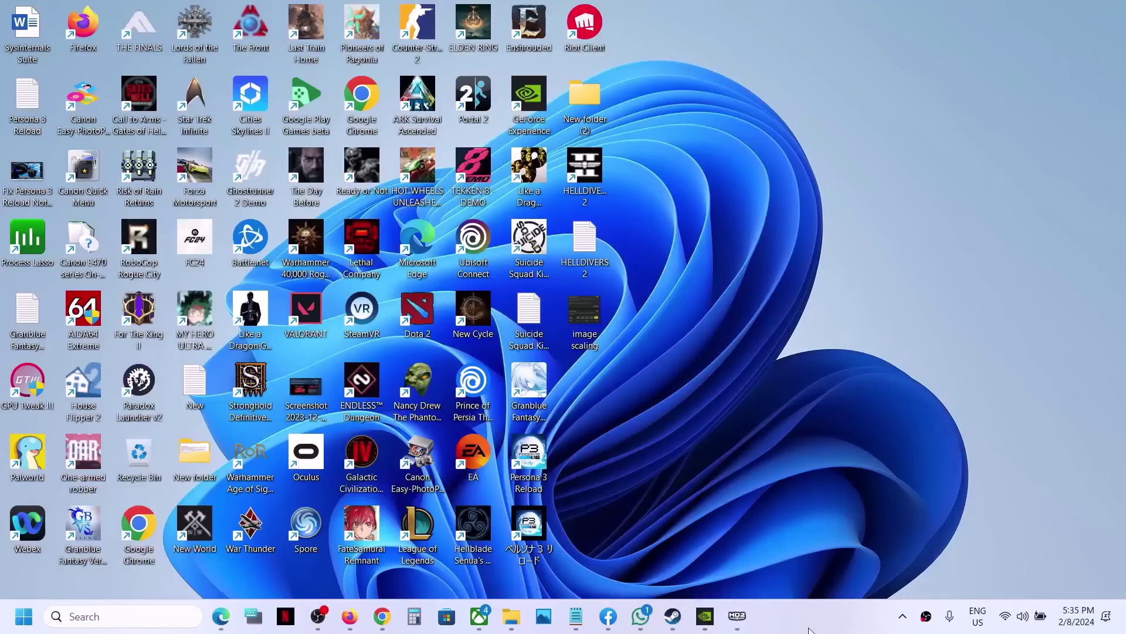
pyautogui.click(737, 615)
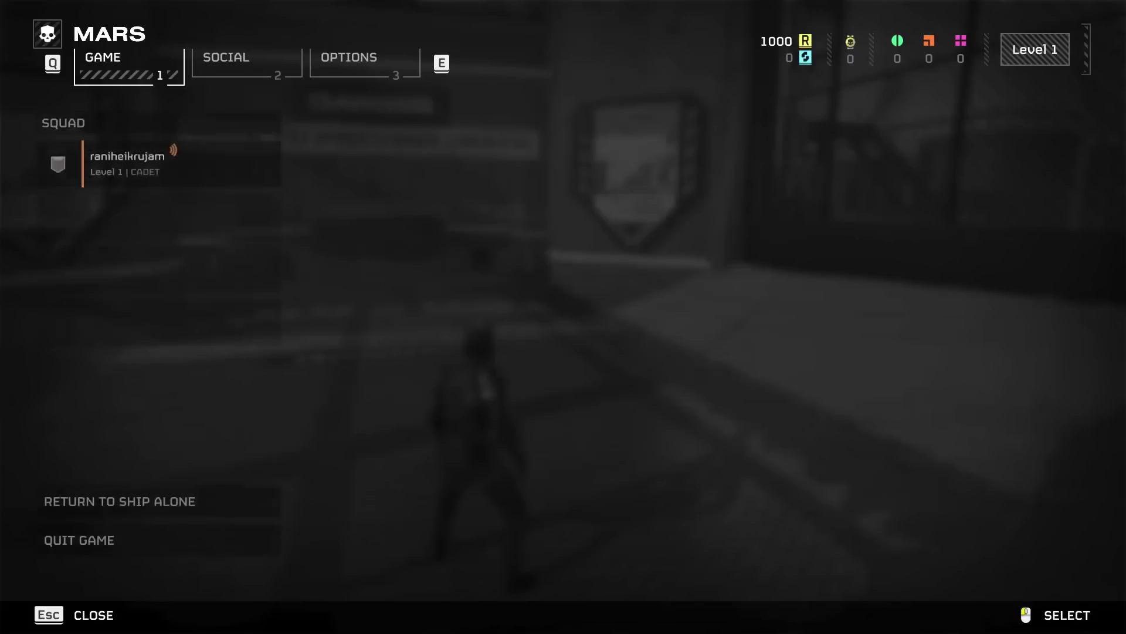
# Step: In the game's display options, set the resolution to 1680 x 1050 and the render scale to Quality
pyautogui.click(359, 62)
pyautogui.click(147, 178)
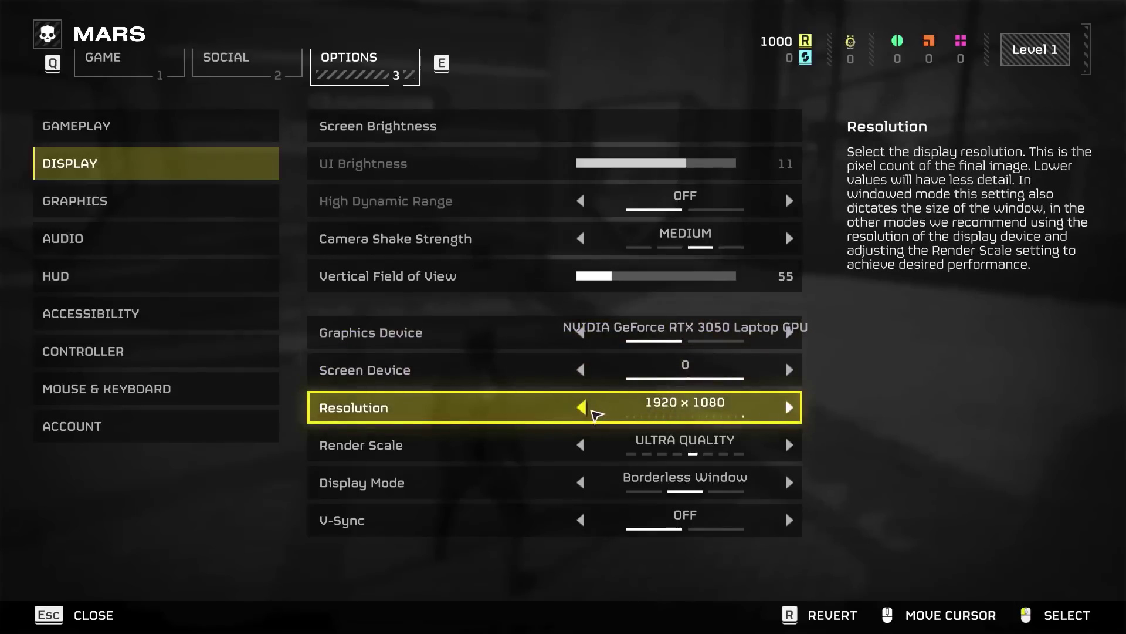
pyautogui.click(588, 410)
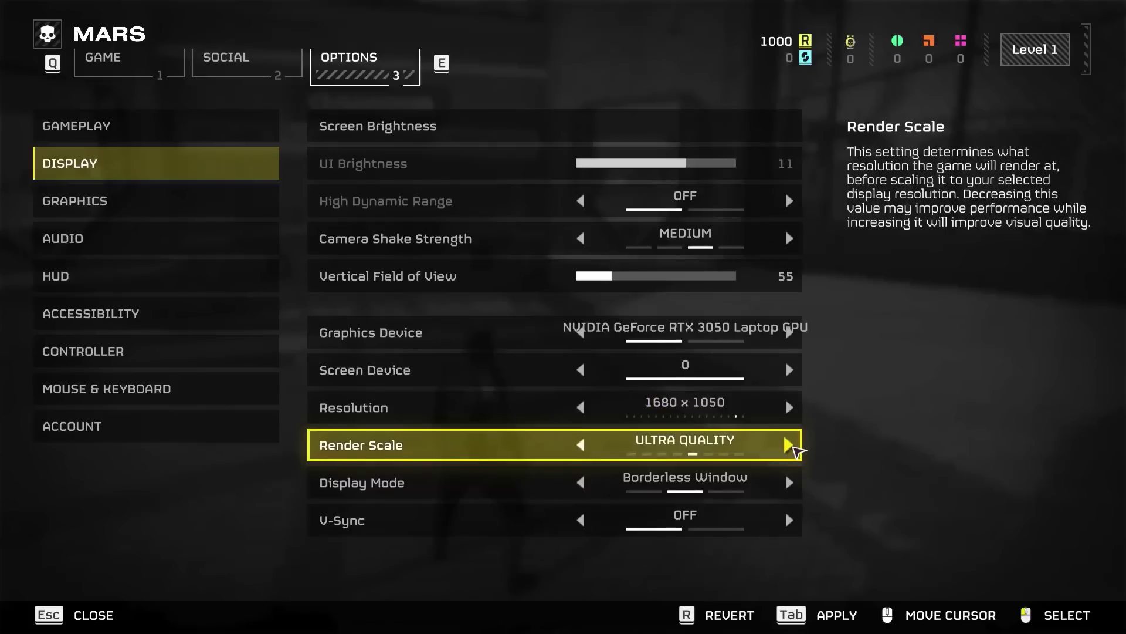
pyautogui.click(793, 446)
pyautogui.click(585, 448)
pyautogui.click(584, 448)
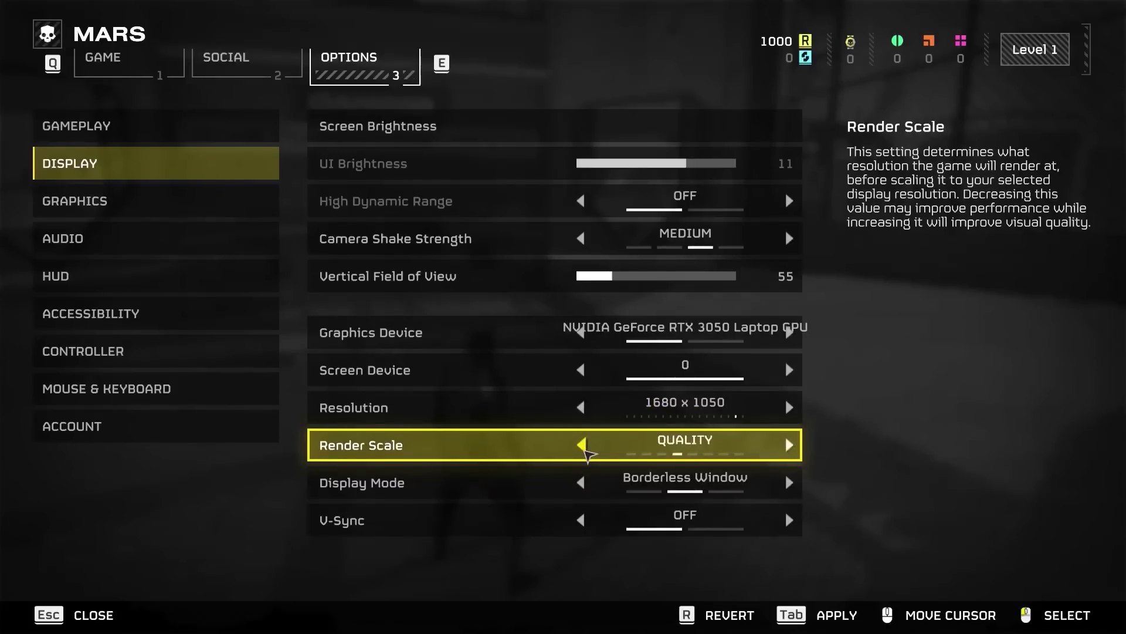
pyautogui.click(584, 448)
pyautogui.click(791, 447)
# Step: Set the display mode to Window with V-Sync off, and apply the display changes
pyautogui.click(789, 482)
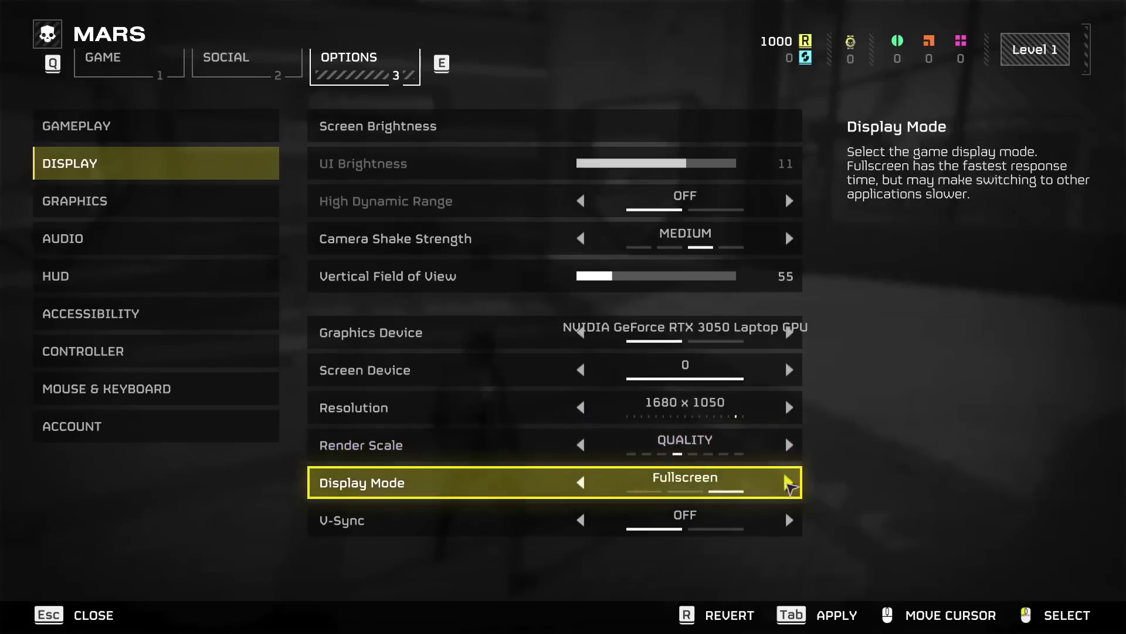
pyautogui.click(583, 483)
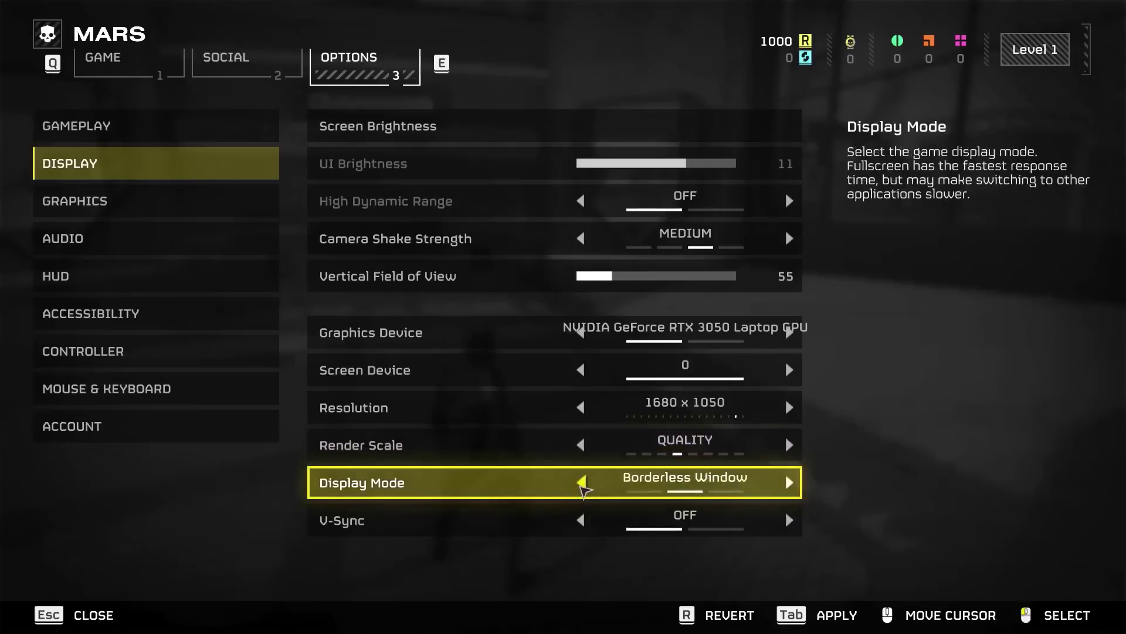
pyautogui.click(582, 484)
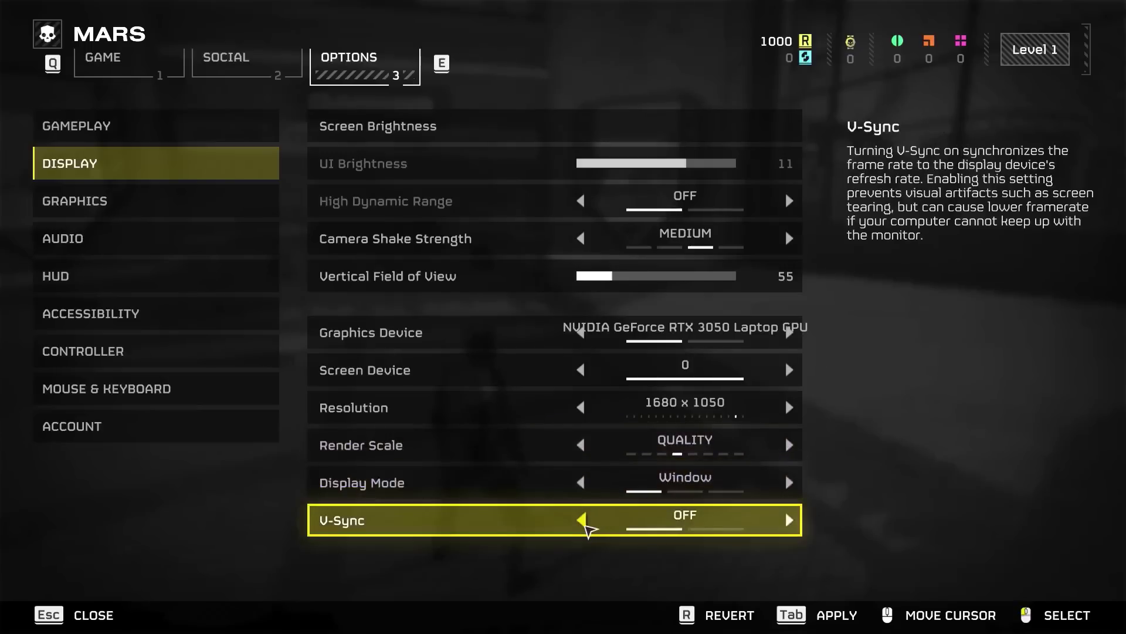
pyautogui.click(583, 521)
pyautogui.click(583, 521)
pyautogui.press('Tab')
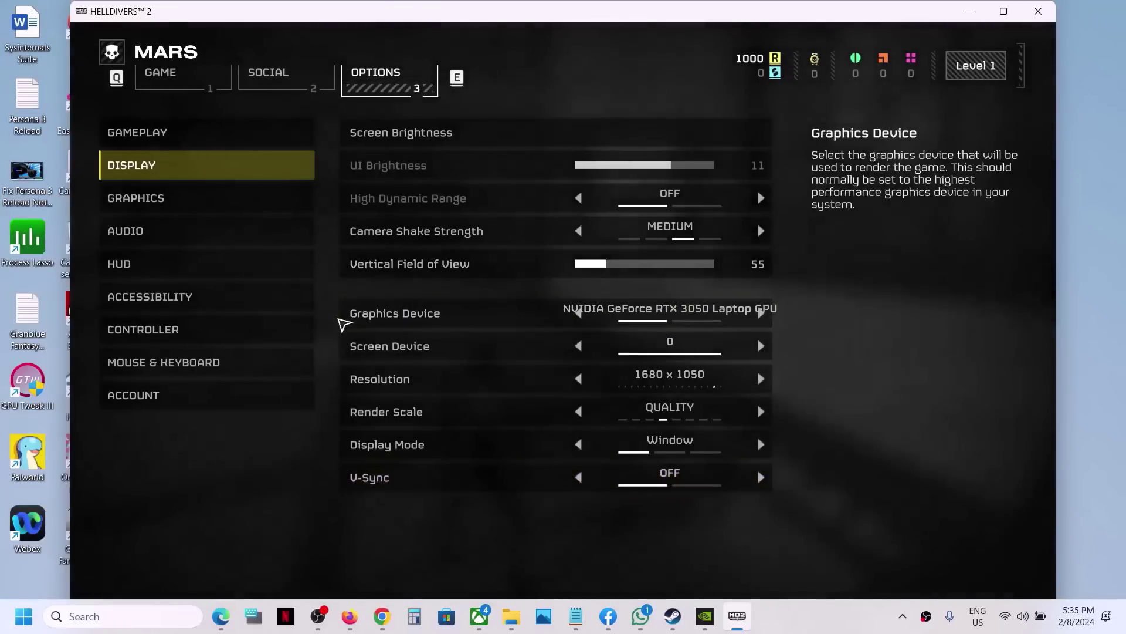
# Step: Set the graphics preset to Medium in the game's graphics options
pyautogui.click(184, 208)
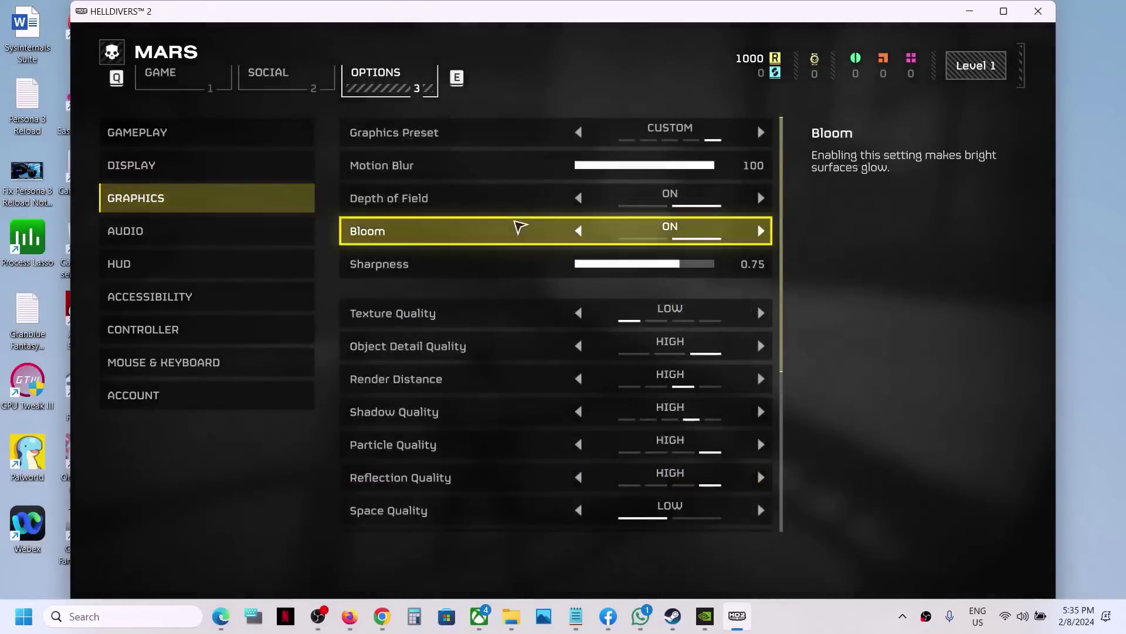
pyautogui.click(585, 137)
pyautogui.click(586, 137)
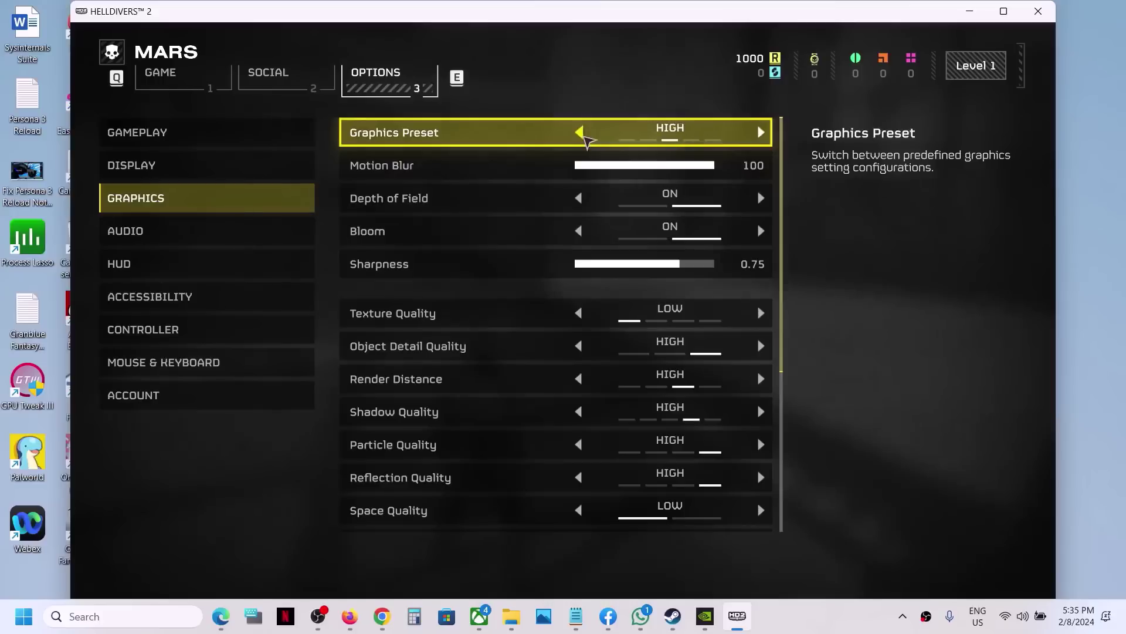
pyautogui.click(585, 137)
pyautogui.click(585, 137)
pyautogui.click(758, 136)
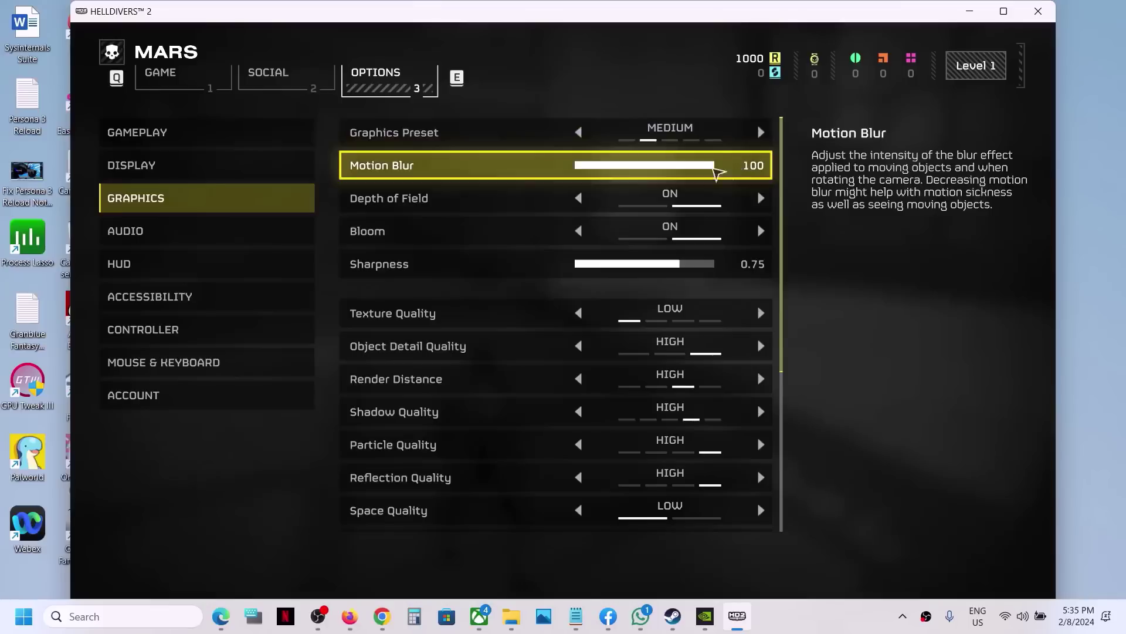
# Step: Set Motion Blur to 61, Bloom to Off and Texture Quality to Medium
pyautogui.moveTo(668, 168)
pyautogui.mouseDown()
pyautogui.moveTo(655, 166)
pyautogui.moveTo(664, 169)
pyautogui.mouseUp()
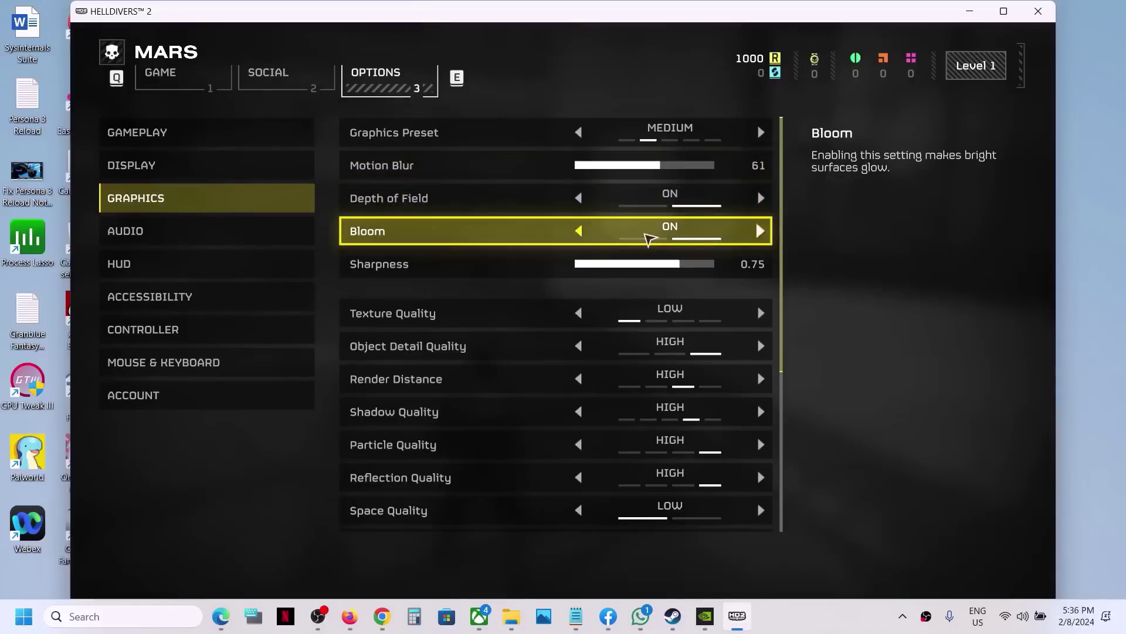
pyautogui.click(583, 231)
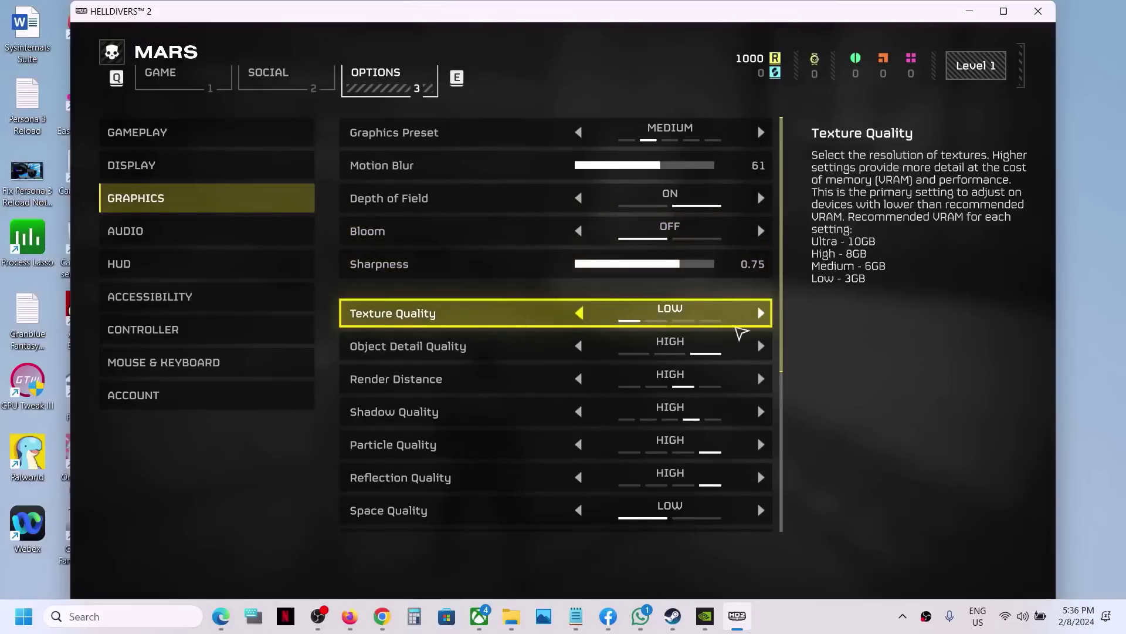
pyautogui.click(761, 314)
pyautogui.click(765, 315)
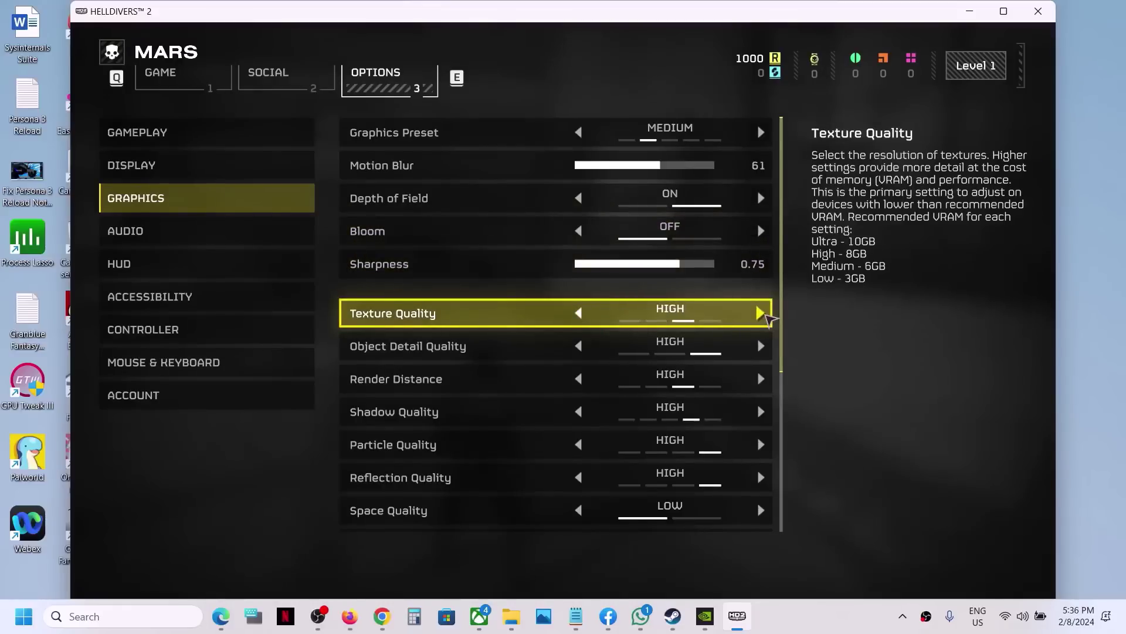
pyautogui.click(580, 313)
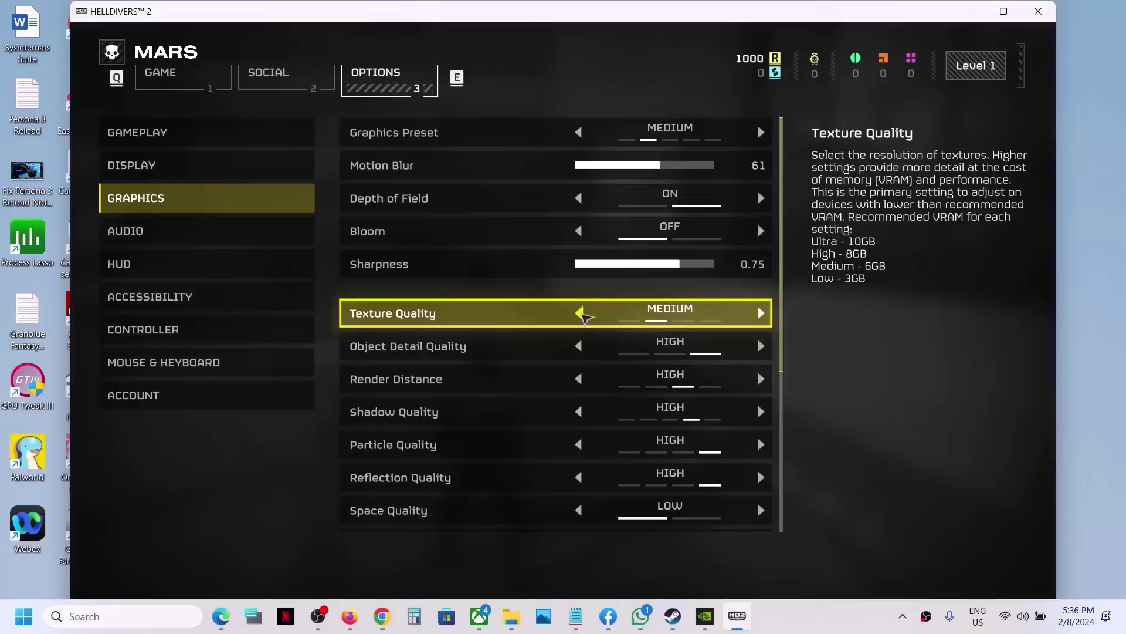
# Step: Lower object detail, render distance, shadow, particle and reflection quality, plus vegetation and rubble density, to Medium
pyautogui.click(582, 346)
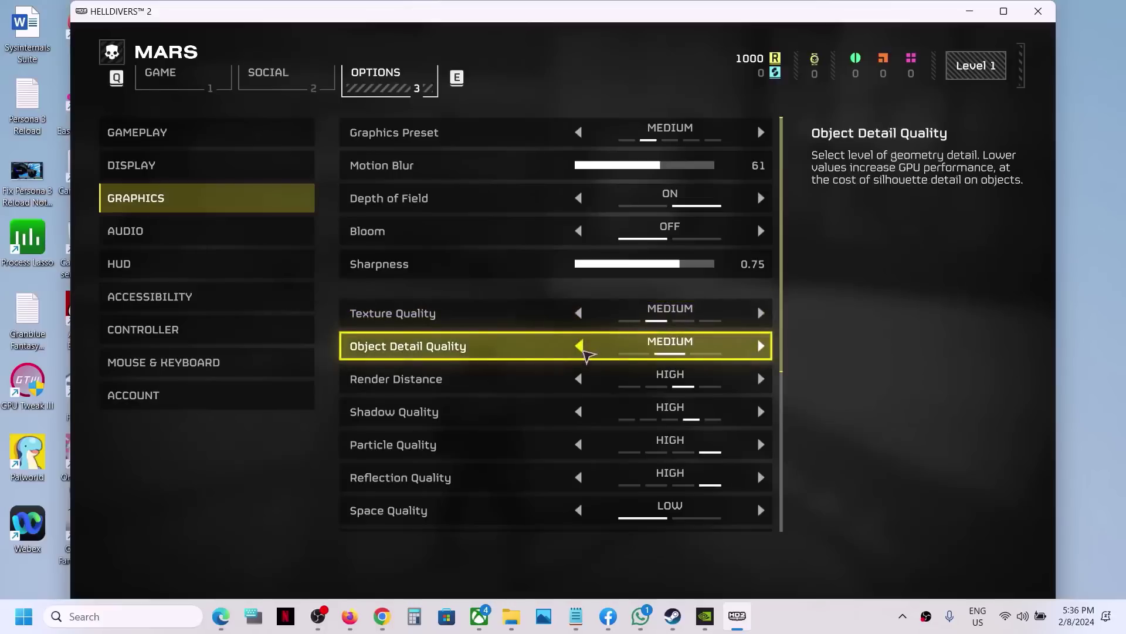
pyautogui.click(585, 379)
pyautogui.click(584, 412)
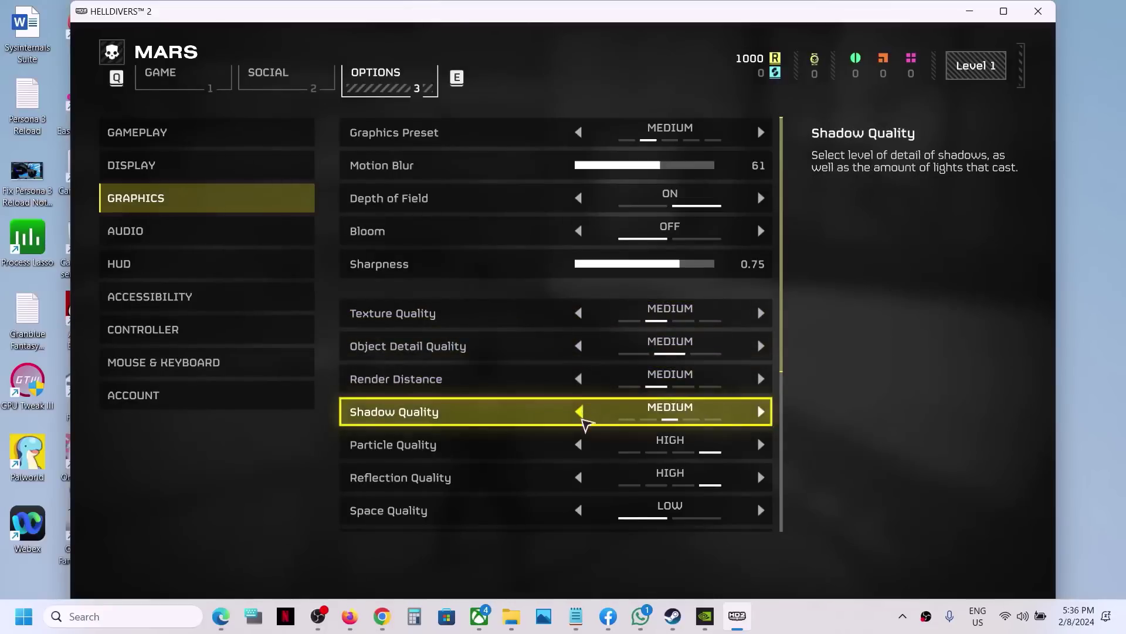
pyautogui.click(582, 444)
pyautogui.click(583, 477)
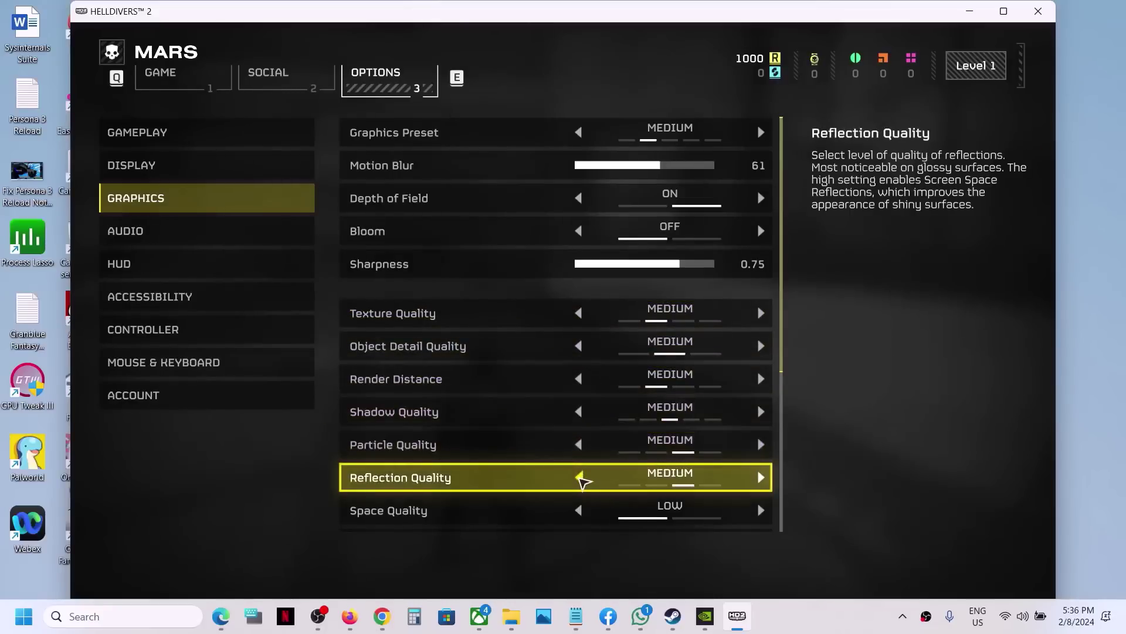
pyautogui.scroll(-5, 618, 515)
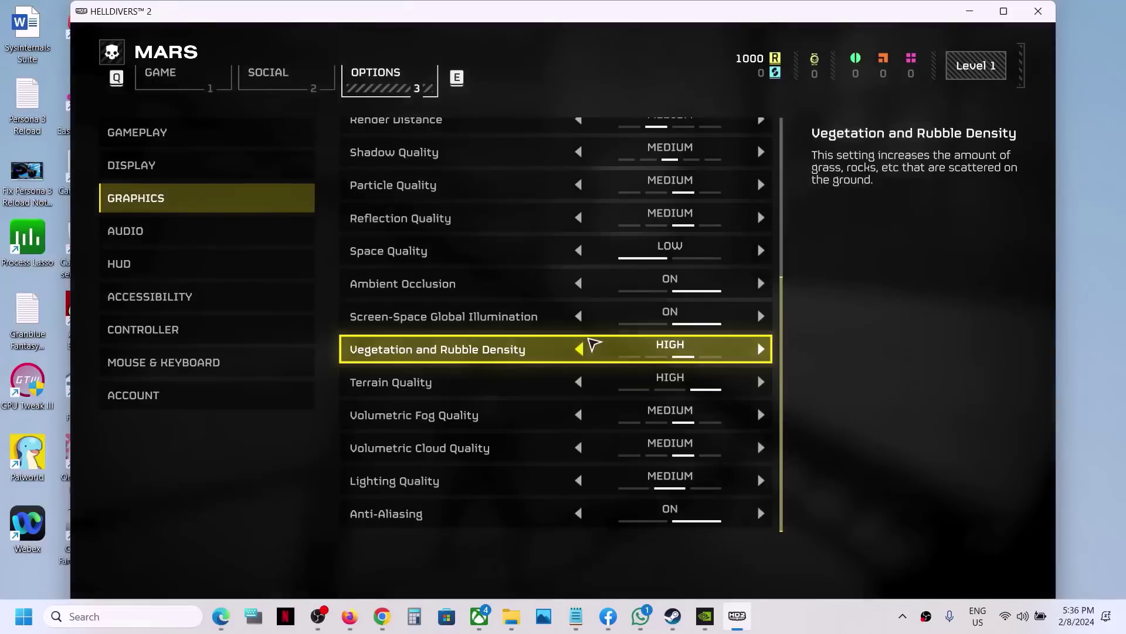
pyautogui.click(814, 623)
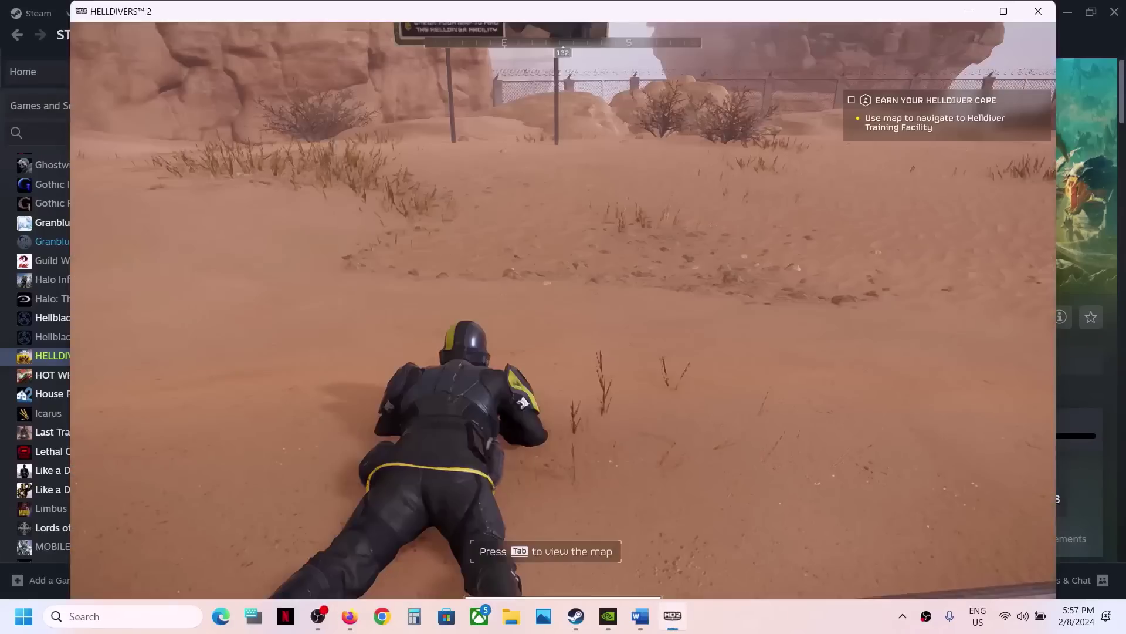
# Step: Open the in-game gameplay options and go to the Crossplay setting
pyautogui.press('Escape')
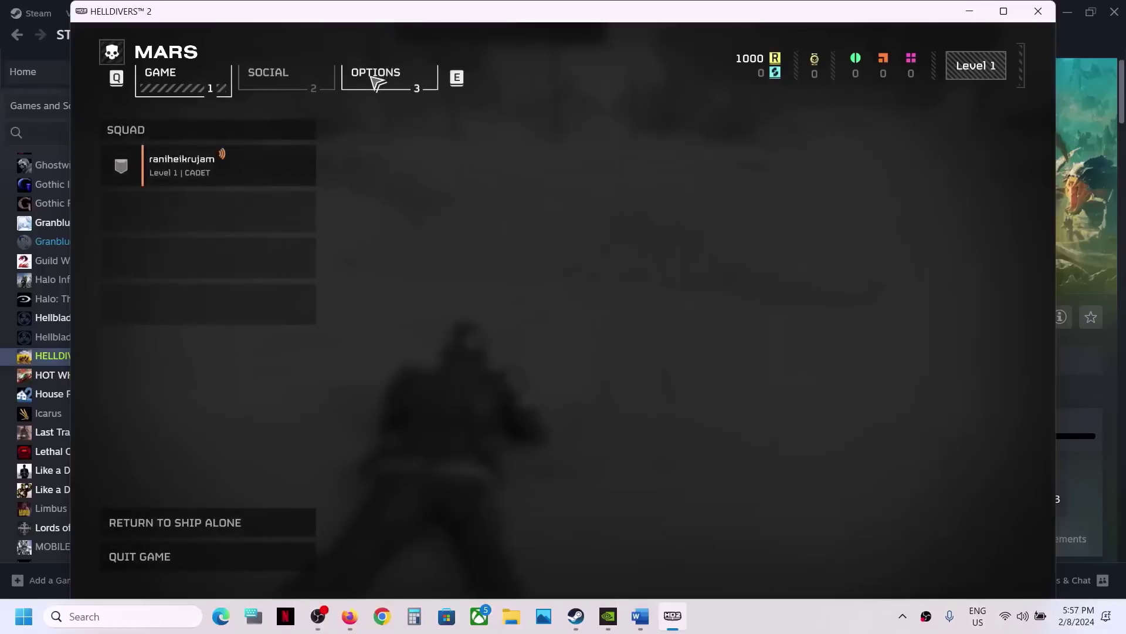
pyautogui.click(372, 79)
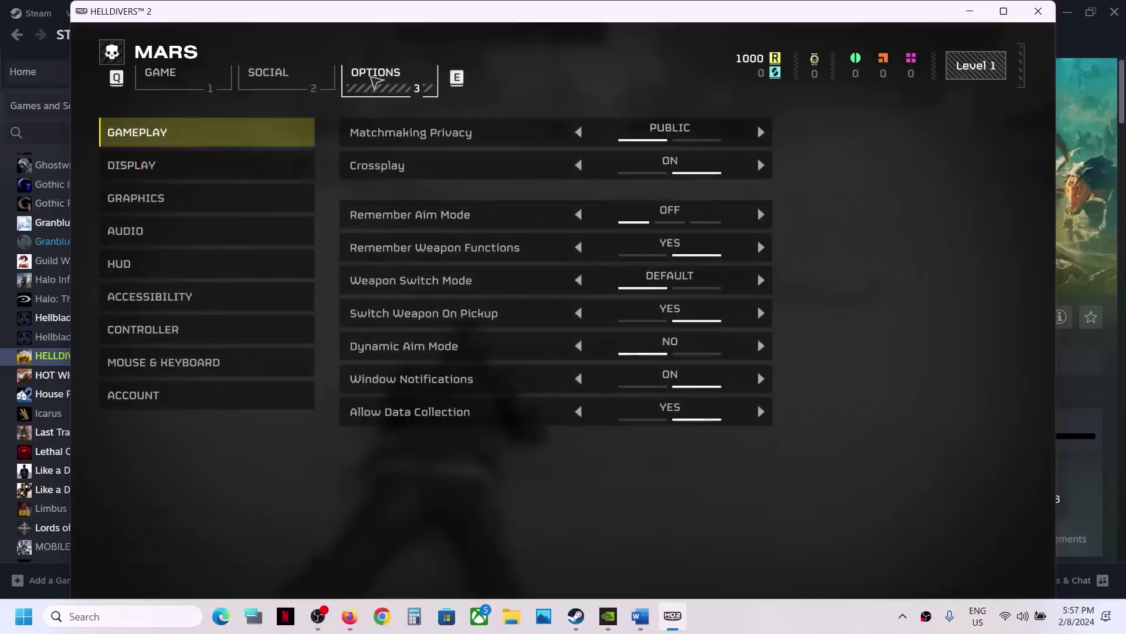
pyautogui.click(649, 173)
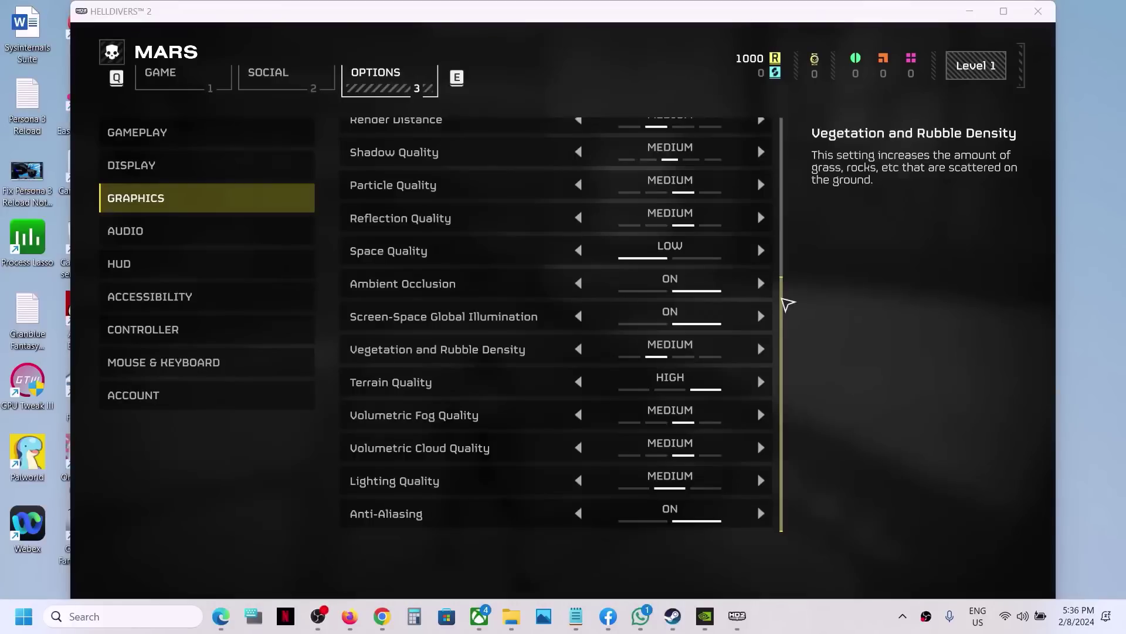
pyautogui.click(650, 325)
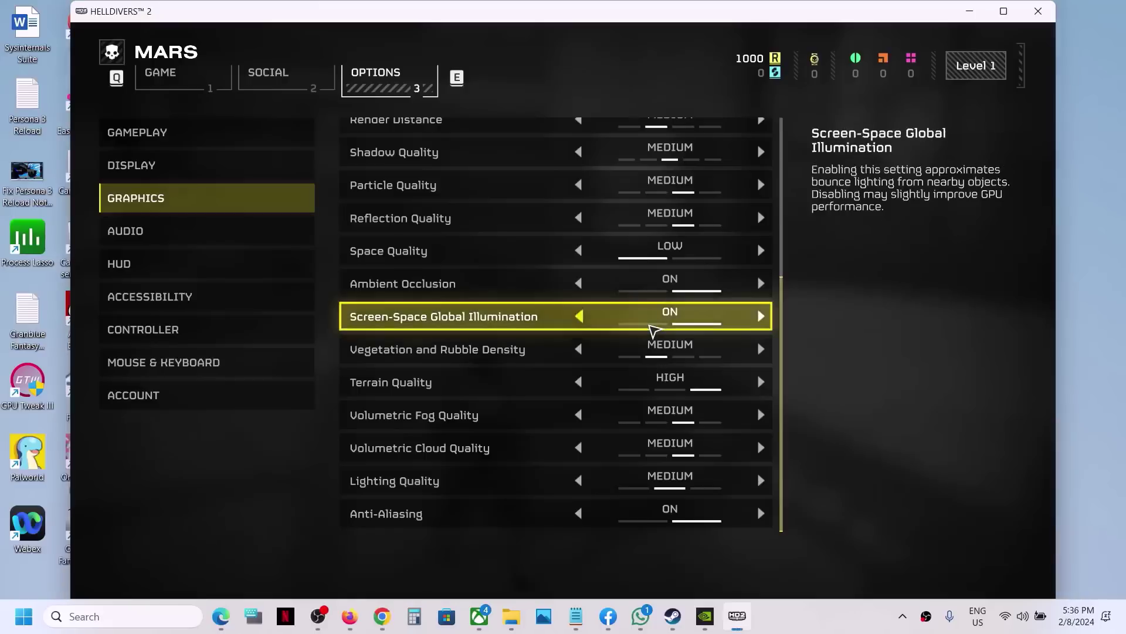
pyautogui.click(651, 326)
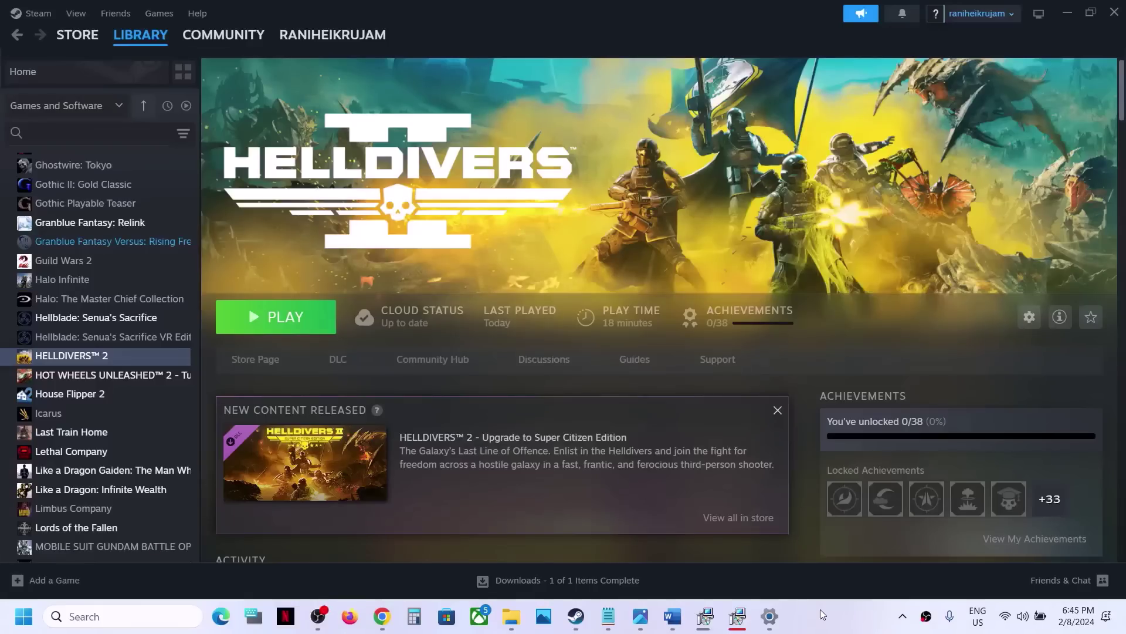
# Step: Switch to the HellDivers document in Word and highlight the windowed mode instruction, then the Step 18 text "Update System BIOS"
pyautogui.click(672, 616)
pyautogui.moveTo(28, 262); pyautogui.dragTo(447, 293)
pyautogui.scroll(-3, 447, 292)
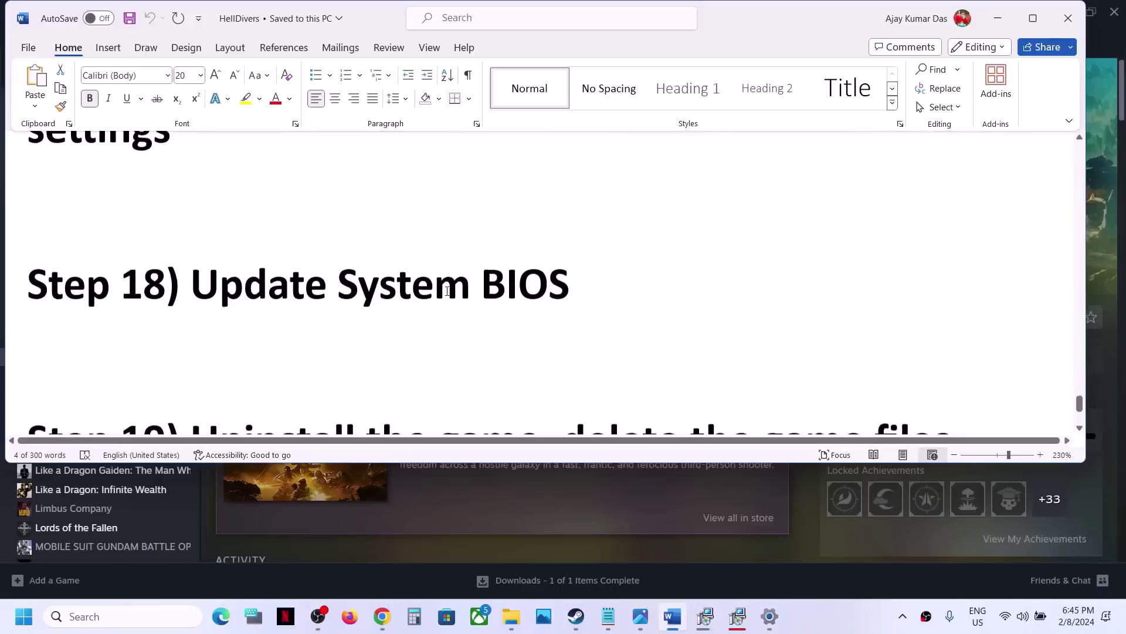
pyautogui.moveTo(219, 268); pyautogui.dragTo(550, 304)
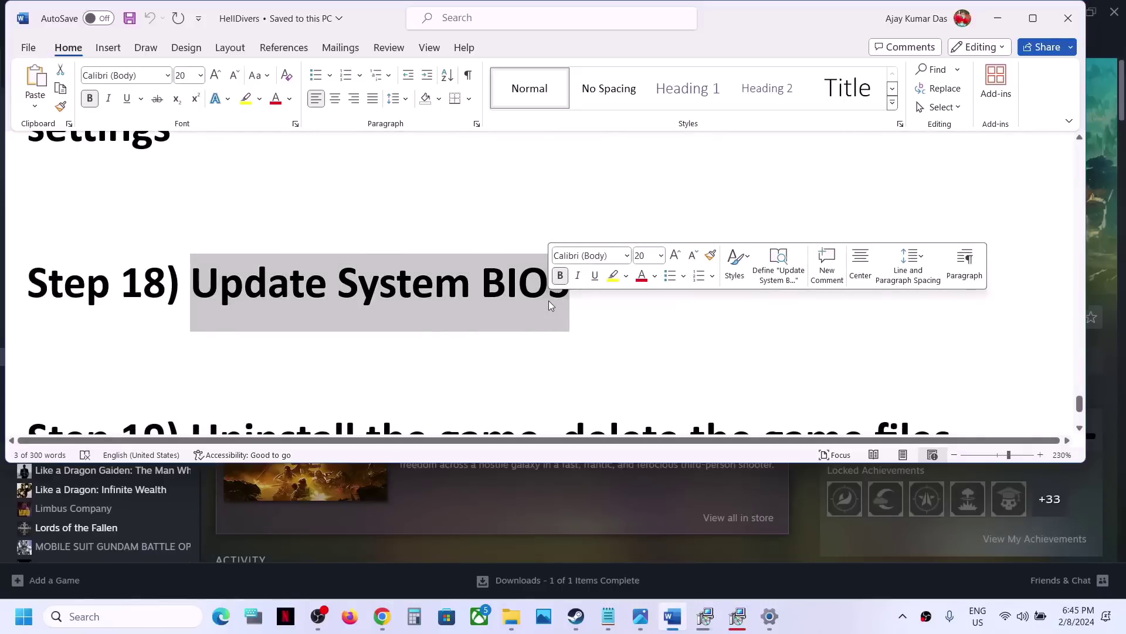
pyautogui.click(518, 311)
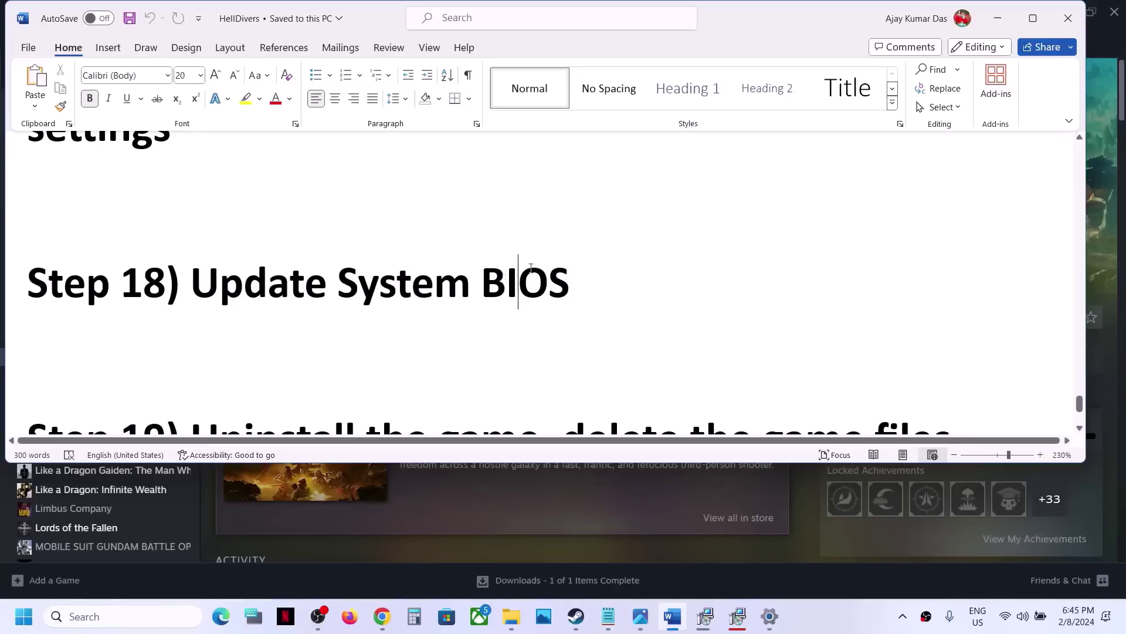
pyautogui.moveTo(571, 280); pyautogui.dragTo(371, 280)
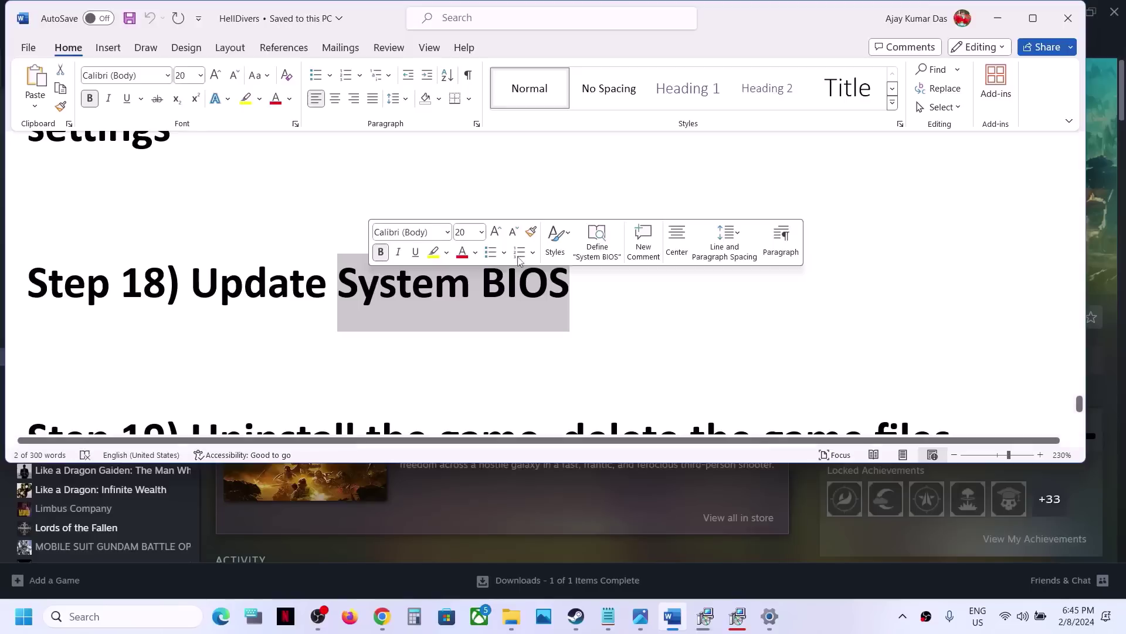
pyautogui.click(690, 326)
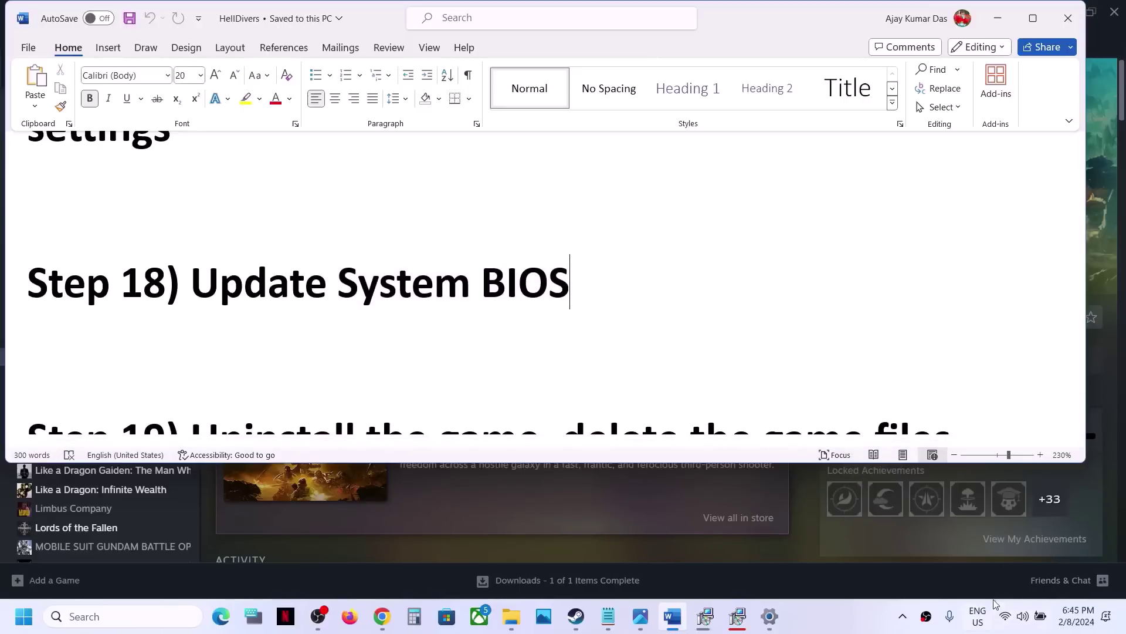
# Step: Check the laptop's battery charge in the Windows quick settings, then return to the document and go to Step 19
pyautogui.click(1042, 619)
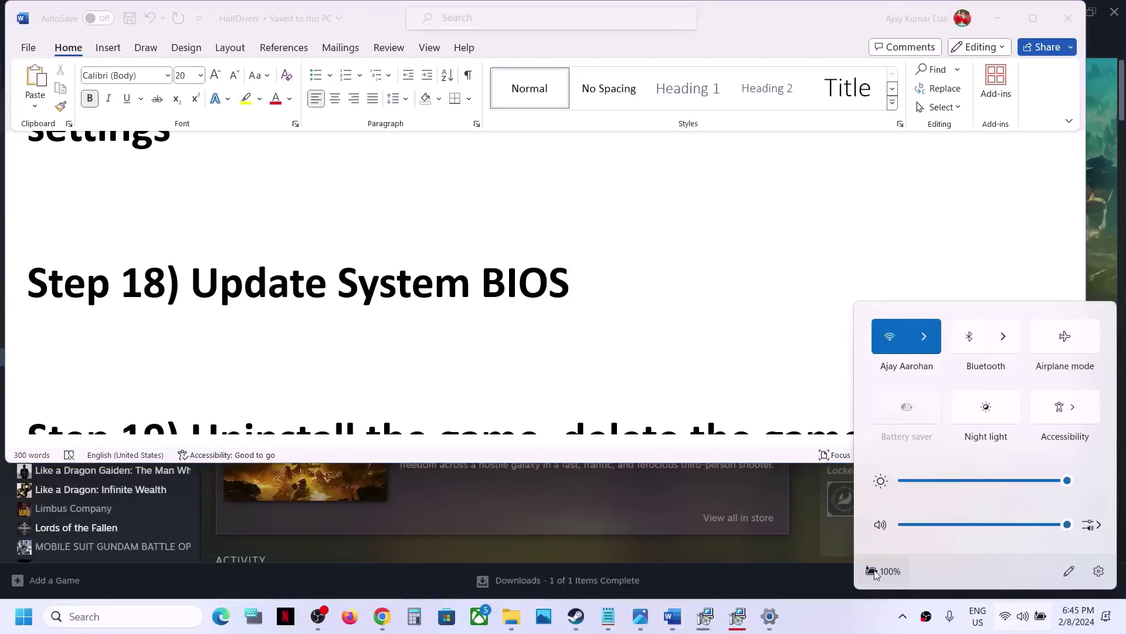
pyautogui.moveTo(880, 576)
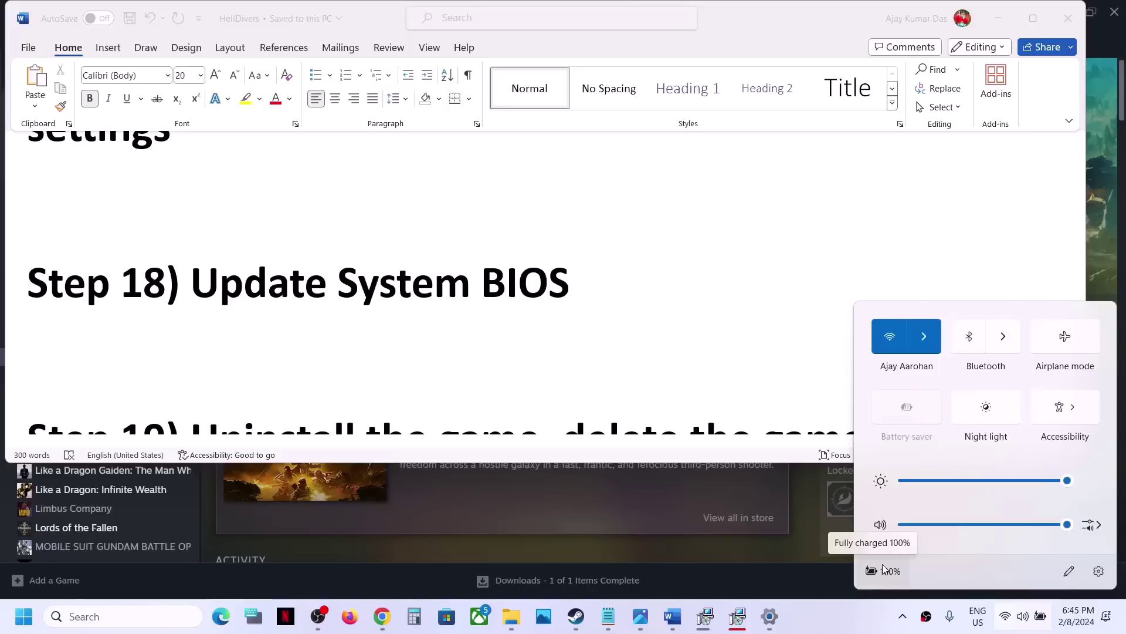
pyautogui.click(609, 371)
pyautogui.scroll(-3, 608, 369)
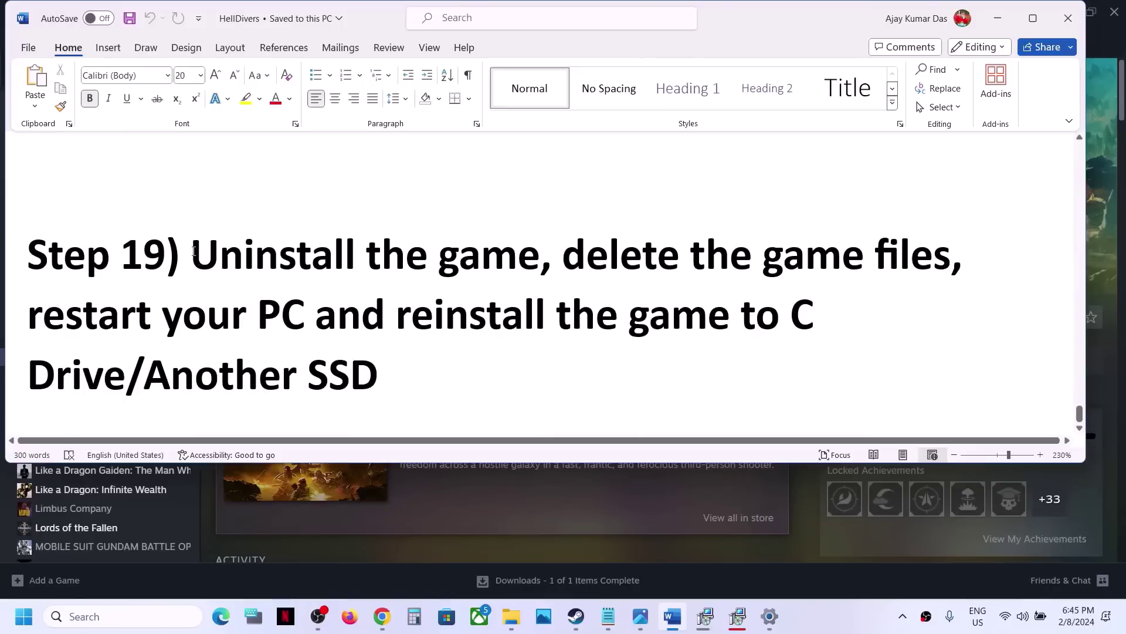
# Step: Highlight the Step 19 instruction, then switch to Steam and show the manage options with Uninstall for HELLDIVERS 2
pyautogui.moveTo(194, 251); pyautogui.dragTo(497, 350)
pyautogui.click(512, 502)
pyautogui.rightClick(128, 359)
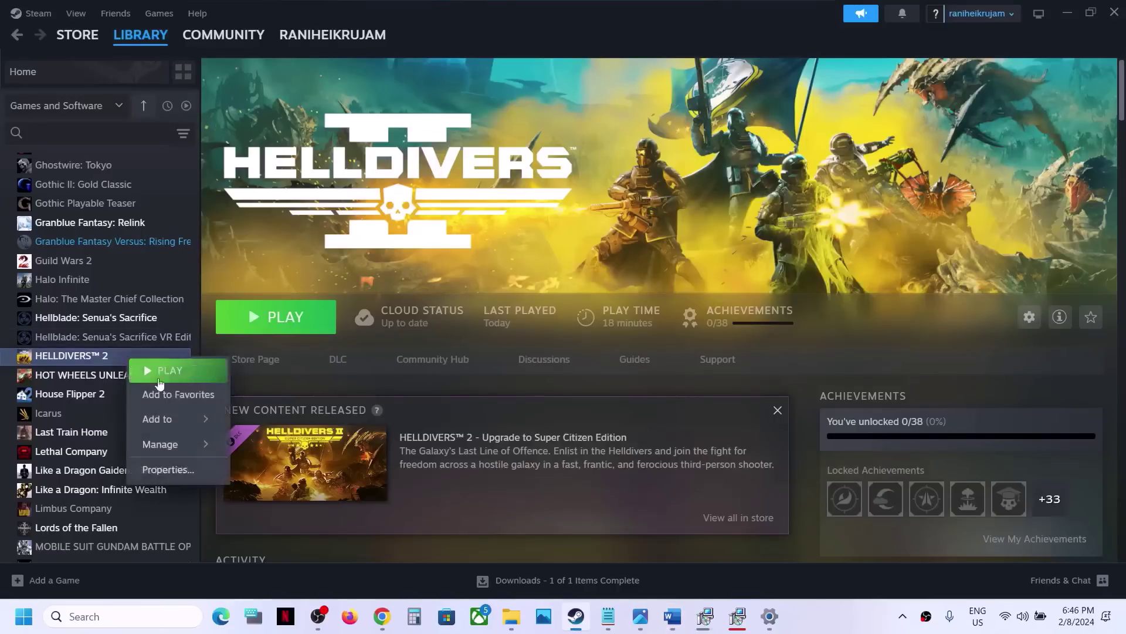
pyautogui.moveTo(159, 444)
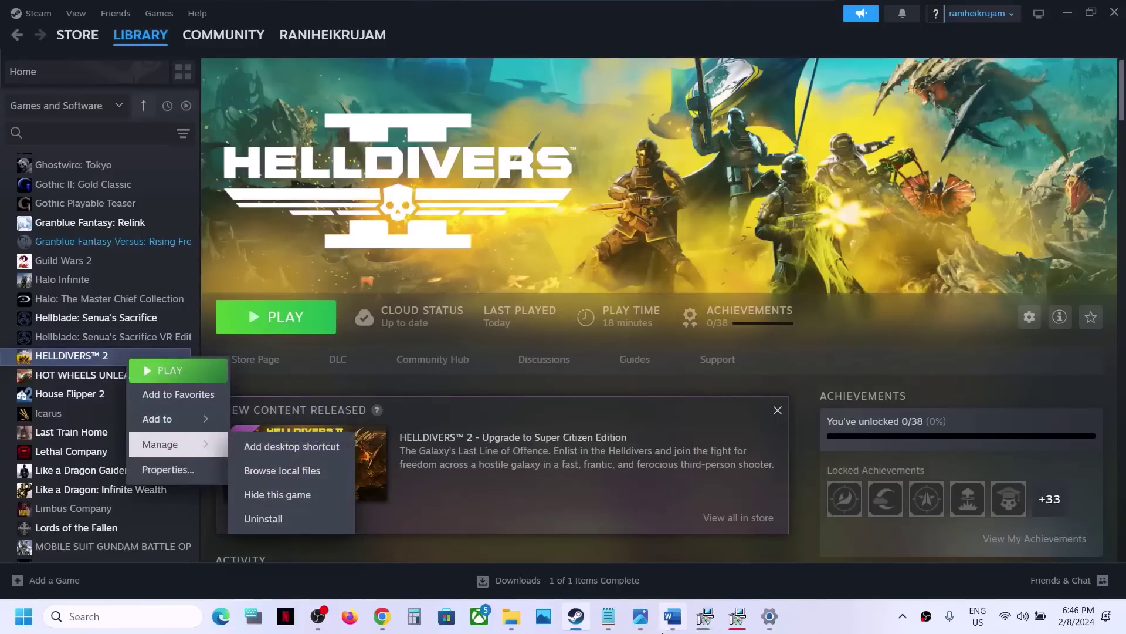
# Step: Switch to the Word document, highlight Step 19's phrases on deleting game files and reinstalling to C Drive or another SSD, then minimize Word
pyautogui.click(673, 616)
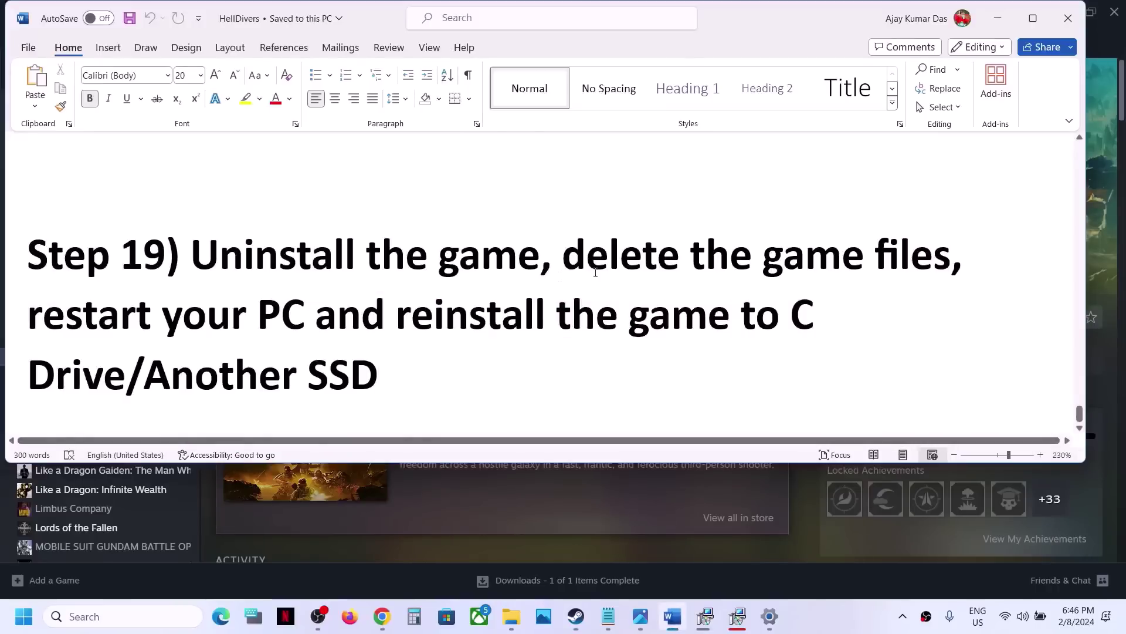
pyautogui.moveTo(563, 256); pyautogui.dragTo(874, 258)
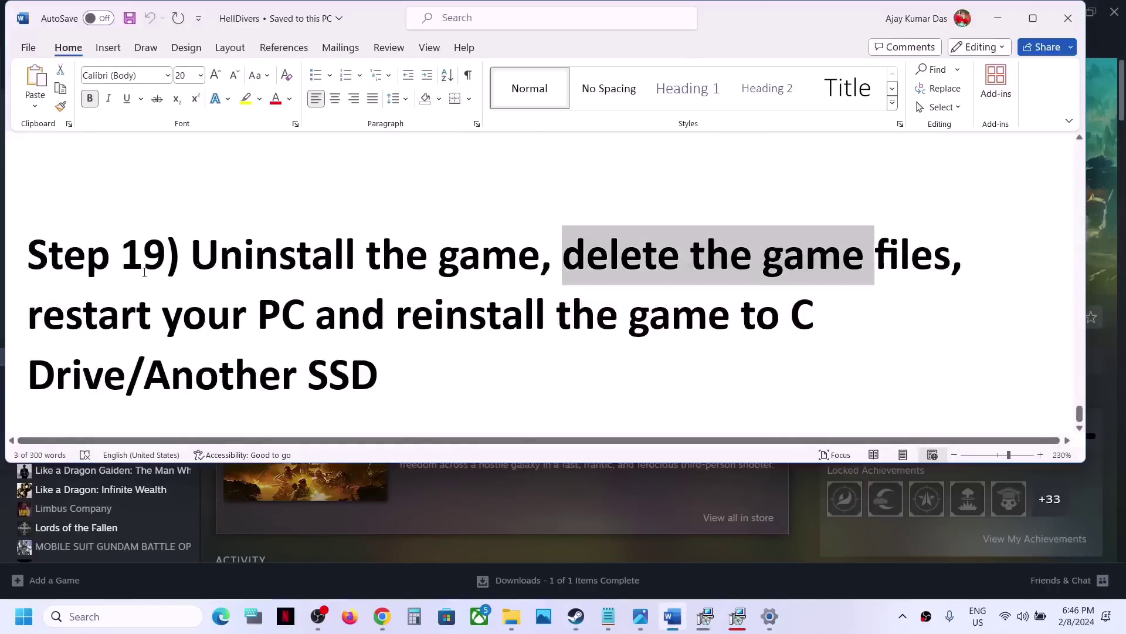
pyautogui.moveTo(117, 300); pyautogui.dragTo(380, 376)
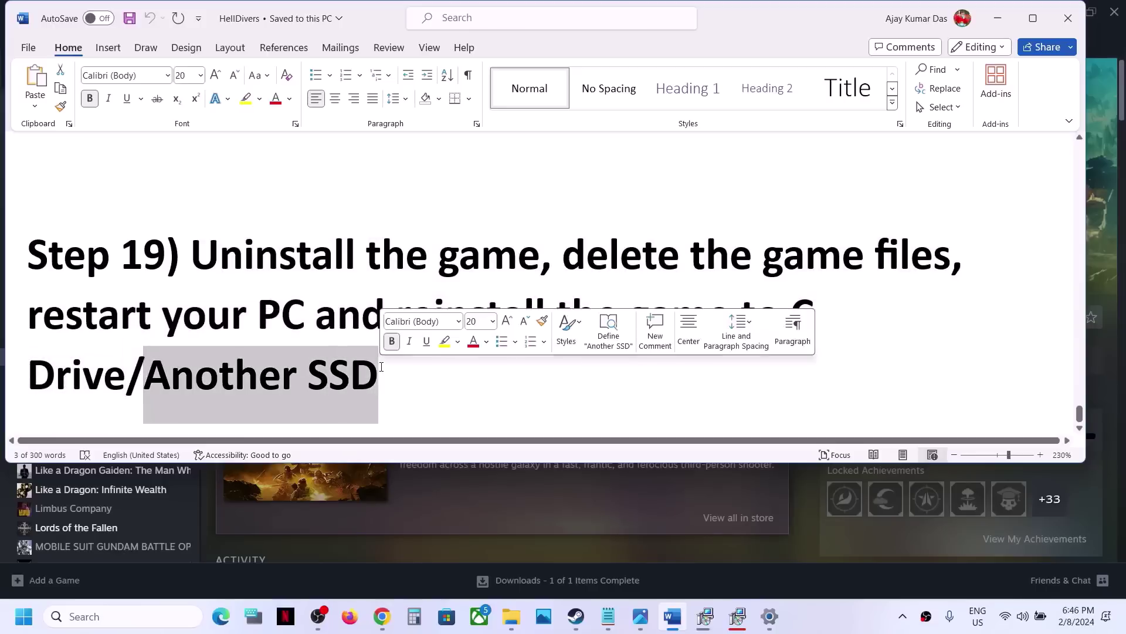
pyautogui.click(398, 305)
pyautogui.moveTo(631, 316); pyautogui.dragTo(728, 339)
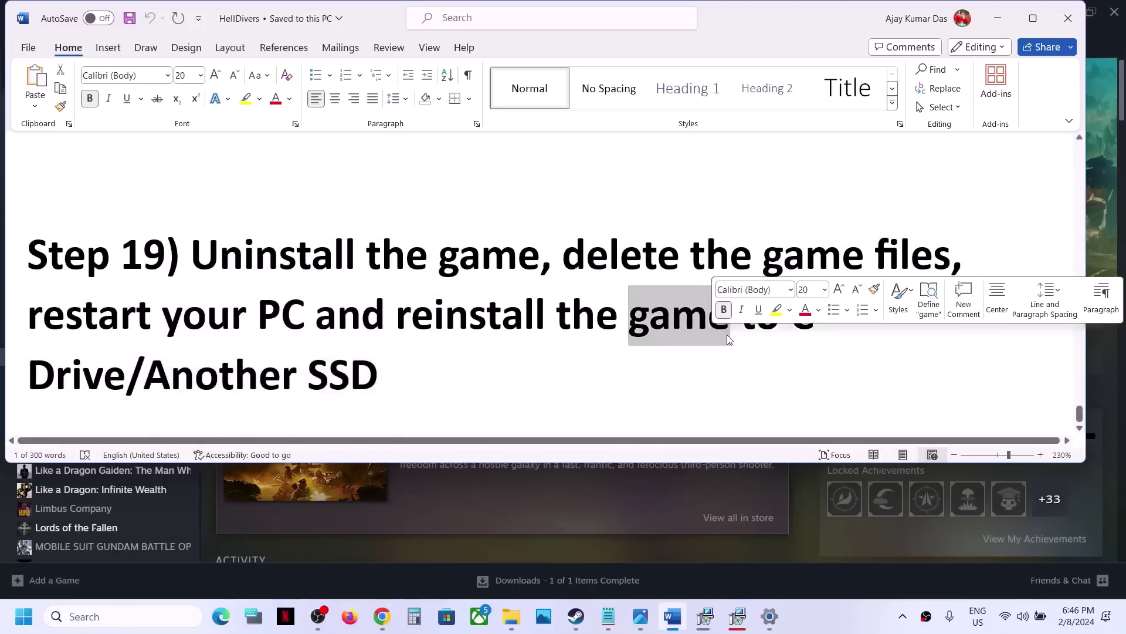
pyautogui.moveTo(130, 374); pyautogui.dragTo(792, 320)
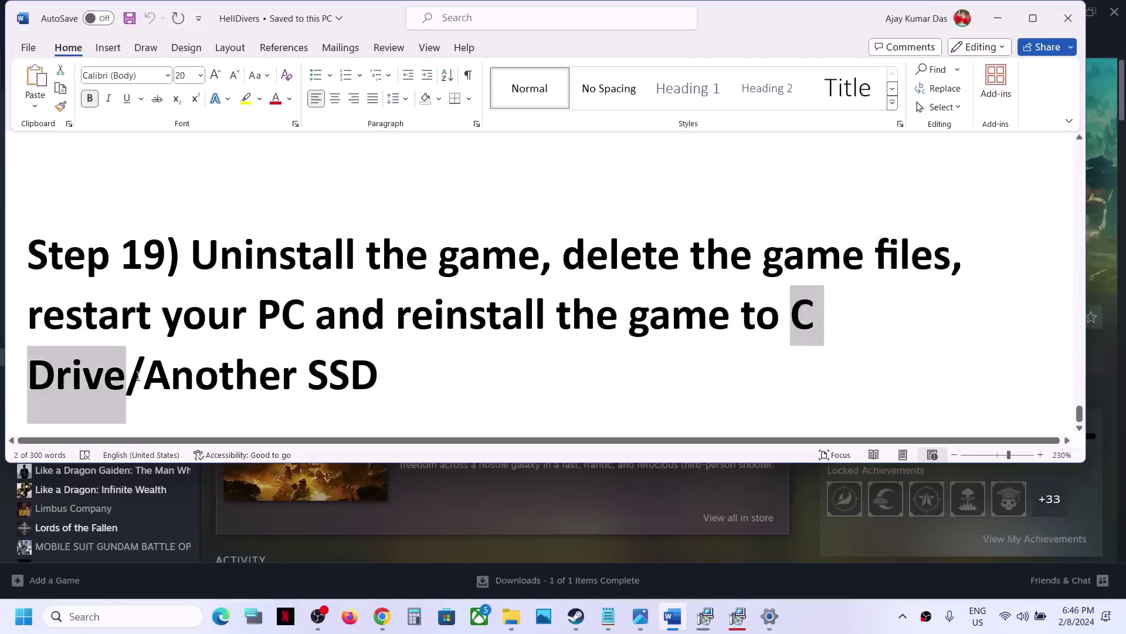
pyautogui.moveTo(141, 376); pyautogui.dragTo(403, 378)
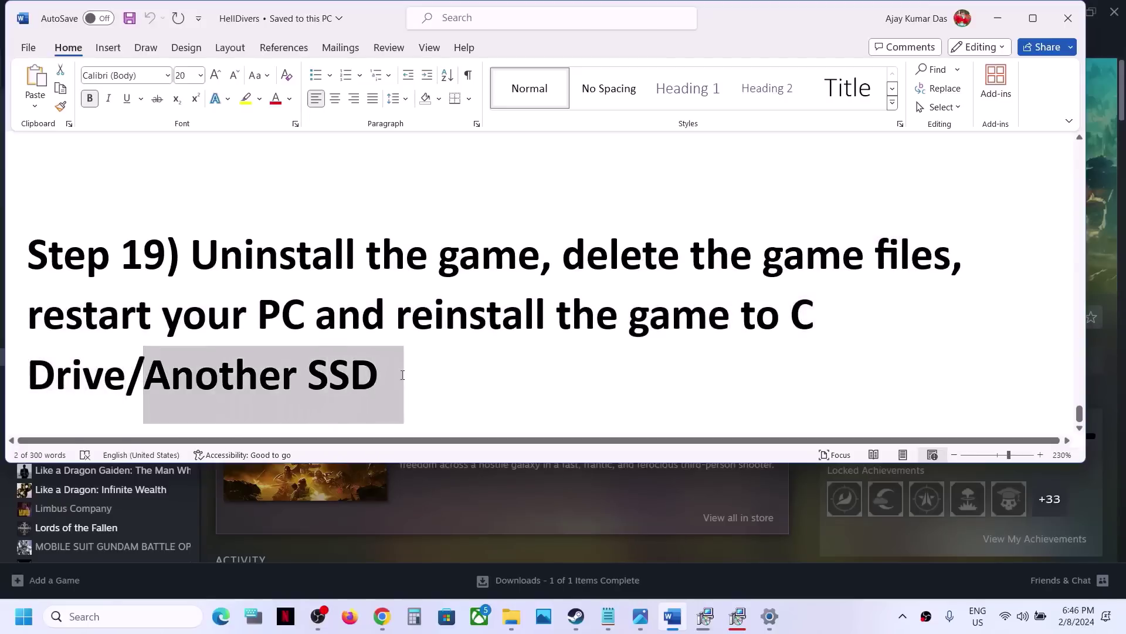
pyautogui.click(1000, 22)
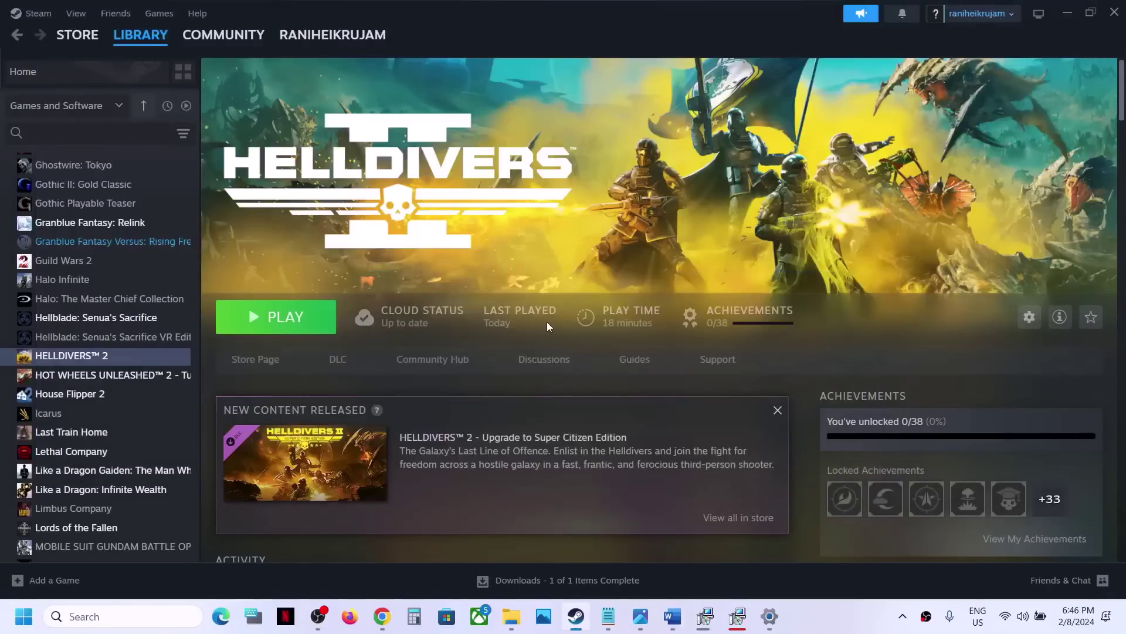